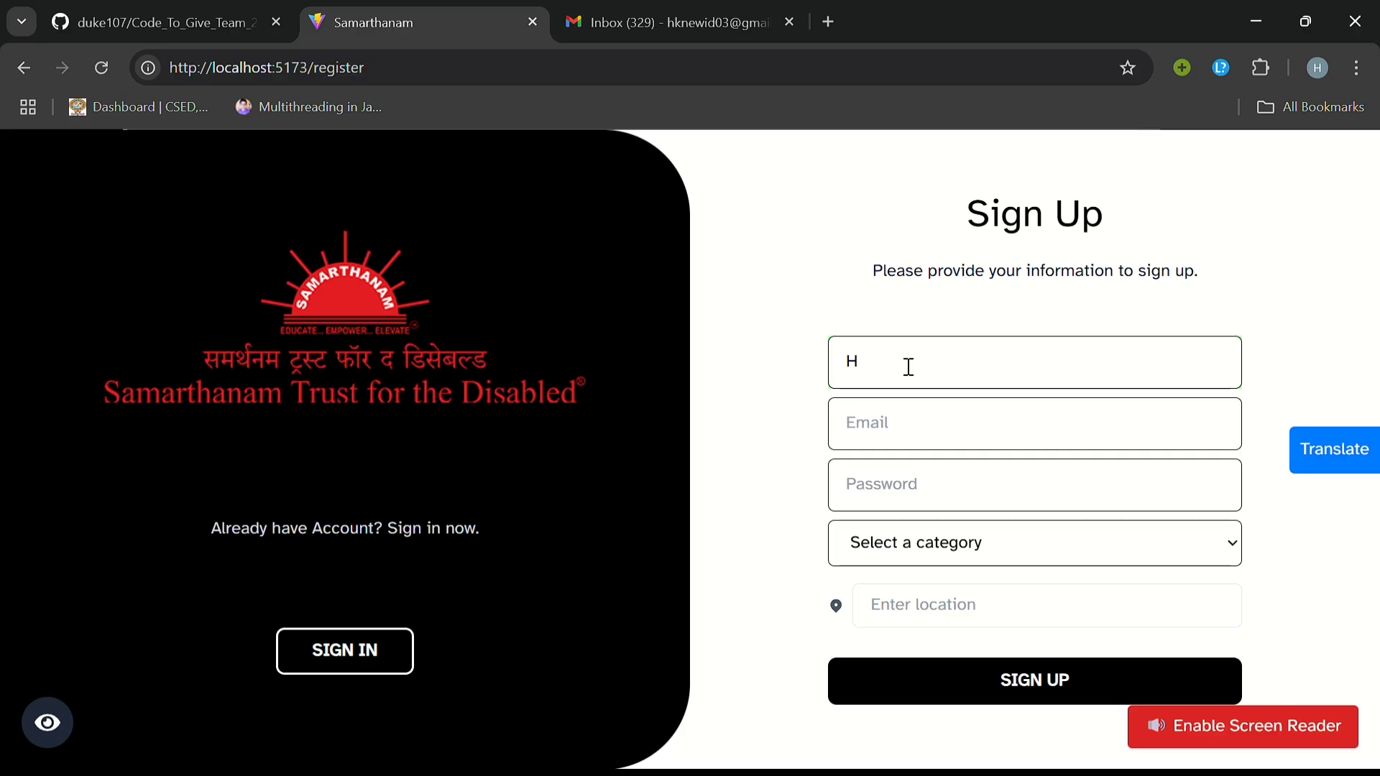
# Step: Enter the sign-up full name, e-mail address and account password
pyautogui.click(901, 418)
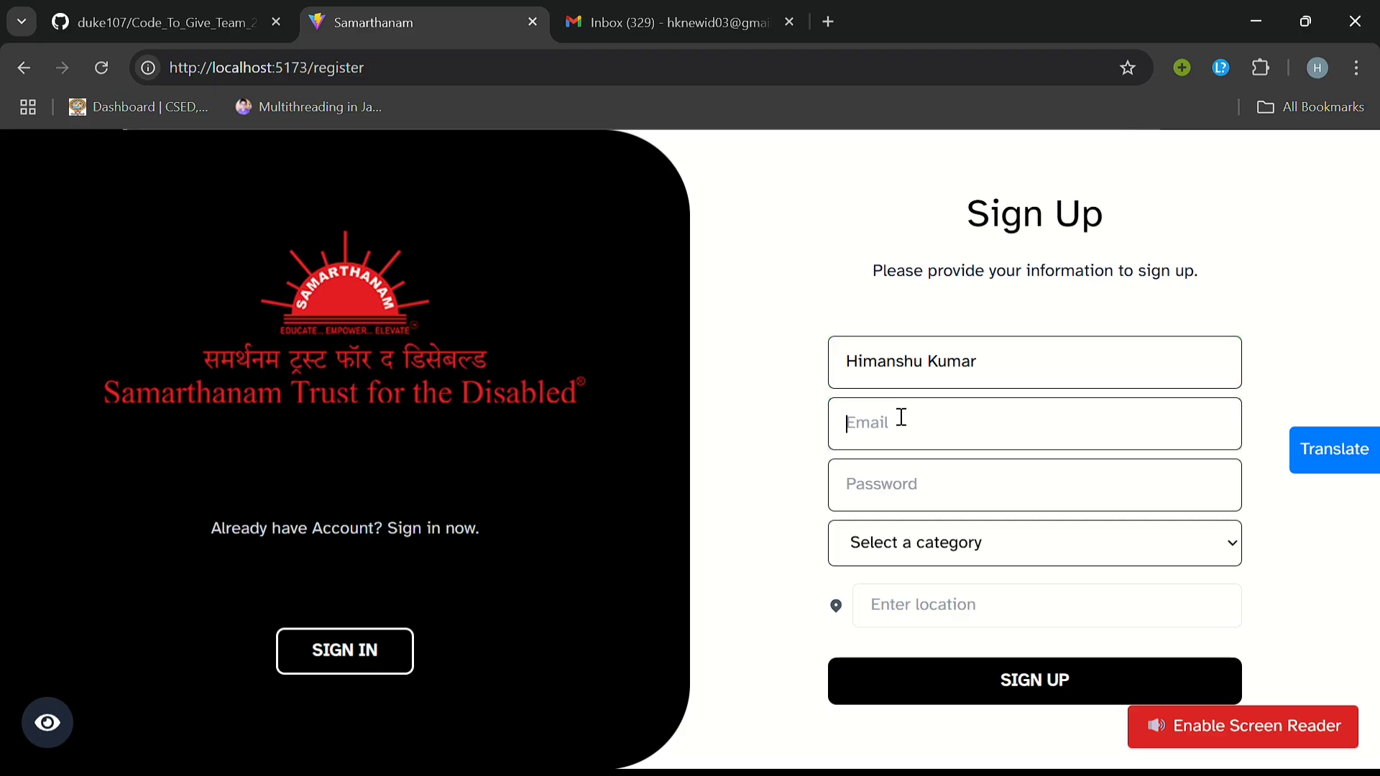
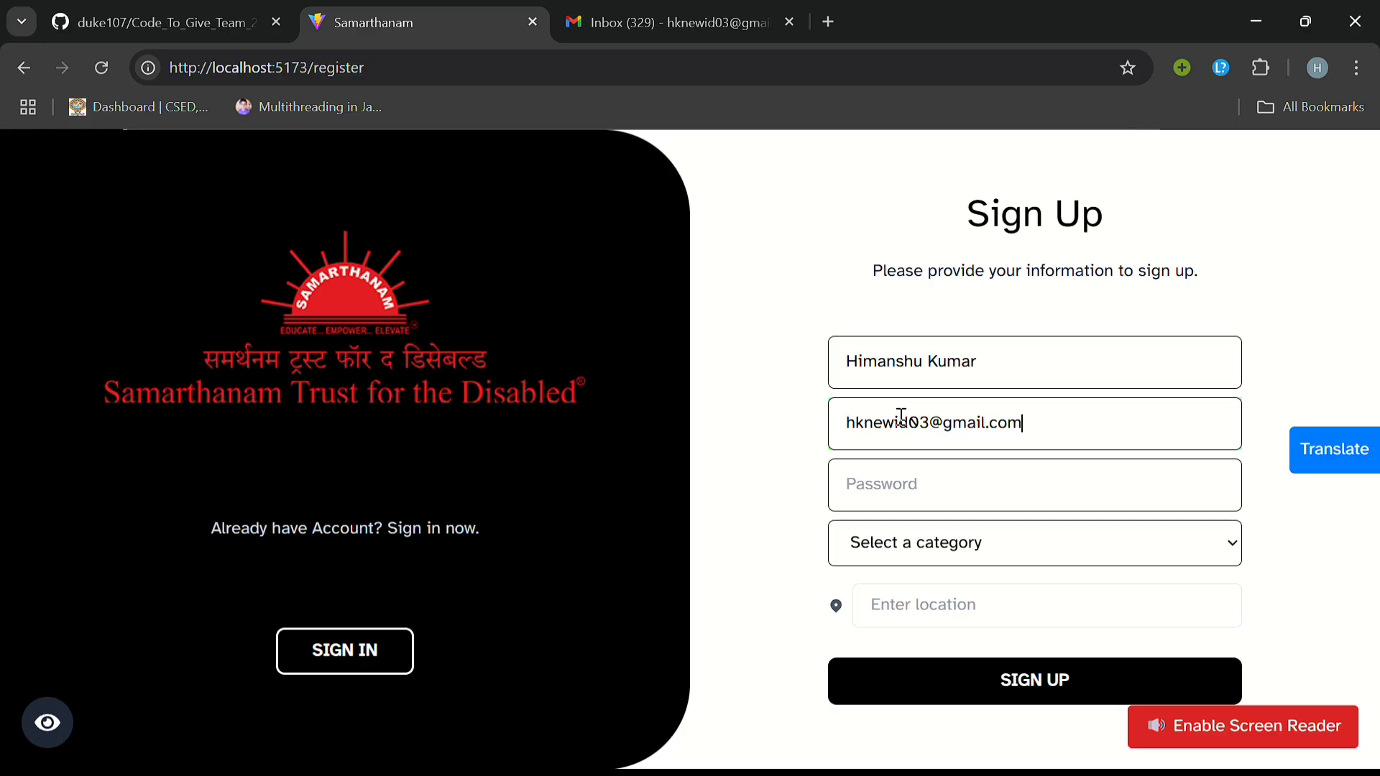
pyautogui.click(903, 493)
pyautogui.write('••••••••')
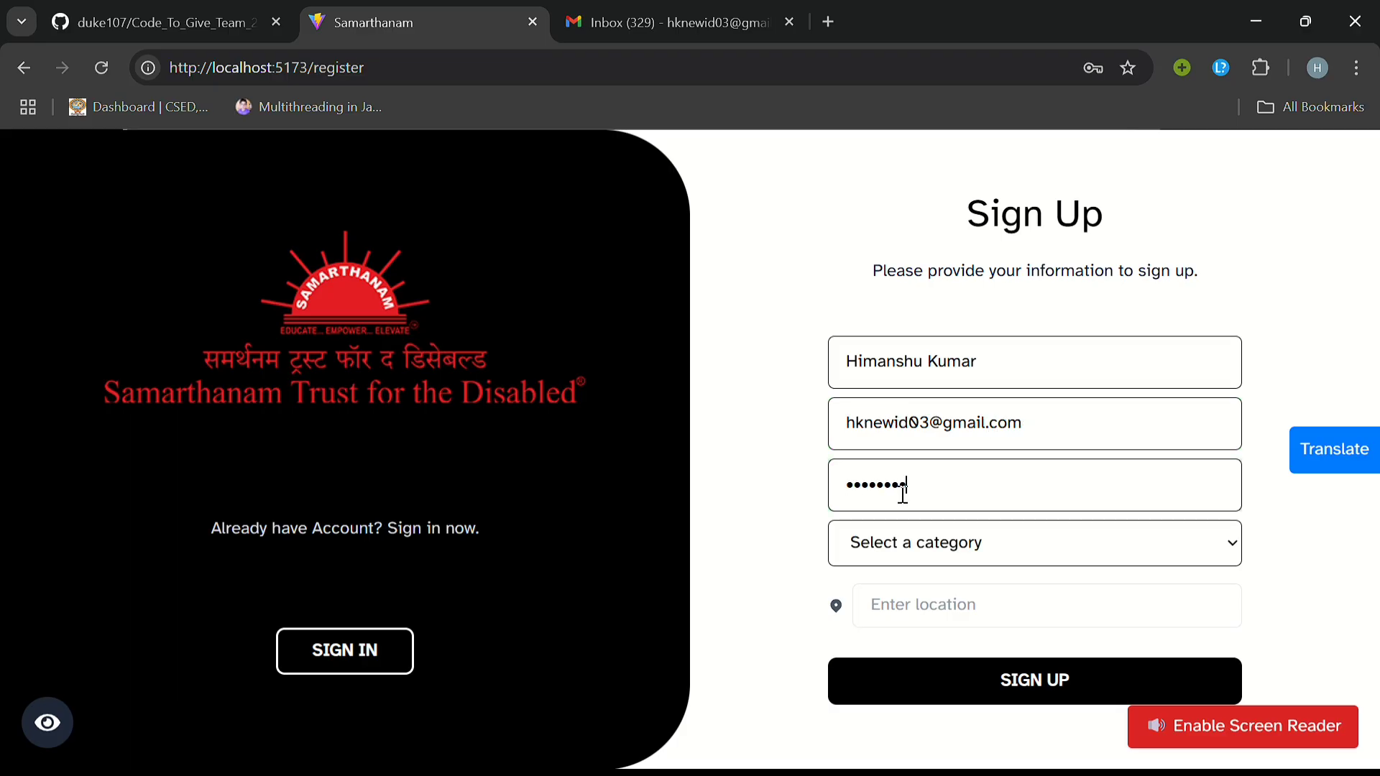
# Step: Choose Health & Well-being as the category and Chennai as location, then sign up
pyautogui.click(1058, 547)
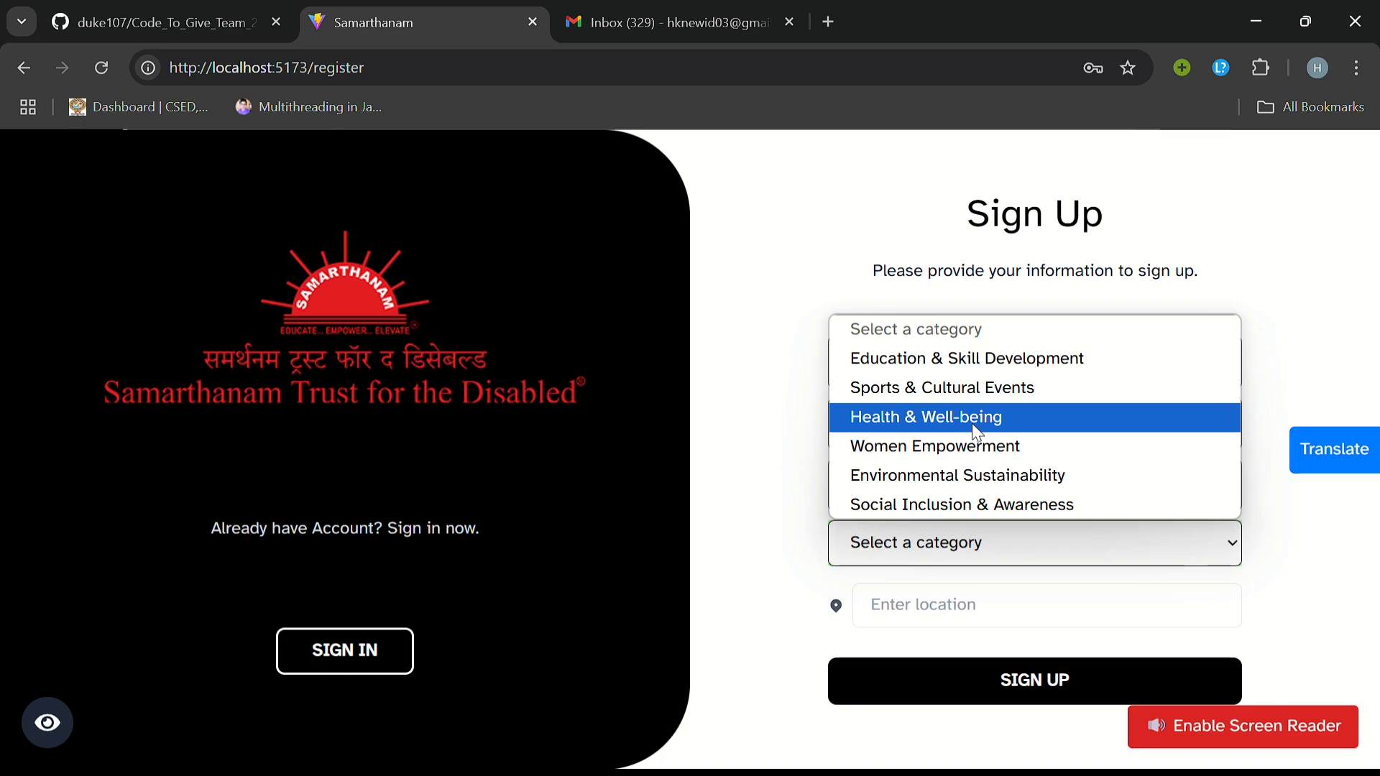
pyautogui.click(972, 424)
pyautogui.click(996, 586)
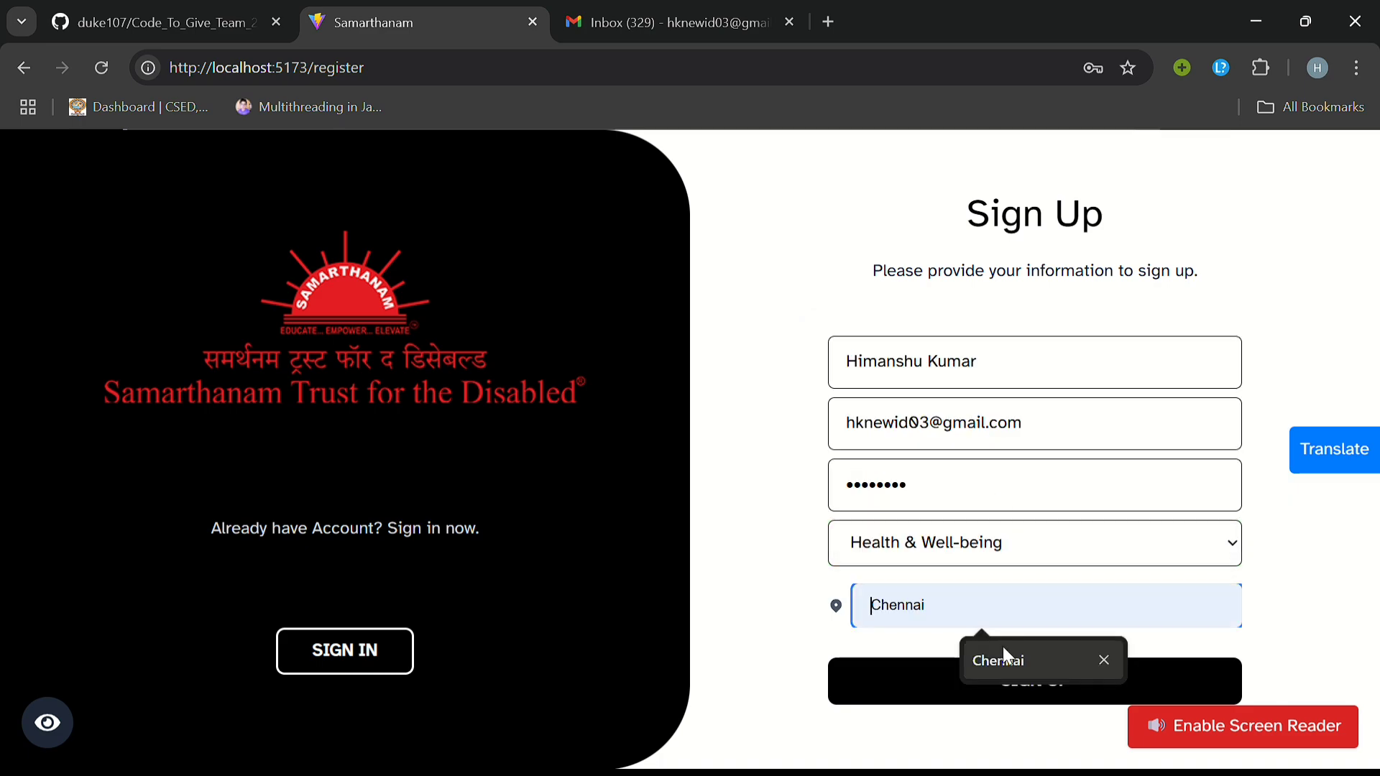
pyautogui.click(1001, 654)
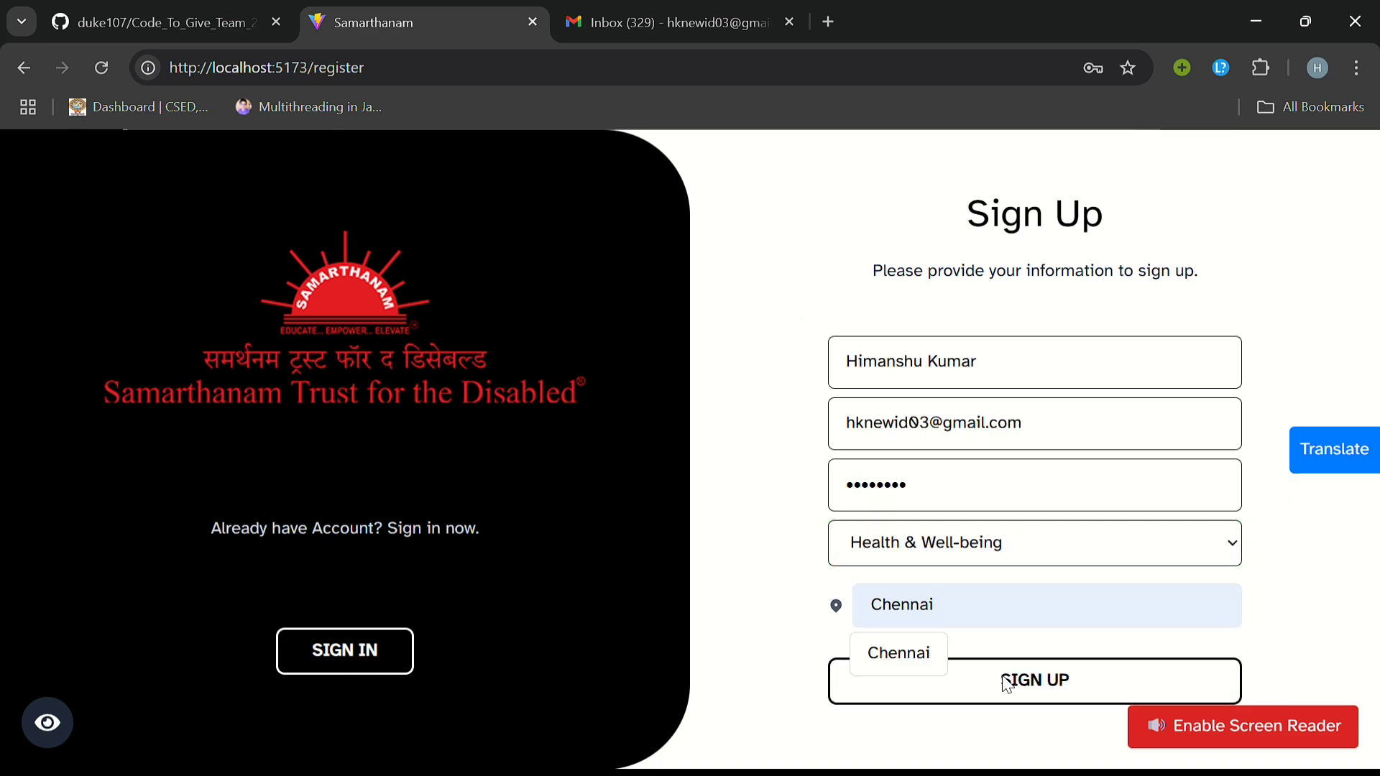
pyautogui.click(1007, 683)
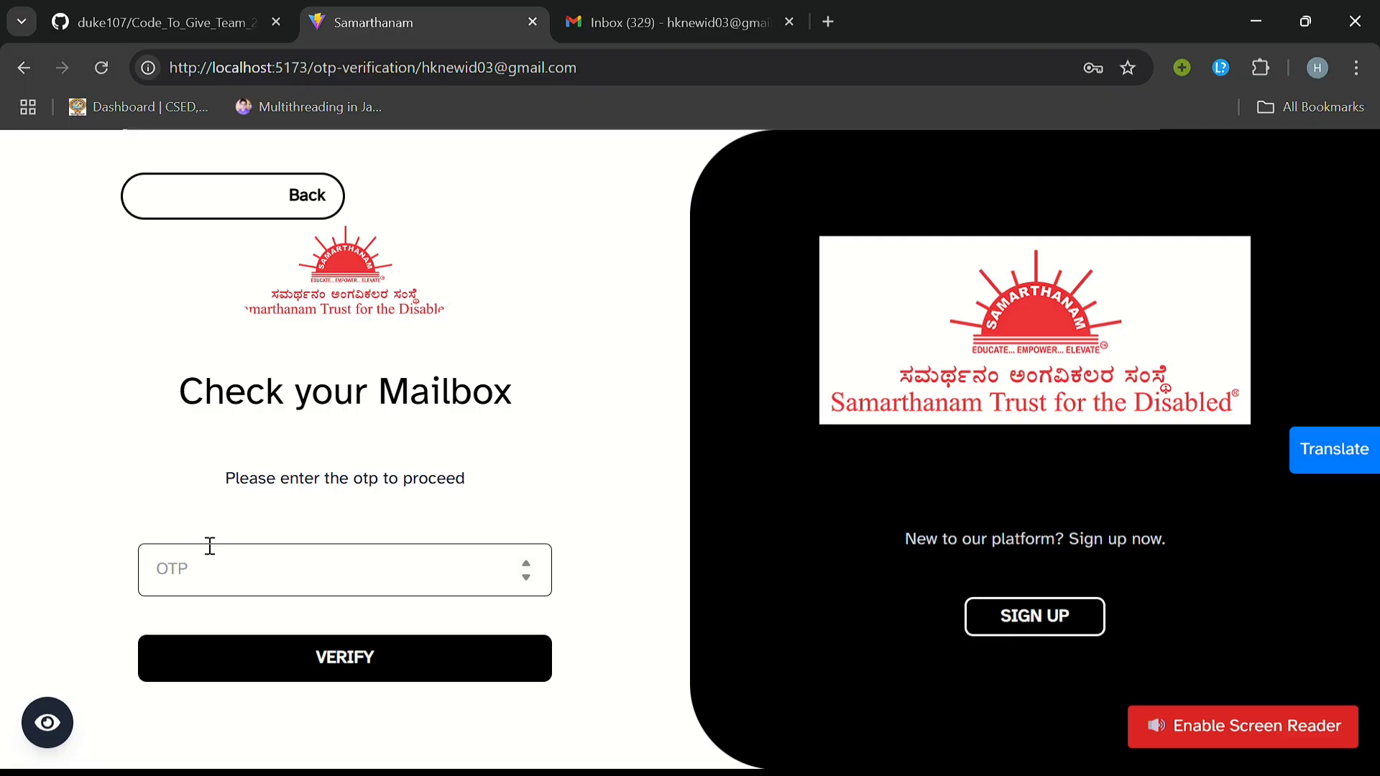
# Step: Enter the OTP code from the e-mail and verify the new account
pyautogui.click(203, 571)
pyautogui.click(338, 657)
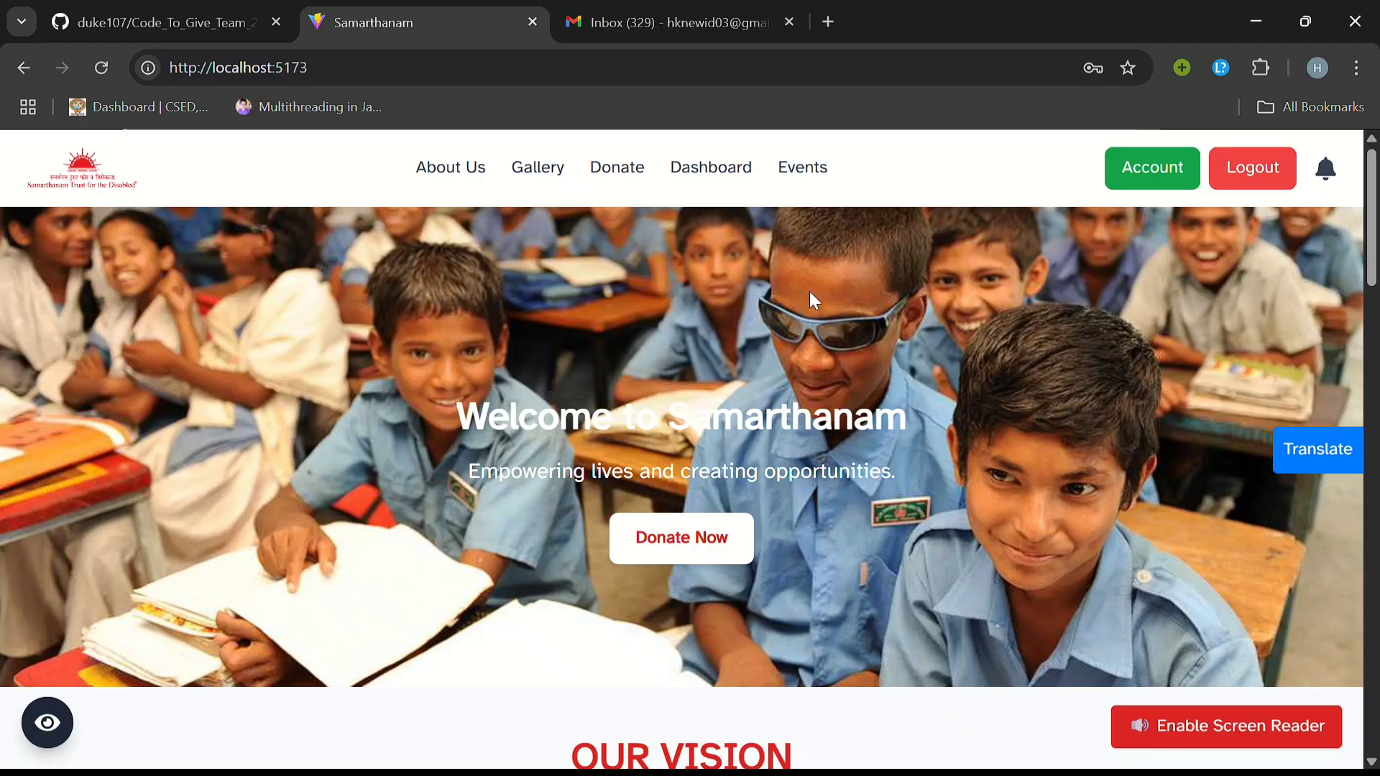
# Step: Look over the About Us page, the event highlights Gallery and the account profile
pyautogui.scroll(-1, 812, 337)
pyautogui.scroll(1, 812, 348)
pyautogui.click(462, 166)
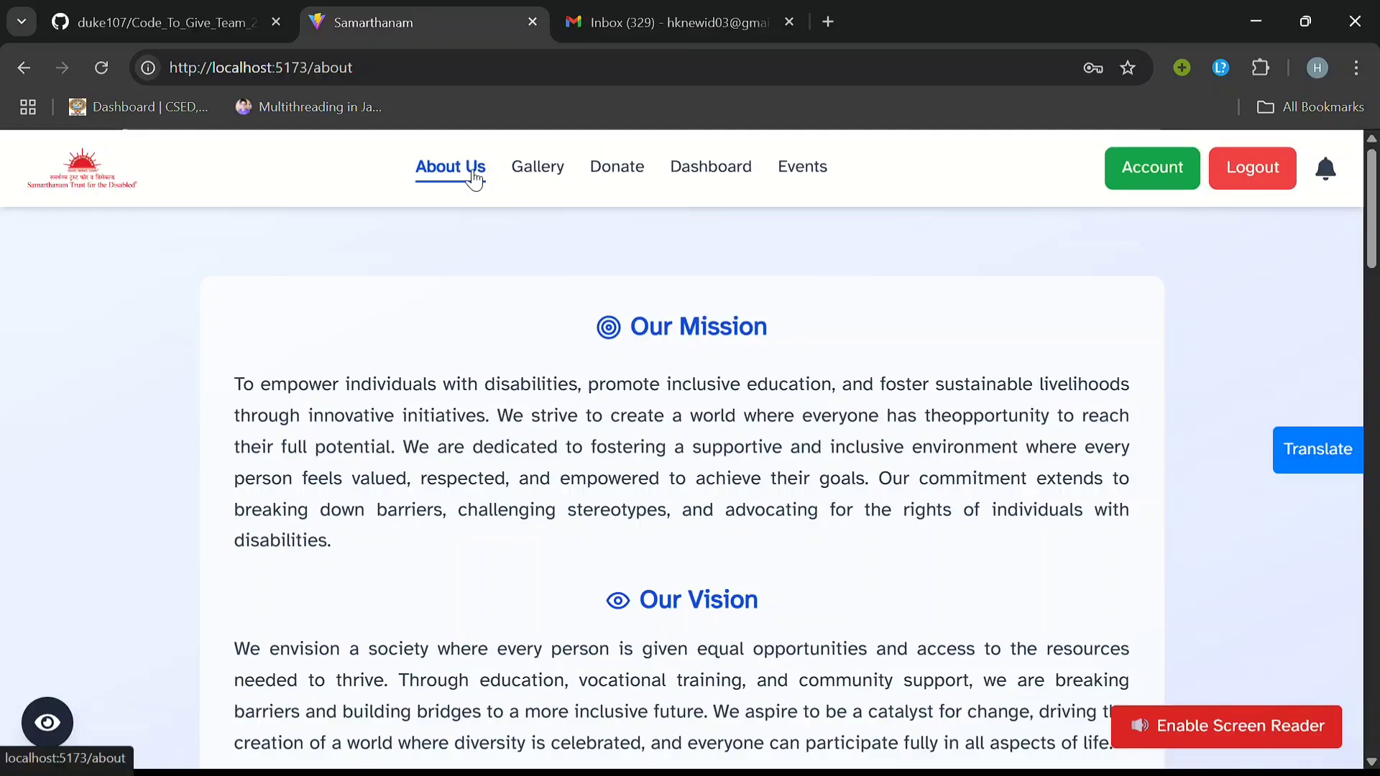
pyautogui.click(535, 172)
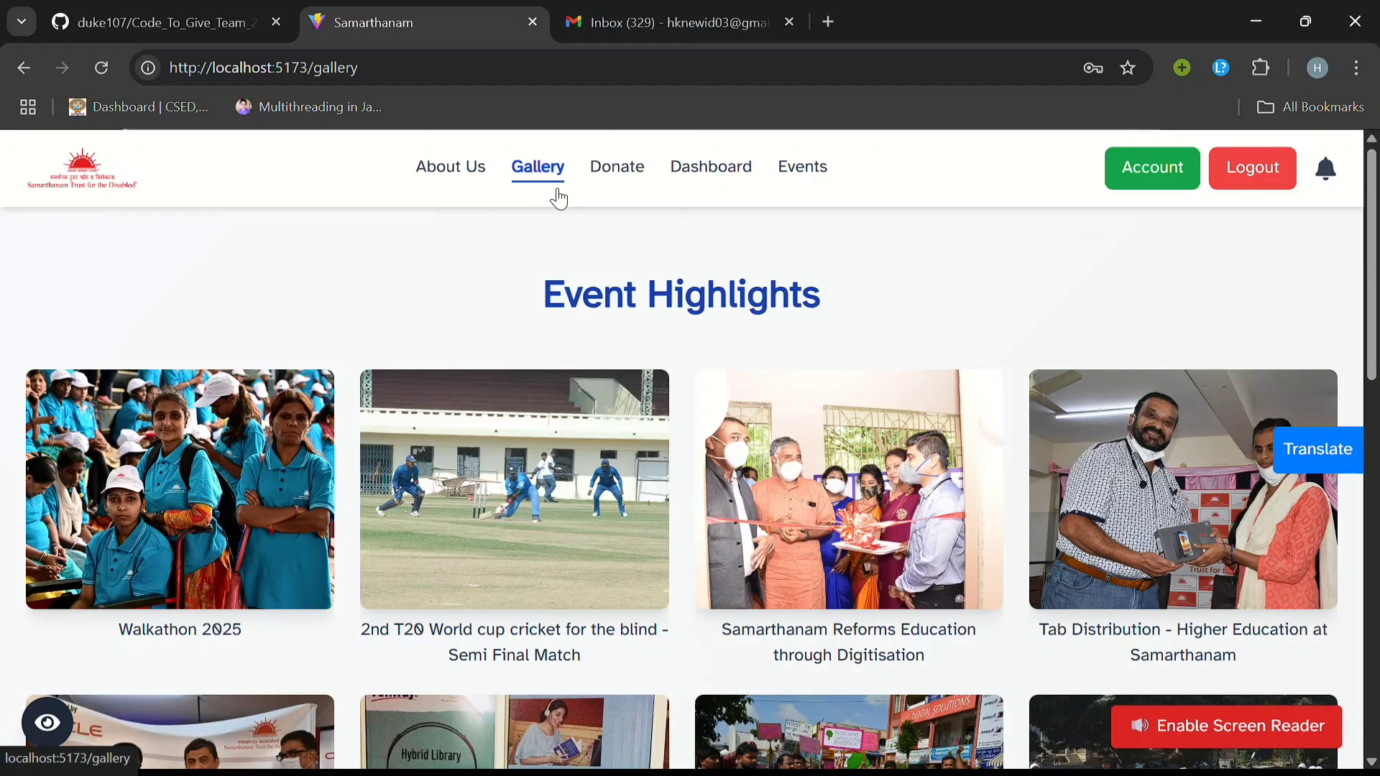
pyautogui.click(1152, 183)
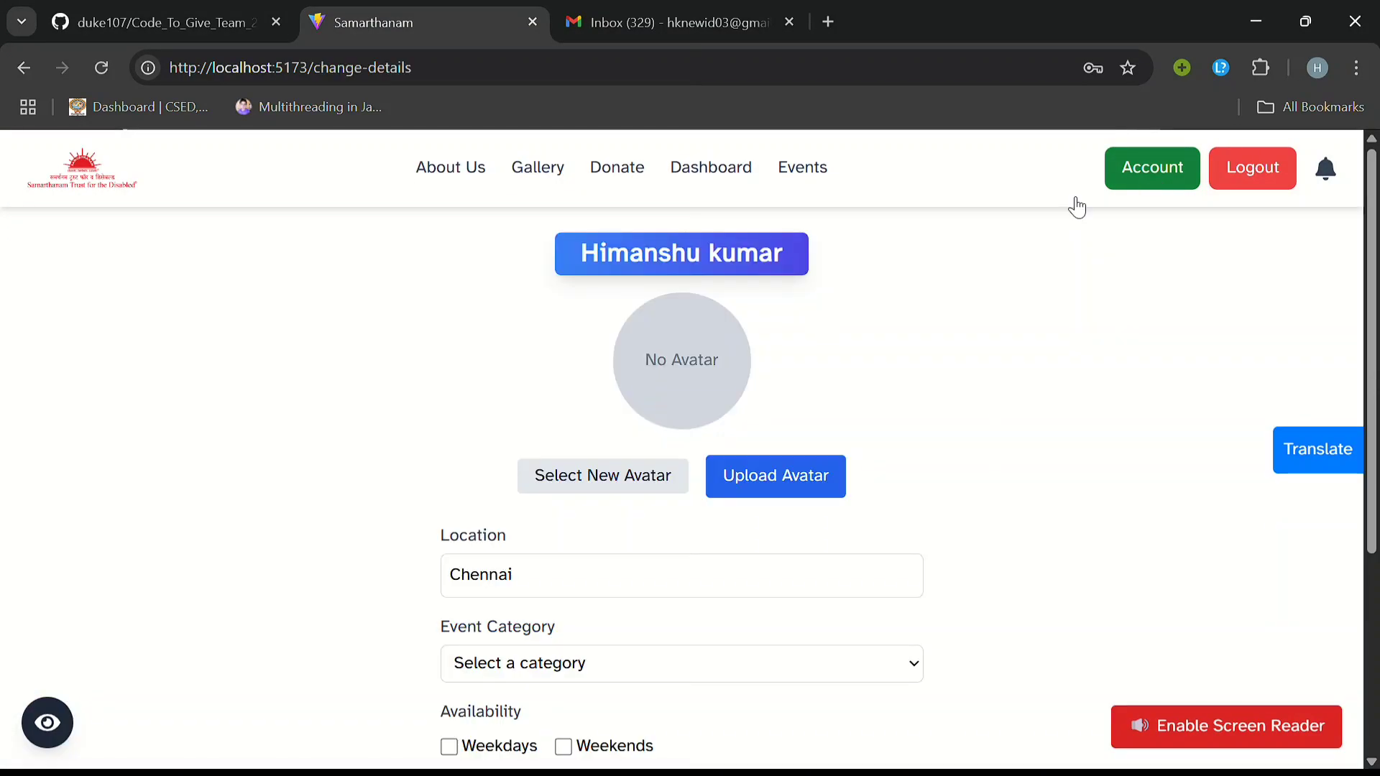
# Step: Return to the home page and bring up the Events – Near You list
pyautogui.scroll(-2, 810, 422)
pyautogui.scroll(2, 808, 415)
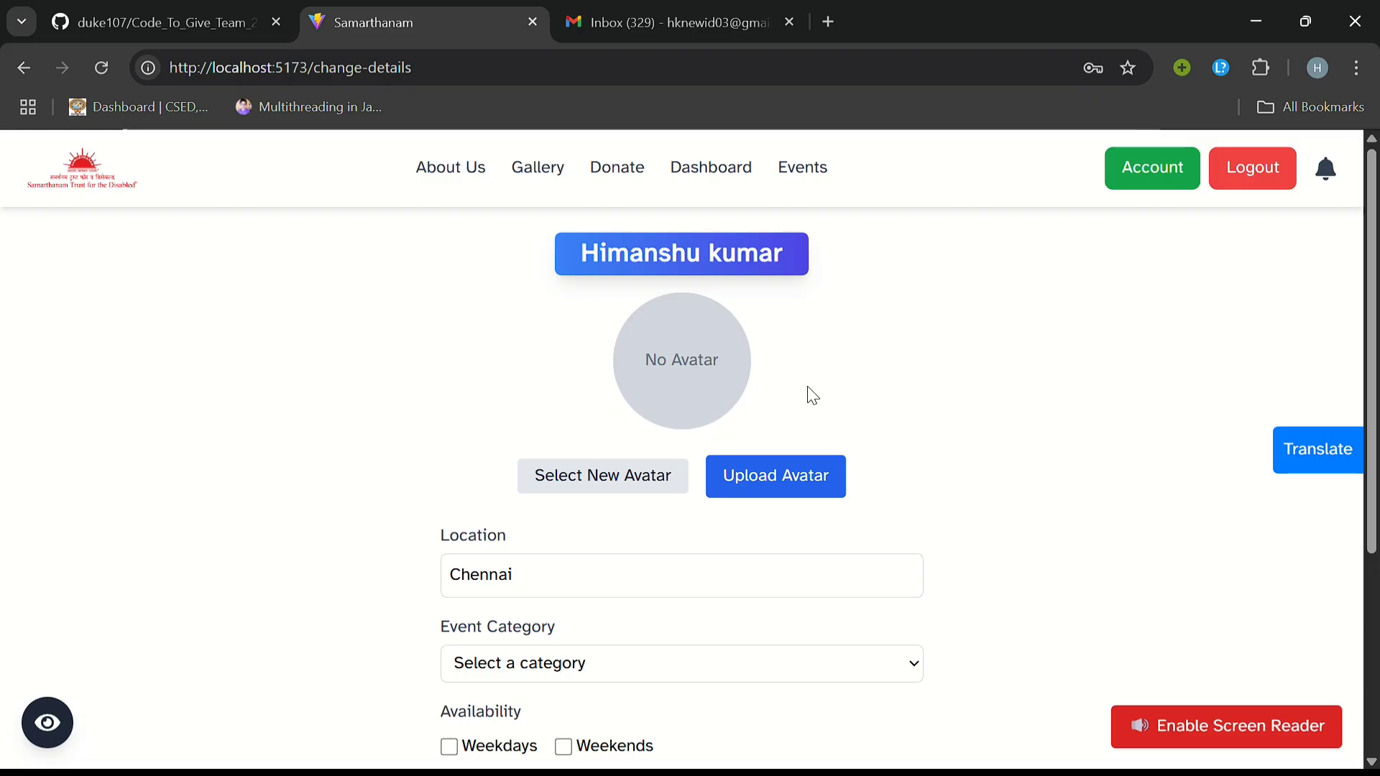
pyautogui.click(102, 171)
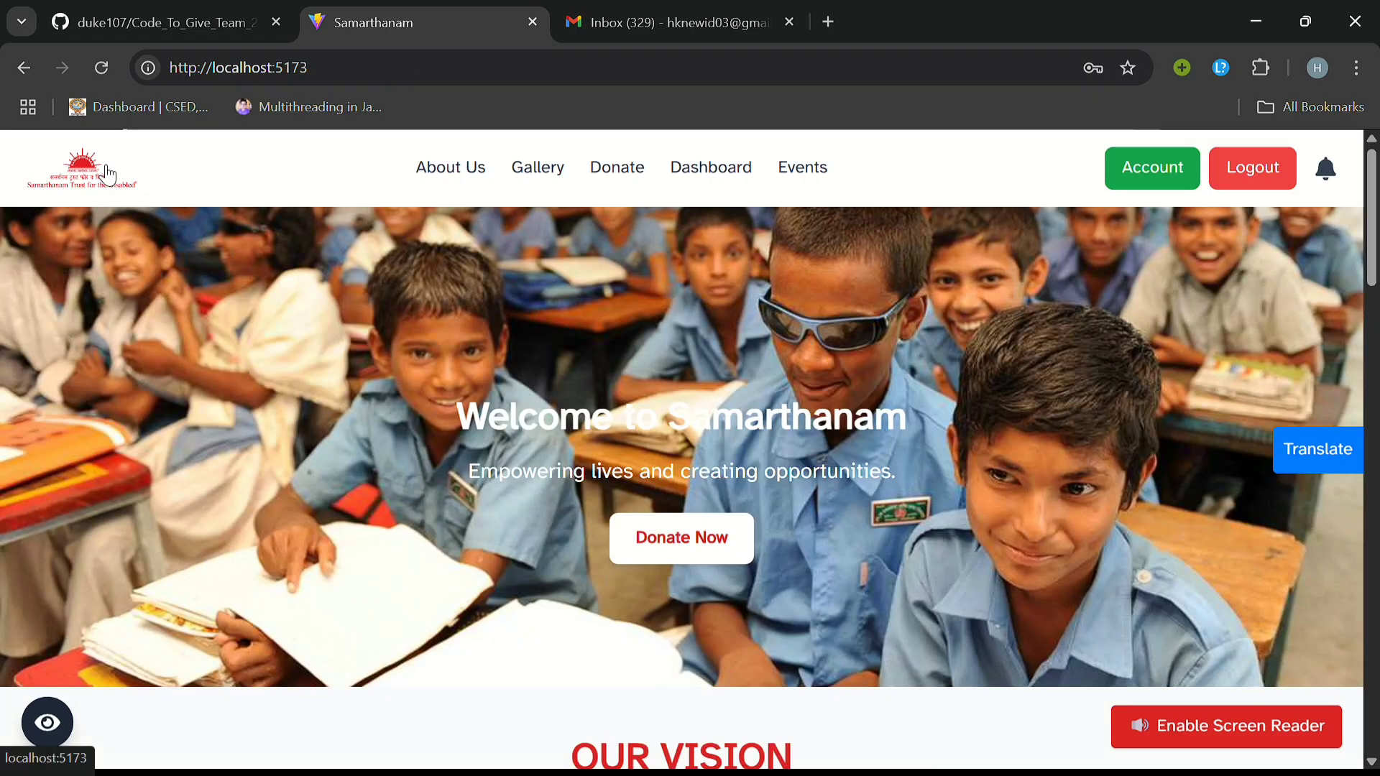
pyautogui.click(805, 177)
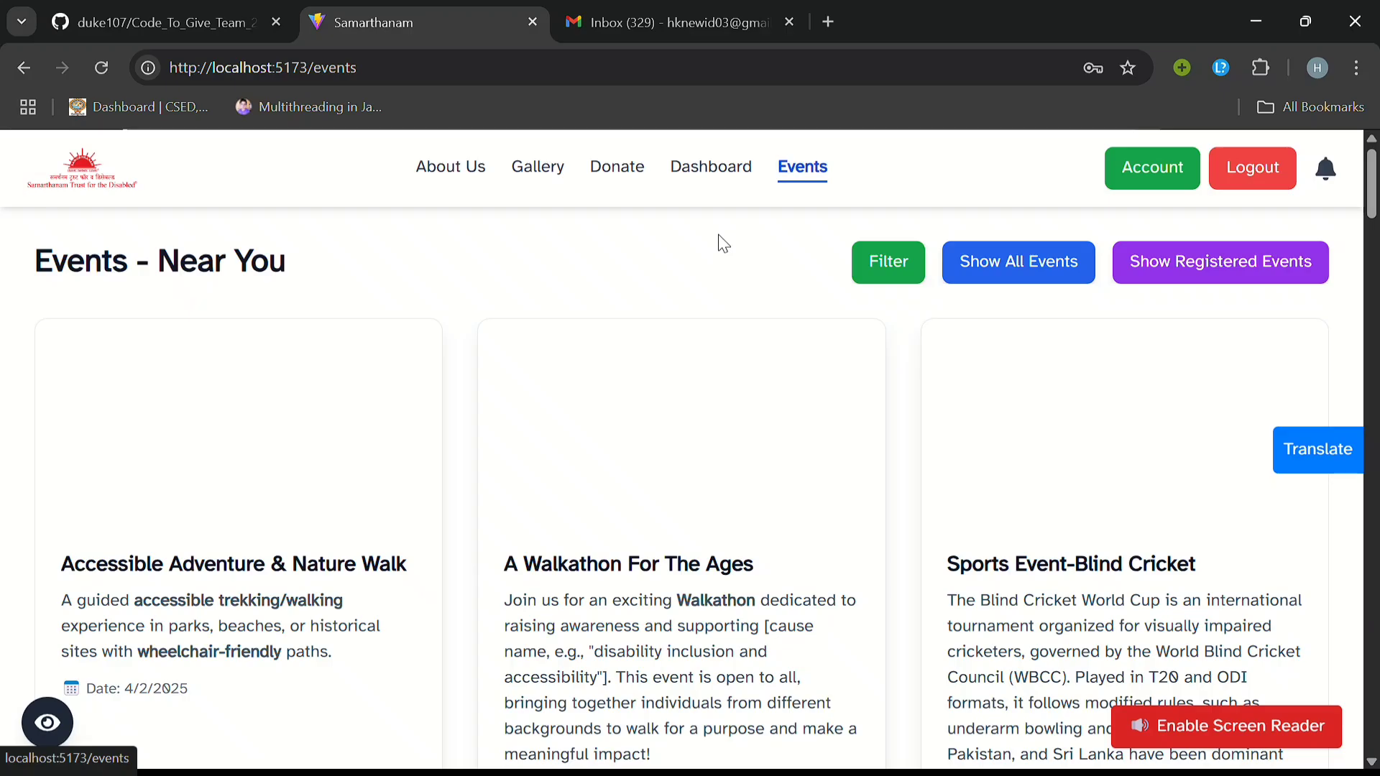
# Step: Open the event search filters, keeping Chennai location and the Default sort order
pyautogui.scroll(-2, 676, 338)
pyautogui.scroll(2, 622, 437)
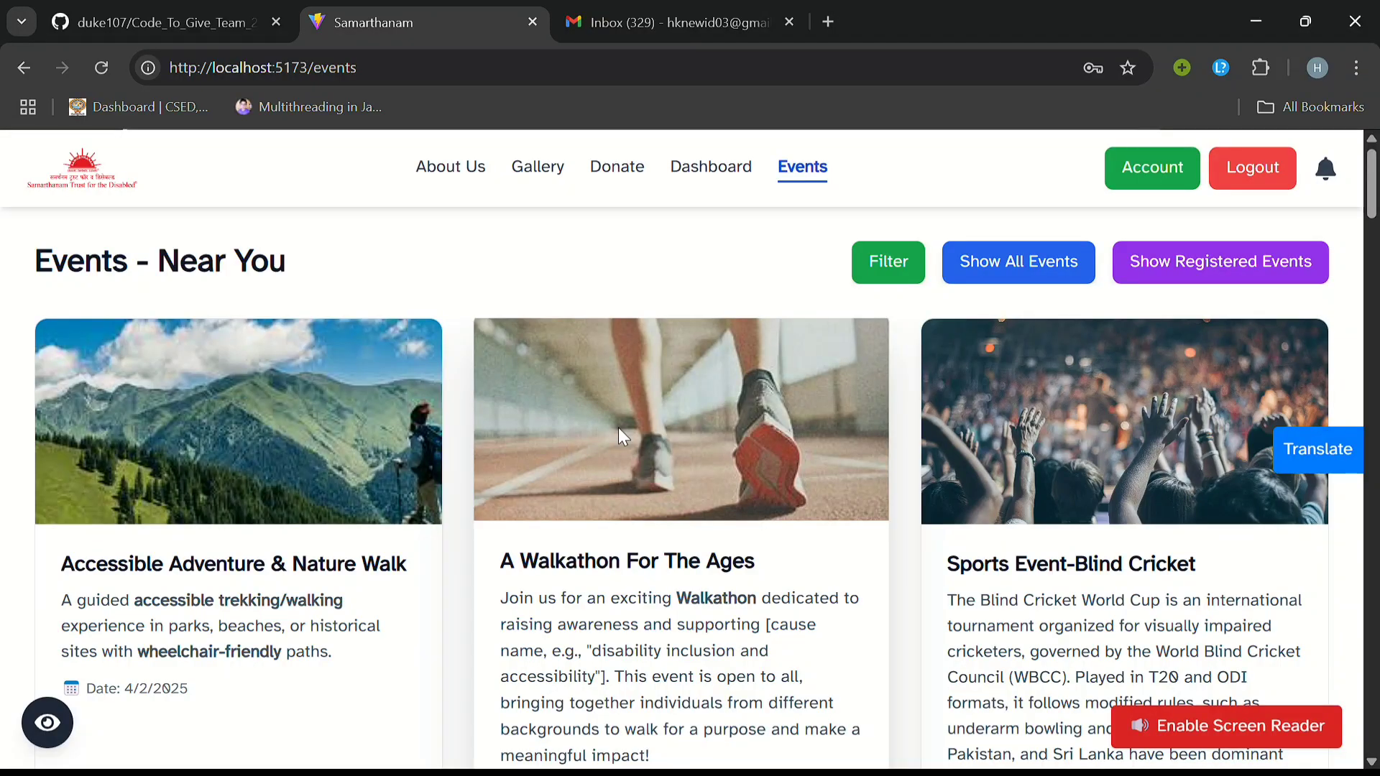
pyautogui.click(900, 269)
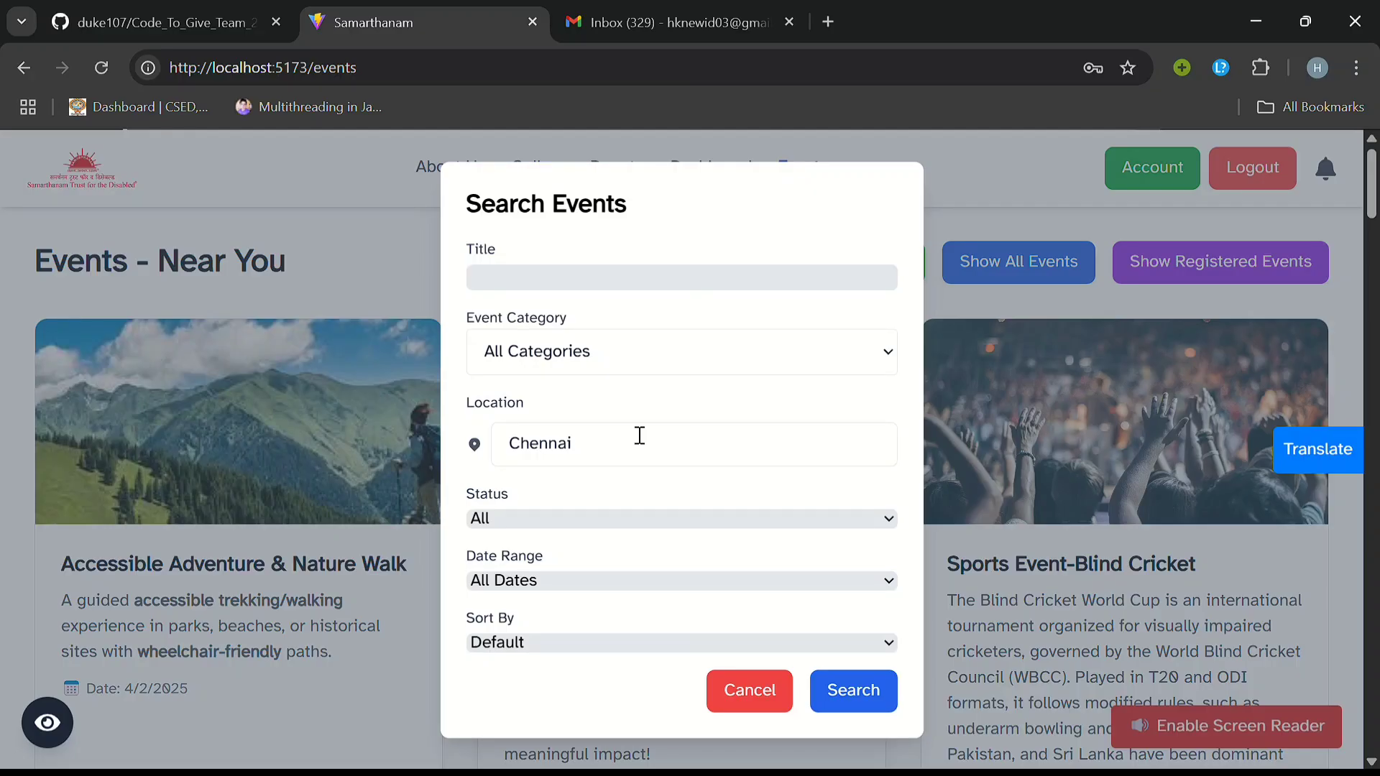
pyautogui.click(552, 647)
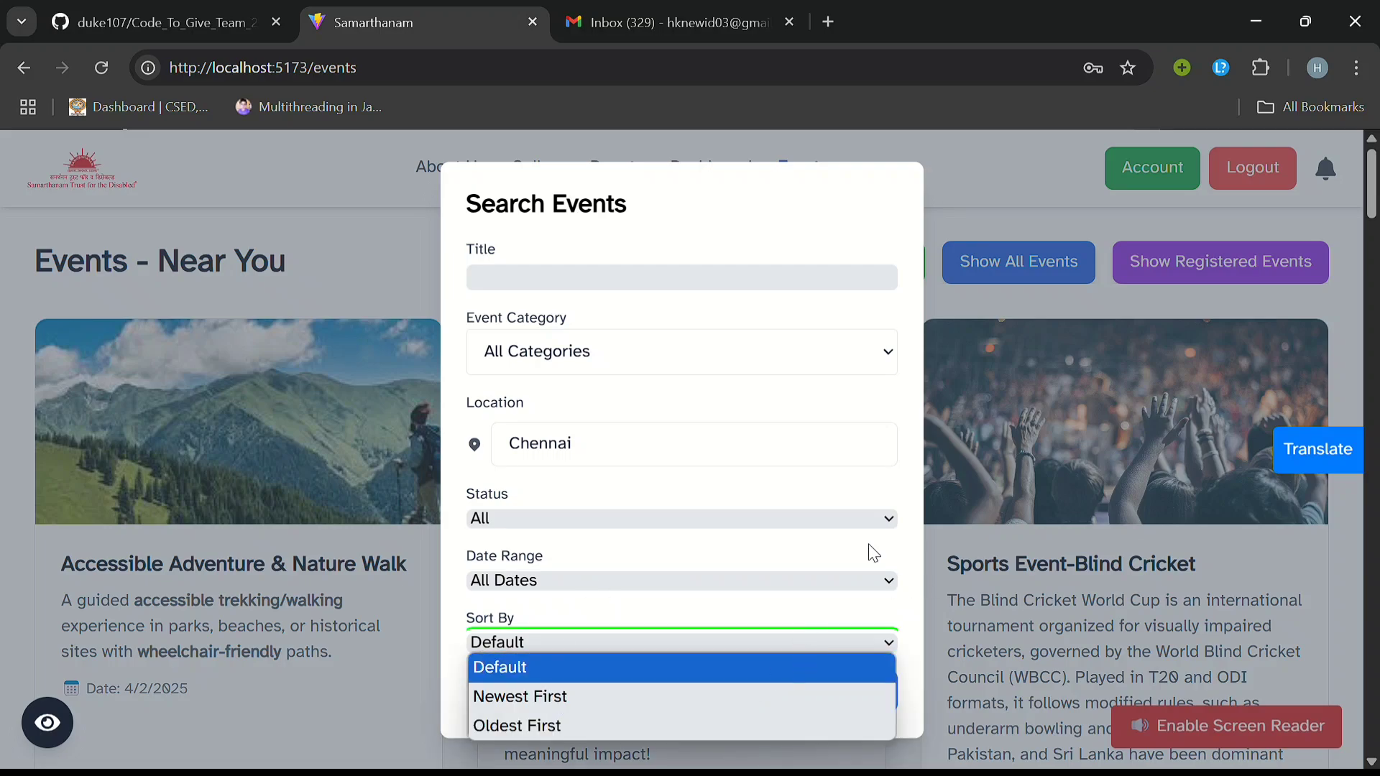
pyautogui.click(800, 412)
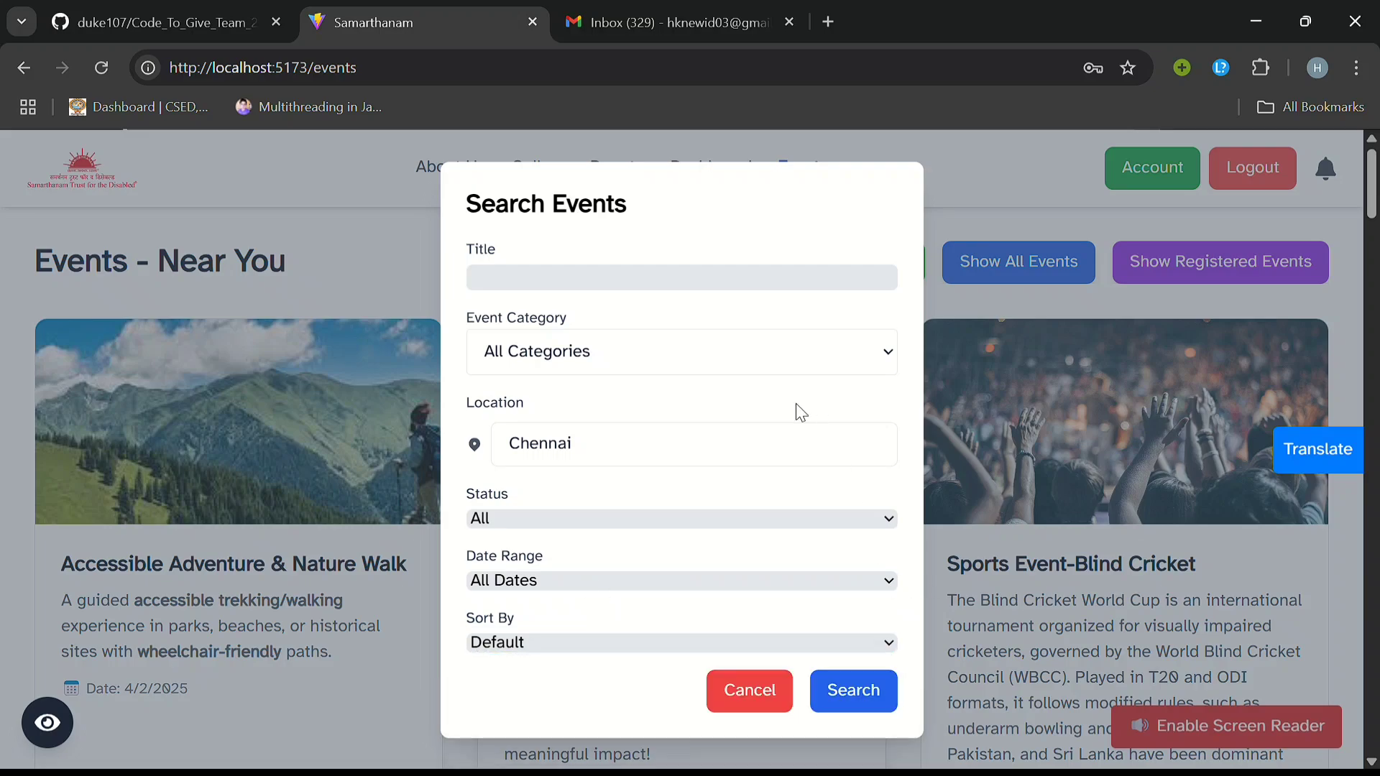
# Step: Run the Chennai search, clear it, and show registered events, which lists none
pyautogui.click(867, 706)
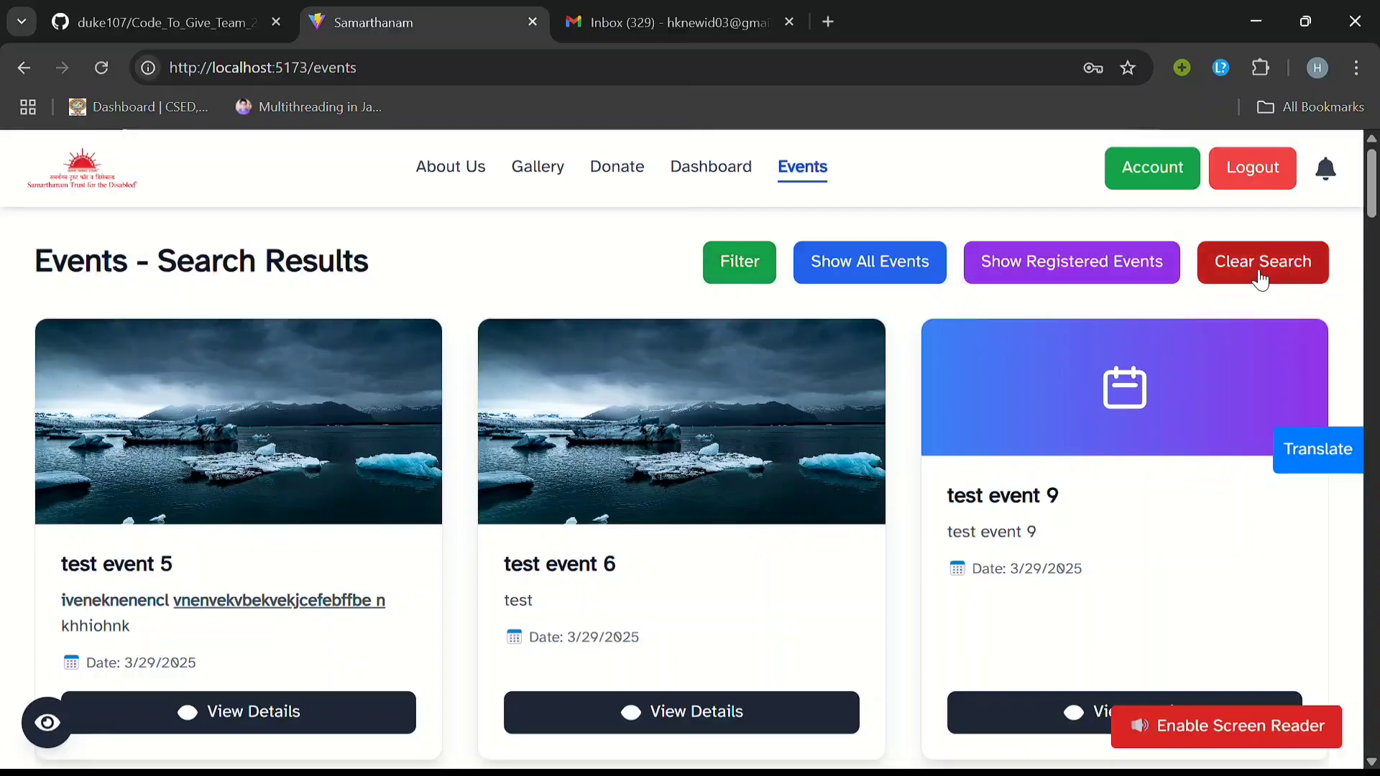
pyautogui.click(1259, 276)
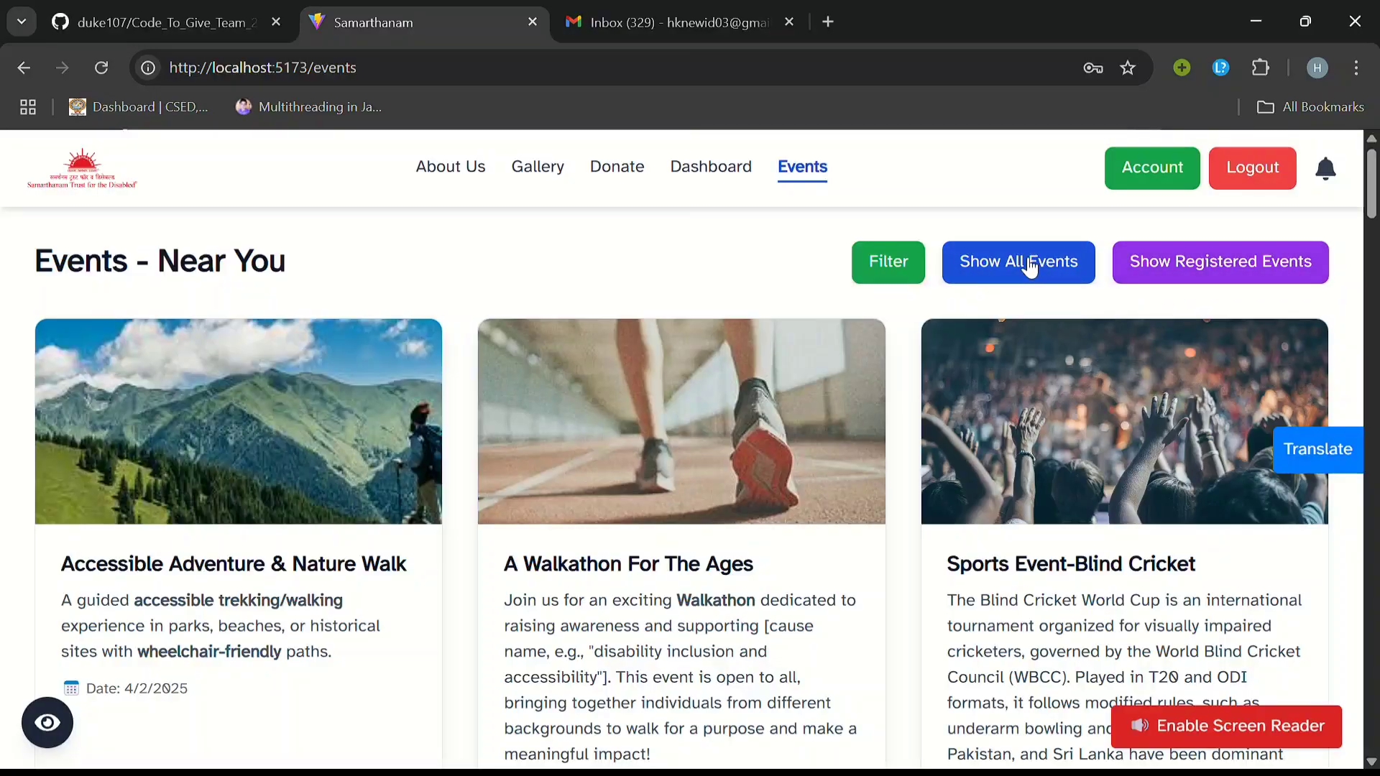
pyautogui.click(1230, 273)
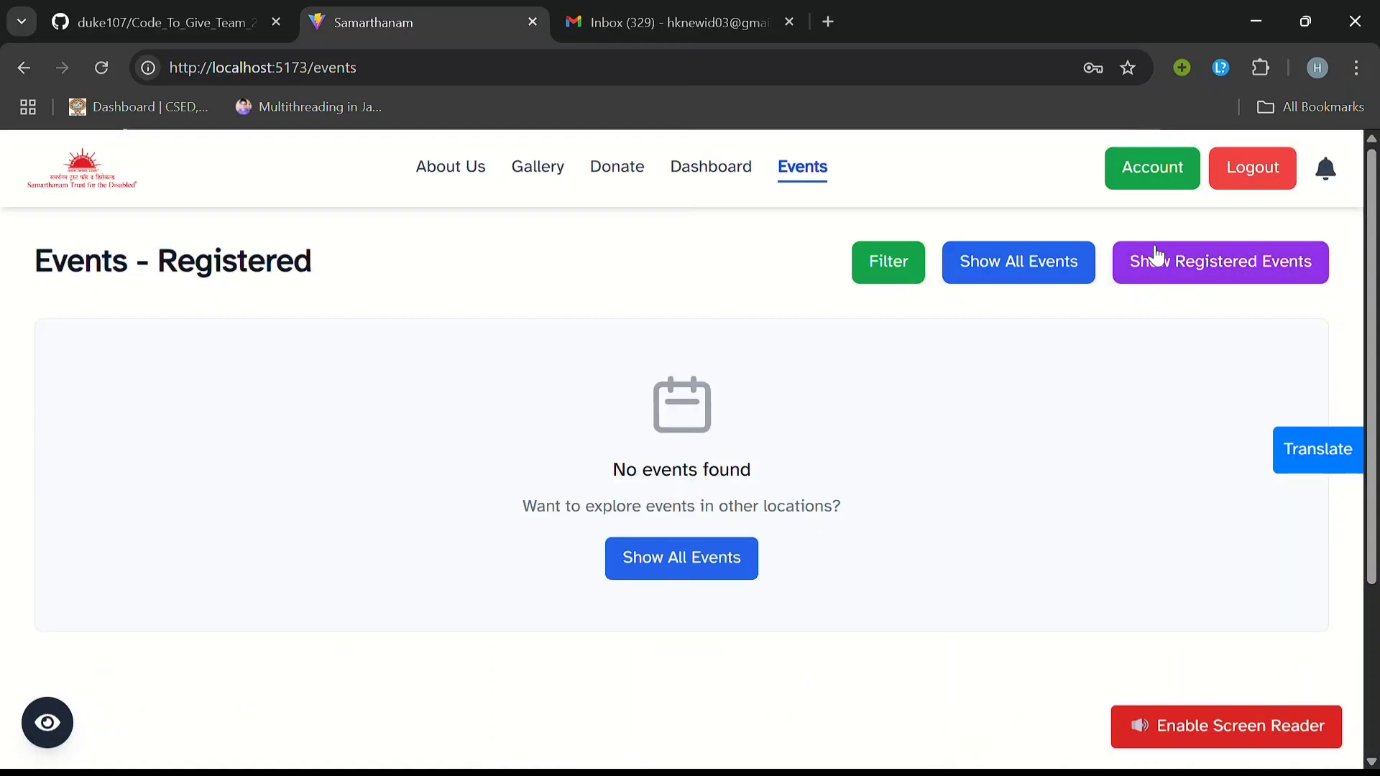
# Step: Switch the events list to all locations and back to local events
pyautogui.click(1062, 260)
pyautogui.click(1050, 269)
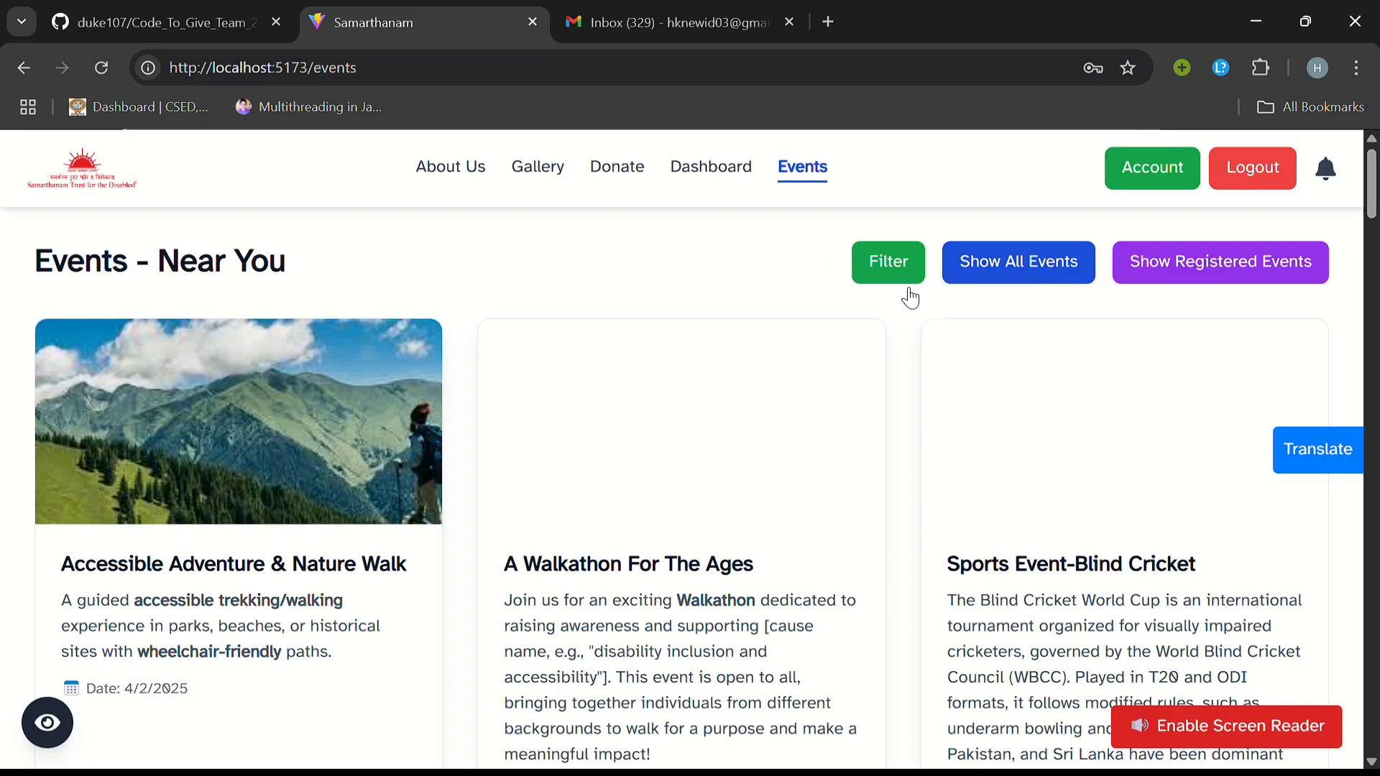
pyautogui.scroll(-6, 564, 439)
pyautogui.scroll(2, 565, 437)
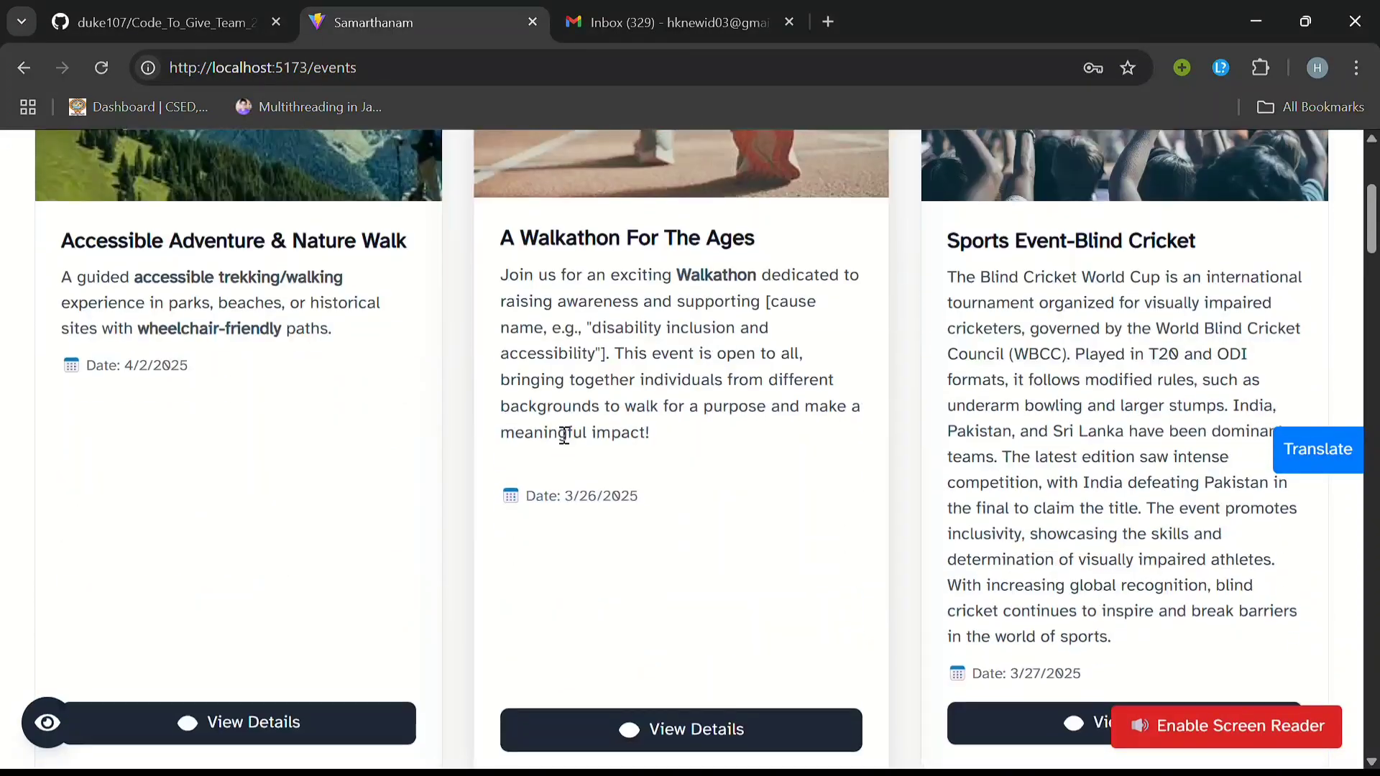
pyautogui.scroll(-1, 563, 439)
# Step: Open Accessible Adventure & Nature Walk details and review its Walk Helpers slots
pyautogui.click(293, 669)
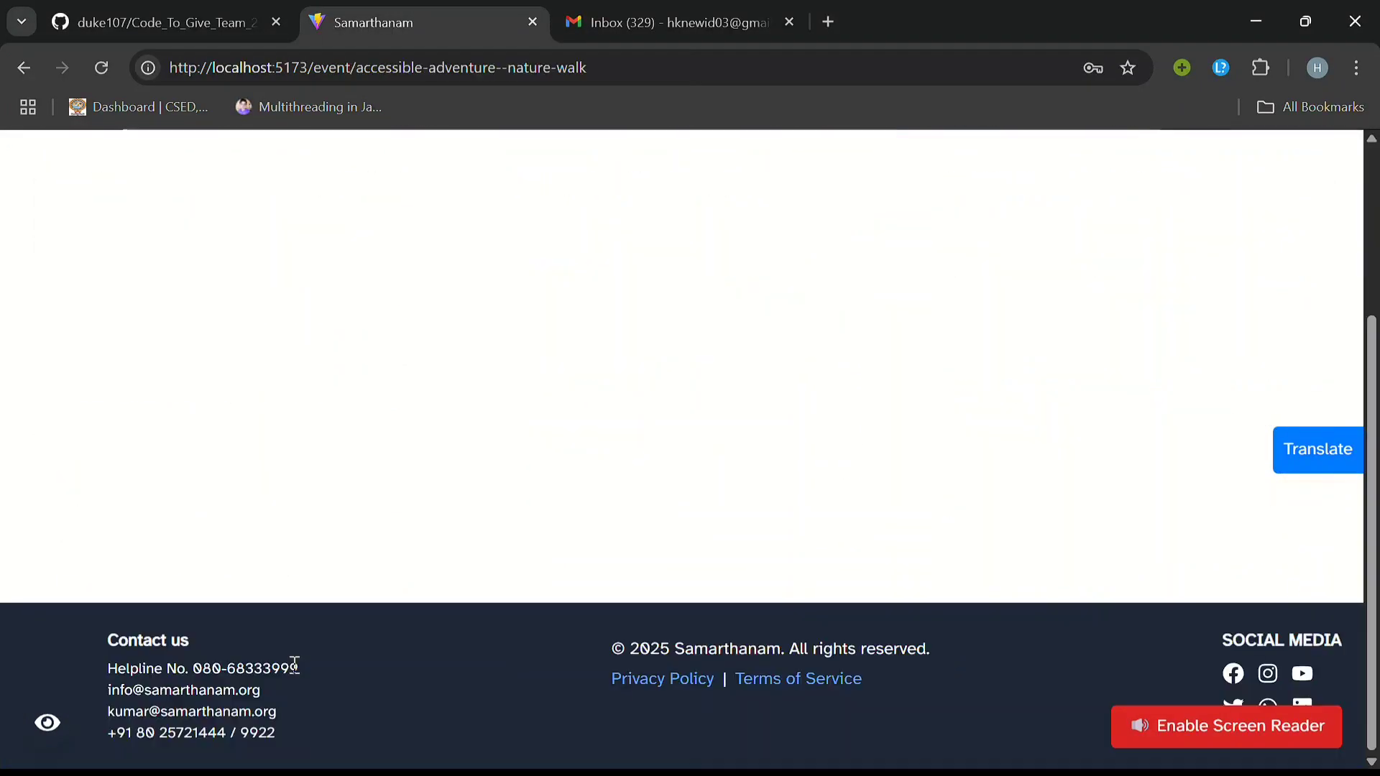
pyautogui.scroll(5, 613, 480)
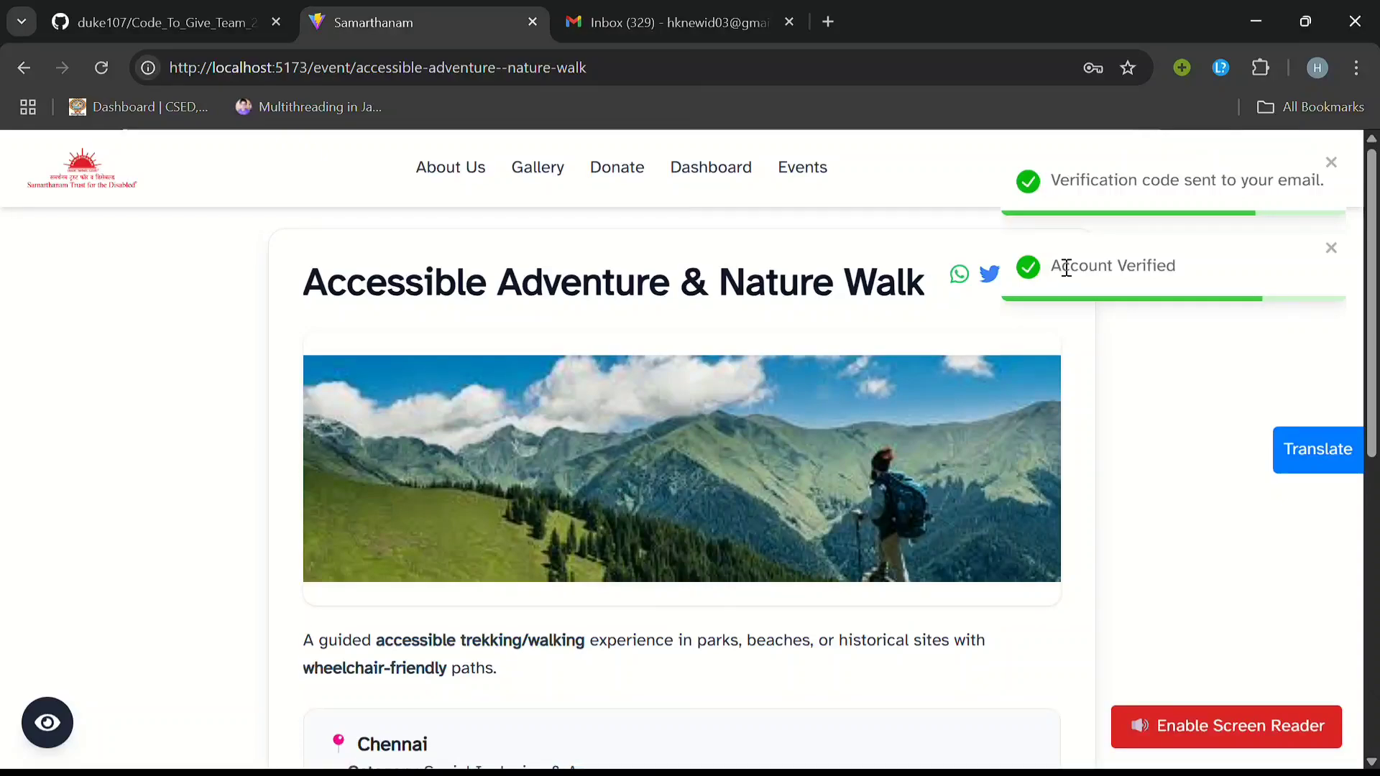
pyautogui.scroll(-6, 835, 425)
pyautogui.scroll(-1, 833, 424)
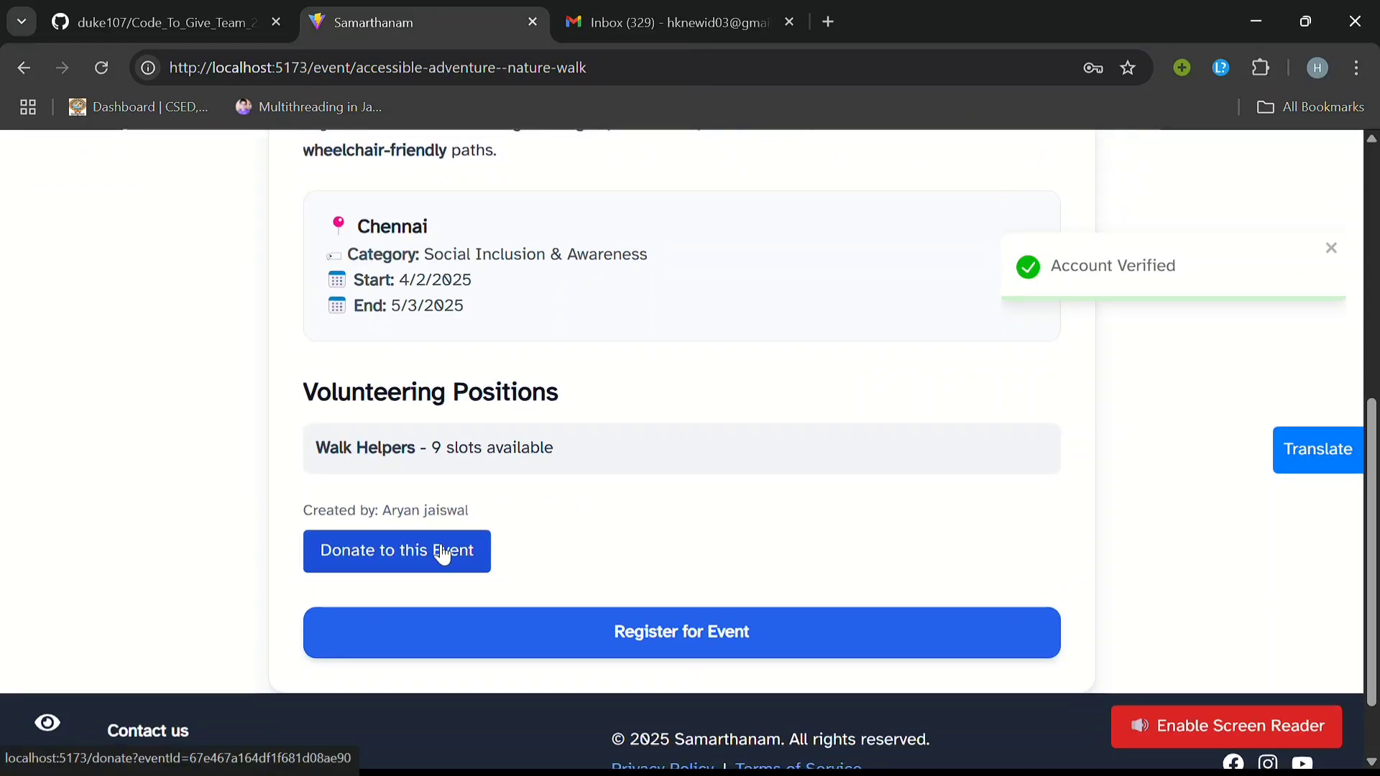
pyautogui.scroll(1, 443, 551)
pyautogui.scroll(-1, 441, 547)
pyautogui.scroll(1, 444, 552)
pyautogui.scroll(-1, 445, 552)
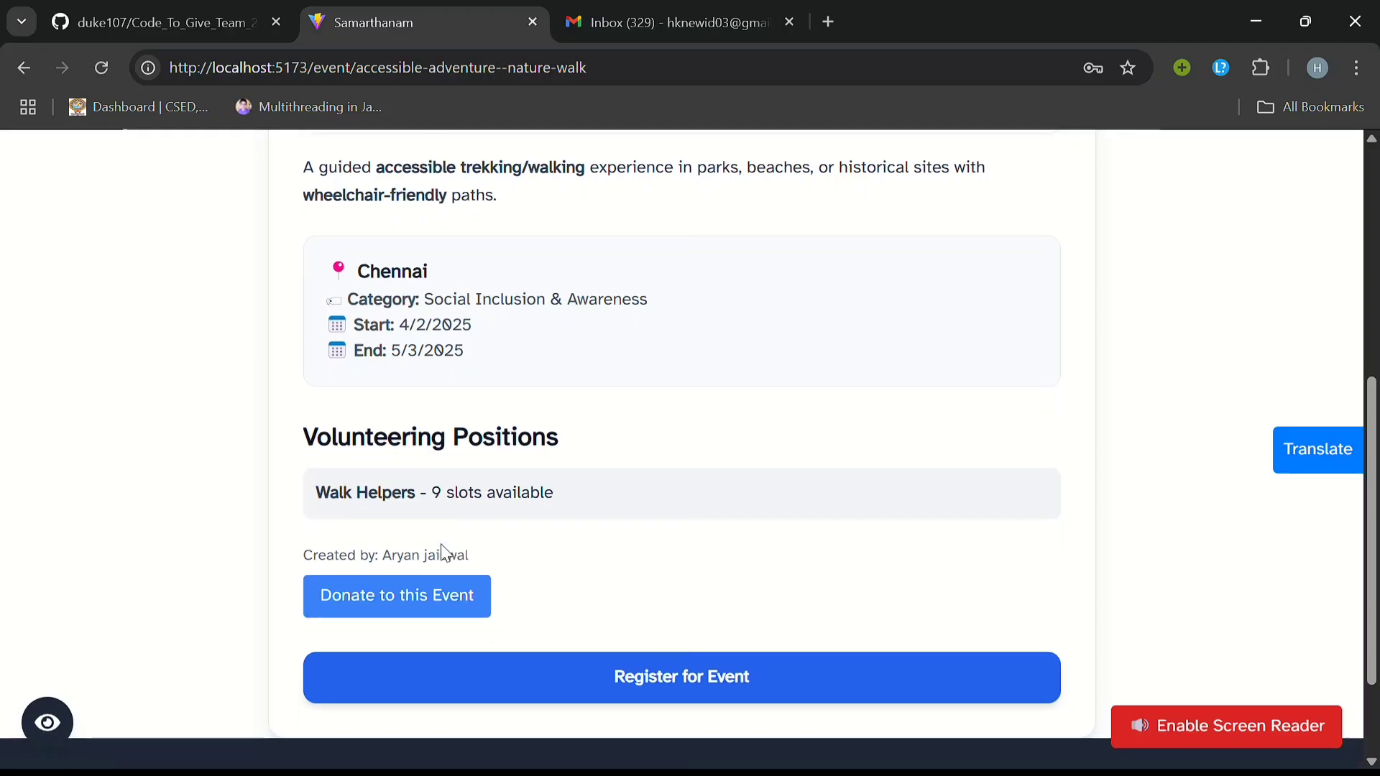
pyautogui.scroll(-2, 486, 424)
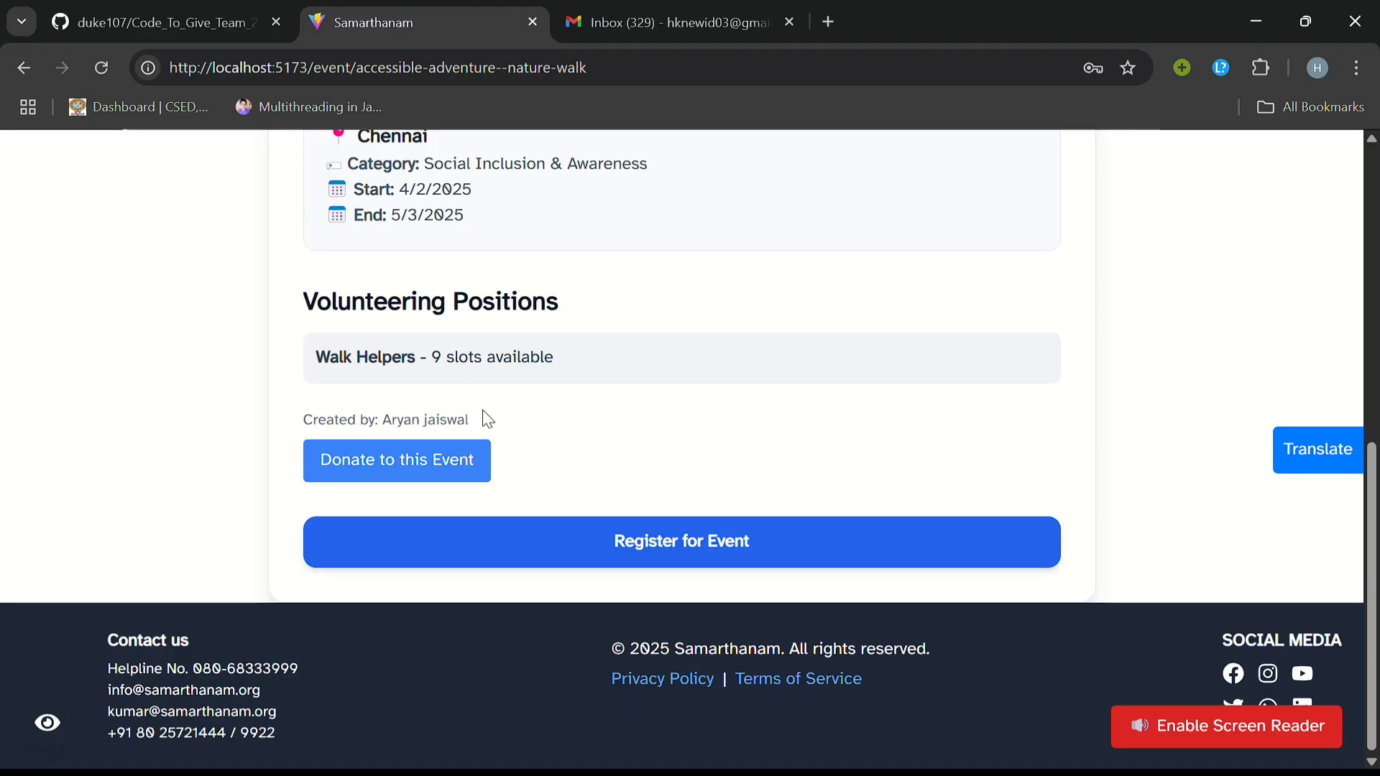
# Step: Open the event's donation form and enter a 200 INR amount
pyautogui.click(452, 462)
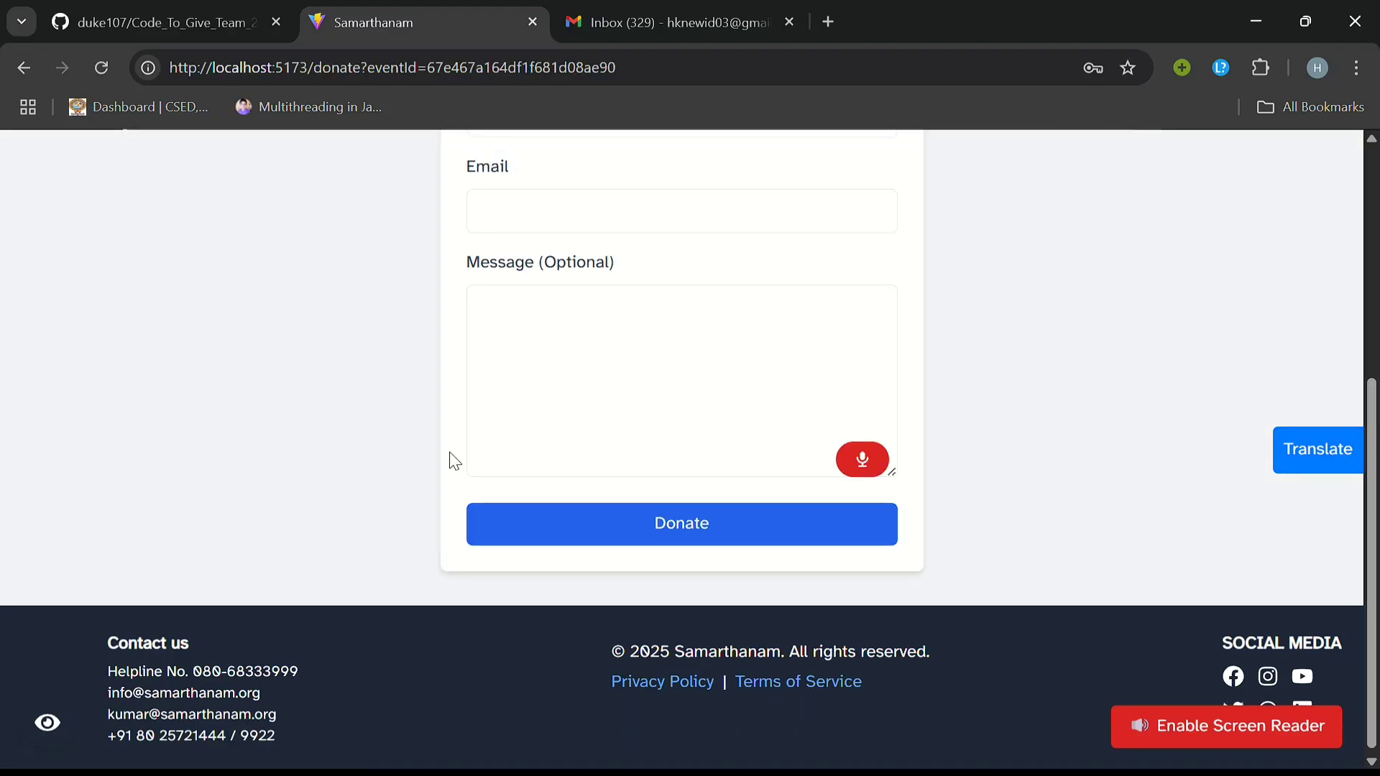
pyautogui.scroll(5, 453, 459)
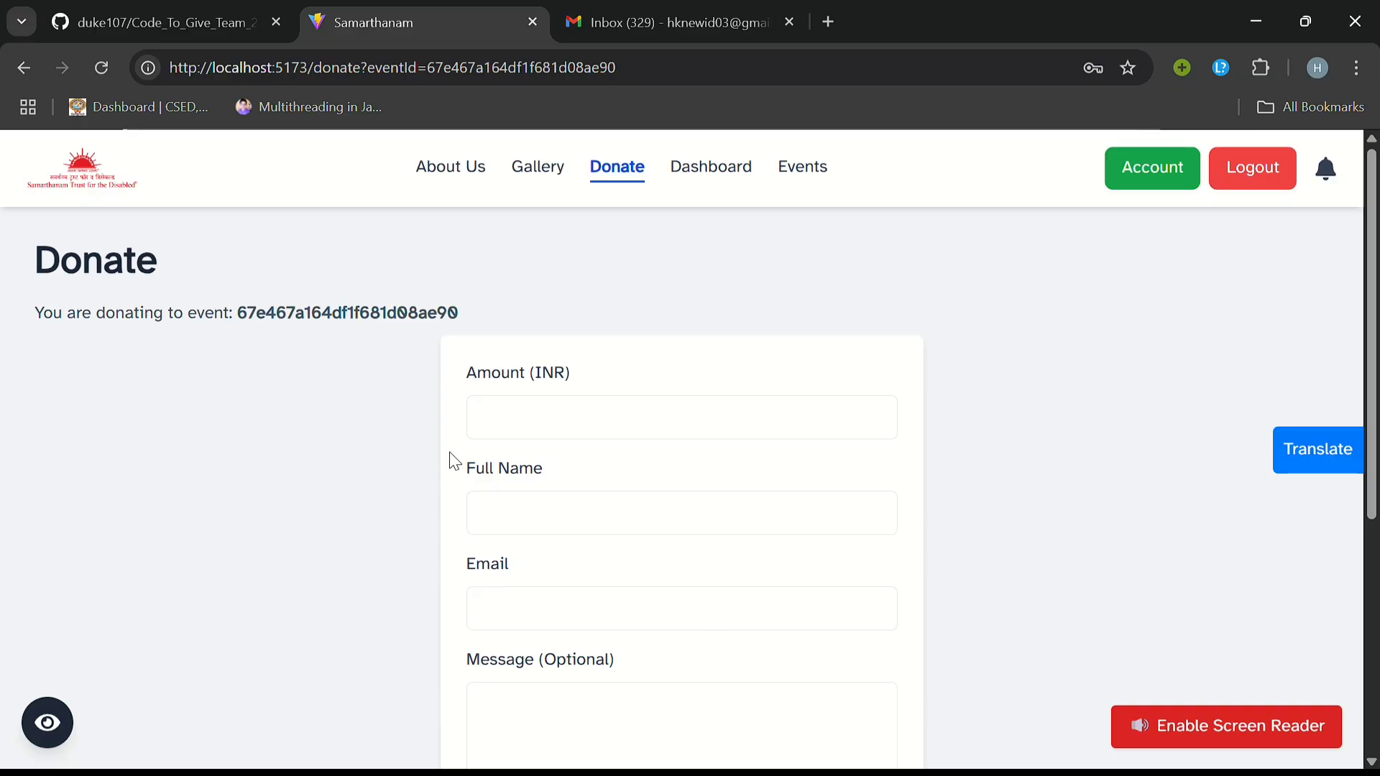
pyautogui.click(627, 407)
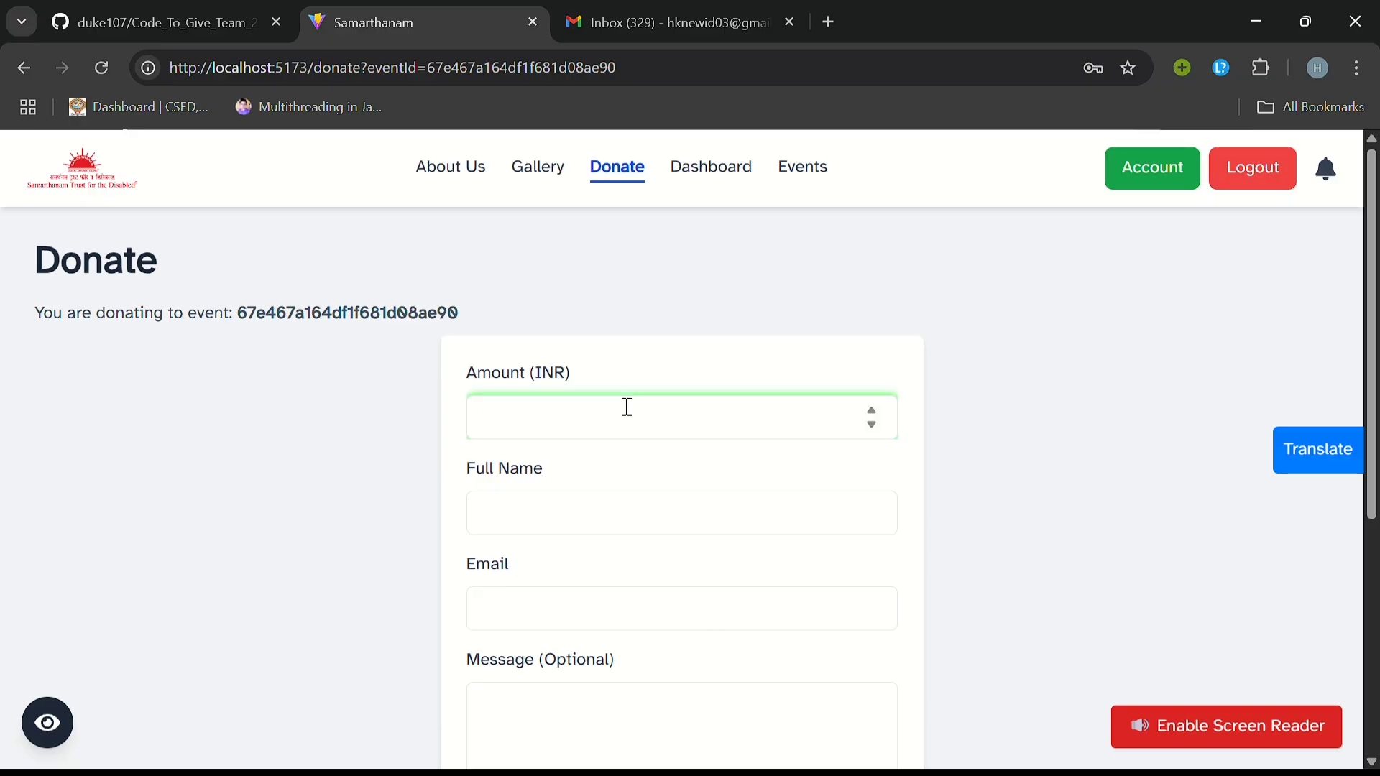
pyautogui.write('1')
pyautogui.write('200')
# Step: Fill in the donor's full name, e-mail and message 'donation', then submit
pyautogui.click(565, 503)
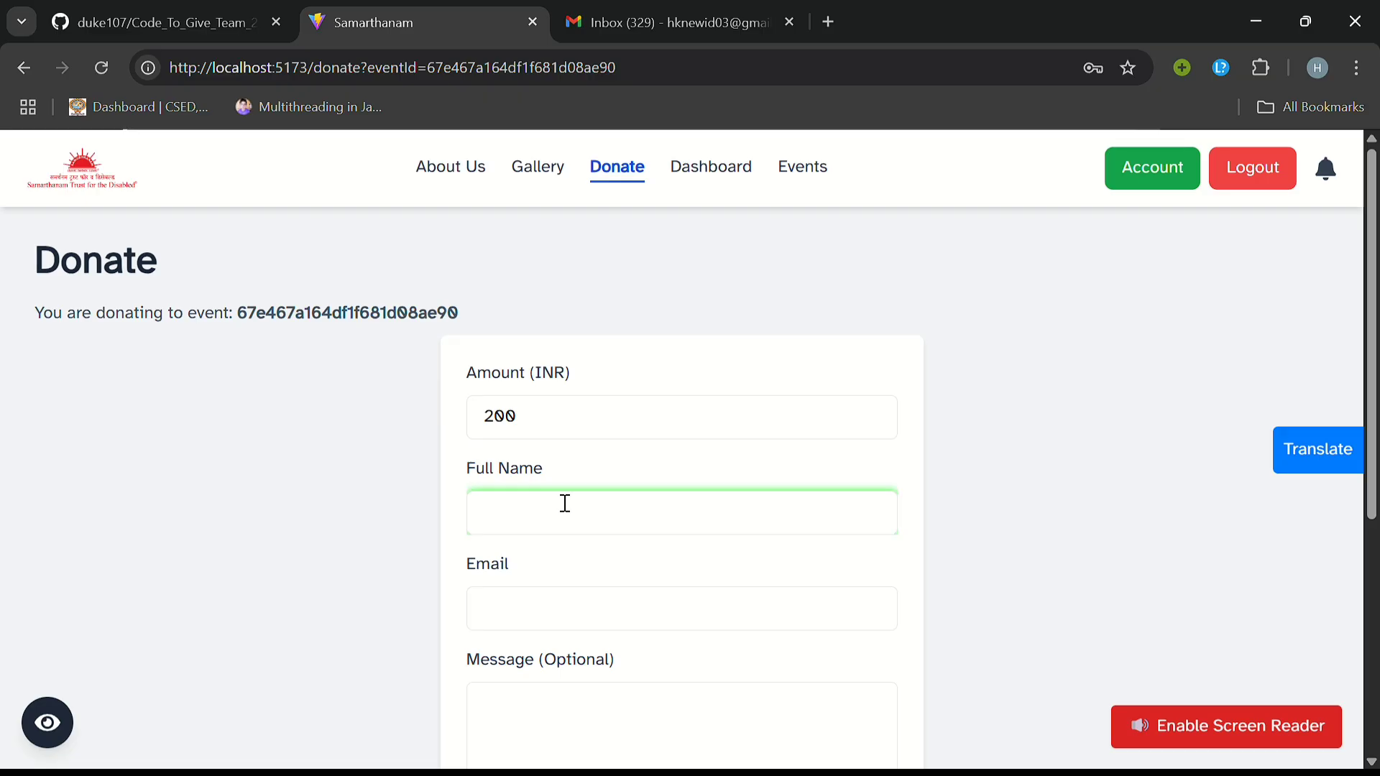
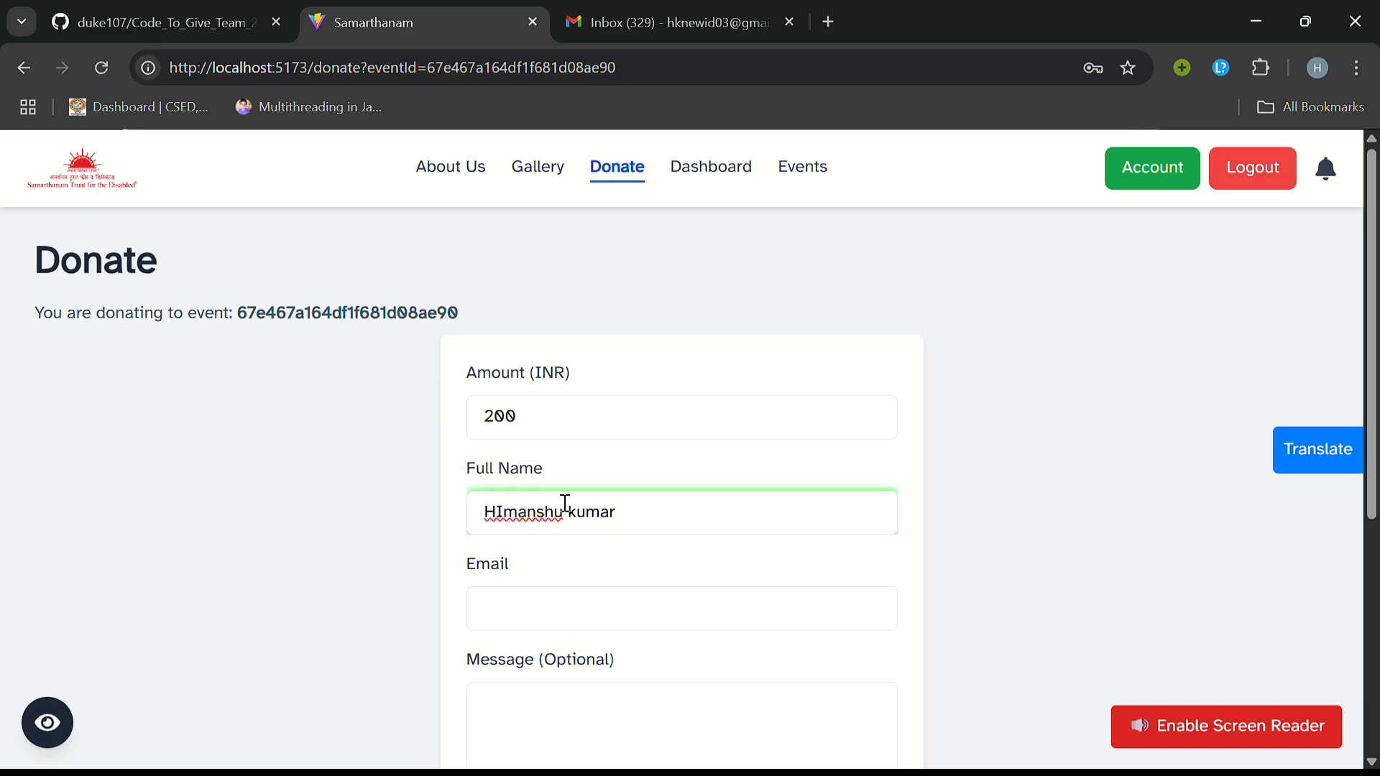
pyautogui.click(554, 599)
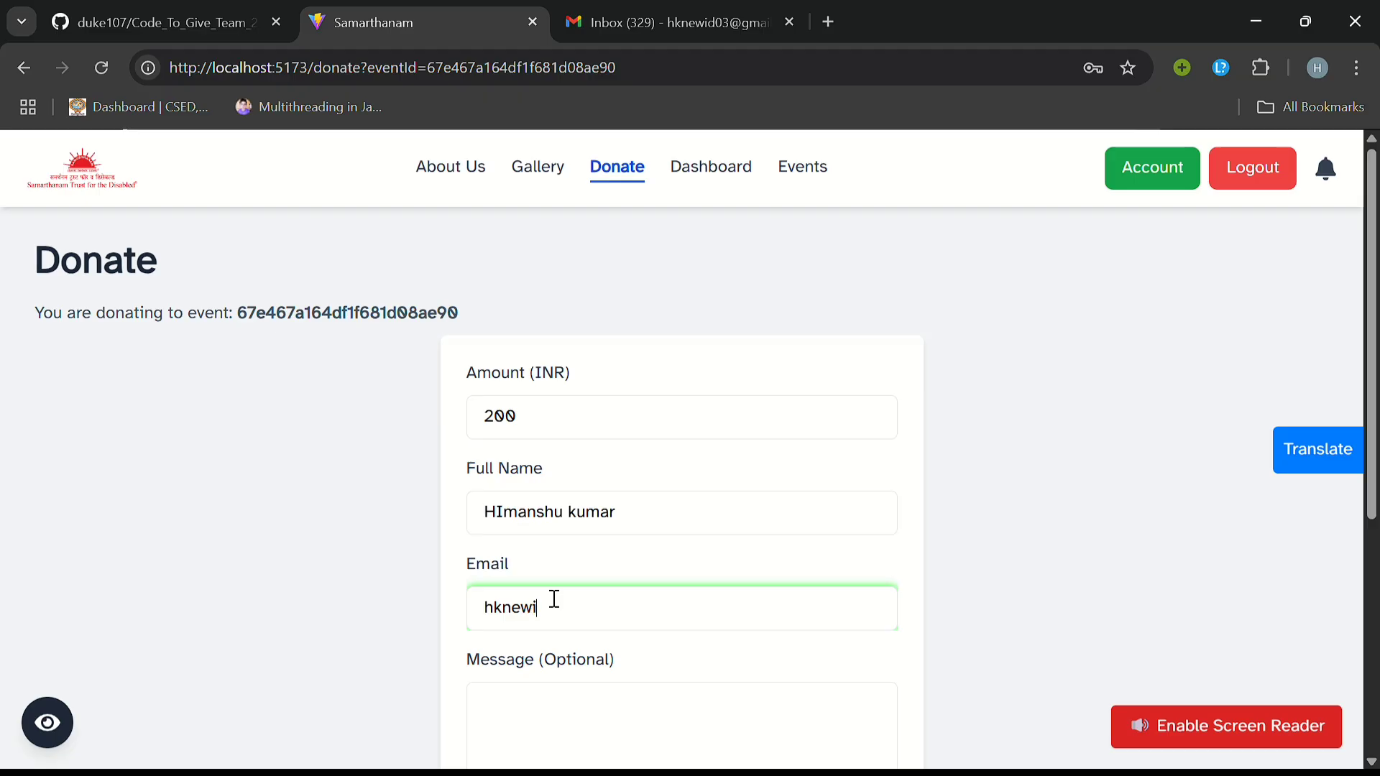
pyautogui.click(569, 703)
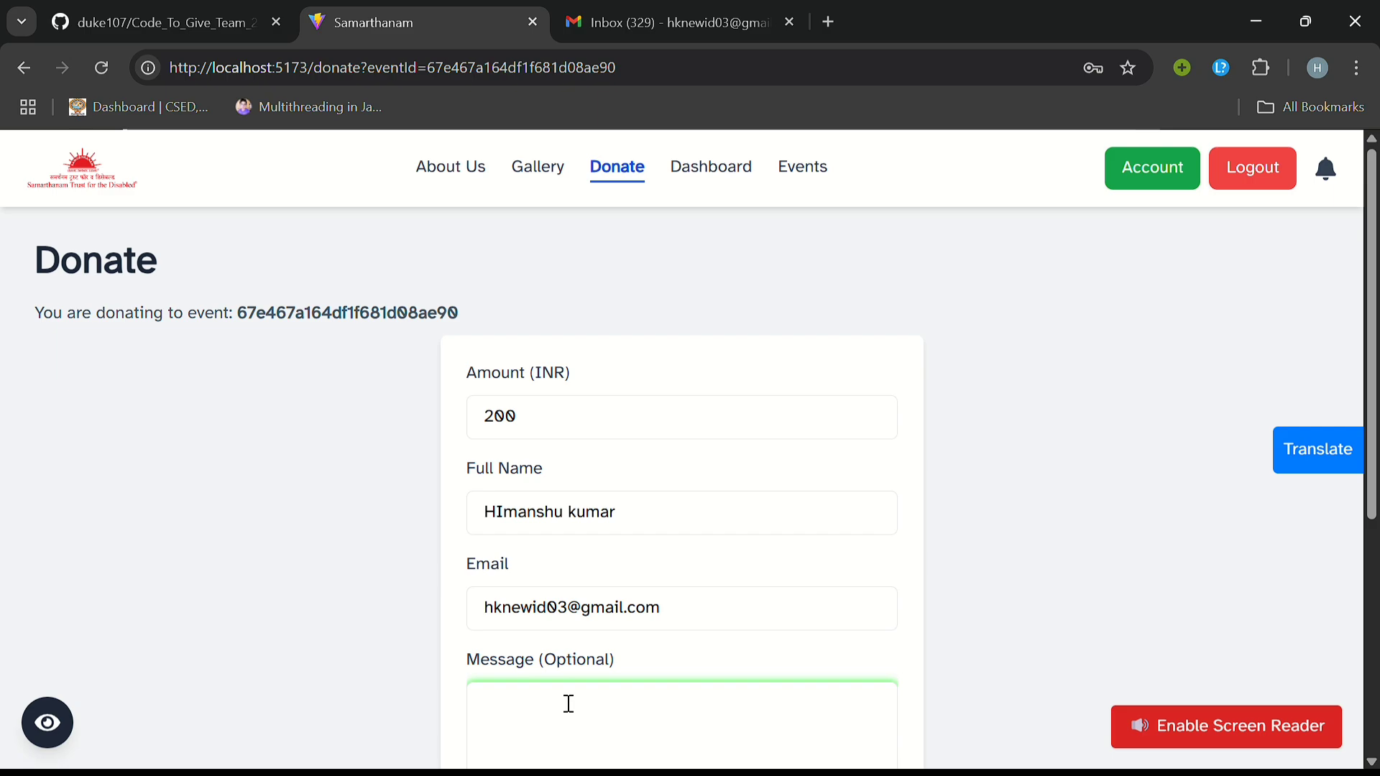
pyautogui.write('donation')
pyautogui.scroll(-5, 568, 704)
pyautogui.click(615, 519)
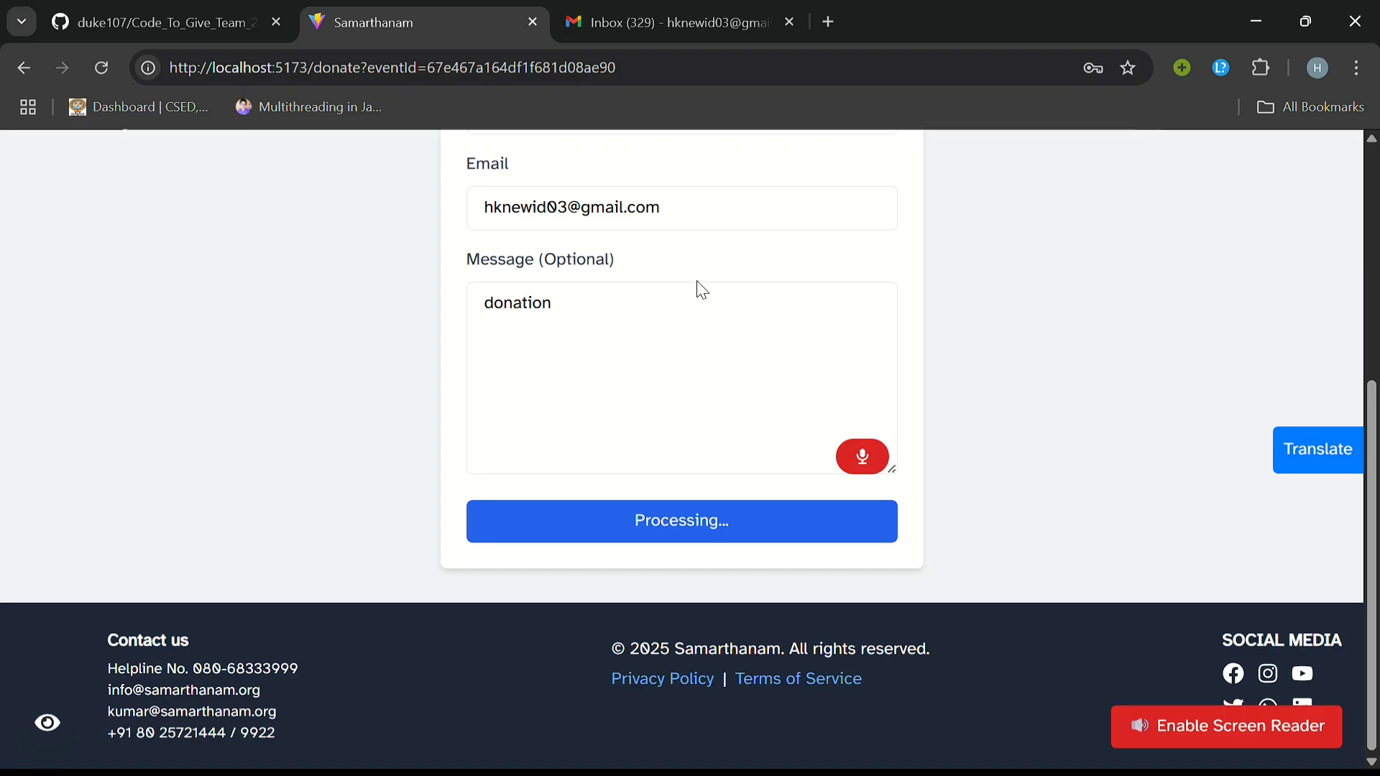
# Step: Enter the card number, expiry date and CVV, and confirm the 200 INR donation payment
pyautogui.click(633, 293)
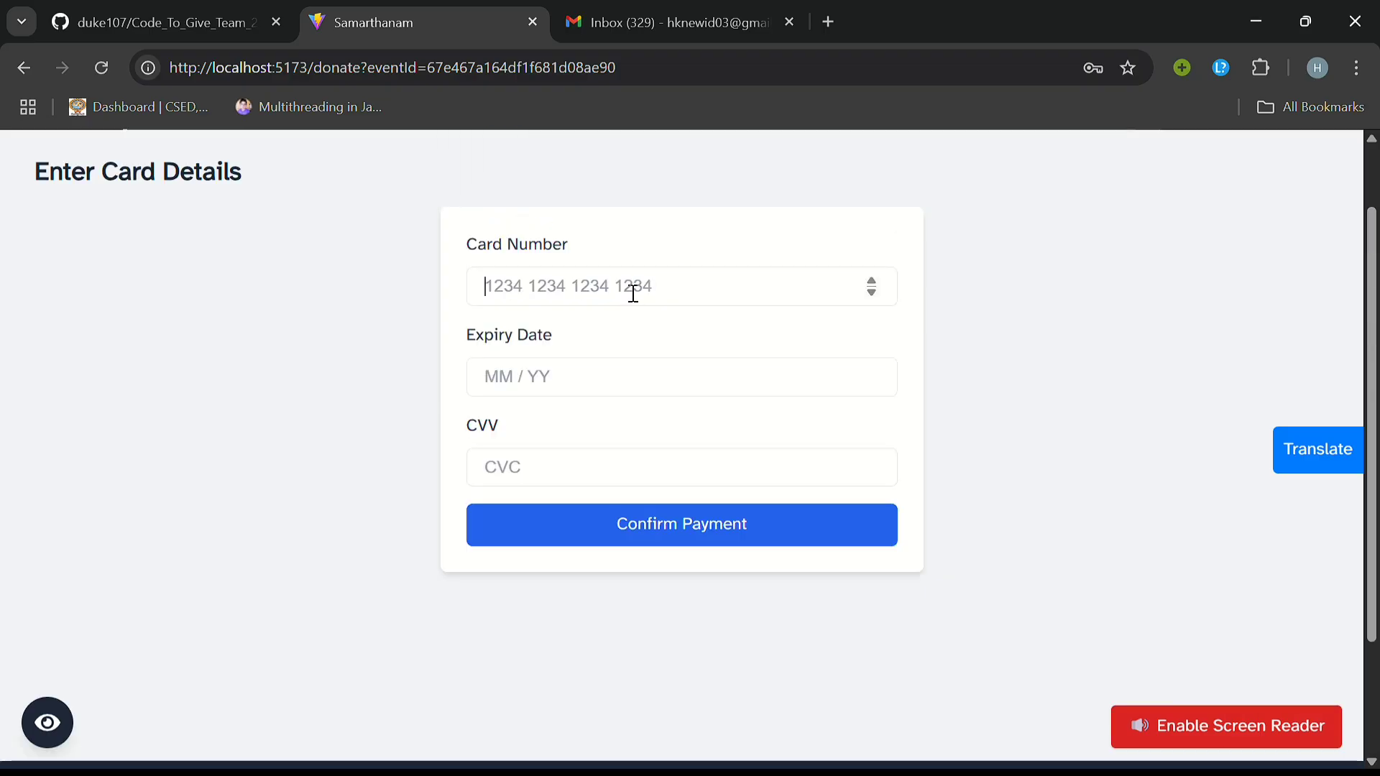
pyautogui.write('4242 4242 42')
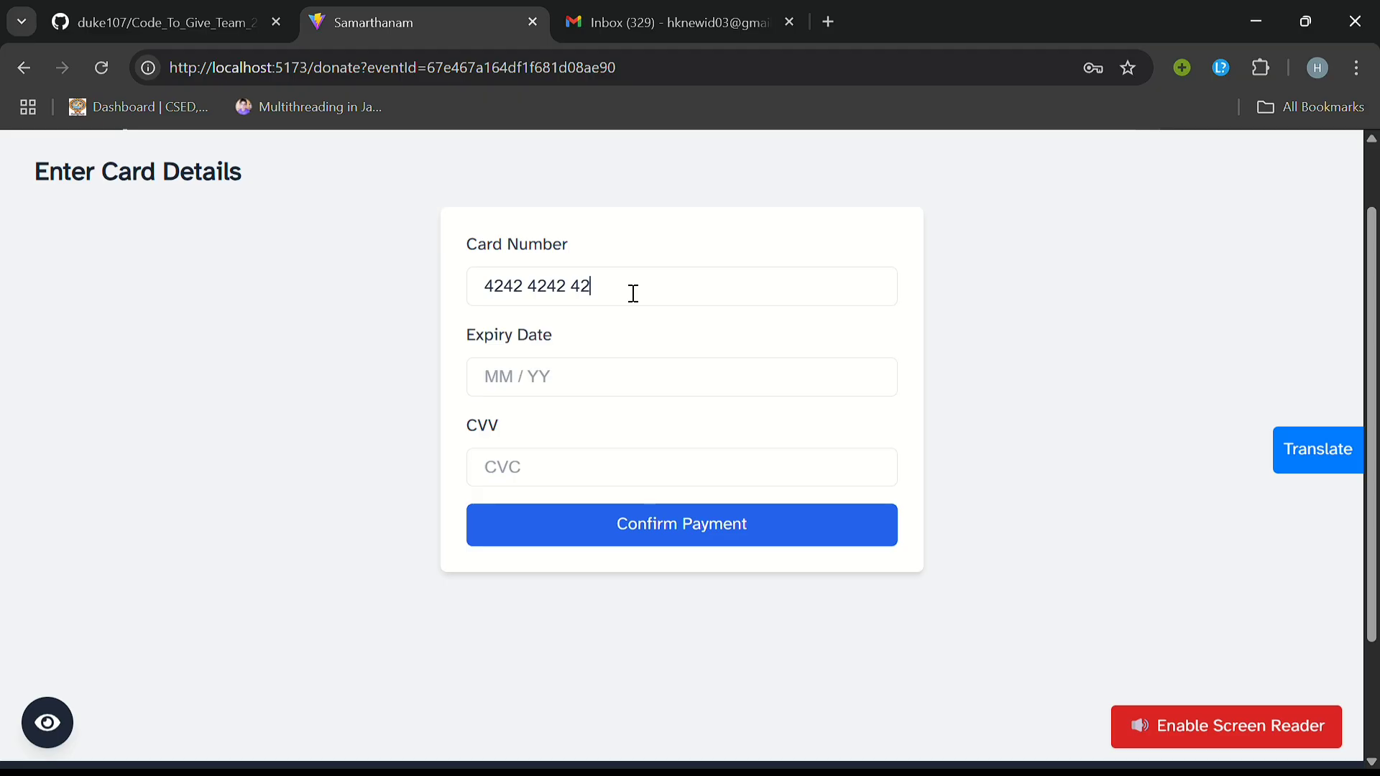
pyautogui.write('42 4242')
pyautogui.click(568, 376)
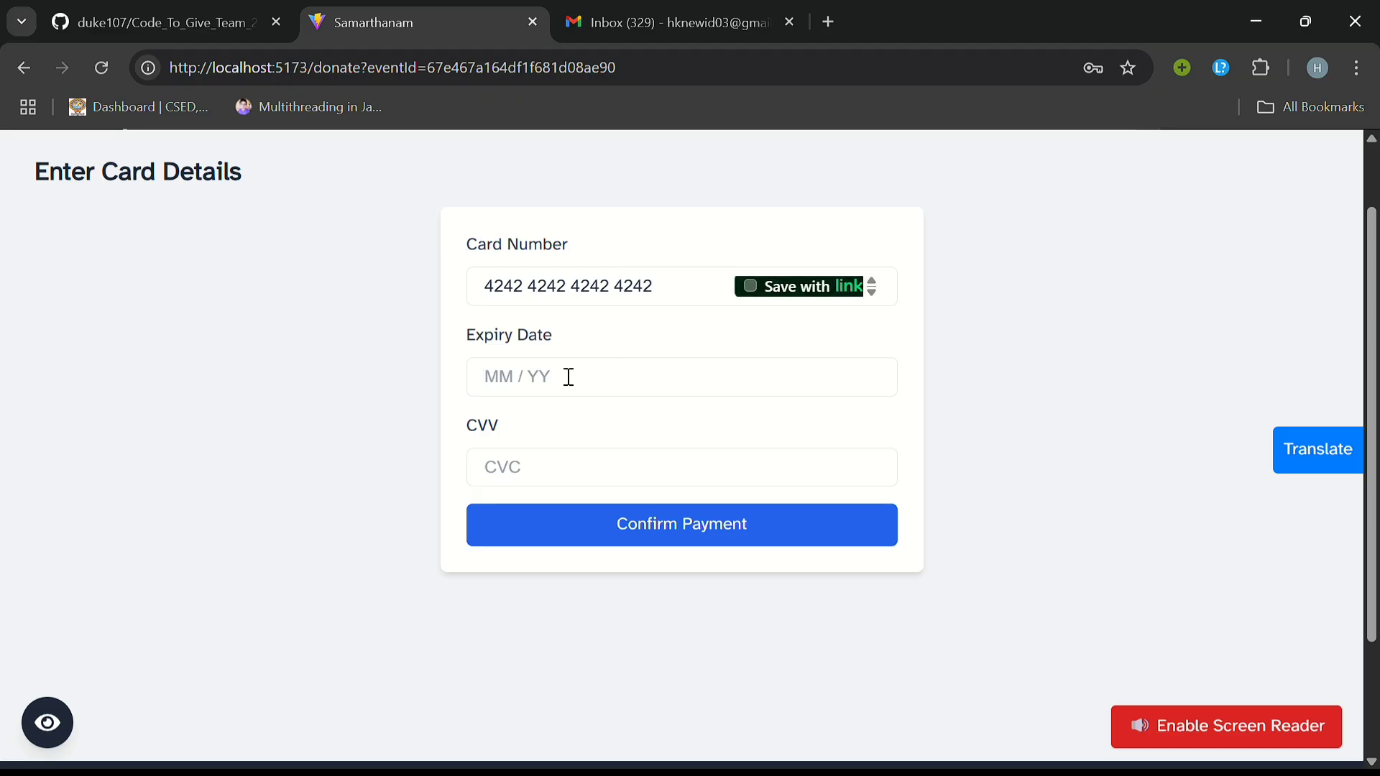
pyautogui.write('1234')
pyautogui.click(540, 466)
pyautogui.write('123')
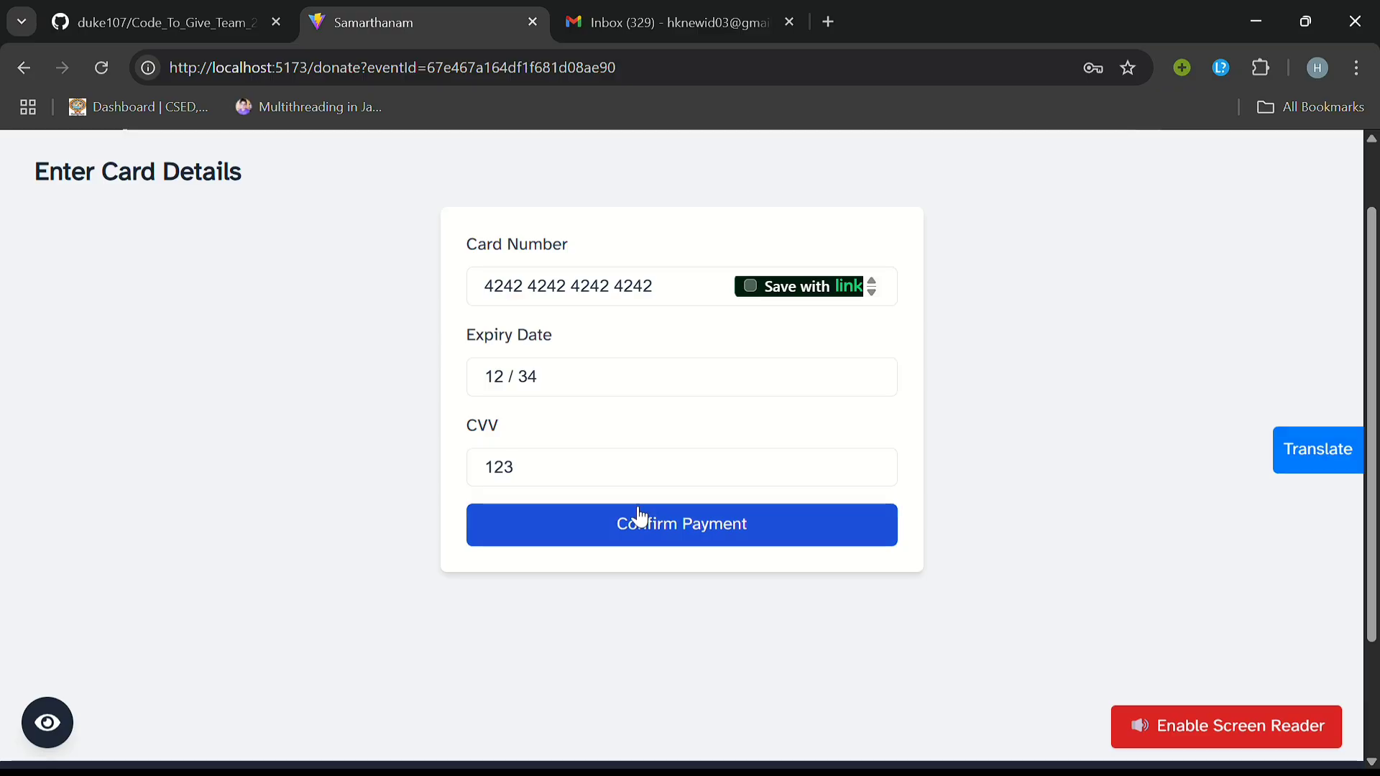
pyautogui.click(641, 518)
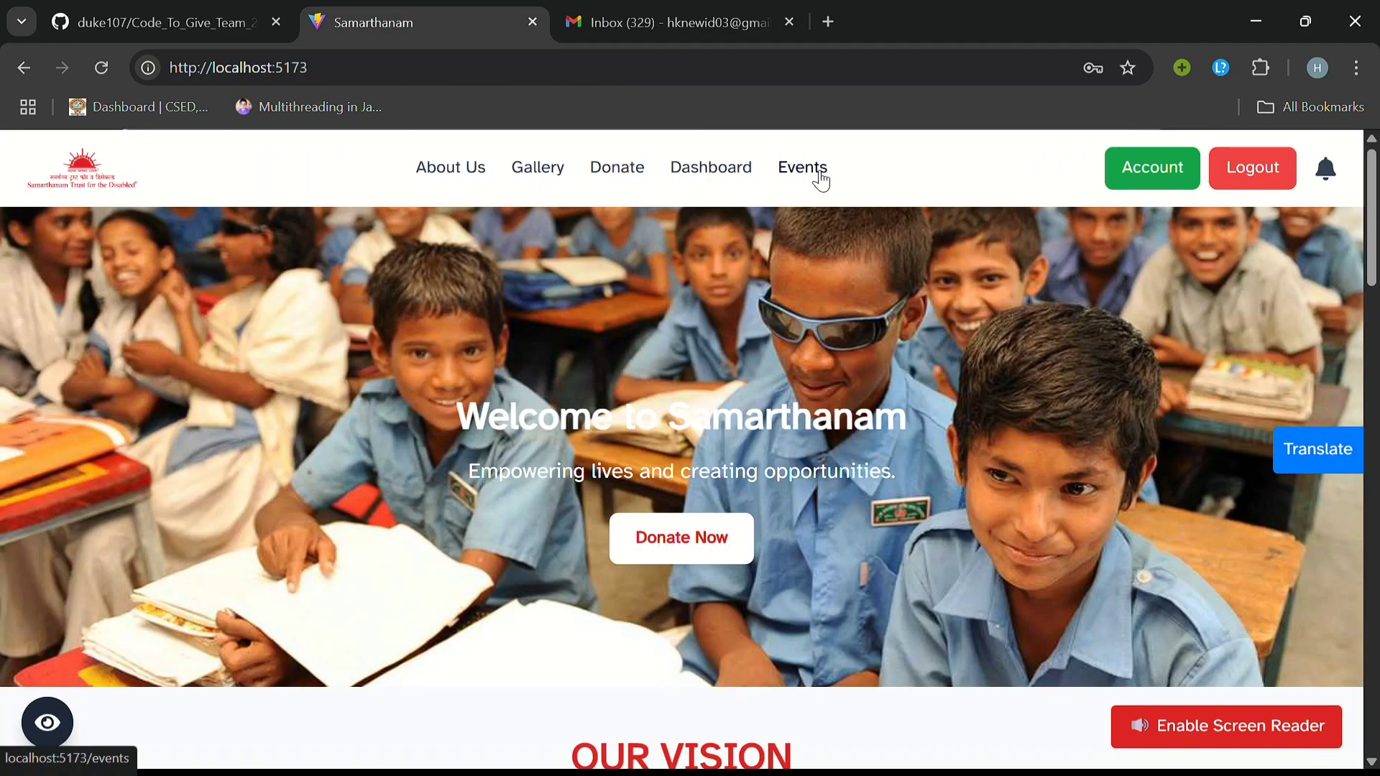
# Step: Open Accessible Adventure & Nature Walk from the Events list and start volunteer registration
pyautogui.click(818, 173)
pyautogui.scroll(-10, 601, 386)
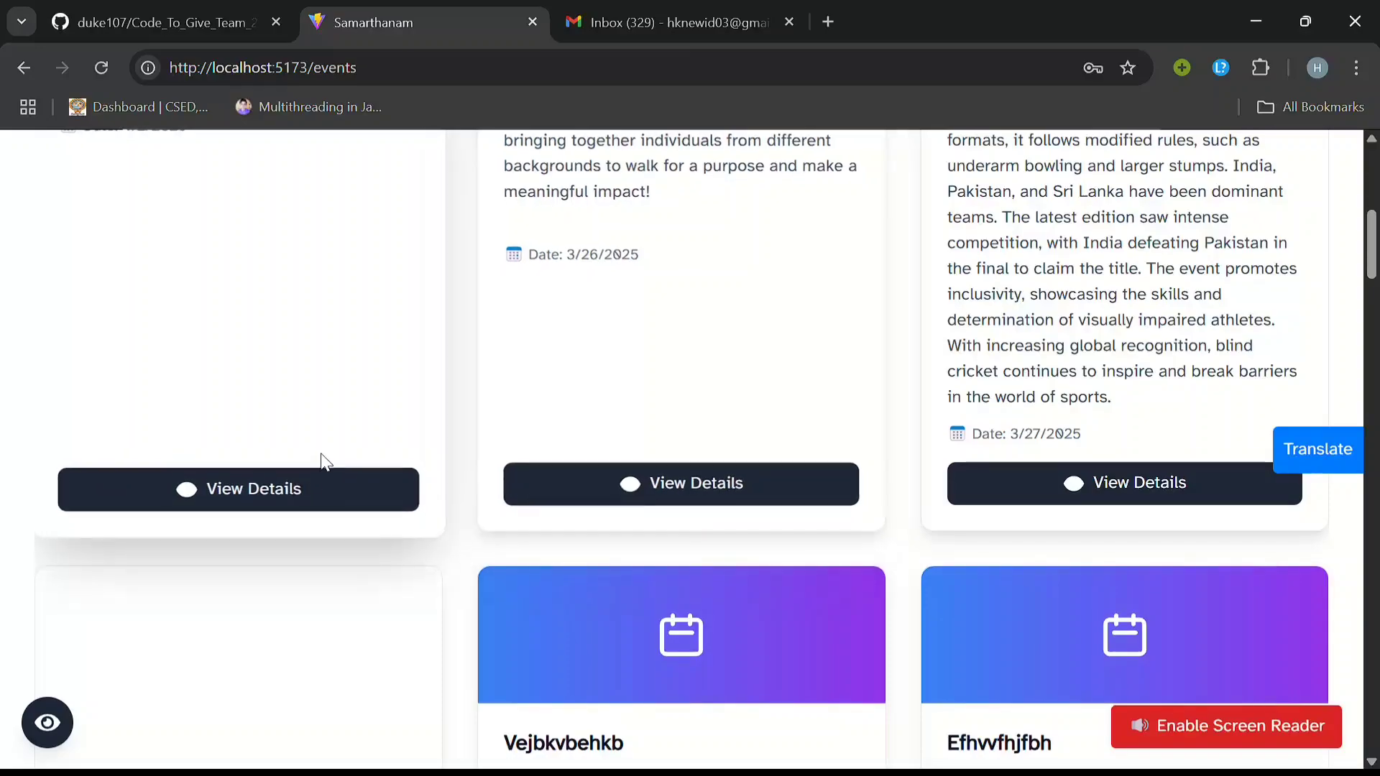
pyautogui.click(309, 483)
pyautogui.scroll(-1, 717, 422)
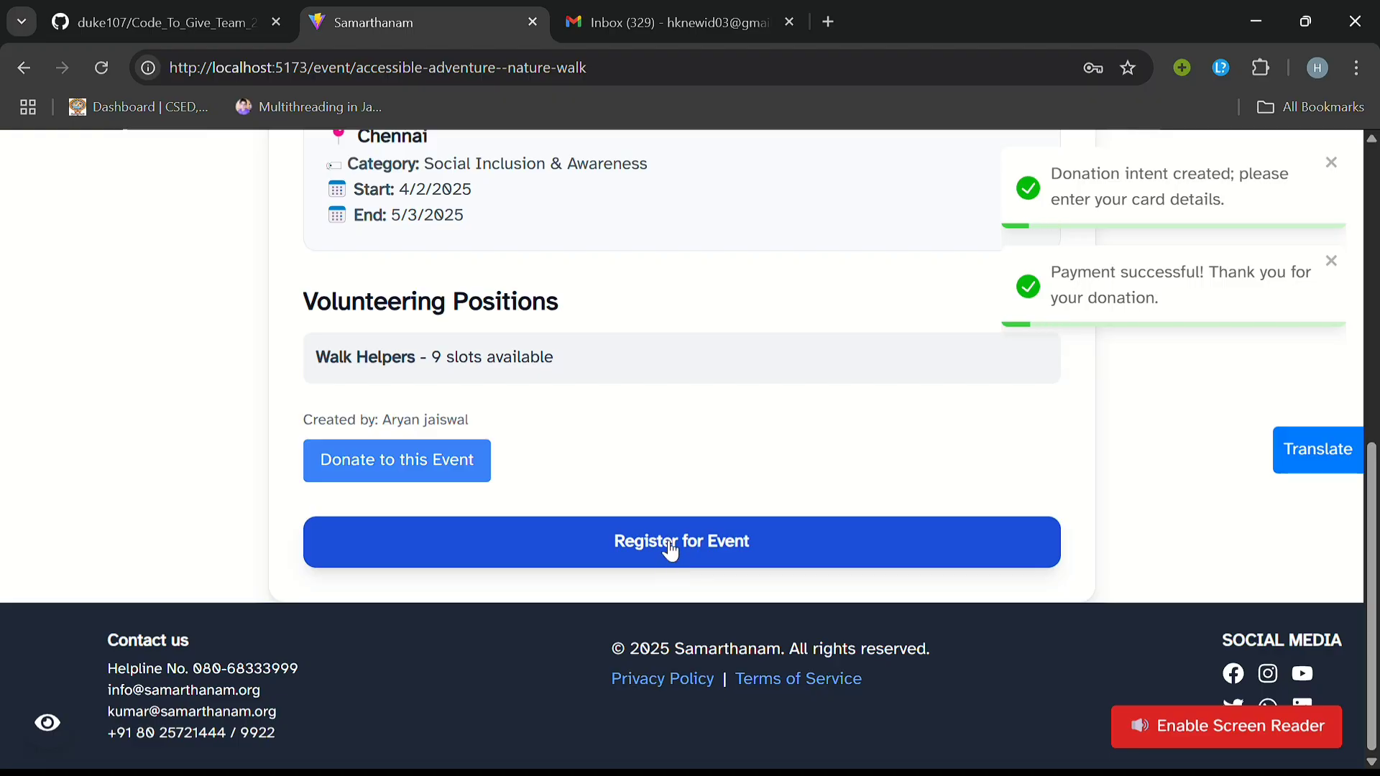
pyautogui.click(668, 565)
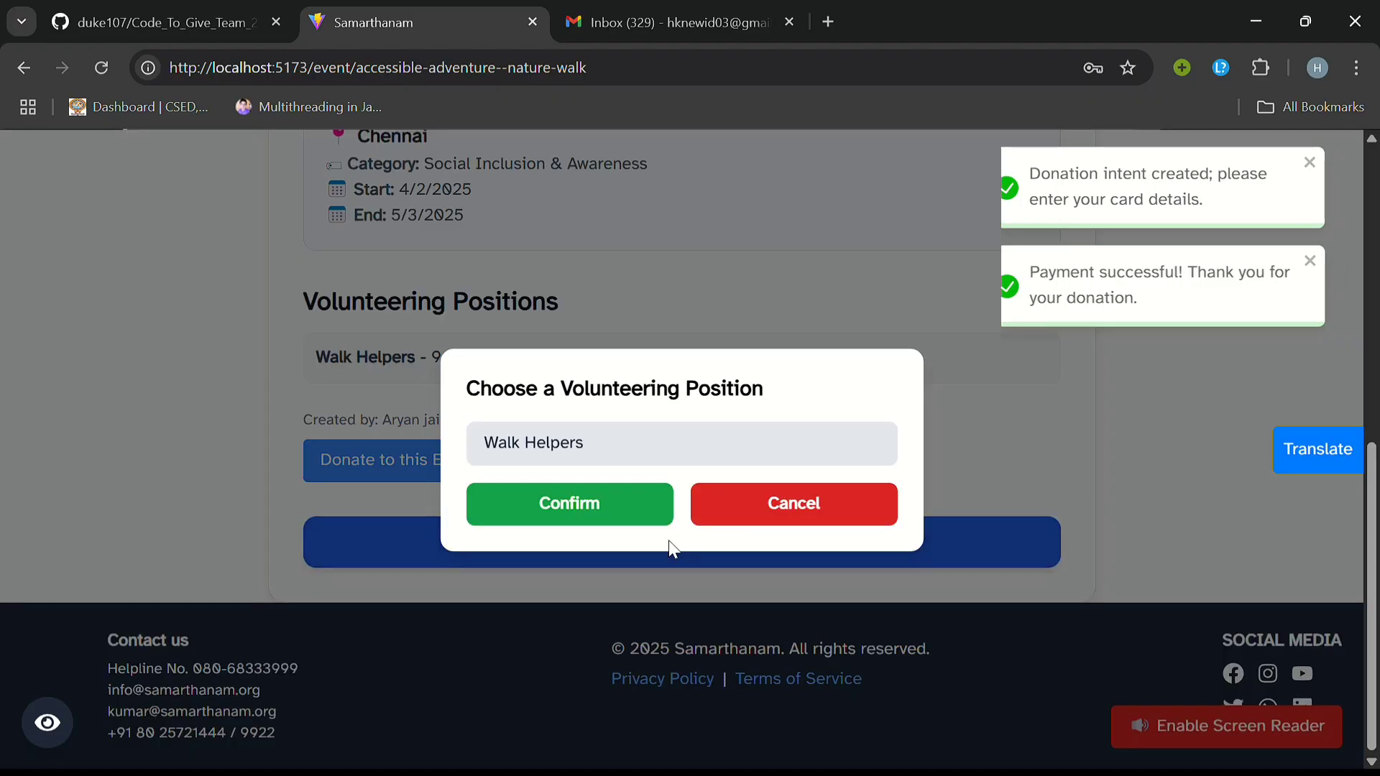
# Step: Register for the Walk Helpers volunteering position
pyautogui.click(594, 456)
pyautogui.click(581, 502)
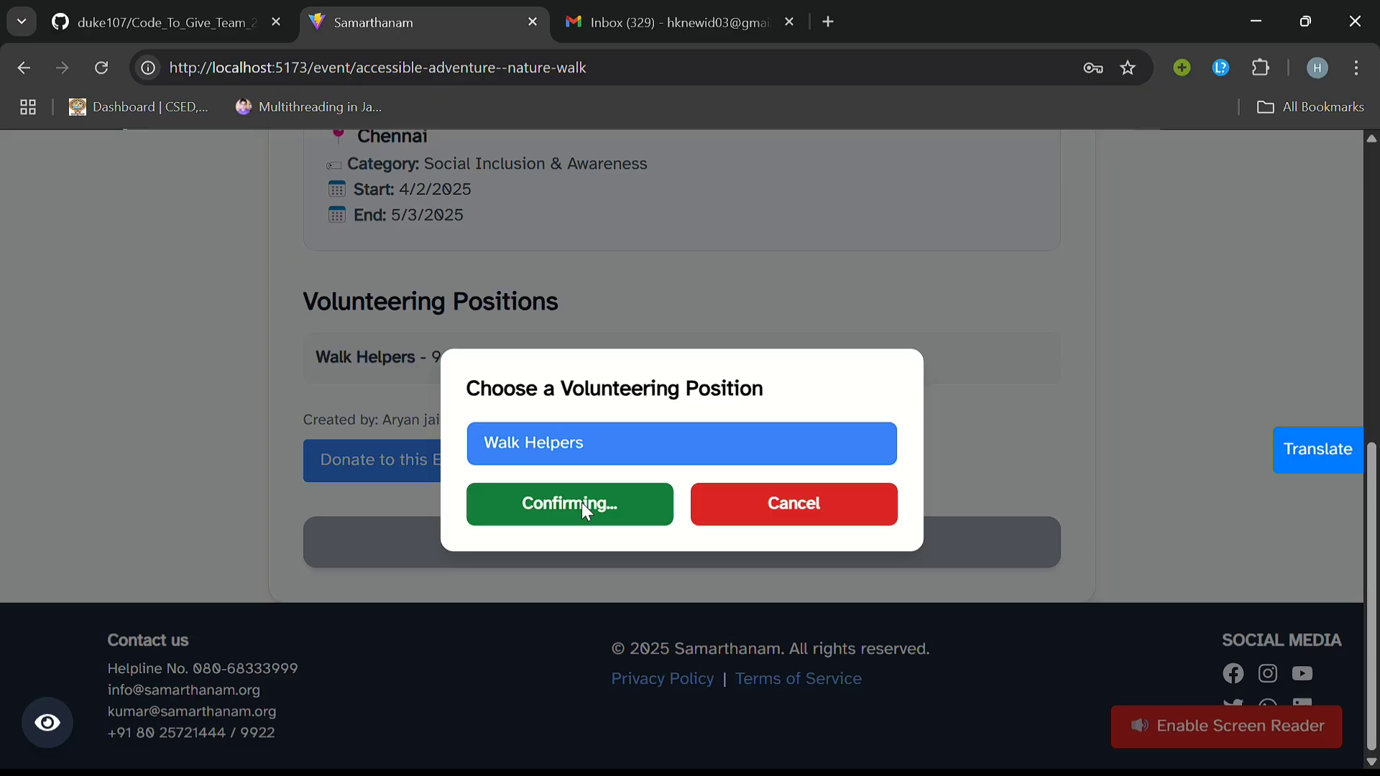
pyautogui.scroll(-3, 697, 431)
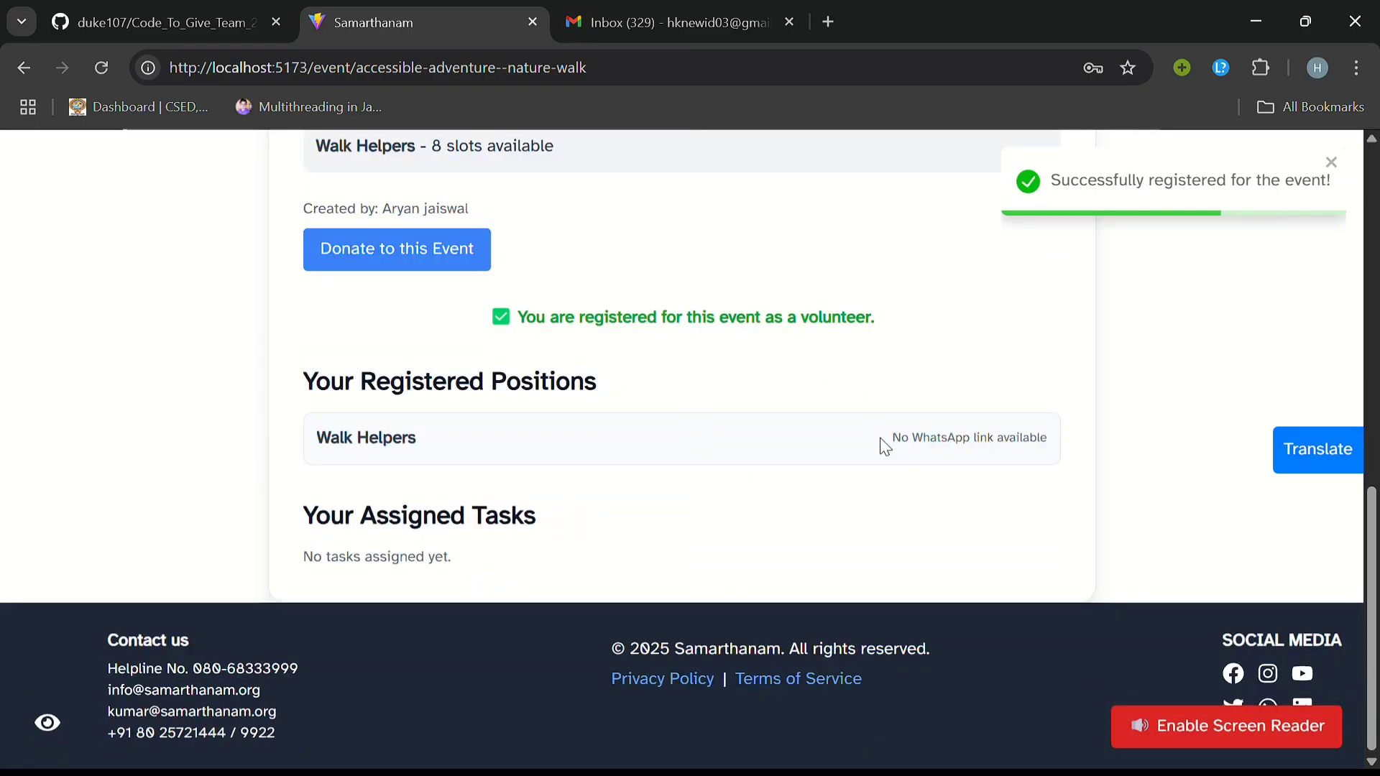
pyautogui.moveTo(887, 443); pyautogui.dragTo(1053, 458)
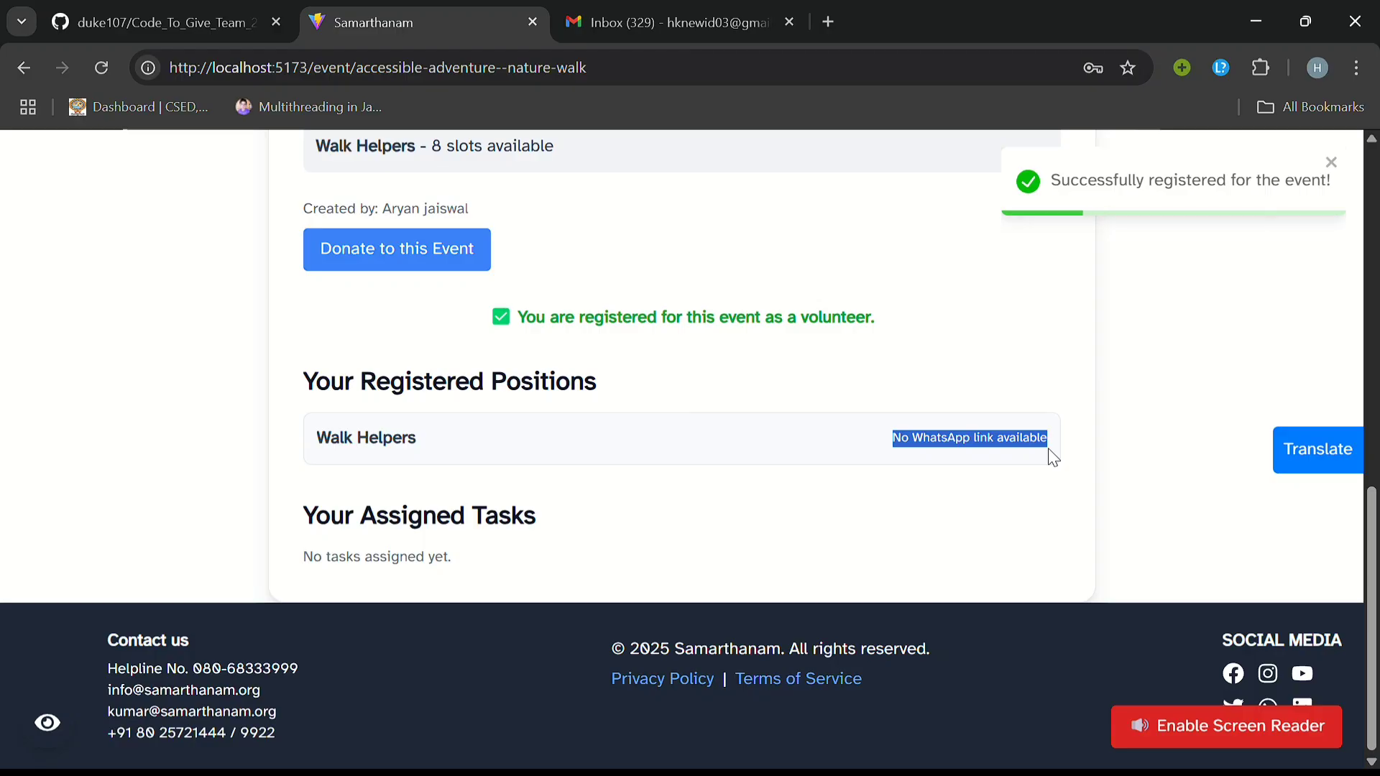
pyautogui.click(1053, 458)
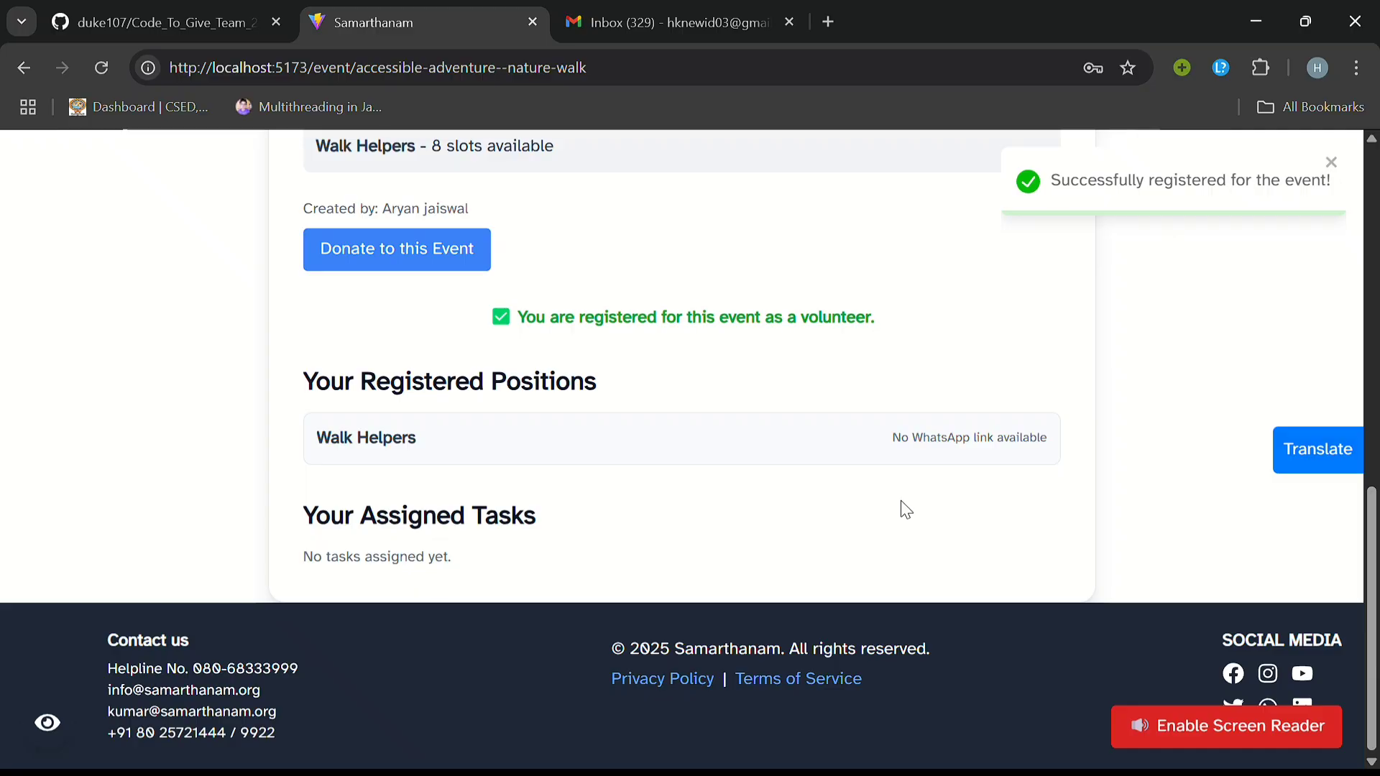
# Step: Review the event page listing Walk Helpers as registered with 8 slots remaining
pyautogui.scroll(8, 900, 500)
pyautogui.scroll(-4, 693, 434)
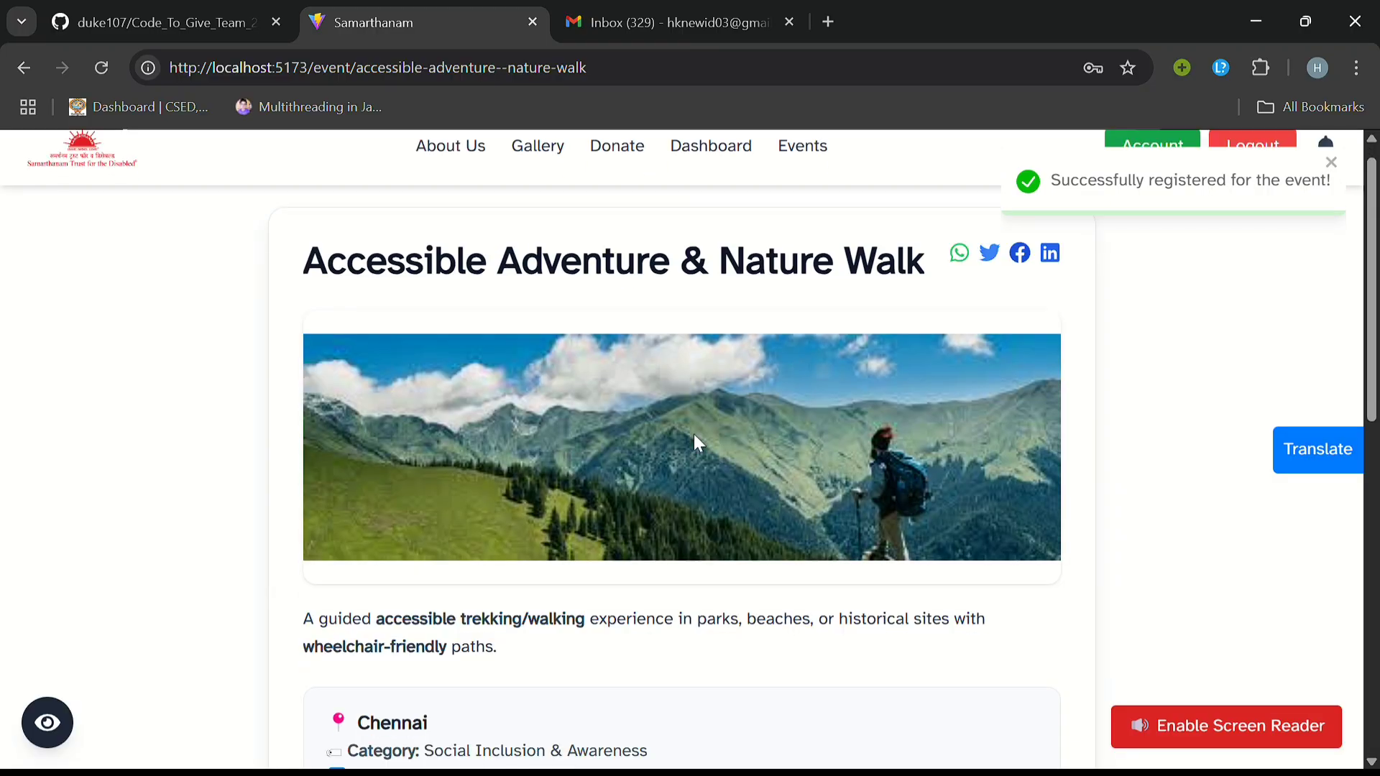
pyautogui.scroll(-5, 694, 435)
pyautogui.scroll(4, 542, 302)
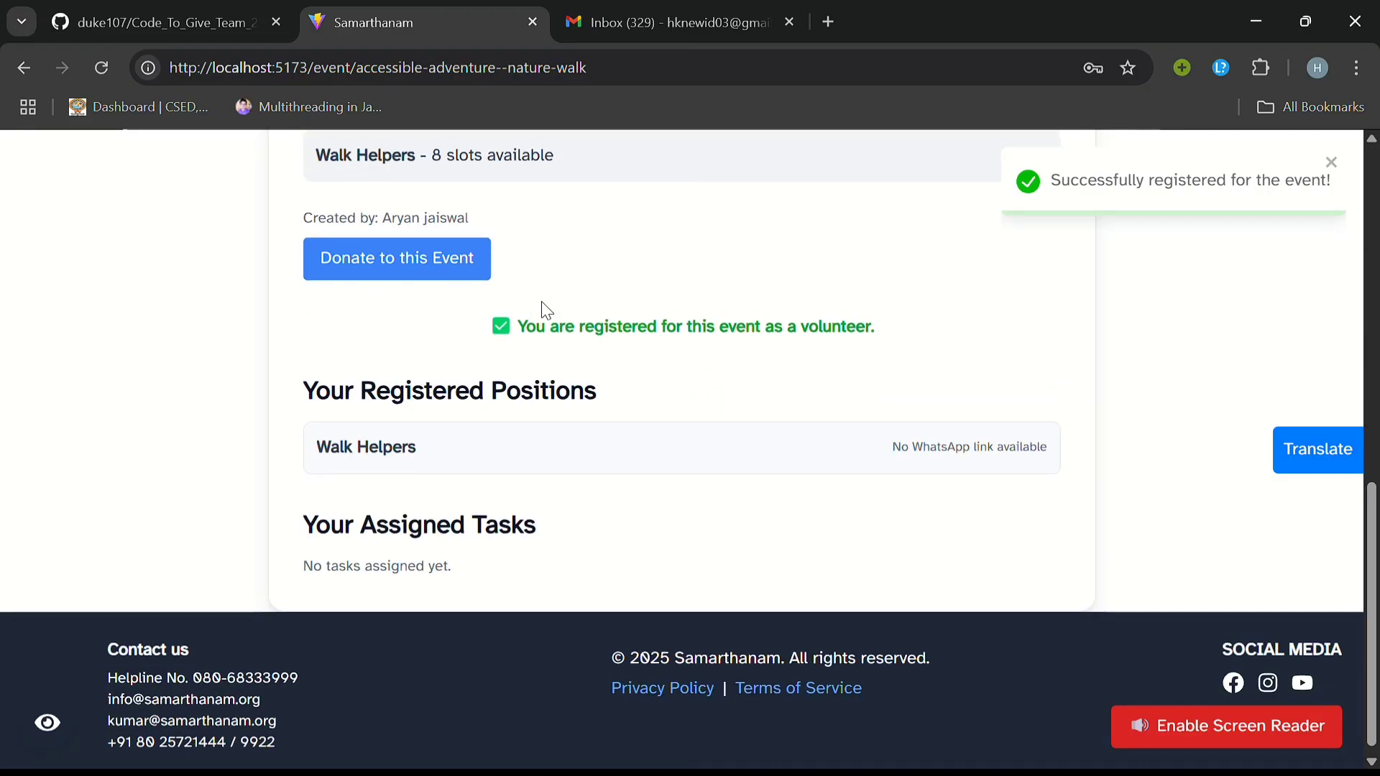
pyautogui.scroll(-4, 543, 306)
pyautogui.scroll(7, 543, 306)
pyautogui.scroll(-2, 542, 306)
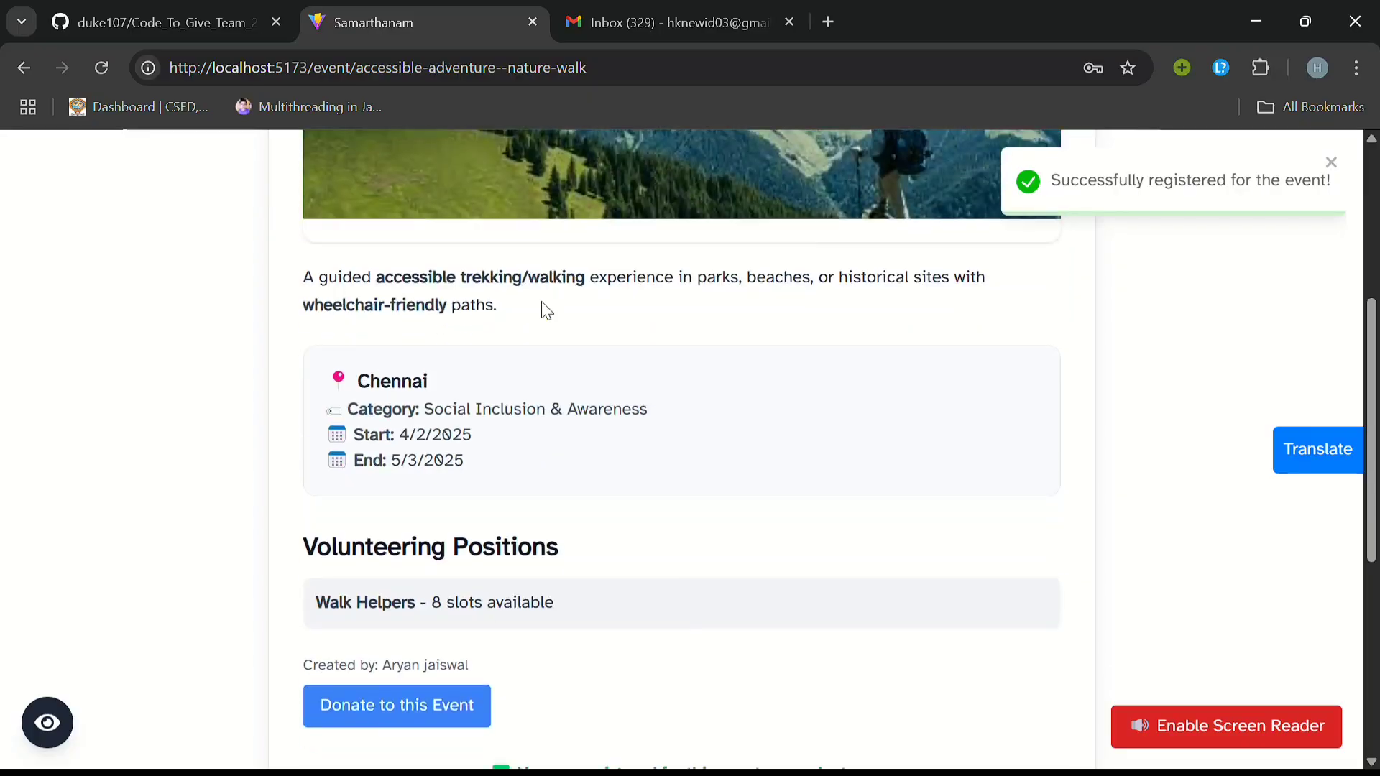
pyautogui.scroll(5, 541, 300)
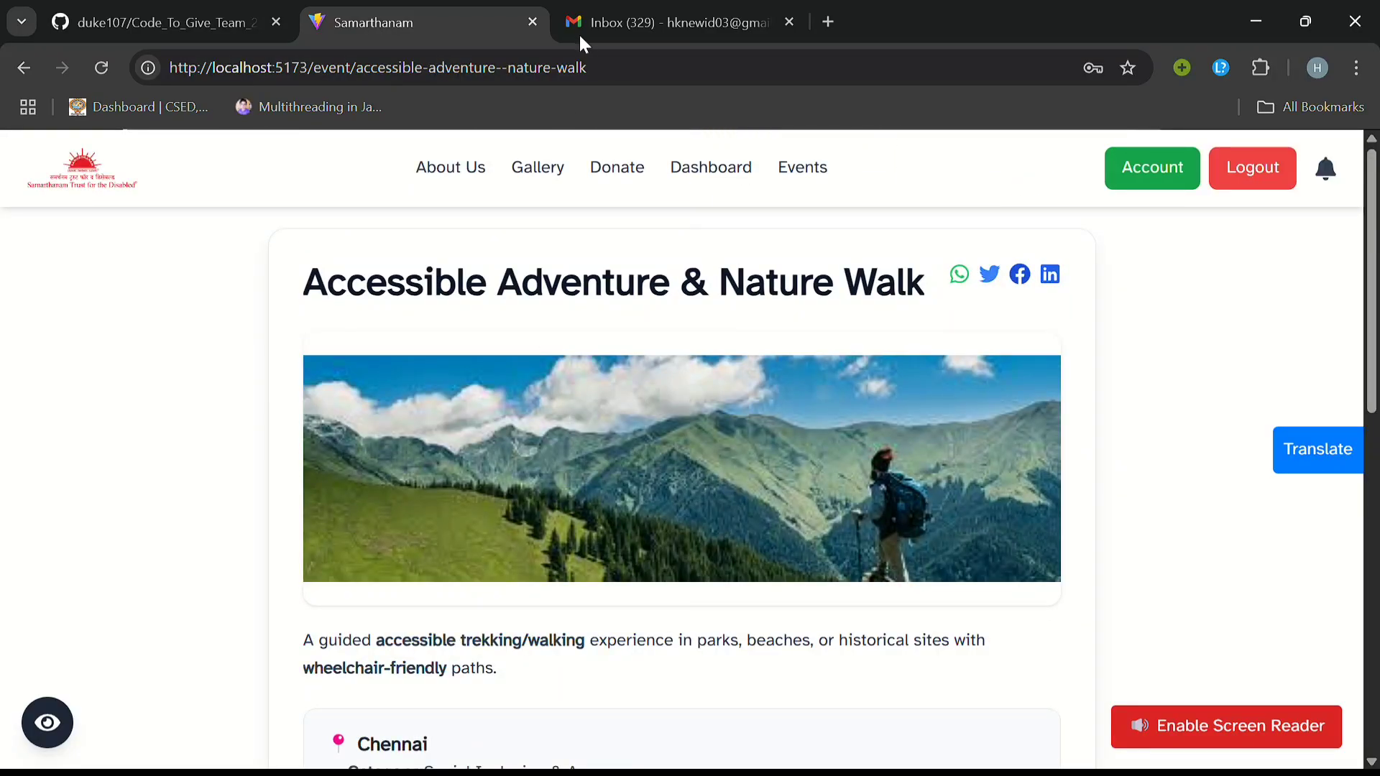
# Step: Open A Walkathon For The Ages from the Events list and start volunteer registration
pyautogui.click(802, 176)
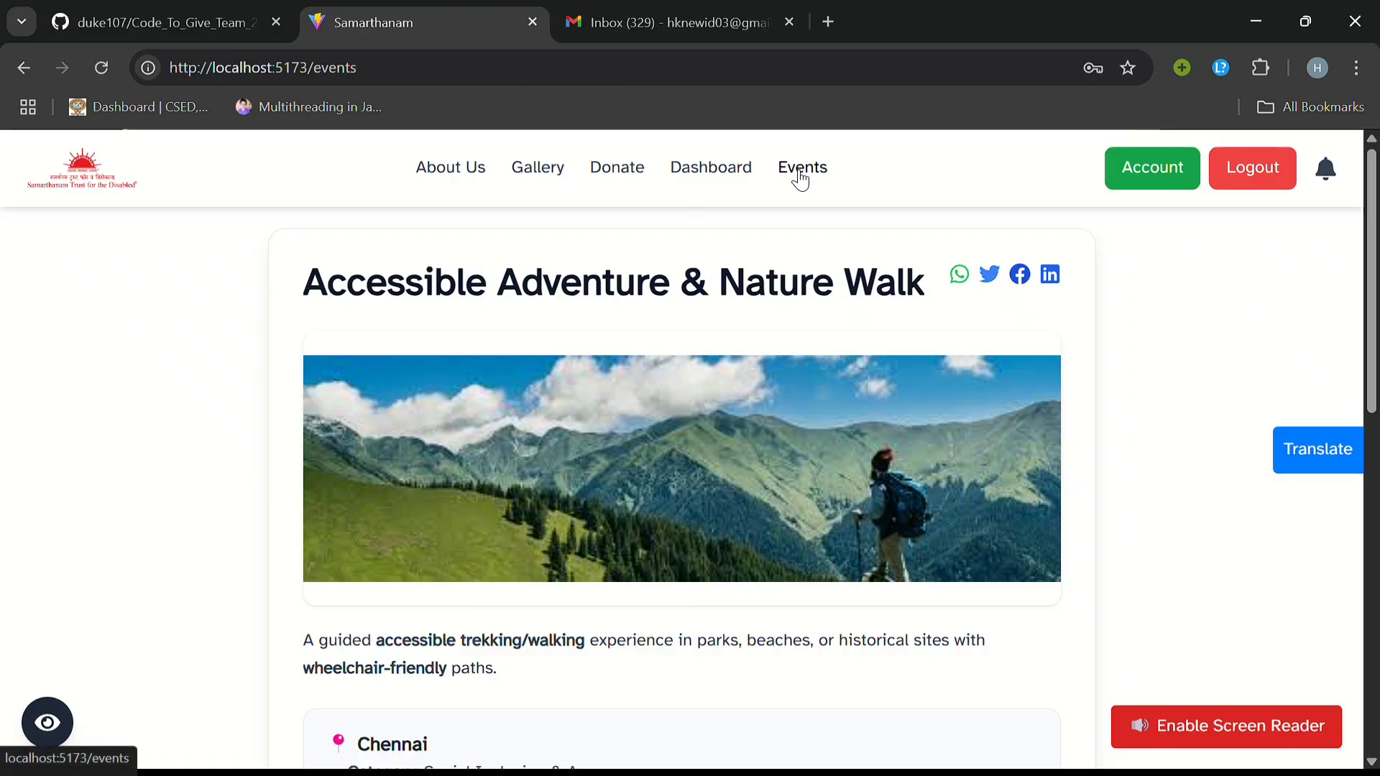
pyautogui.scroll(-4, 683, 497)
pyautogui.scroll(-4, 683, 497)
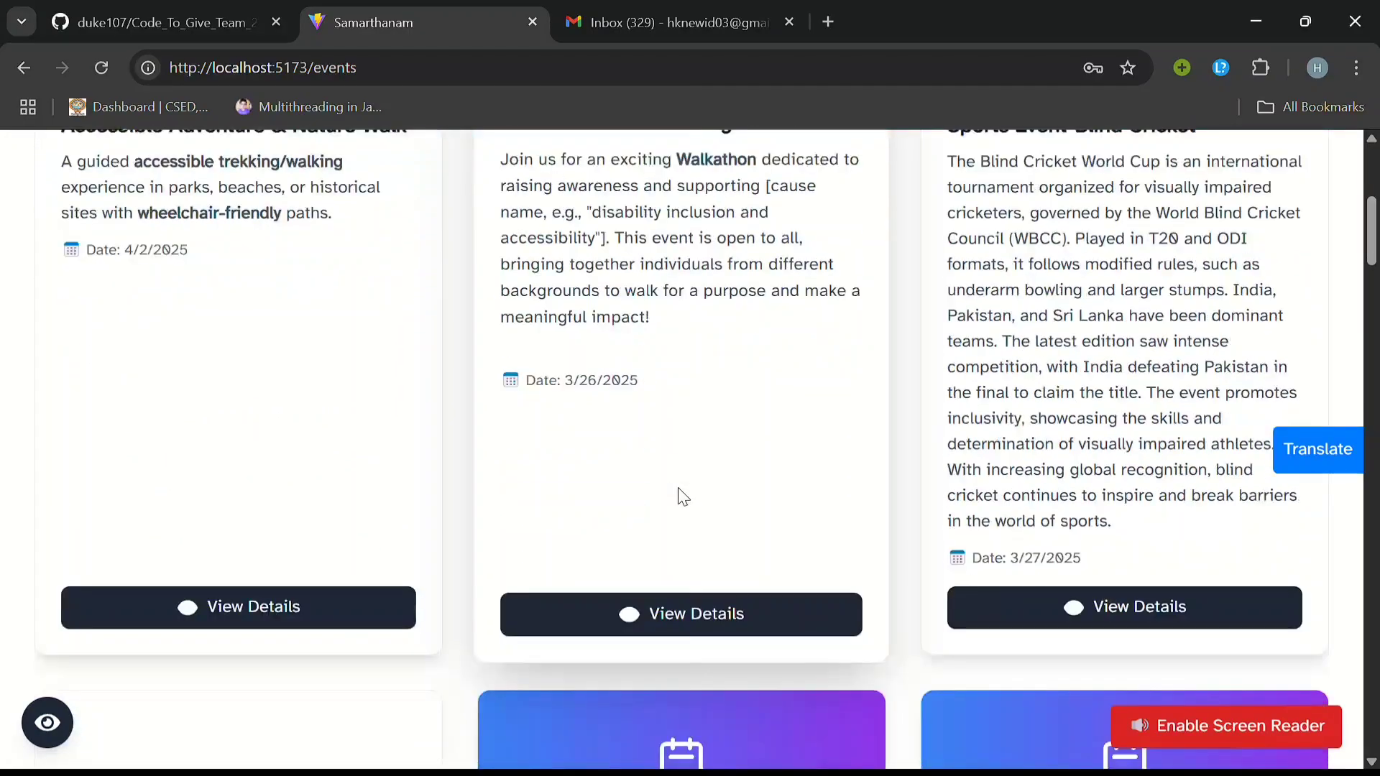
pyautogui.click(645, 445)
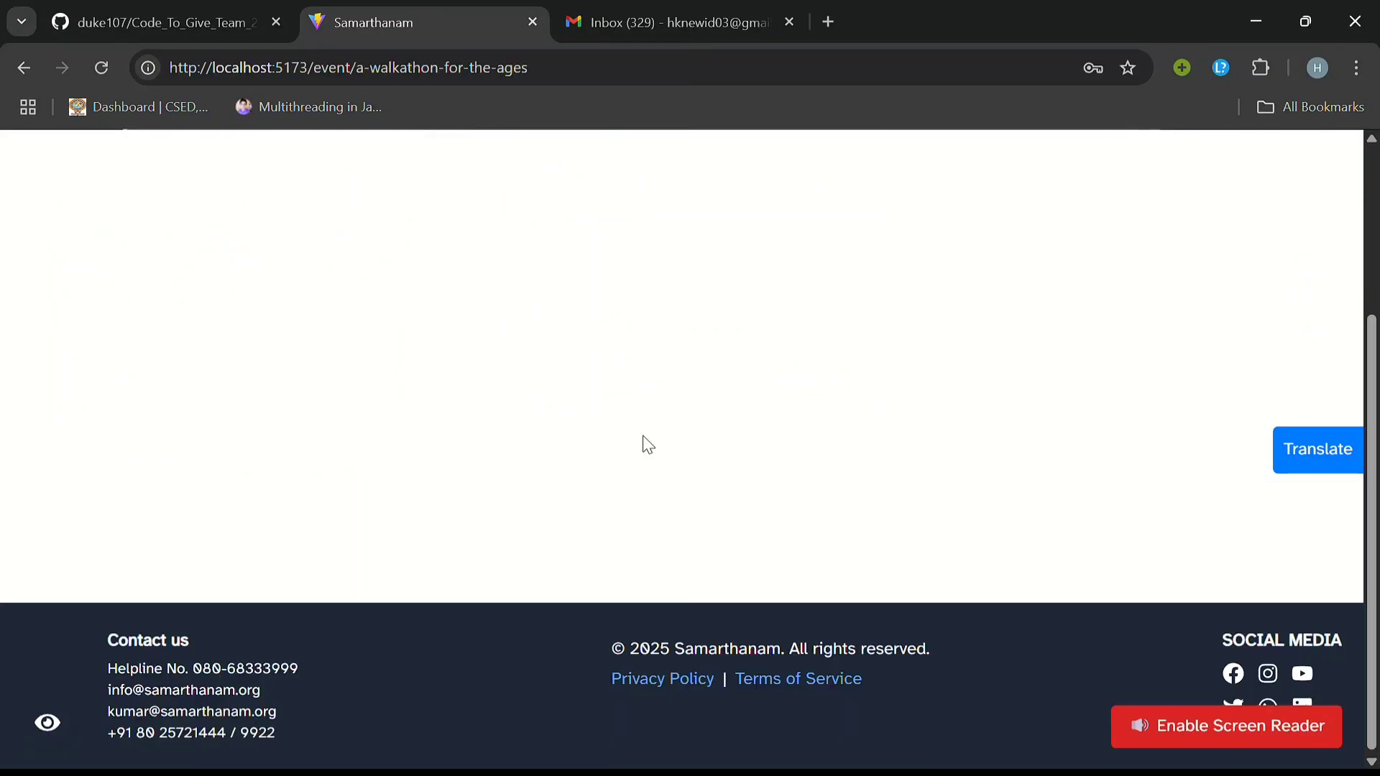
pyautogui.scroll(-2, 585, 517)
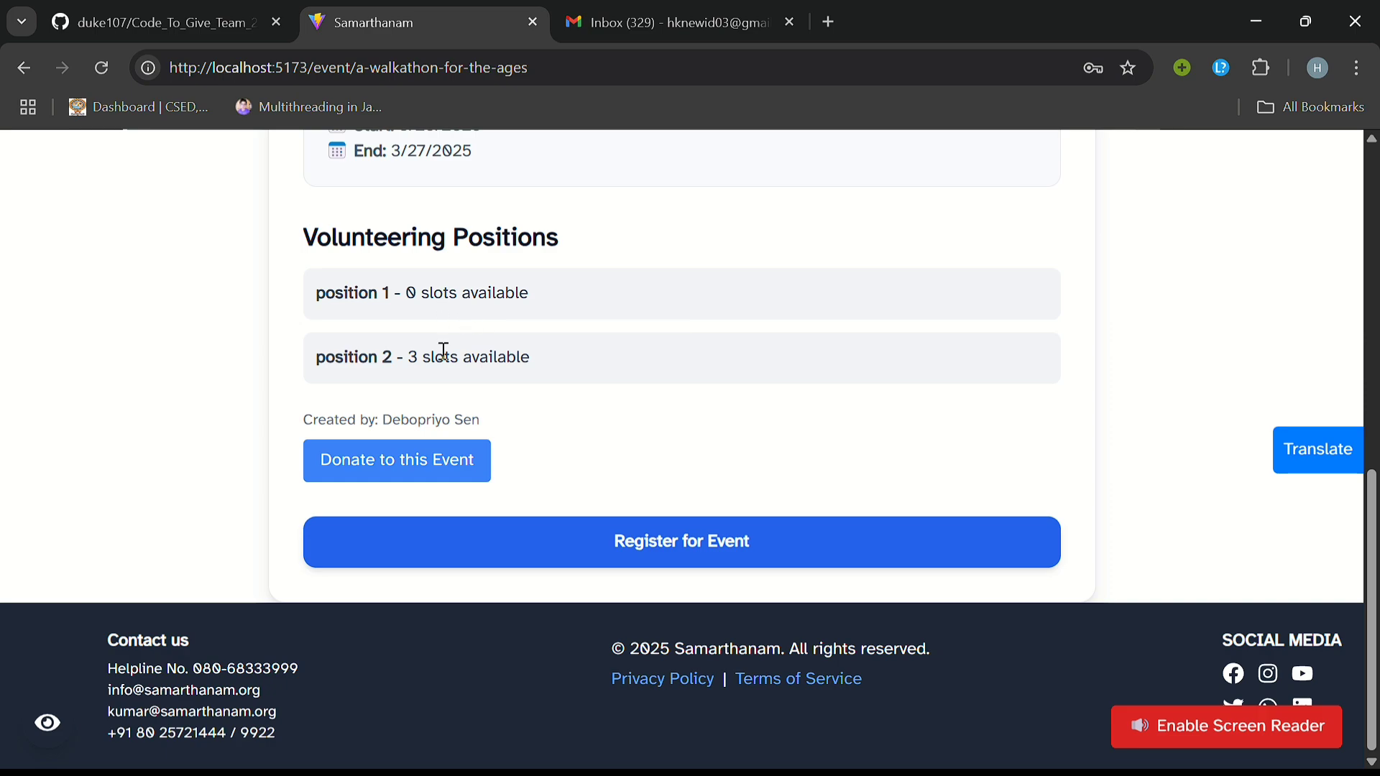
pyautogui.click(546, 547)
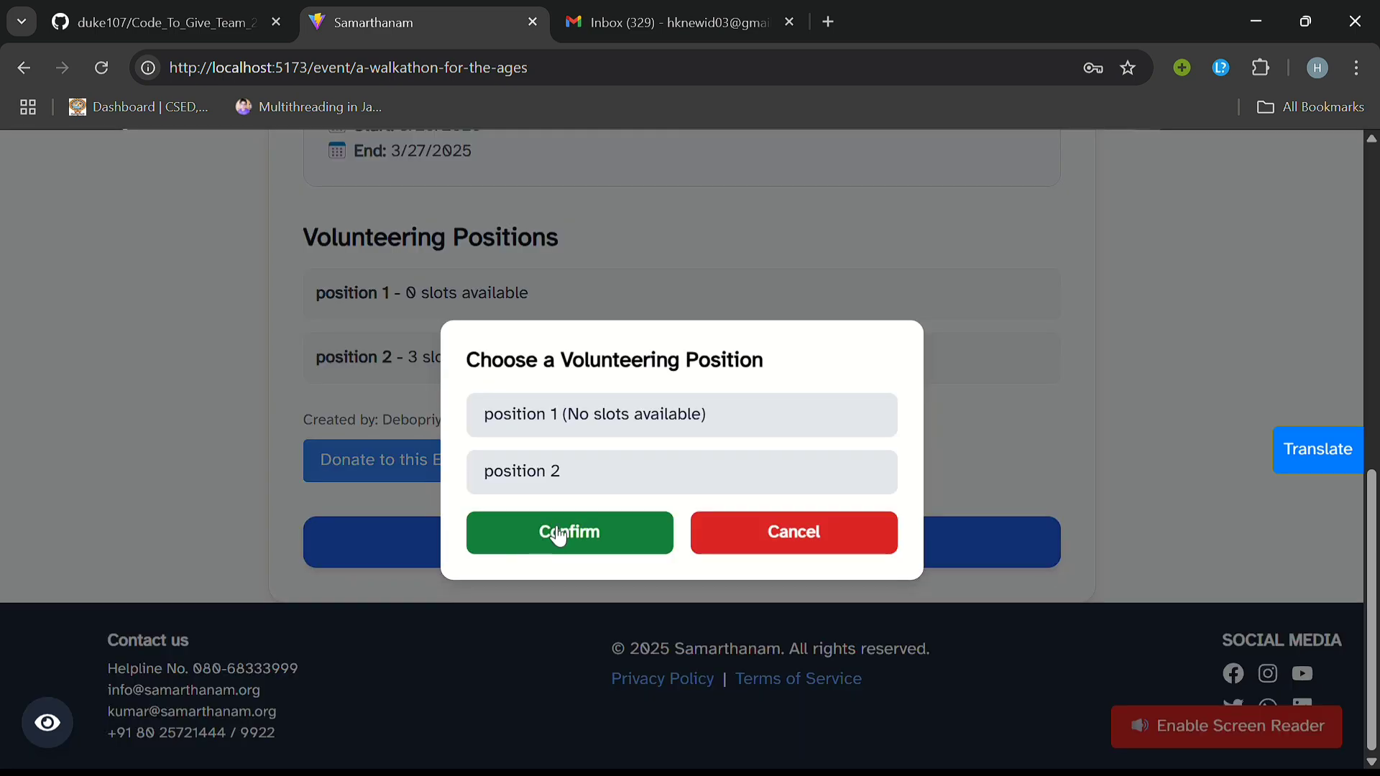
# Step: Choose volunteering position 2 and confirm the walkathon registration
pyautogui.click(543, 479)
pyautogui.click(620, 534)
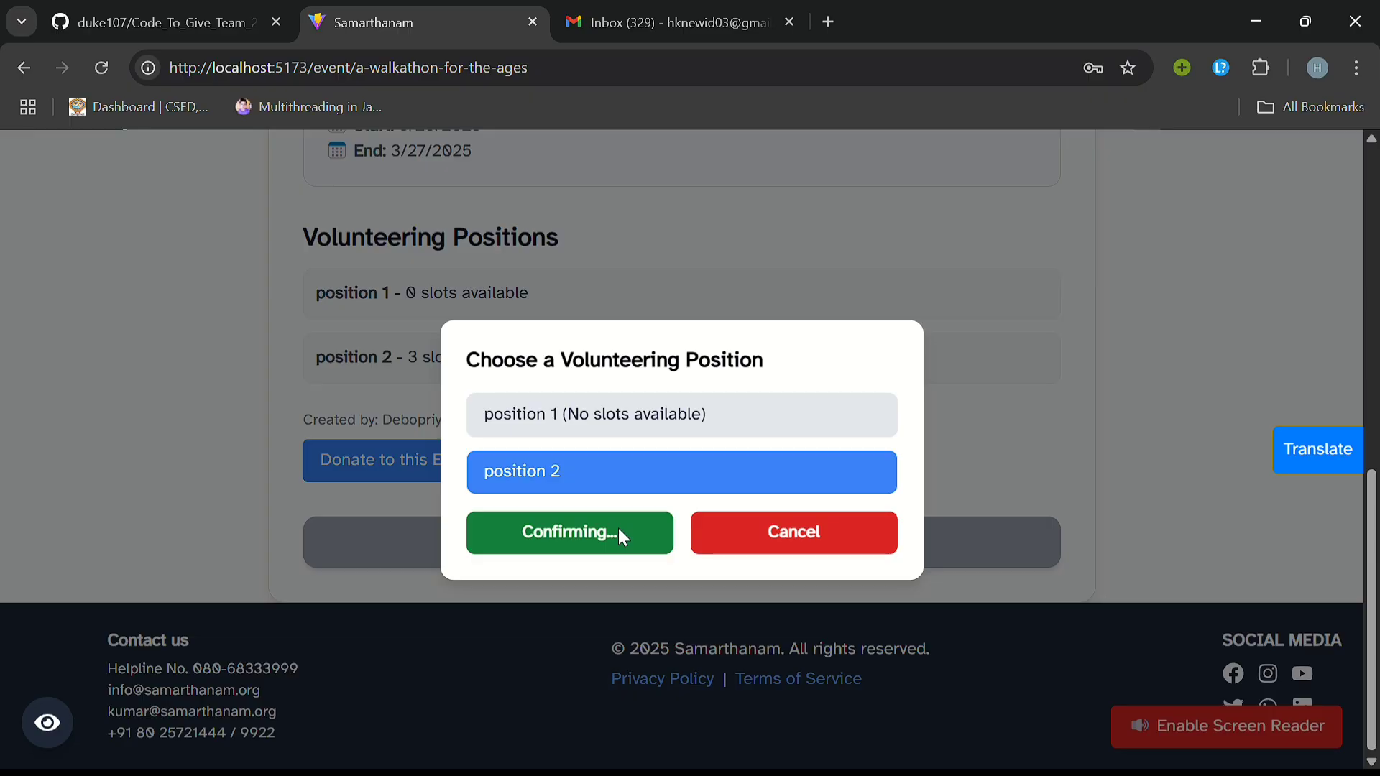
pyautogui.scroll(-1, 686, 517)
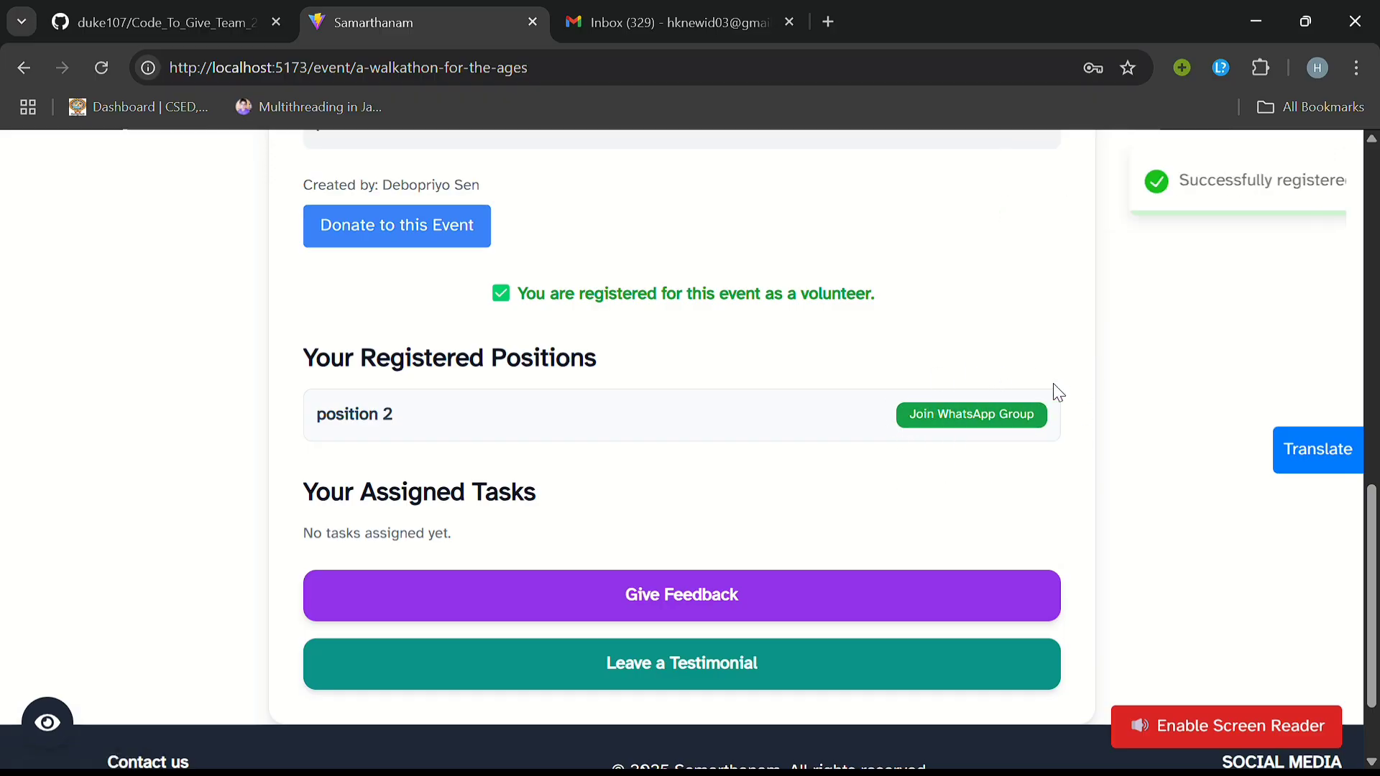
pyautogui.scroll(2, 866, 429)
pyautogui.scroll(8, 867, 429)
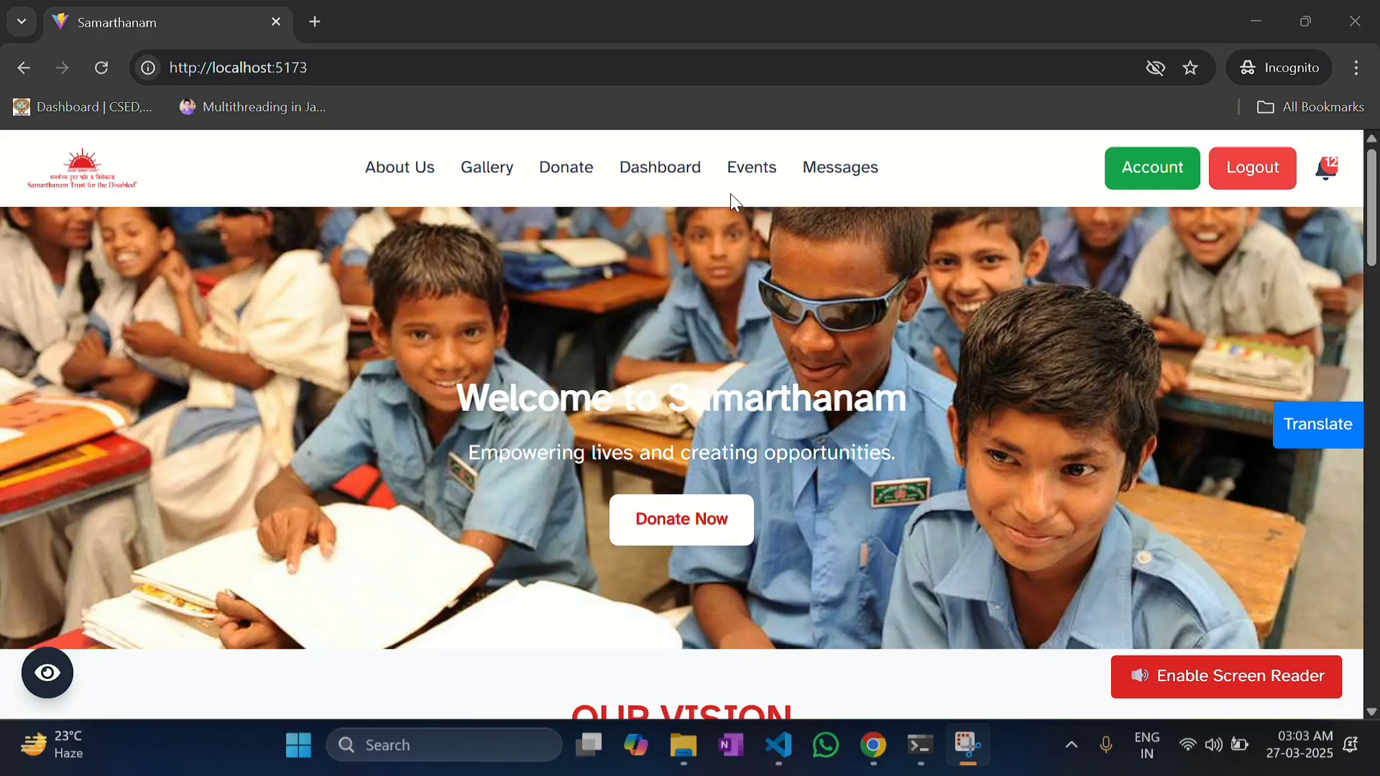
# Step: Go to the organiser's events list and start creating a new event
pyautogui.click(750, 173)
pyautogui.scroll(-4, 564, 366)
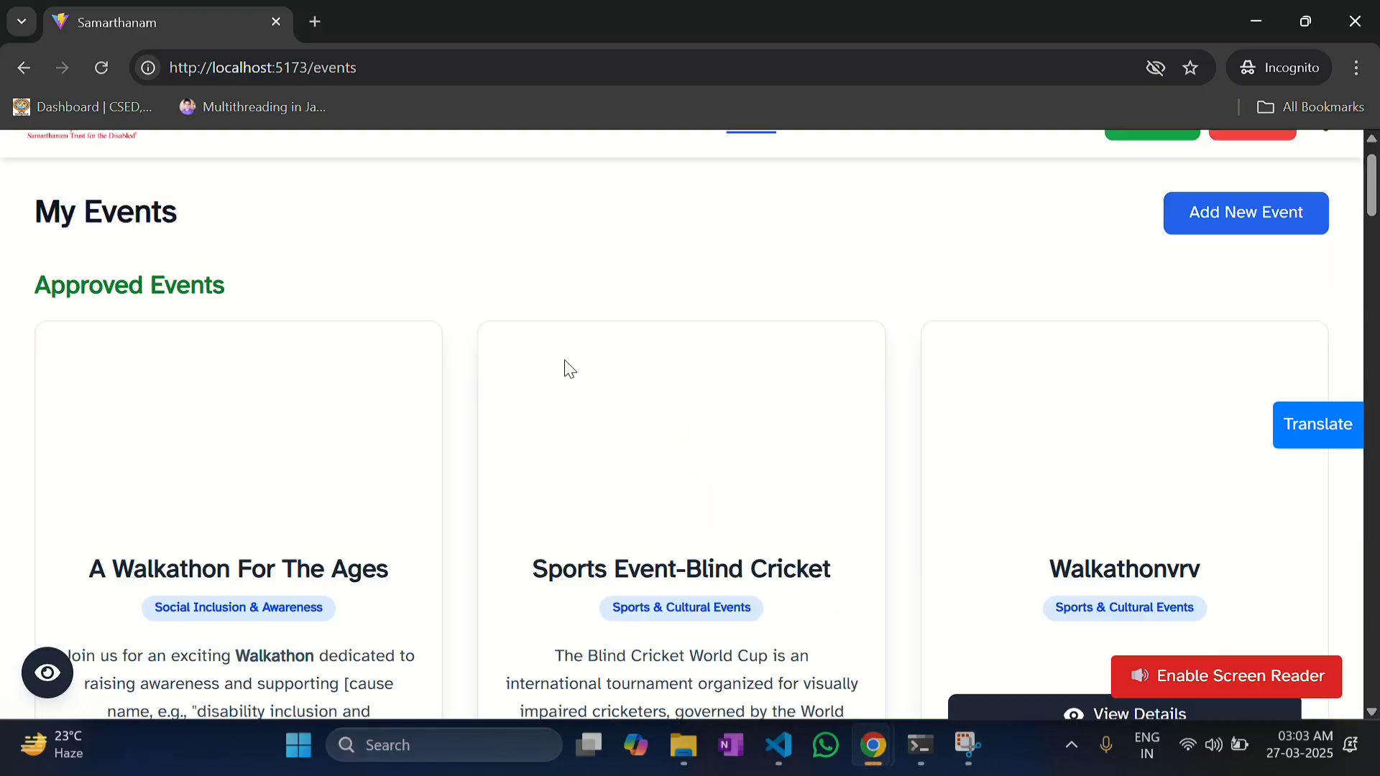
pyautogui.scroll(4, 564, 363)
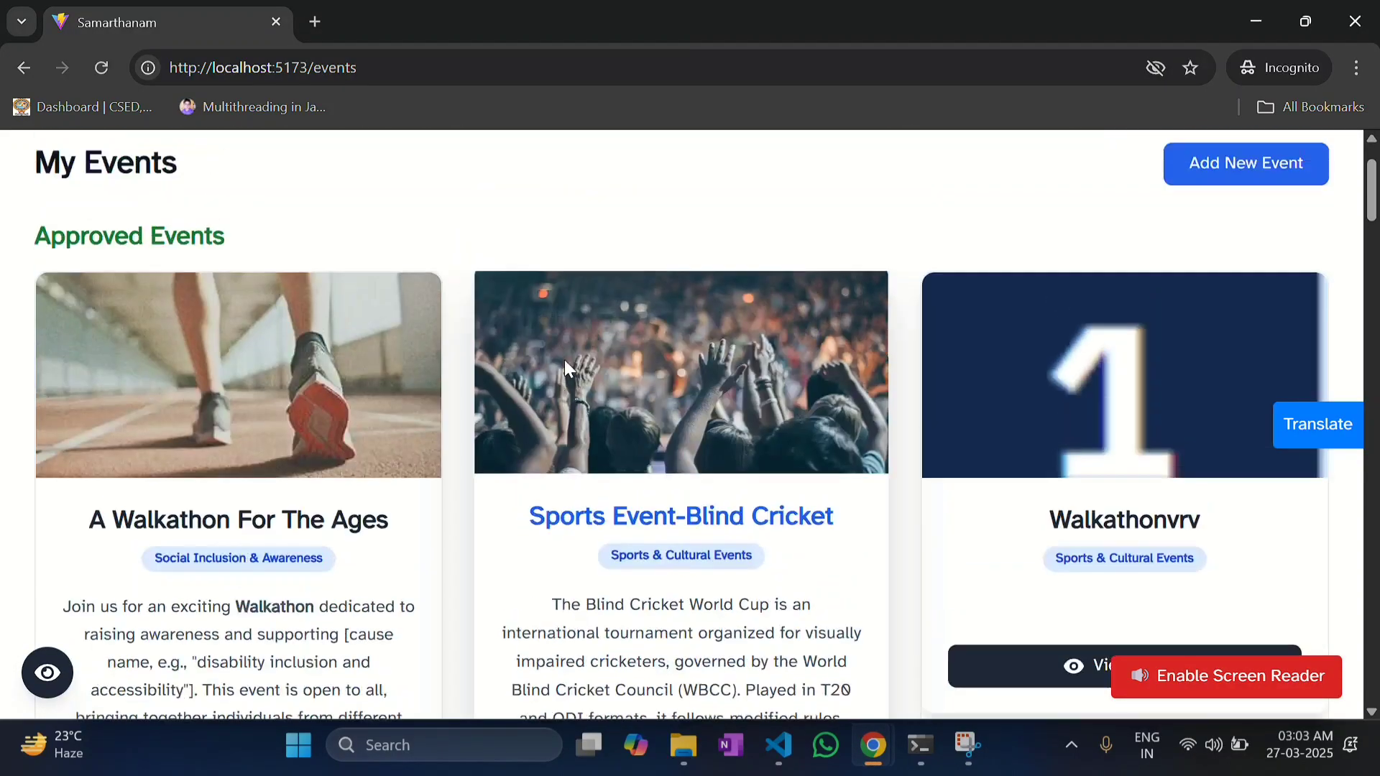
pyautogui.scroll(-3, 407, 414)
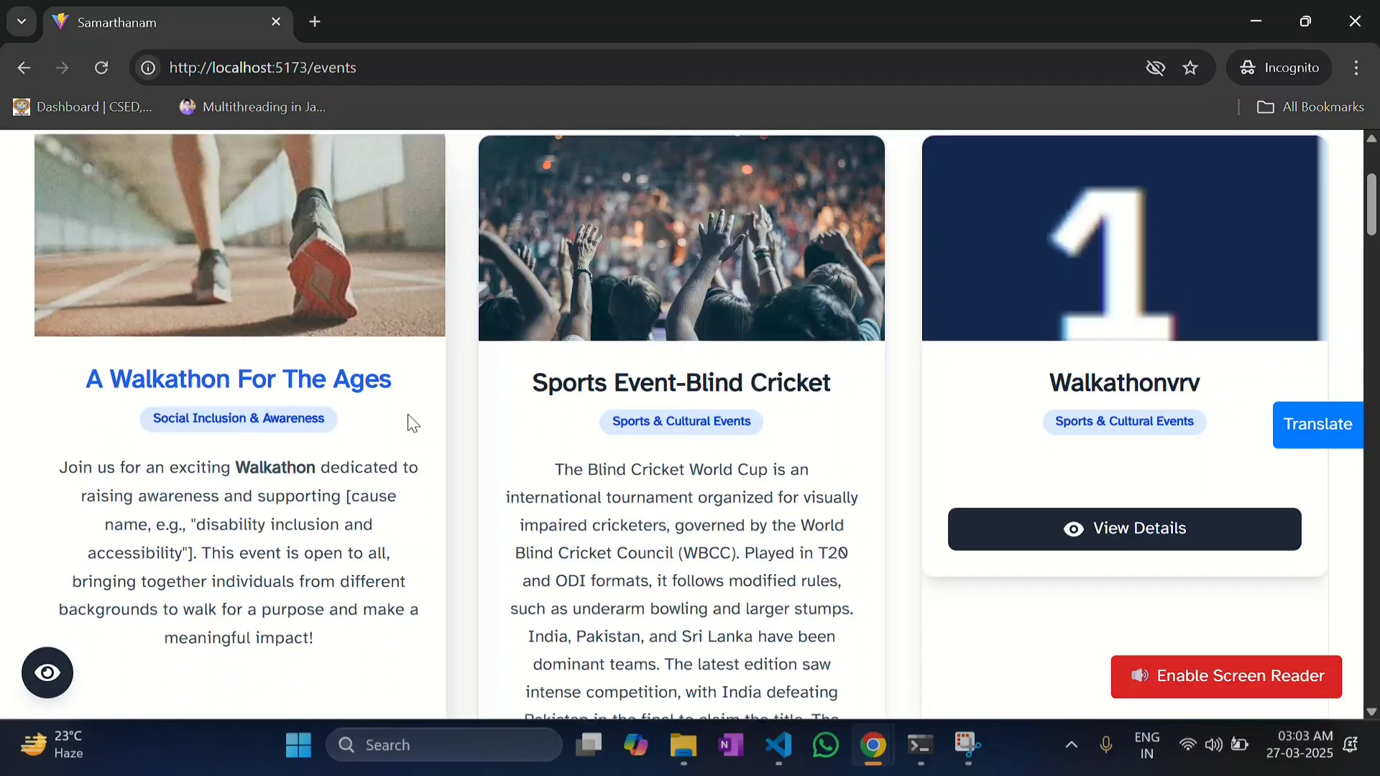
pyautogui.scroll(3, 460, 402)
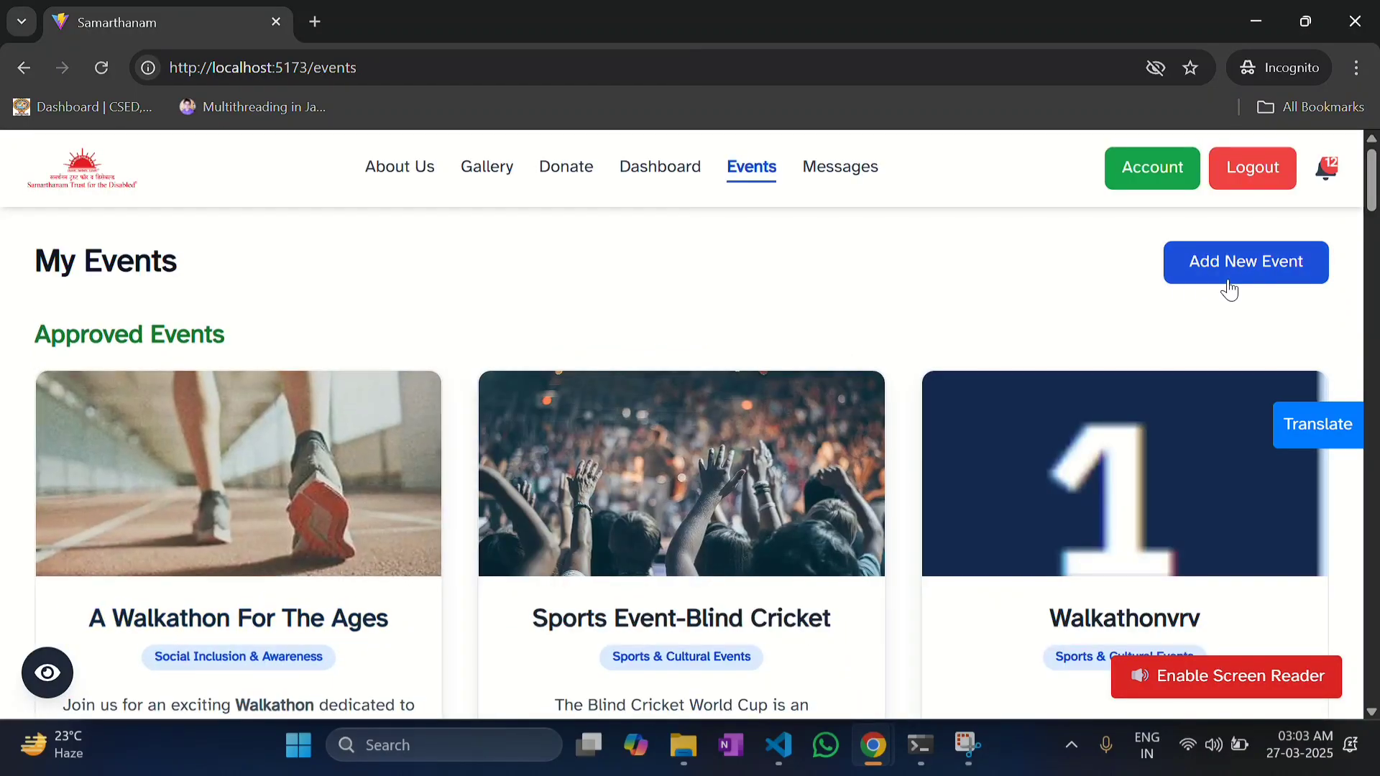
pyautogui.click(1230, 293)
pyautogui.scroll(-10, 659, 419)
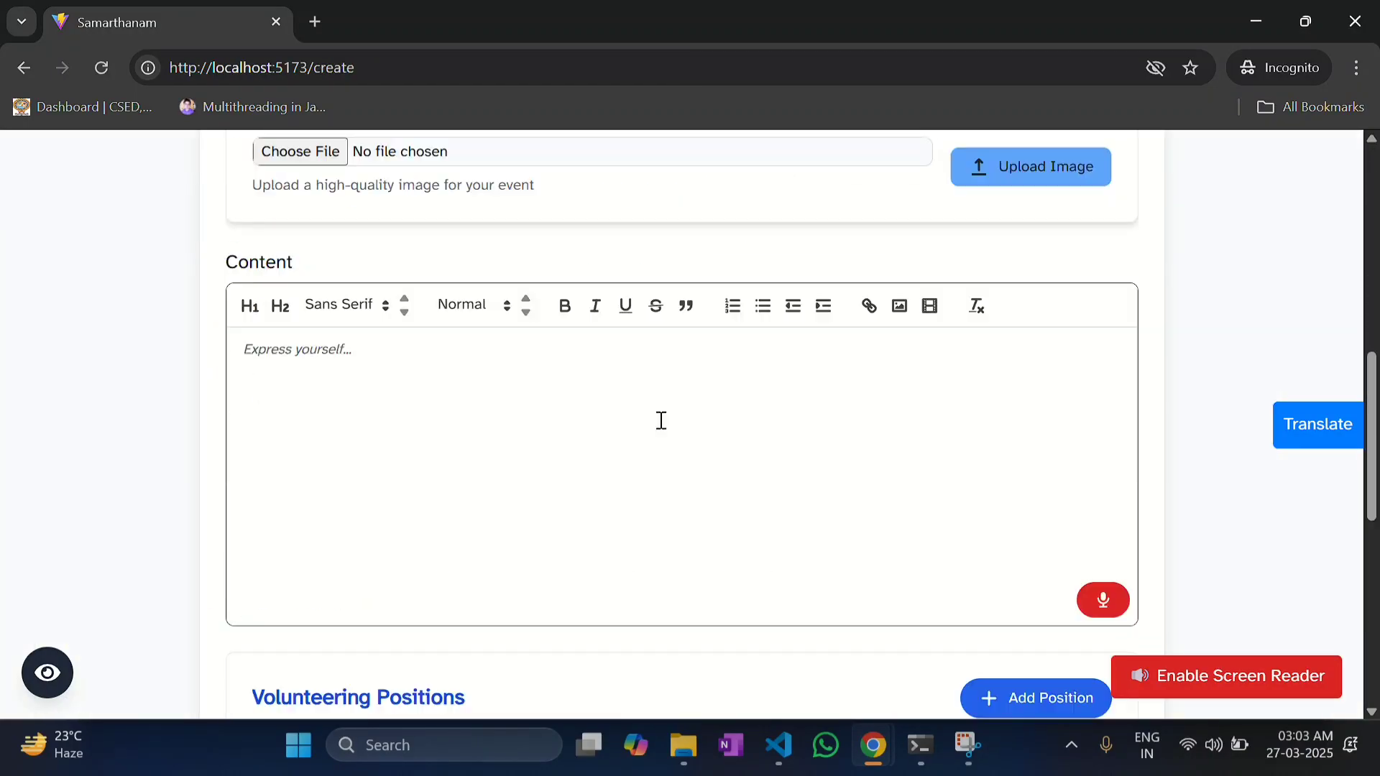
pyautogui.scroll(2, 658, 419)
pyautogui.scroll(1, 658, 420)
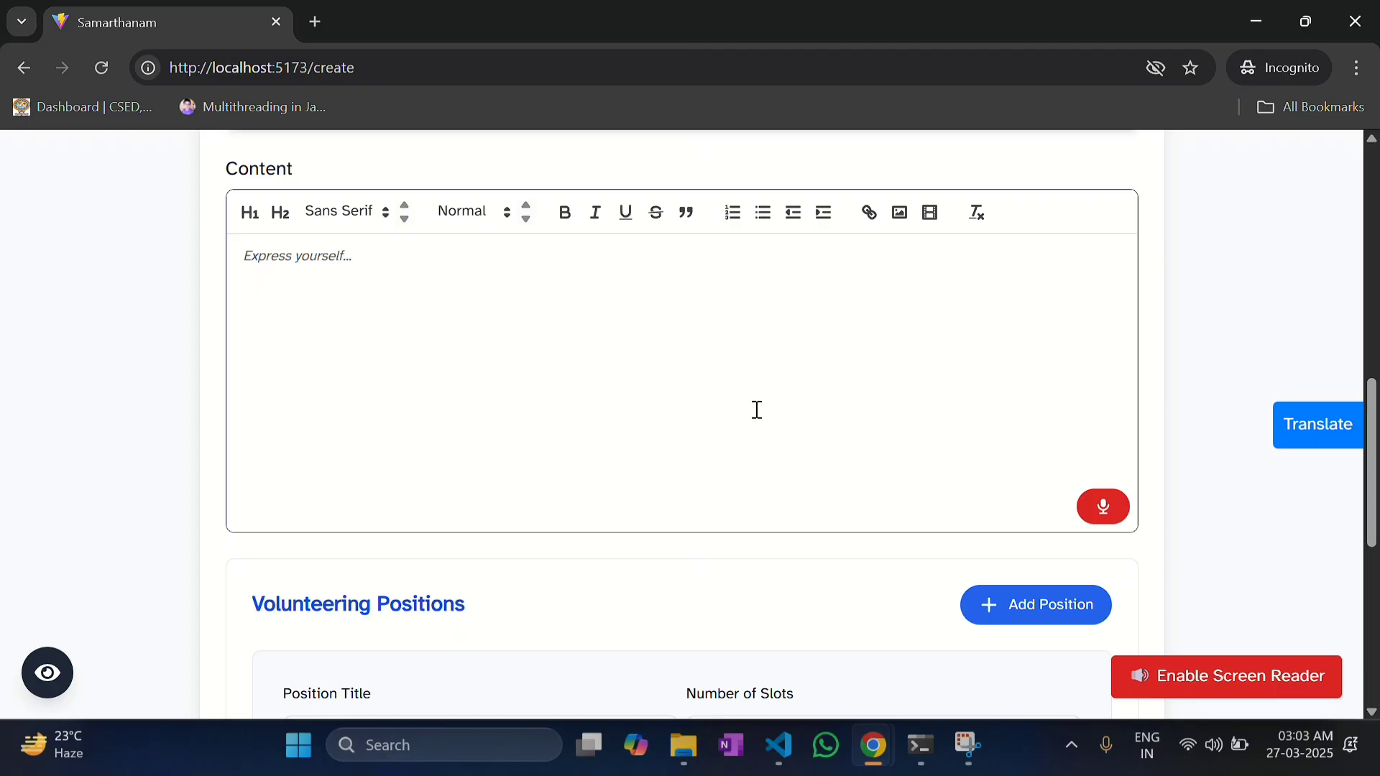
pyautogui.scroll(1, 927, 445)
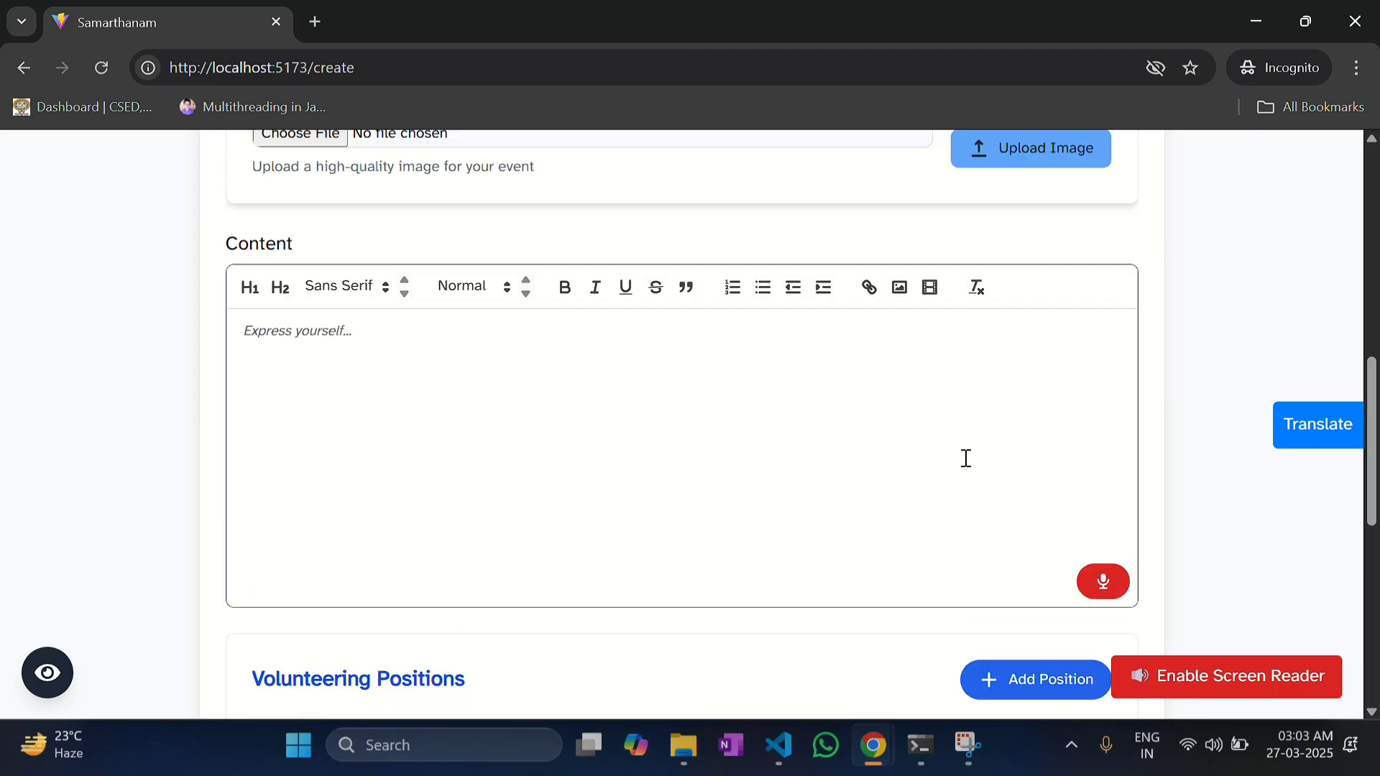
# Step: Dictate the event content by voice in English, allowing microphone access, then return to My Events
pyautogui.click(1099, 583)
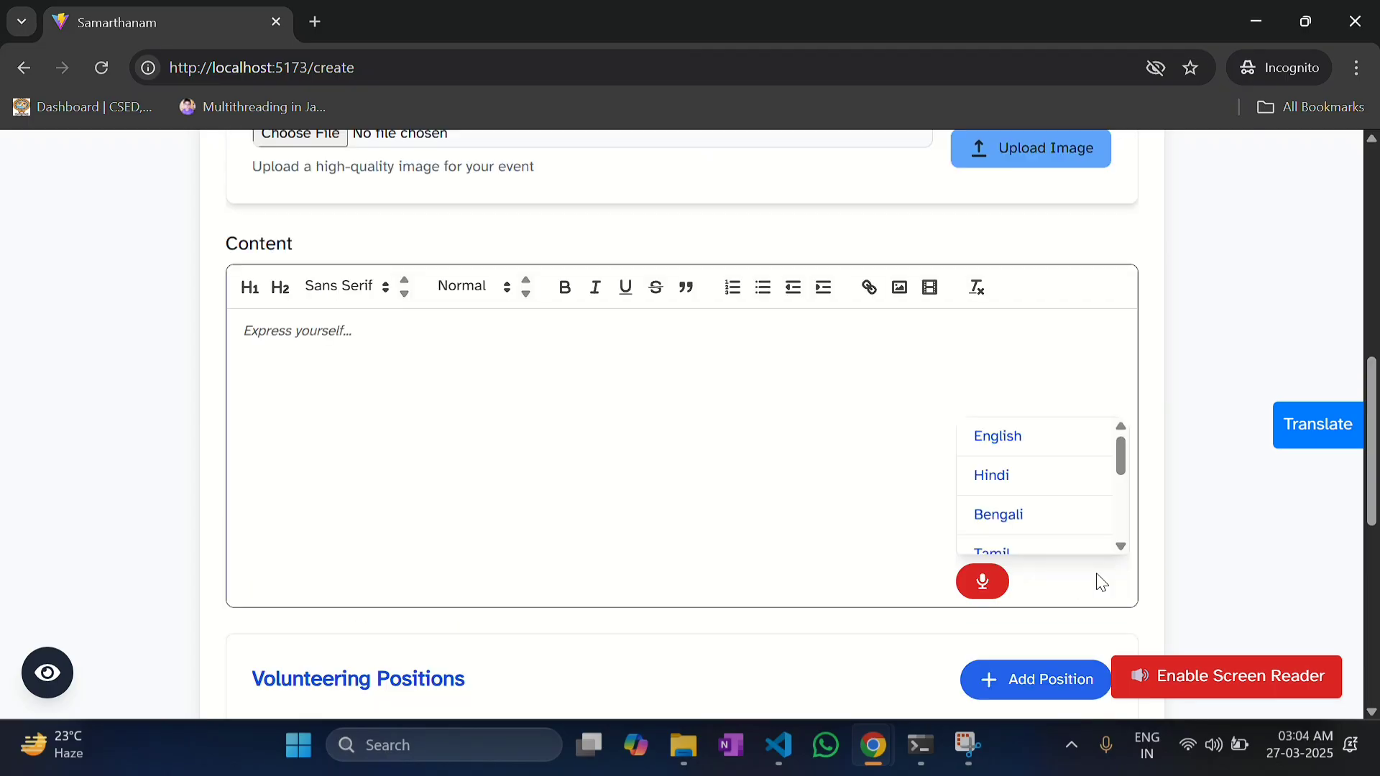
pyautogui.click(1035, 436)
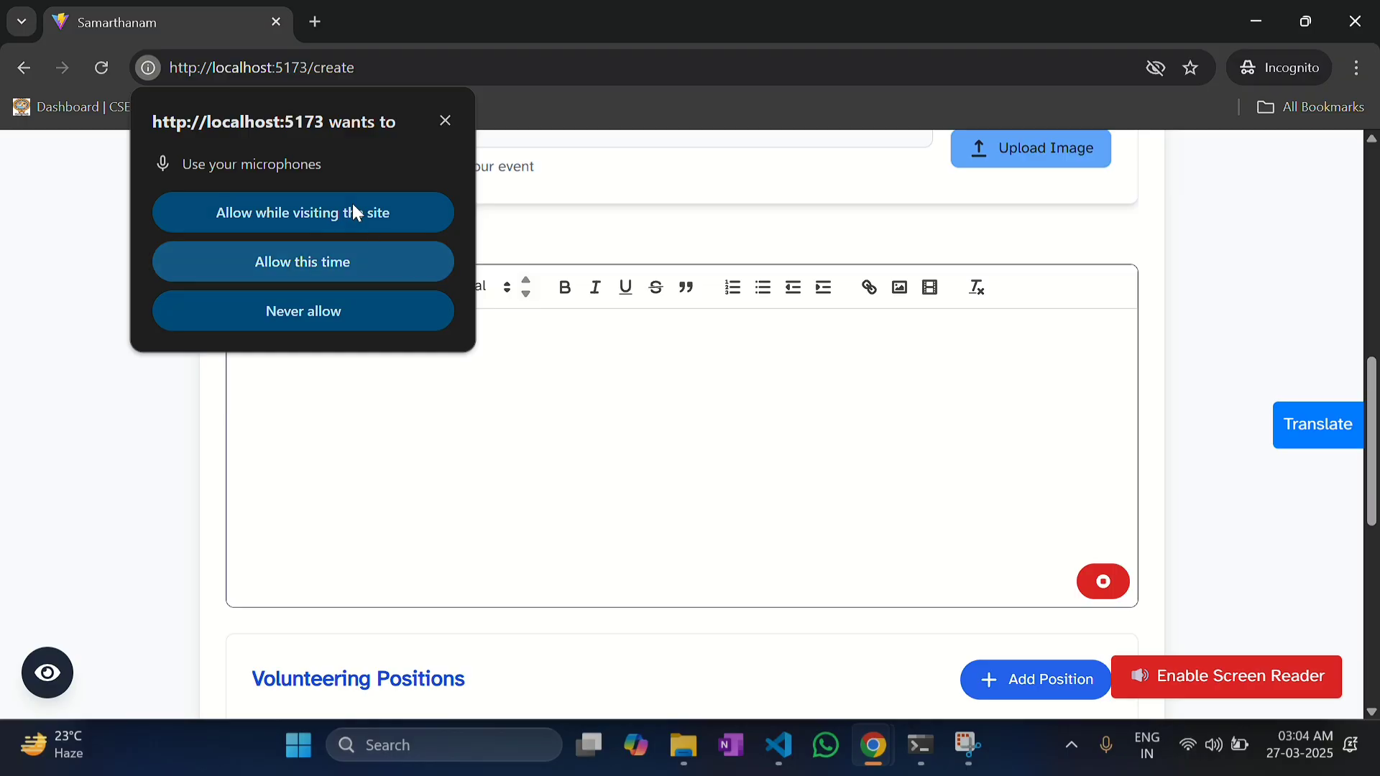
pyautogui.click(352, 208)
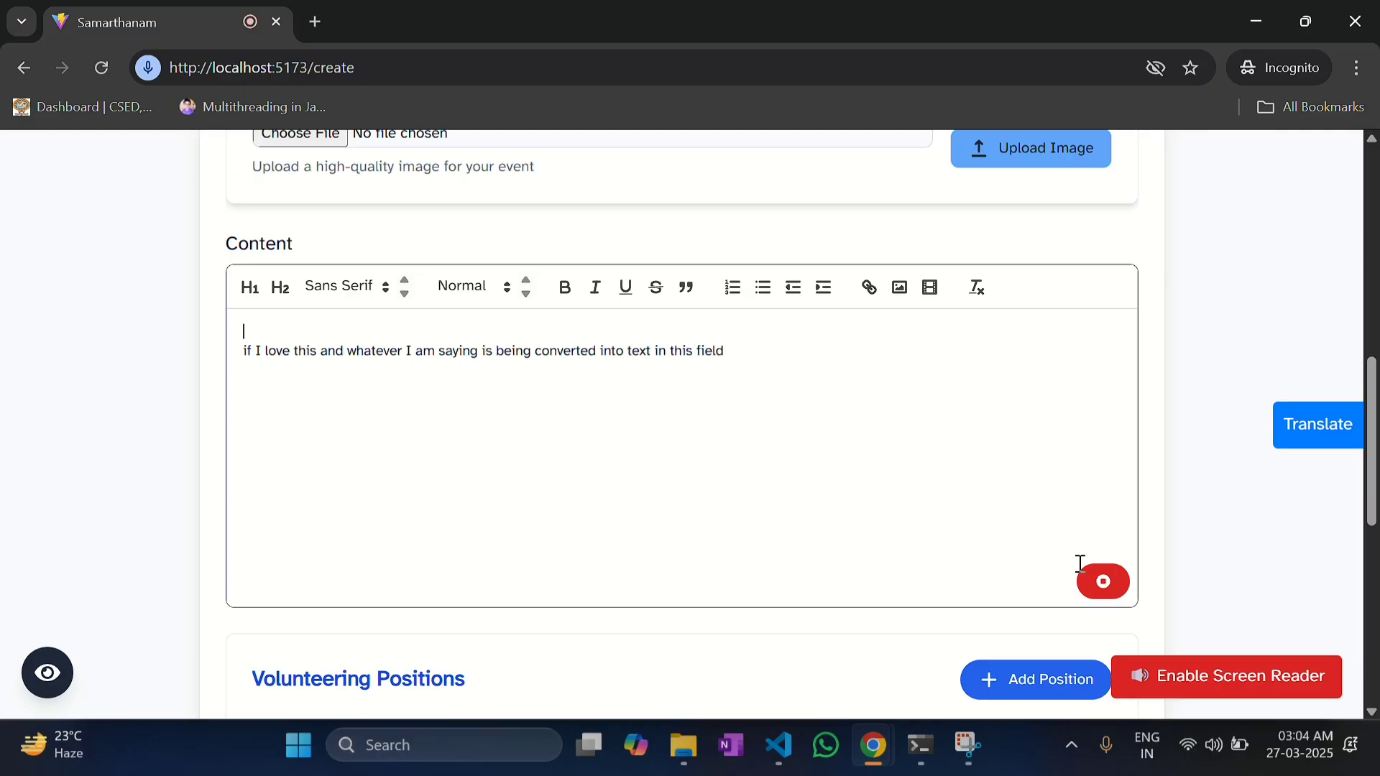
pyautogui.click(1109, 595)
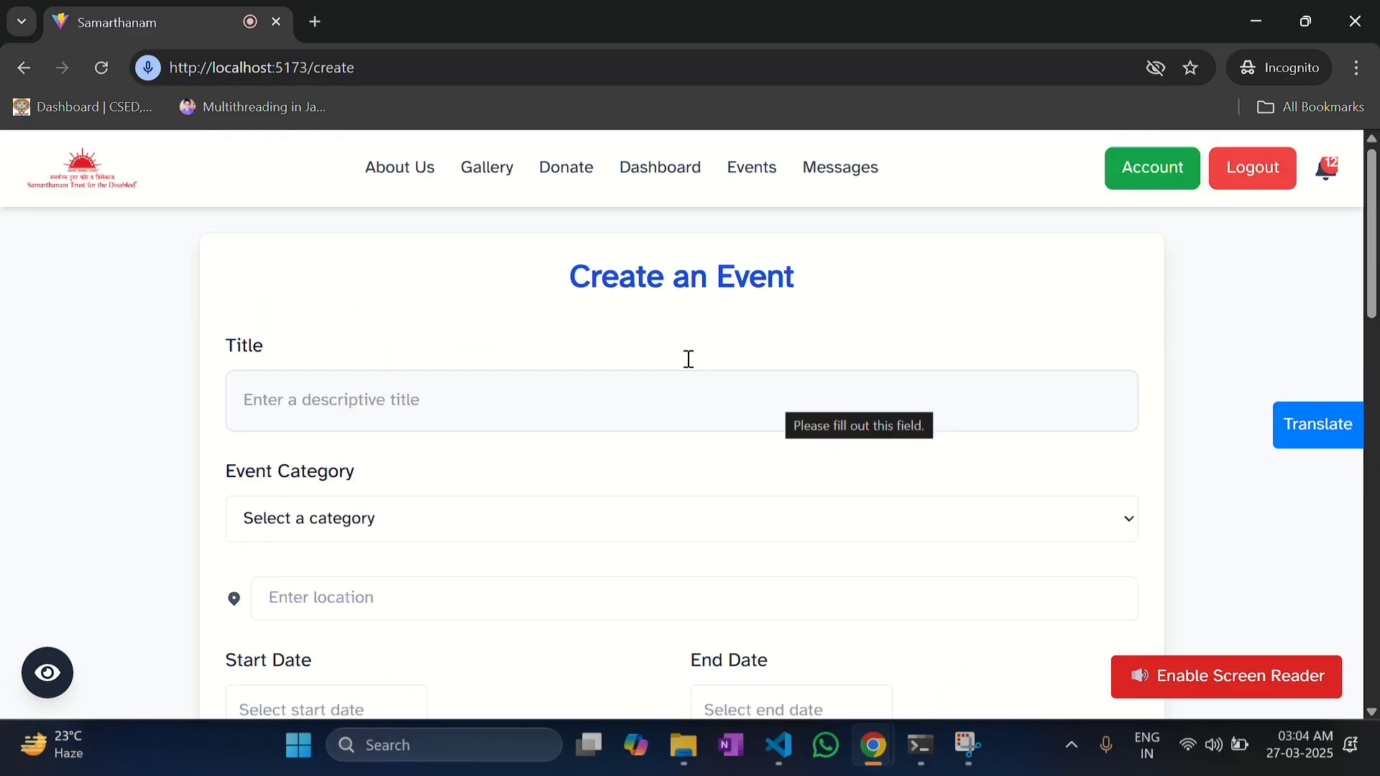
pyautogui.click(25, 67)
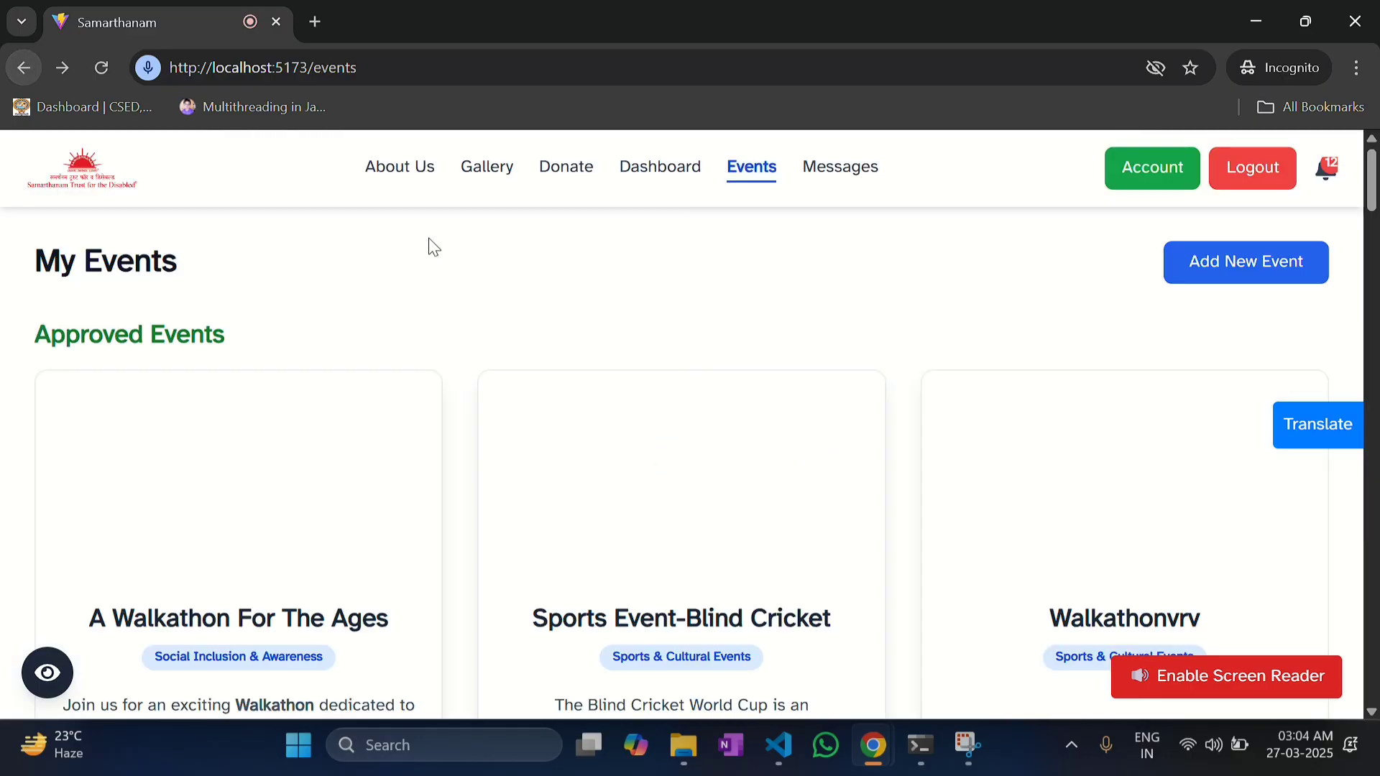
# Step: Scroll My Events and open the details of A Walkathon For The Ages
pyautogui.scroll(-8, 532, 444)
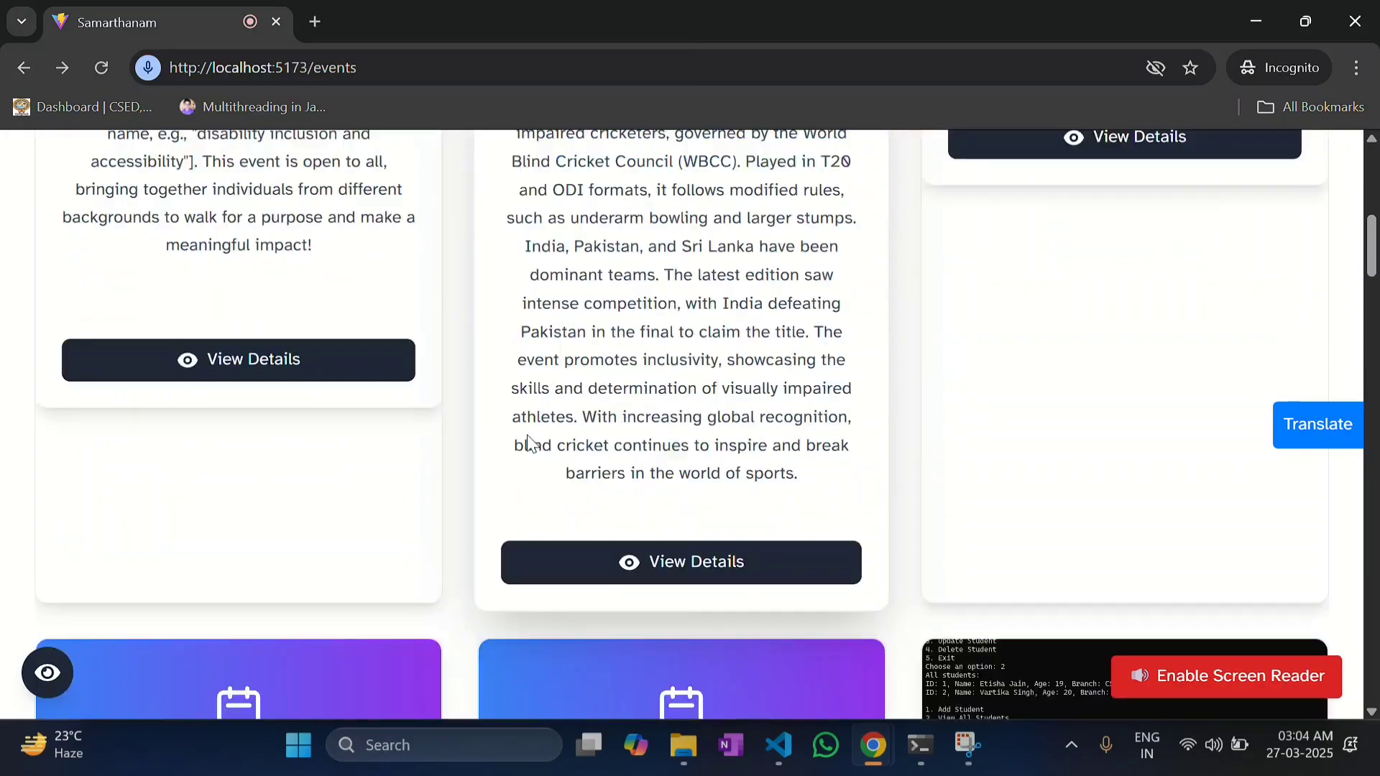
pyautogui.scroll(-10, 528, 442)
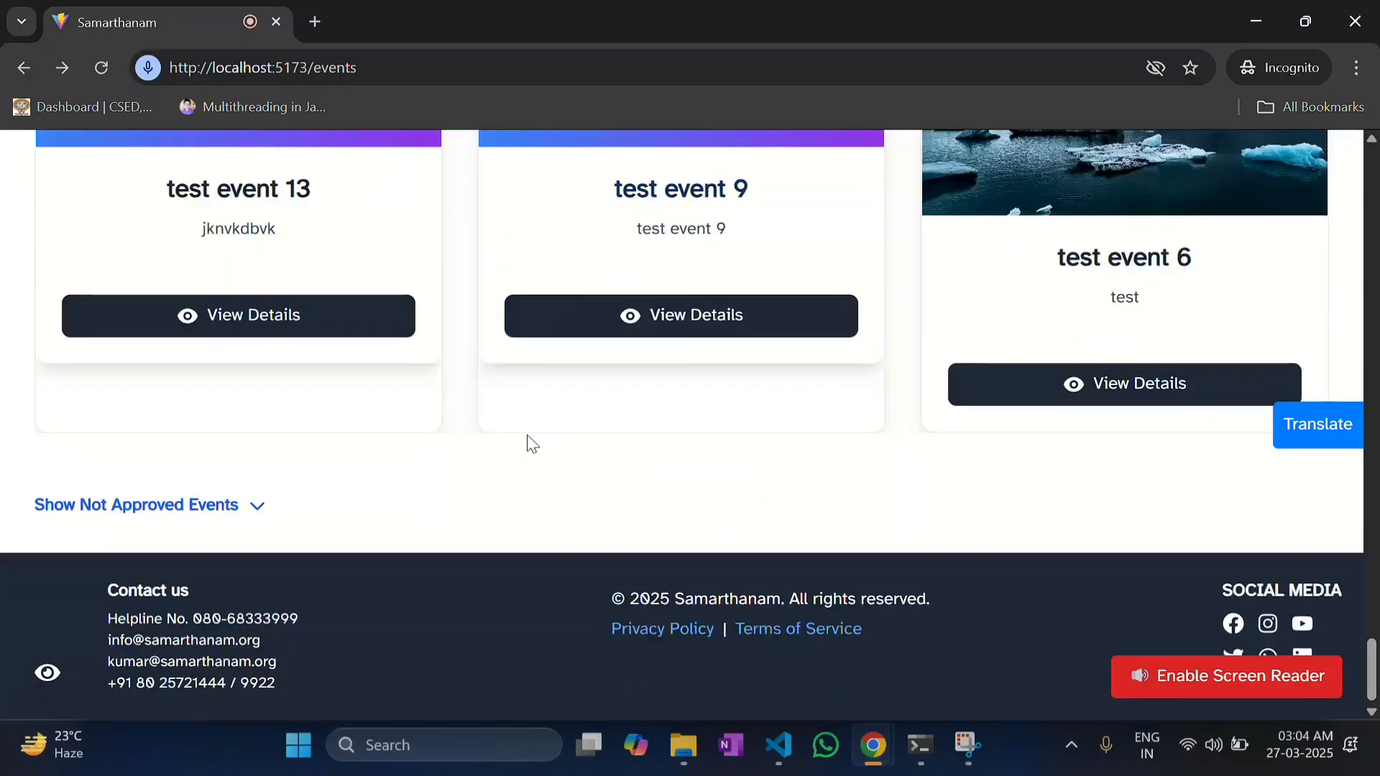
pyautogui.scroll(2, 529, 438)
pyautogui.scroll(-3, 530, 444)
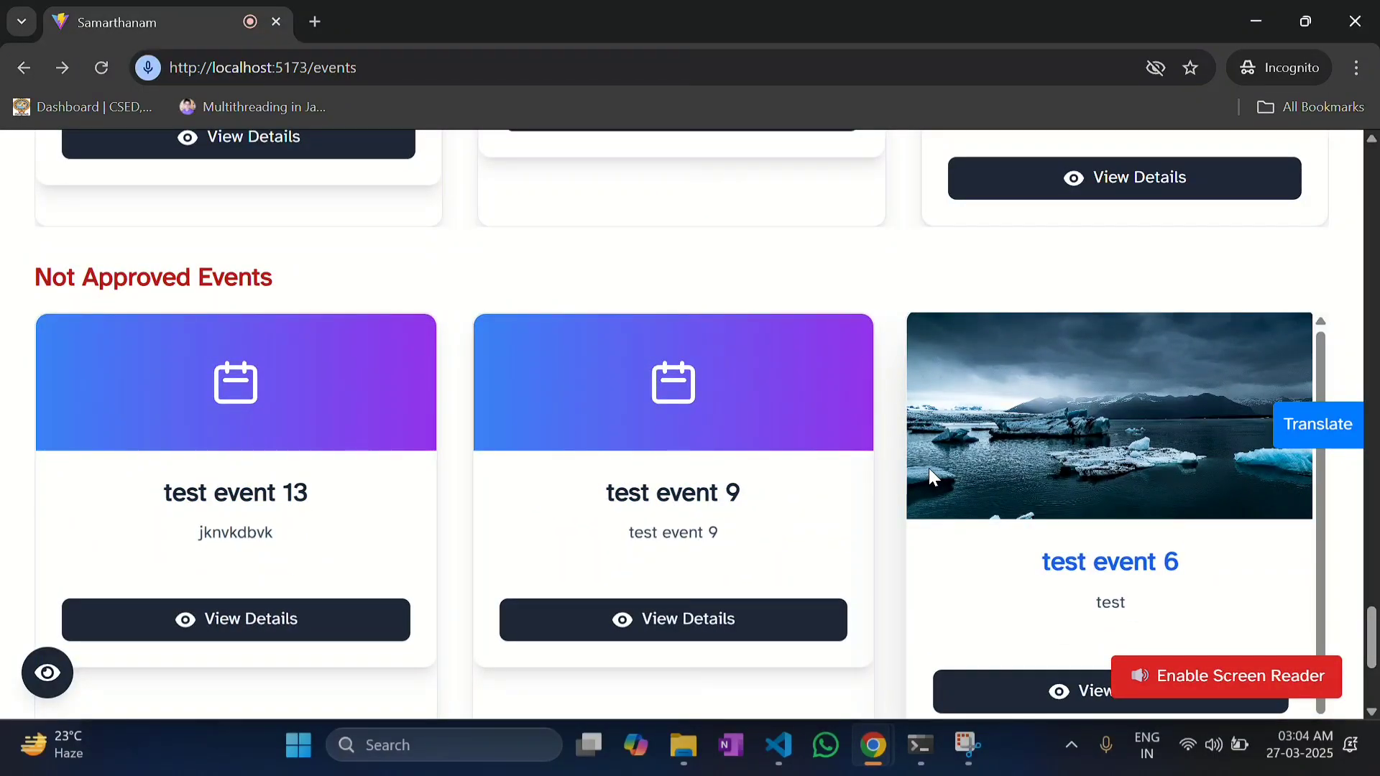
pyautogui.scroll(2, 930, 469)
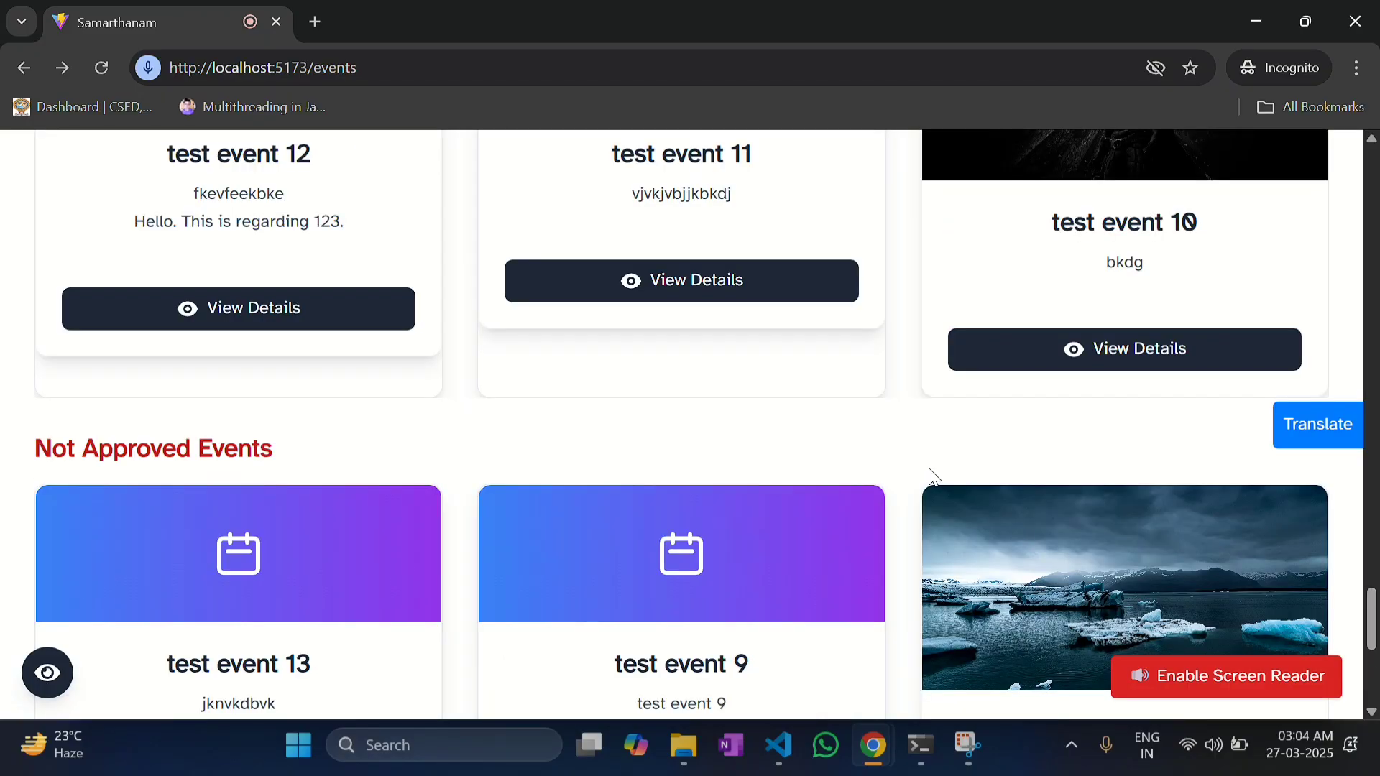
pyautogui.scroll(10, 933, 477)
pyautogui.scroll(-2, 932, 477)
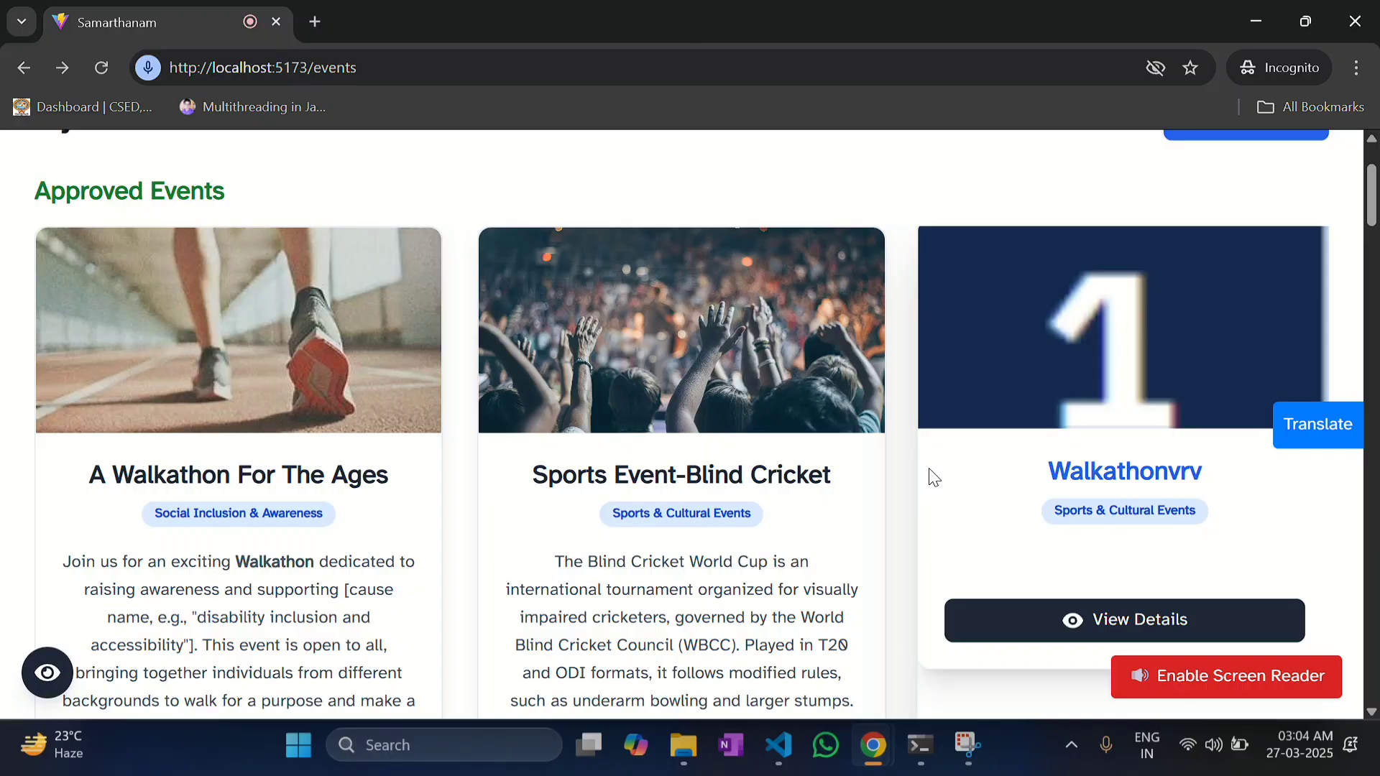
pyautogui.scroll(-3, 933, 477)
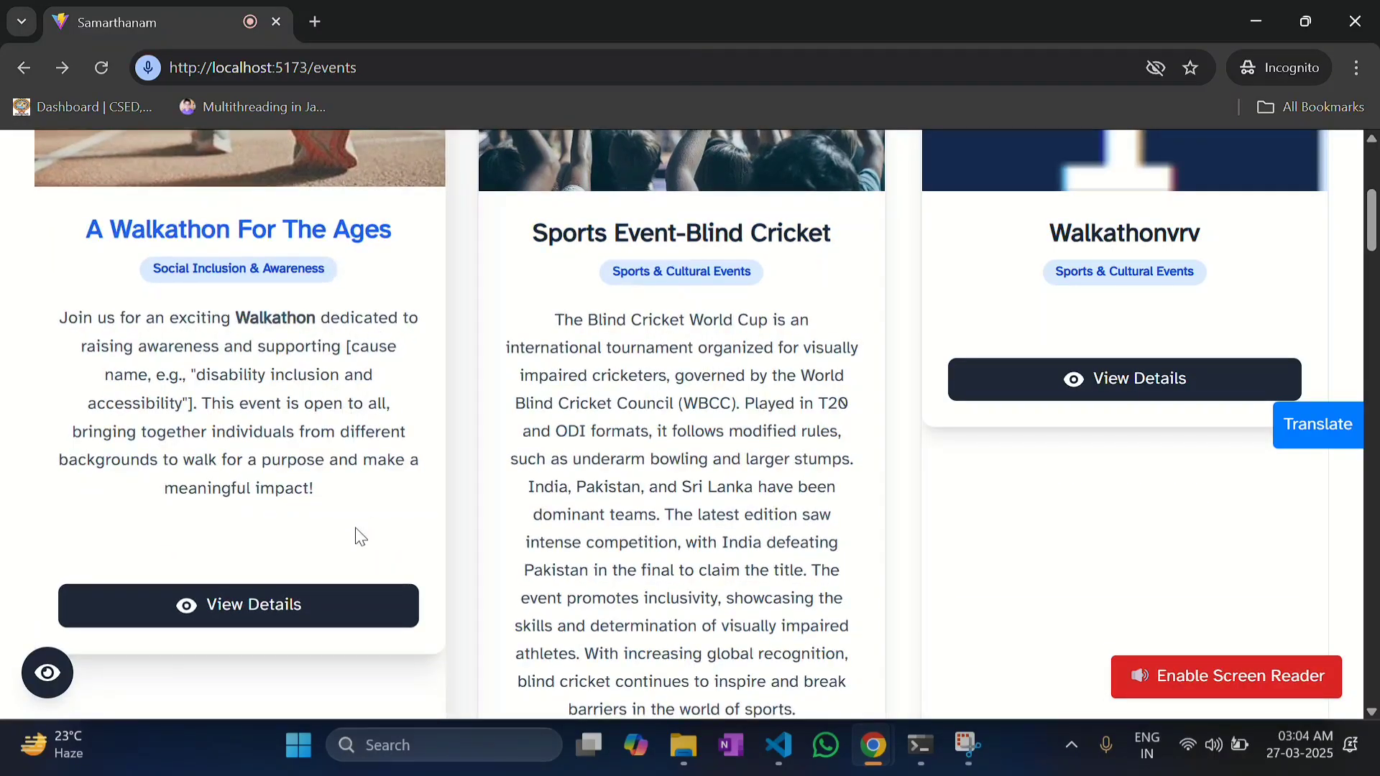
pyautogui.click(302, 600)
# Step: Expand position 2 to show its registered volunteer
pyautogui.scroll(-5, 587, 365)
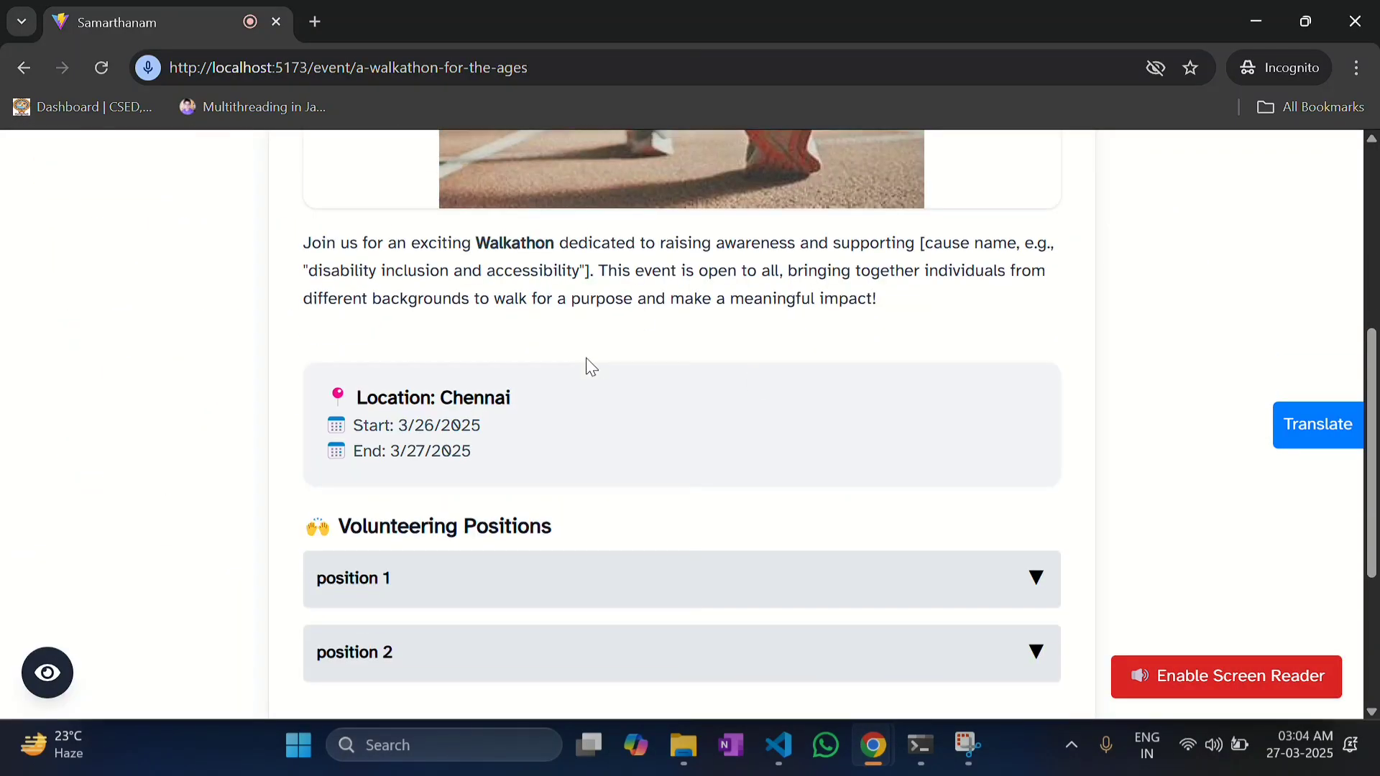
pyautogui.click(480, 367)
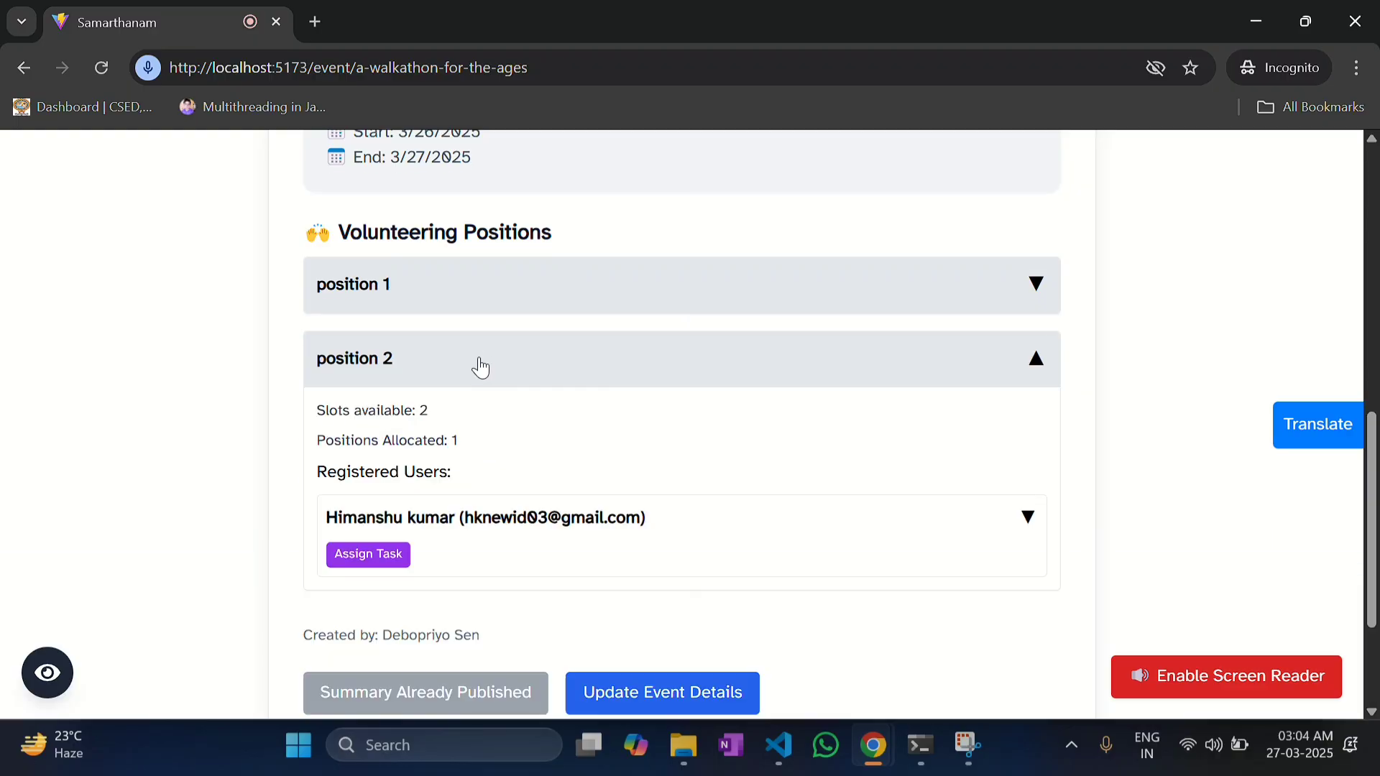
pyautogui.scroll(-1, 479, 366)
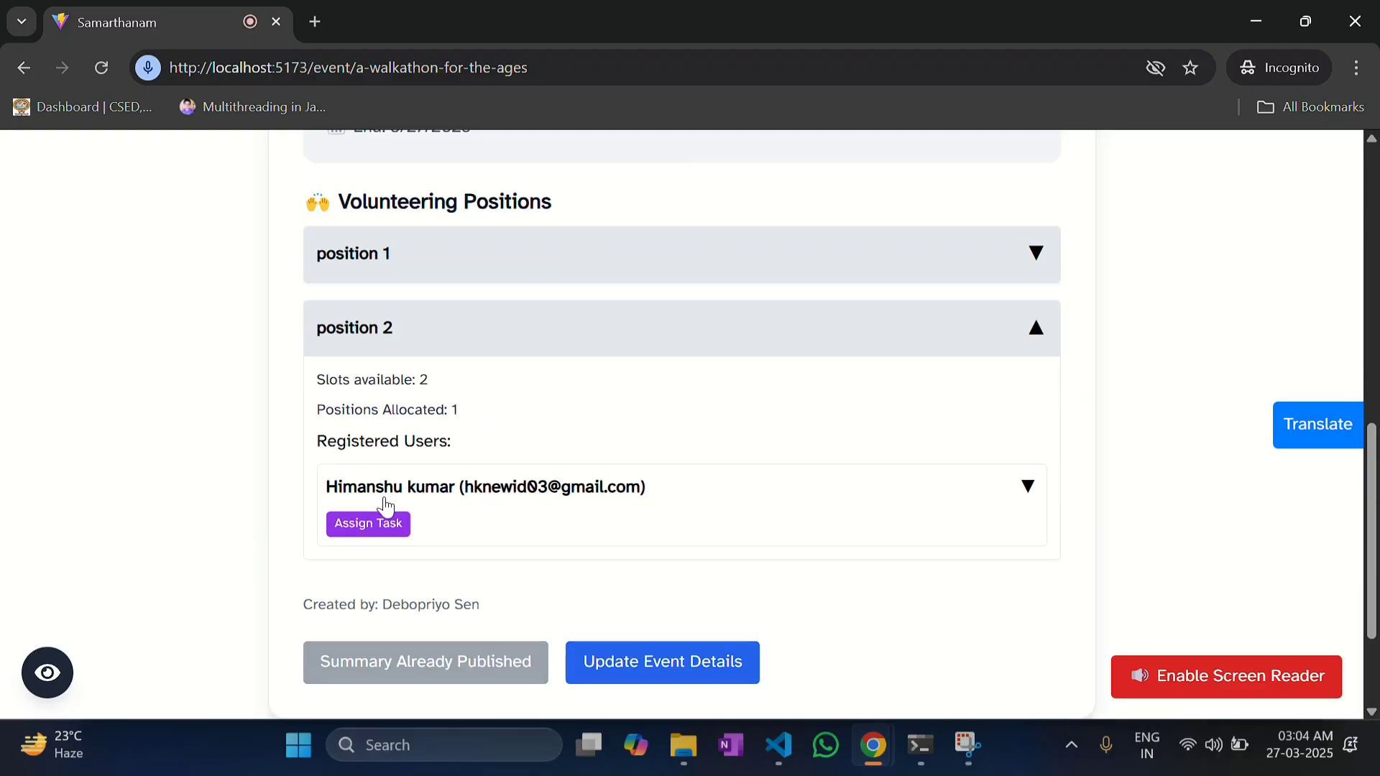
# Step: Assign the task 'todo1' to position 2's registered volunteer
pyautogui.click(598, 496)
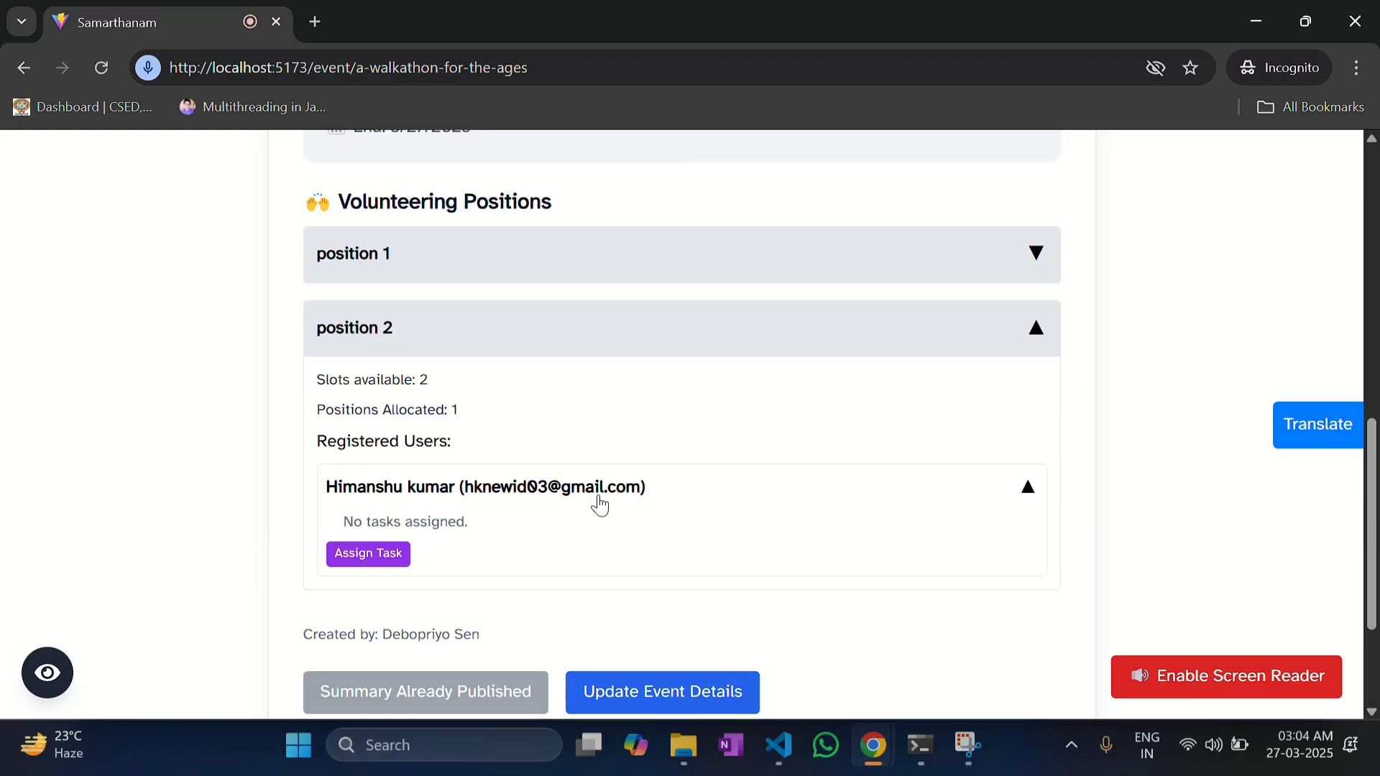
pyautogui.scroll(-1, 597, 494)
pyautogui.scroll(1, 549, 510)
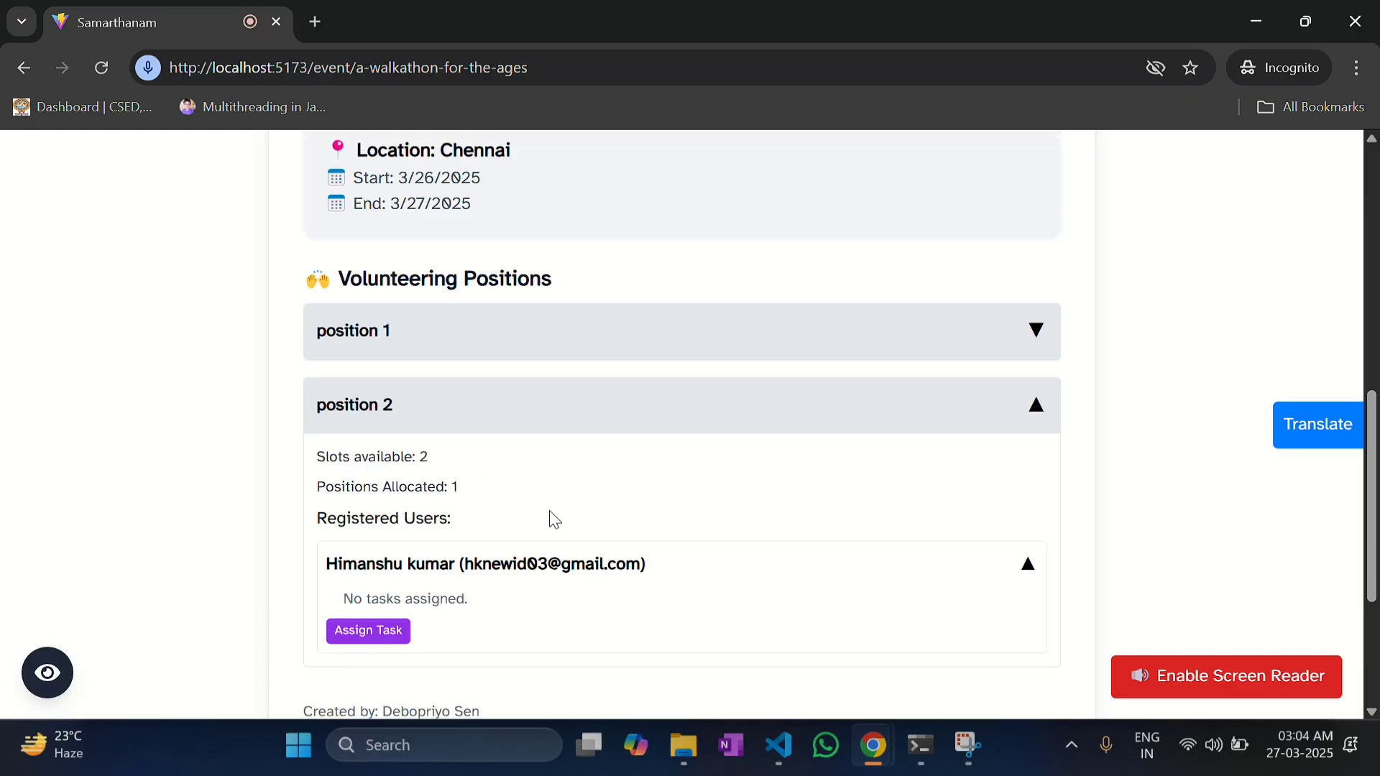
pyautogui.click(395, 628)
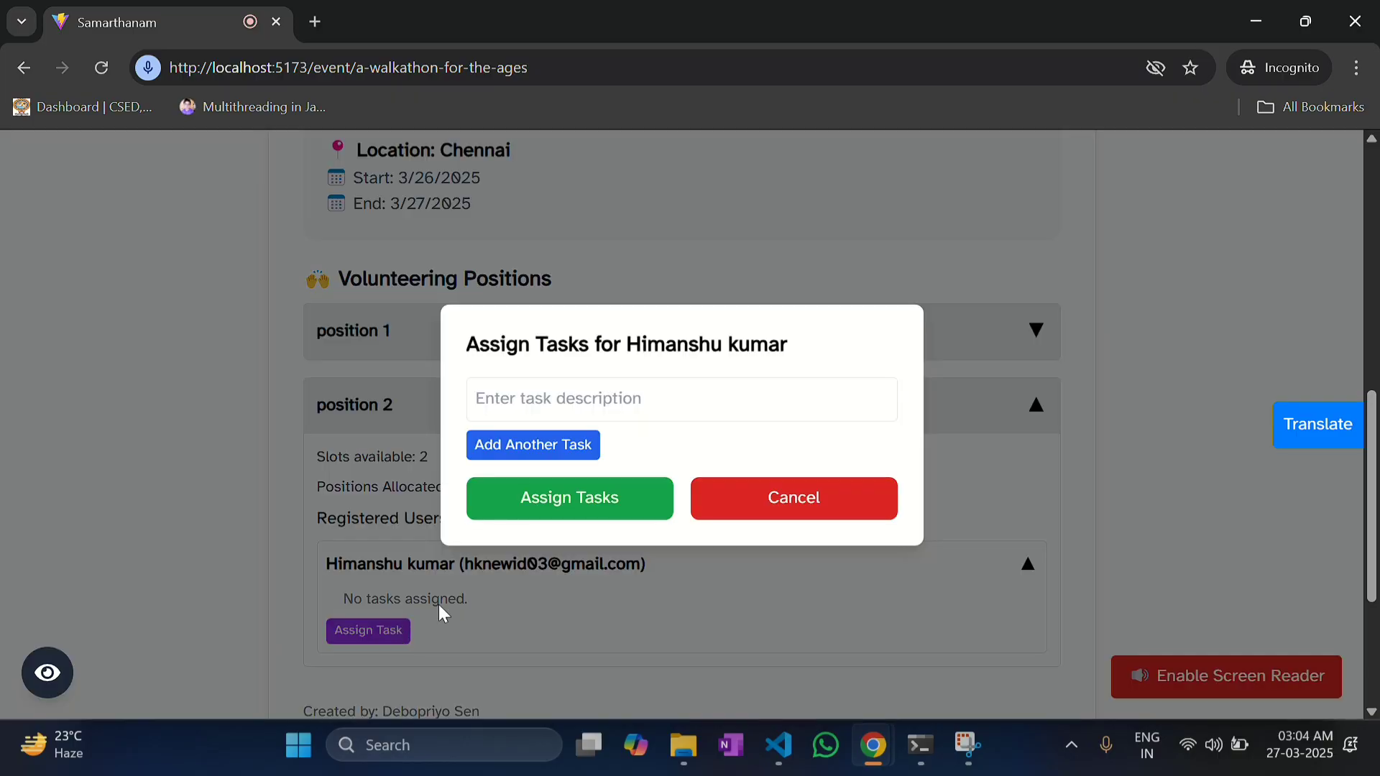
pyautogui.click(530, 399)
pyautogui.write('too')
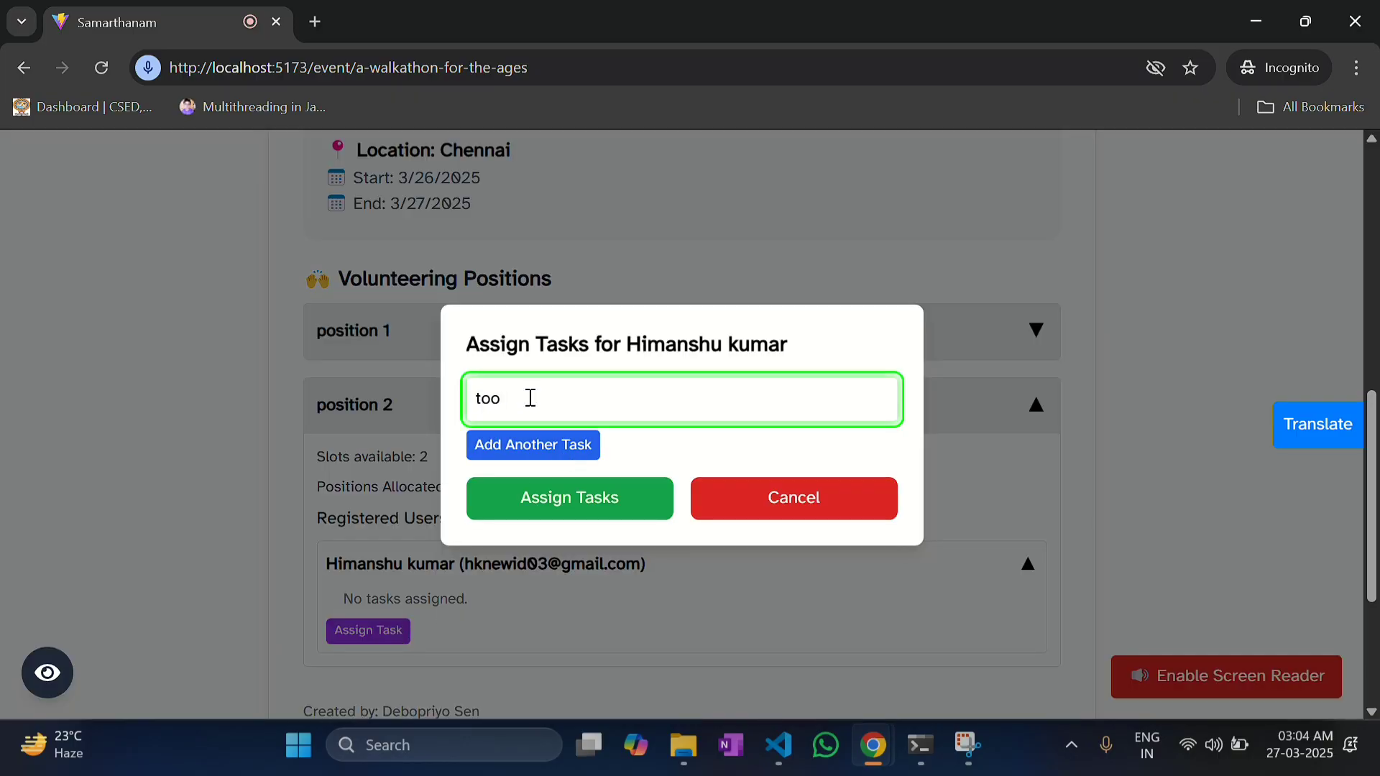
pyautogui.press('BackSpace')
pyautogui.write('do1')
pyautogui.click(567, 503)
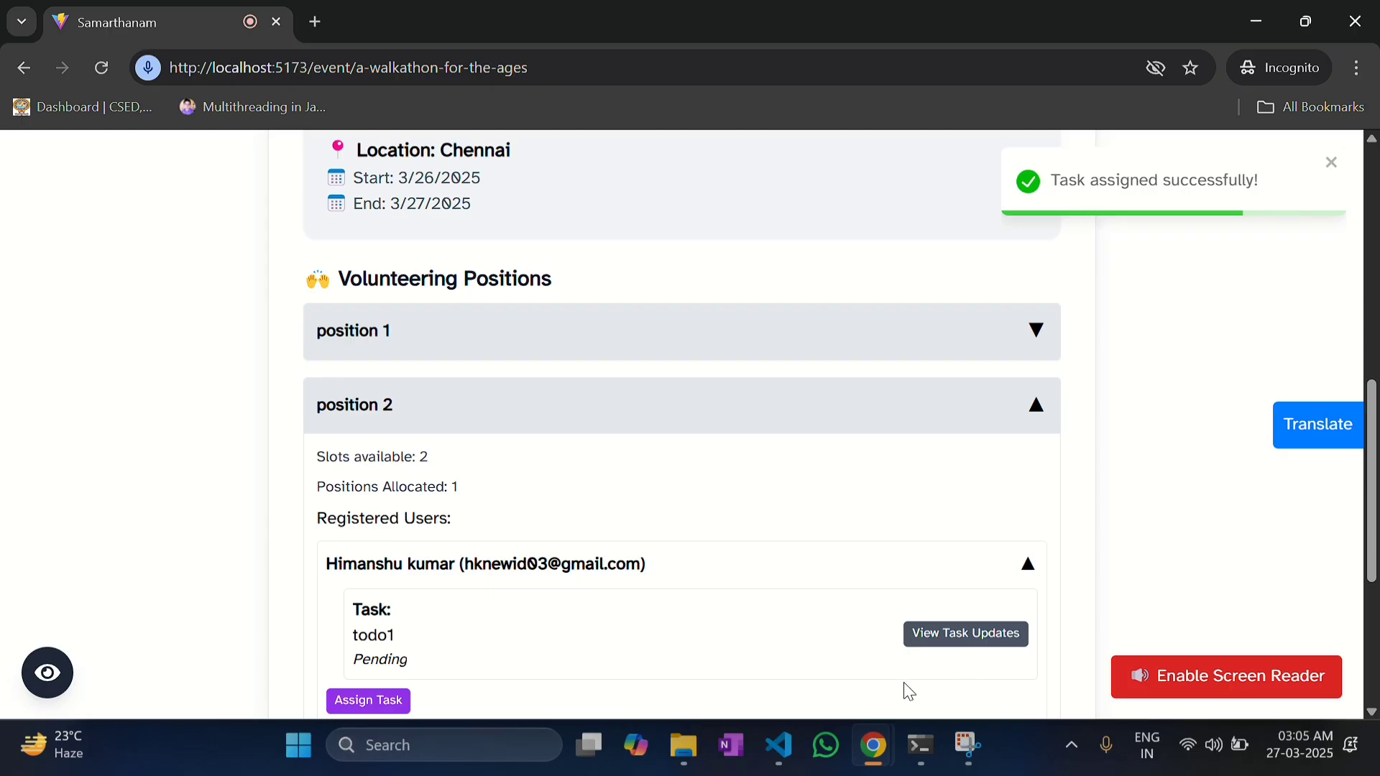
# Step: In the volunteer's window, reload the walkathon page so todo1 appears as Pending
pyautogui.moveTo(880, 723)
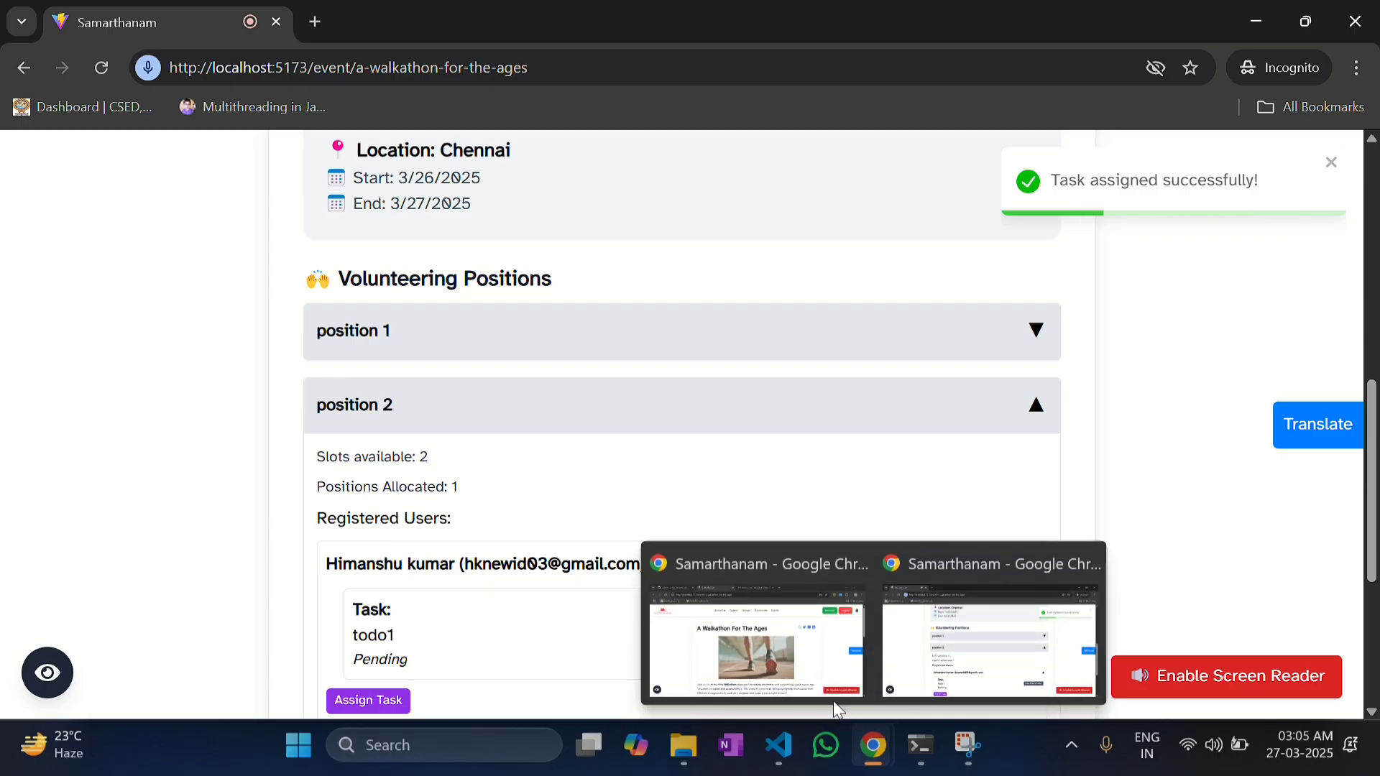
pyautogui.click(794, 665)
pyautogui.scroll(-10, 572, 429)
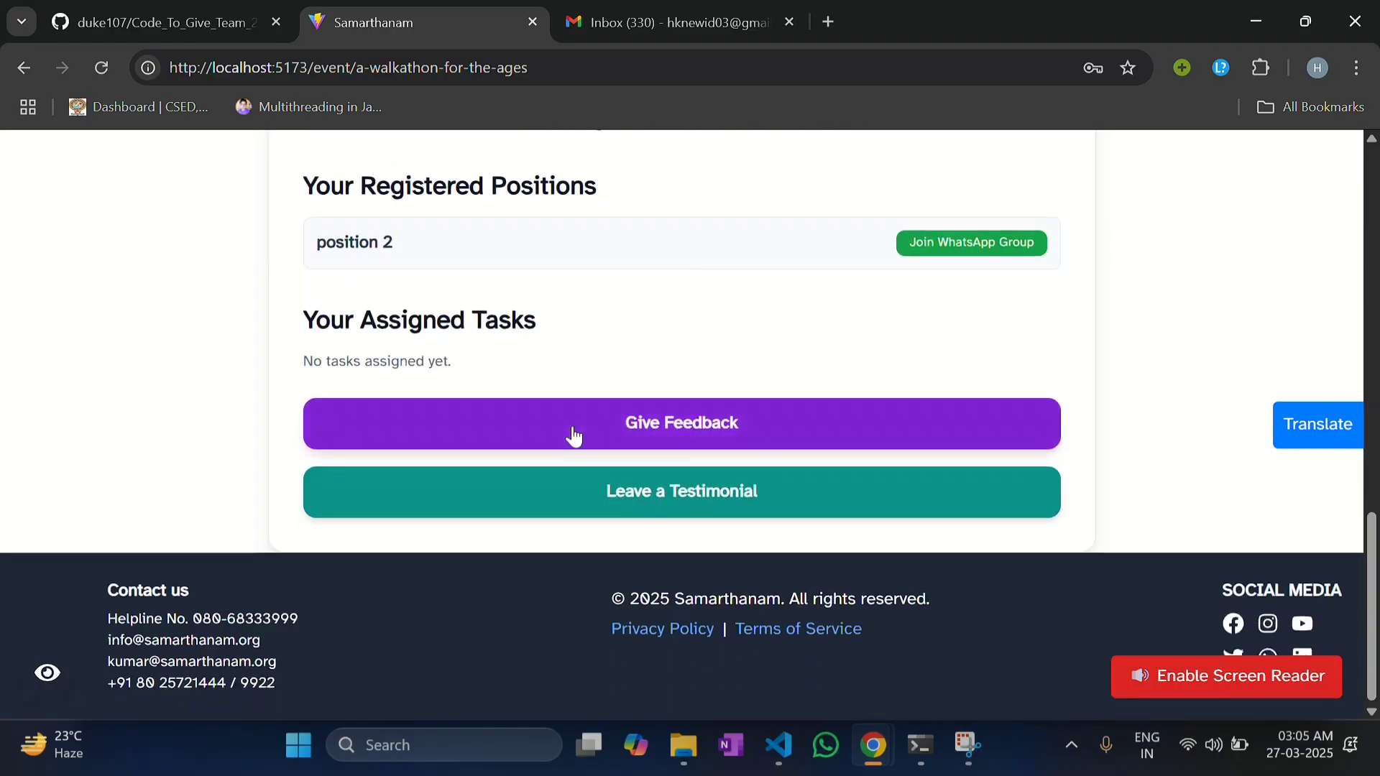
pyautogui.scroll(4, 573, 428)
pyautogui.scroll(1, 574, 427)
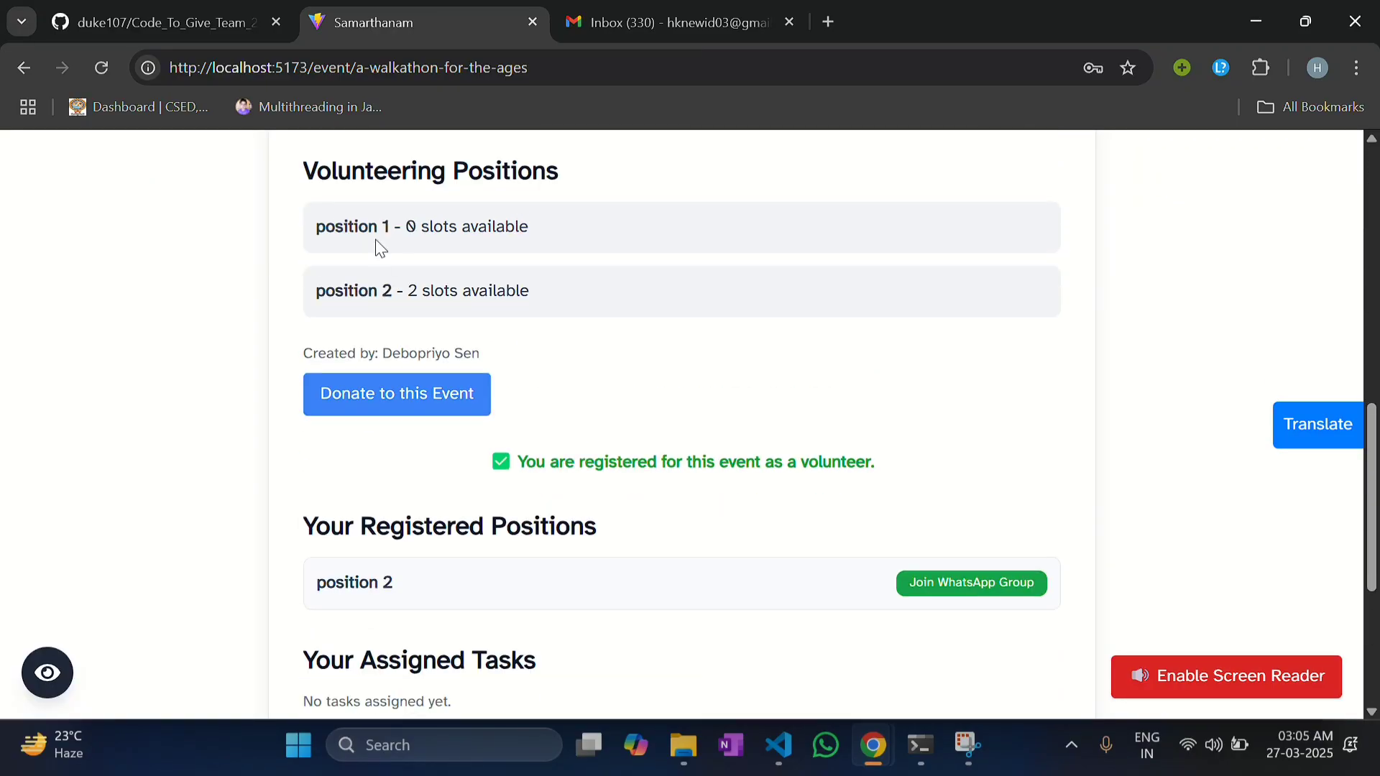
pyautogui.click(110, 84)
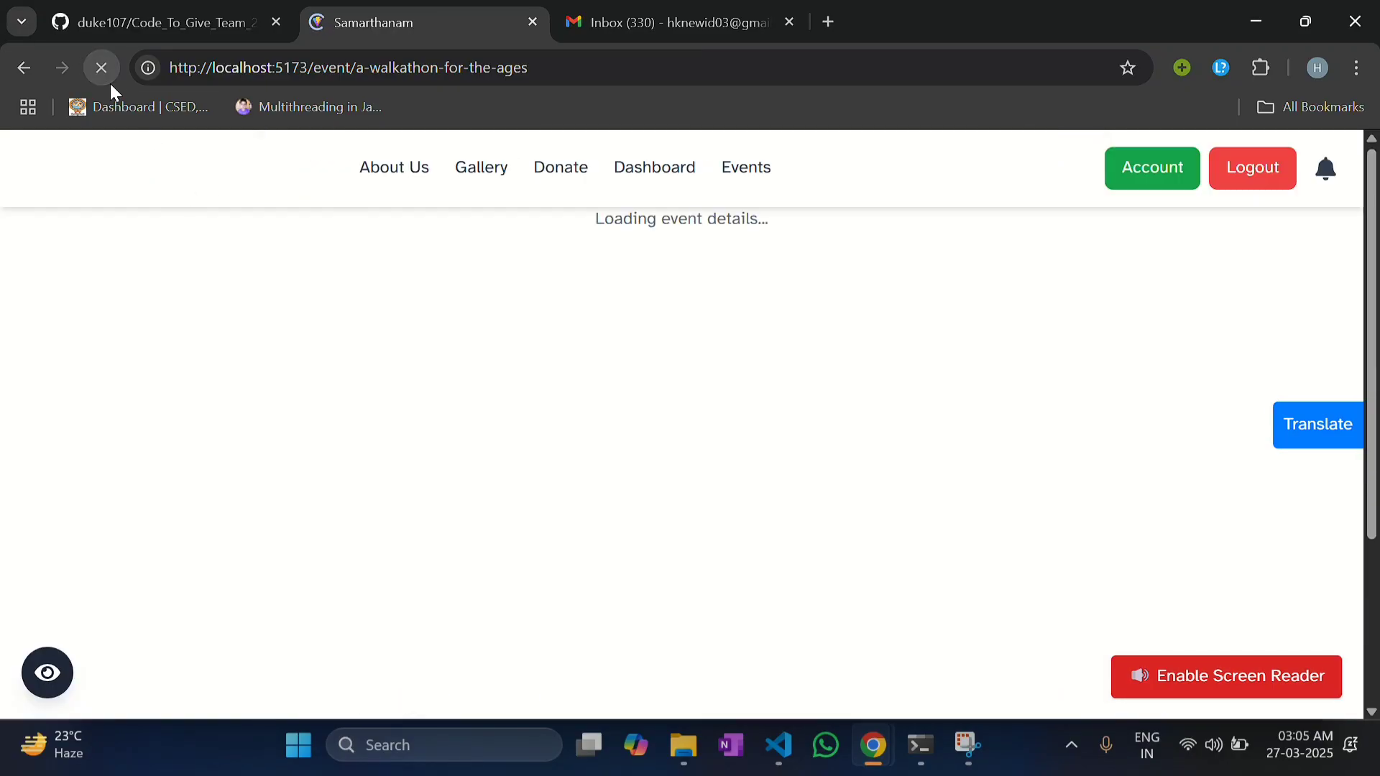
pyautogui.scroll(-3, 536, 334)
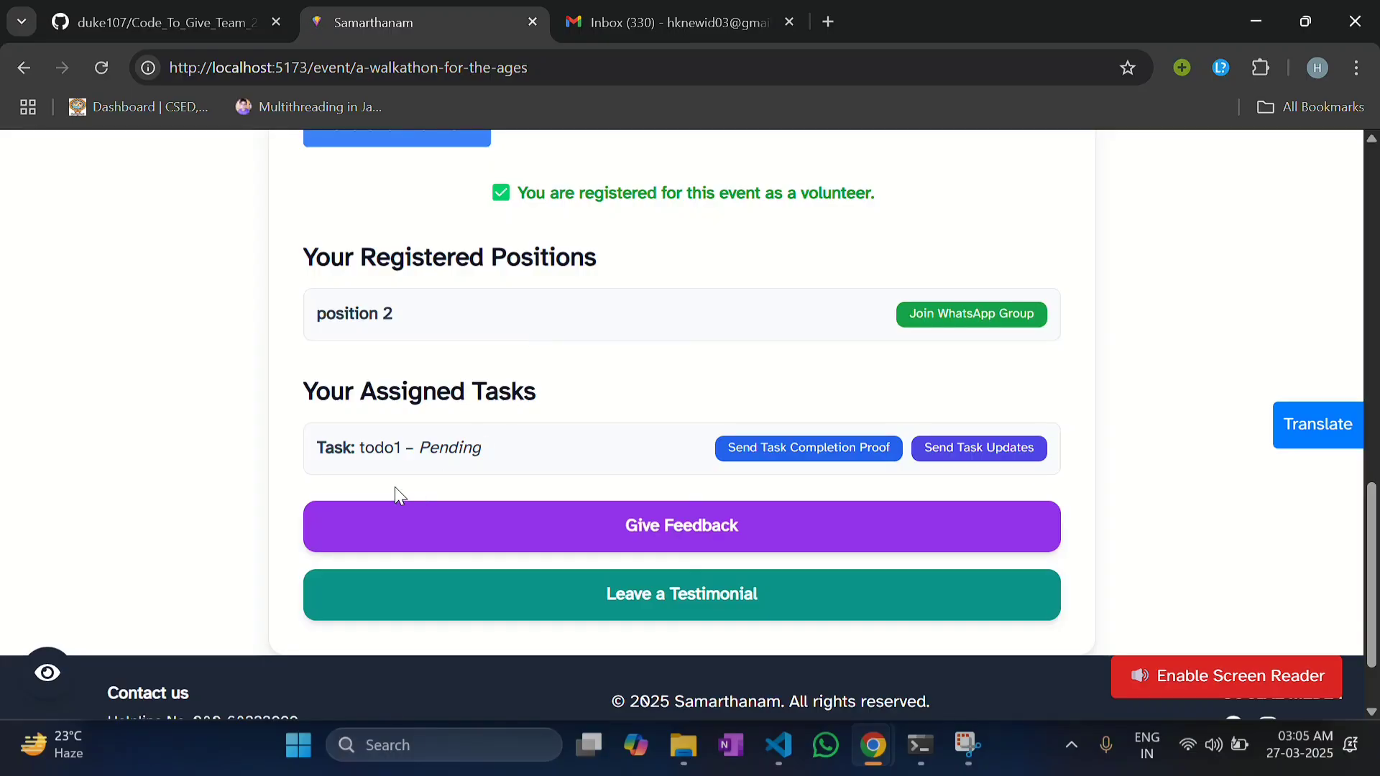
pyautogui.scroll(1, 647, 468)
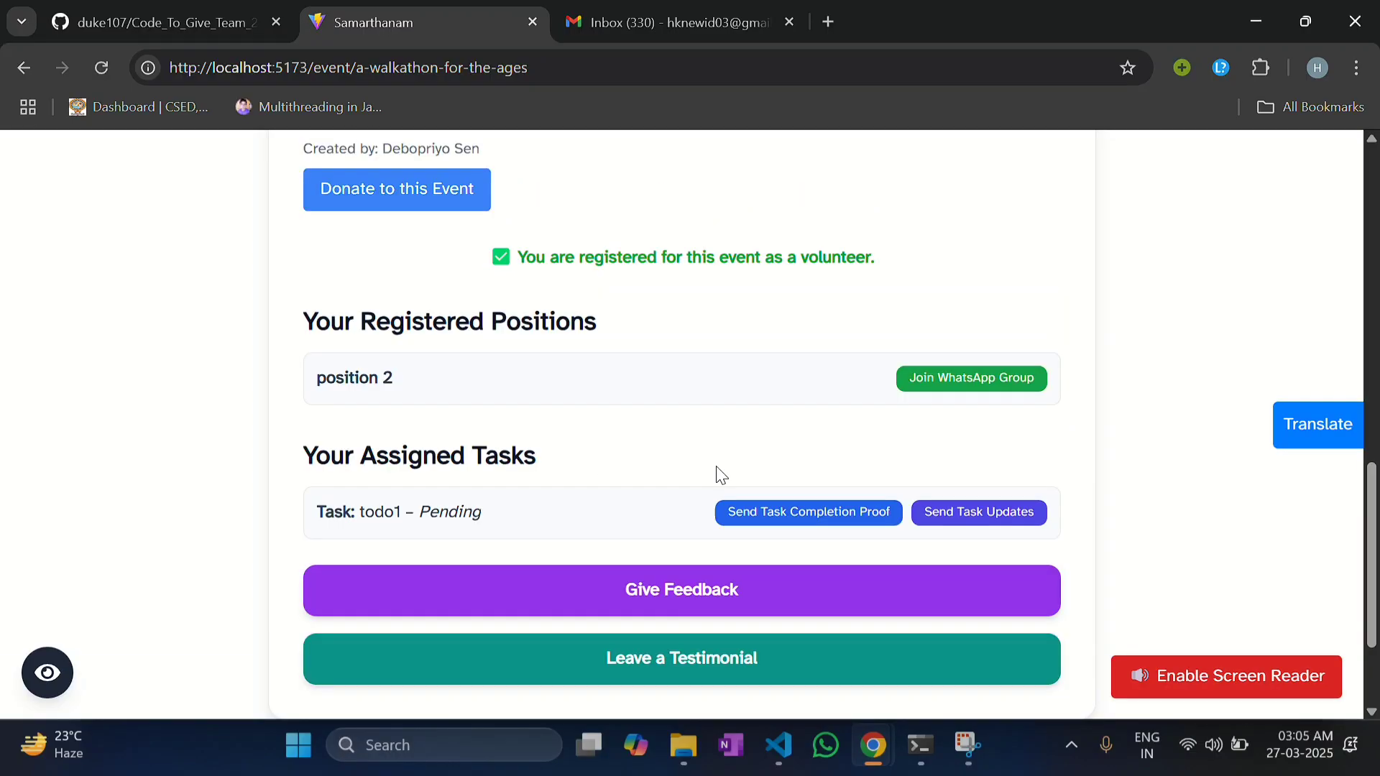
# Step: Send a task update titled 'Task update' with the content 'task update'
pyautogui.click(941, 514)
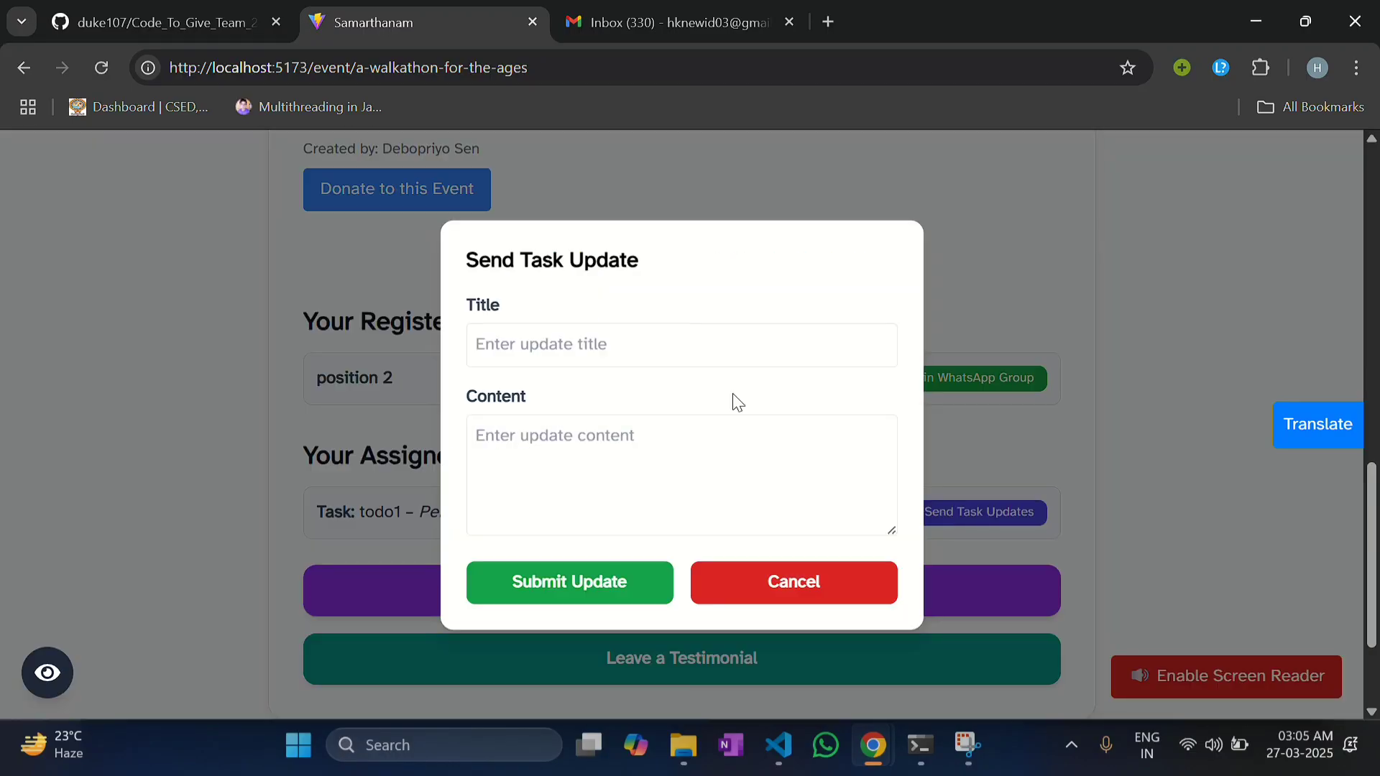
pyautogui.click(675, 363)
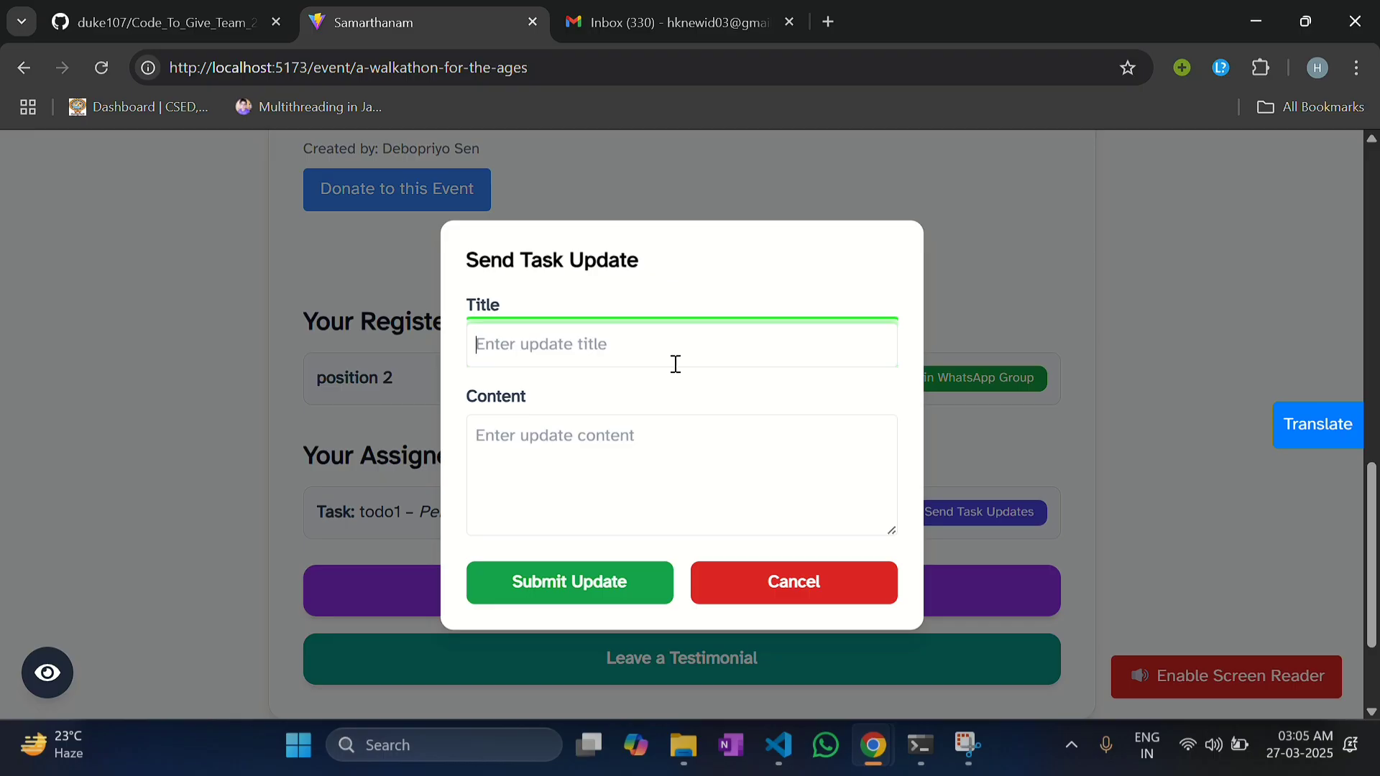
pyautogui.write('Task update')
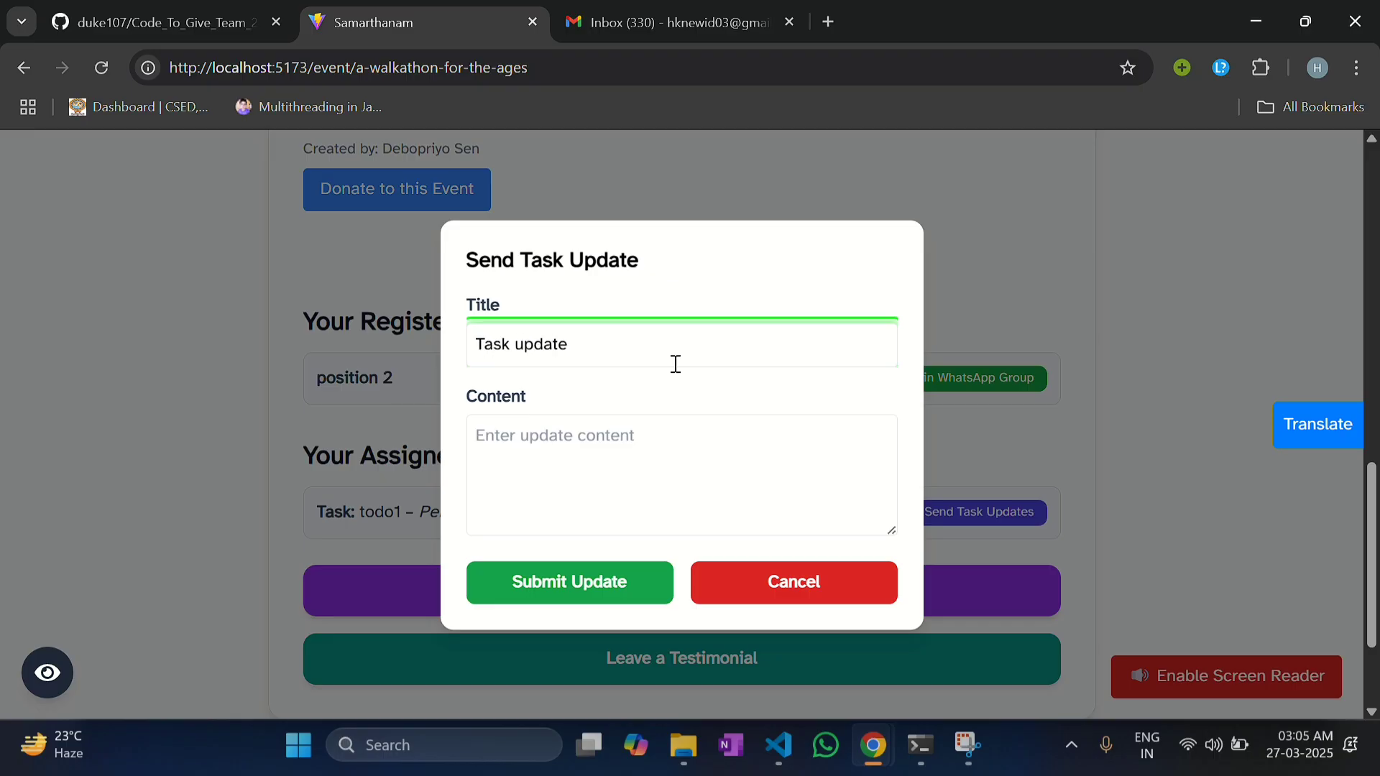
pyautogui.click(648, 457)
pyautogui.write('task ')
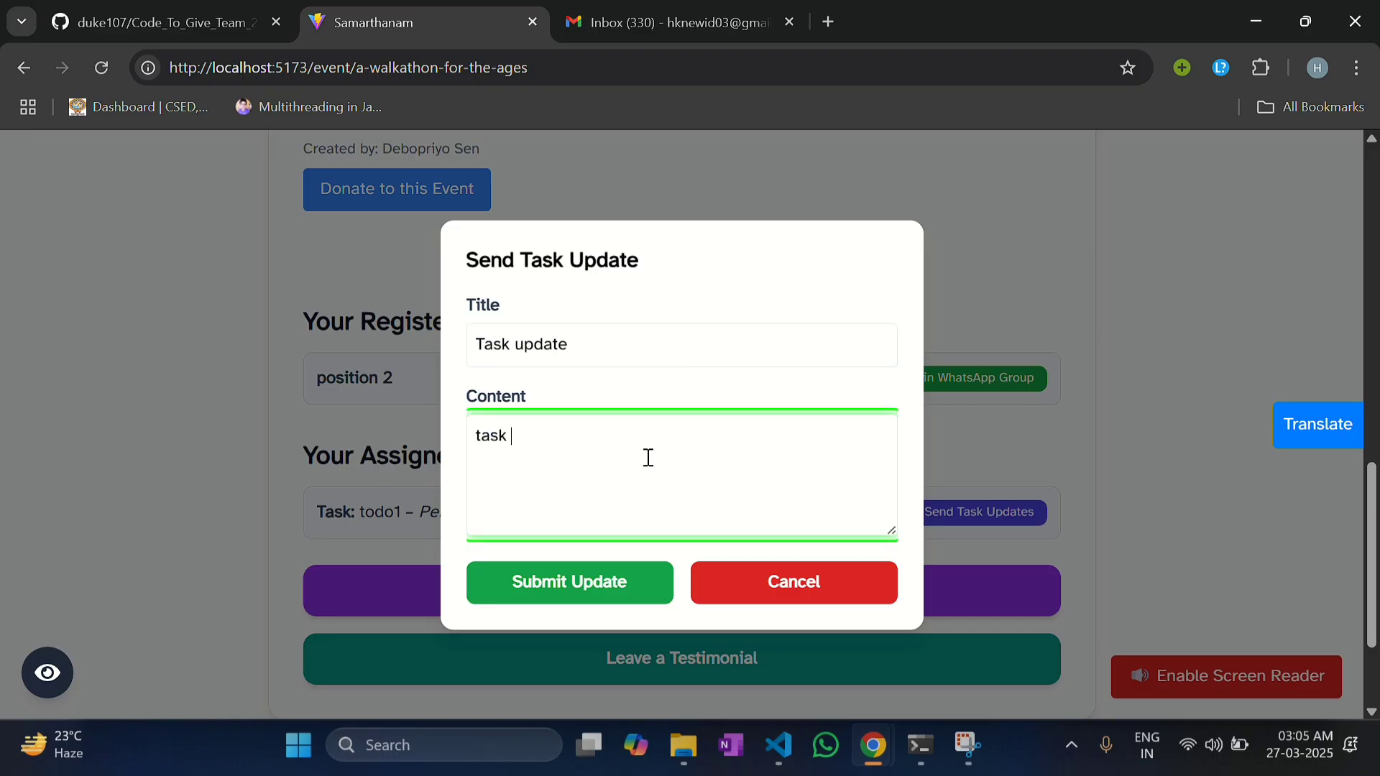
pyautogui.write('update1')
pyautogui.click(597, 568)
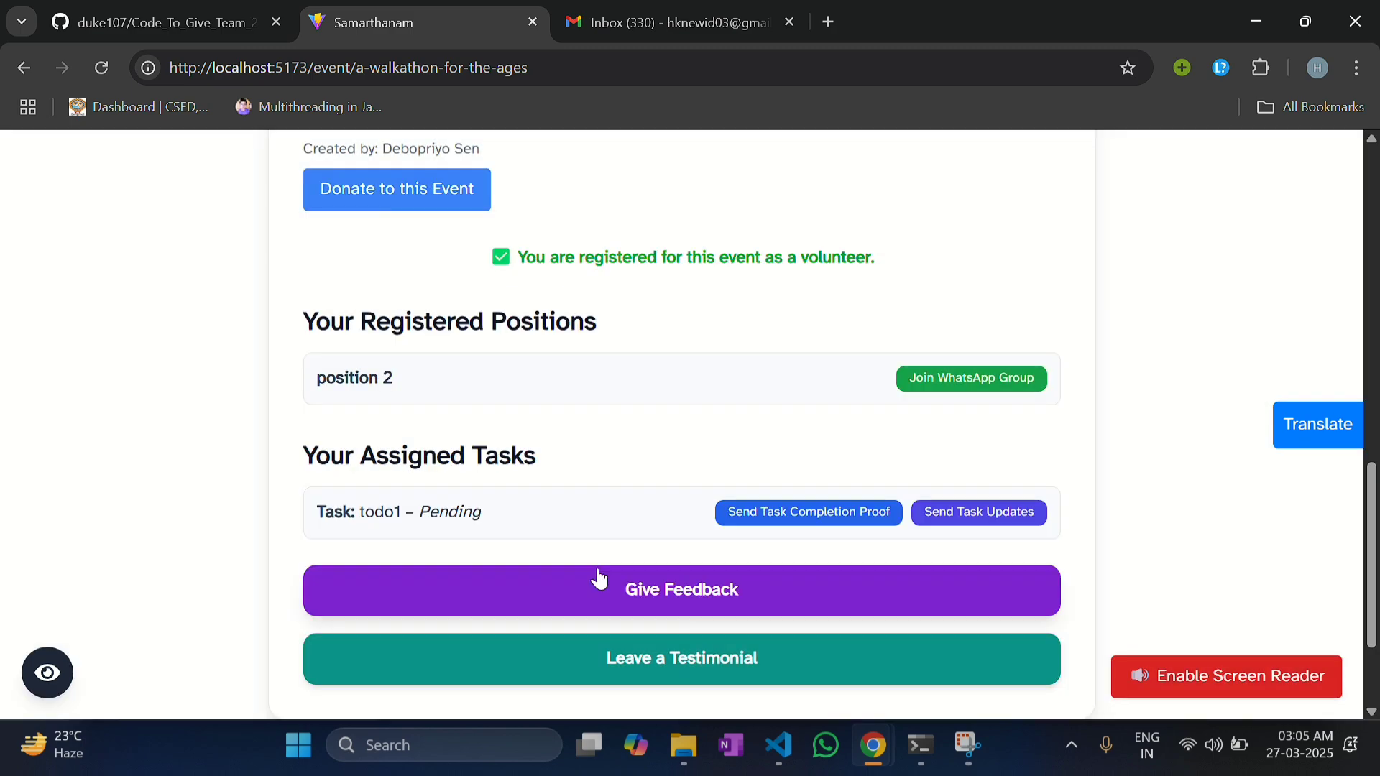
# Step: In the organiser's window, reload the event and expand position 2's registered volunteer
pyautogui.moveTo(873, 745)
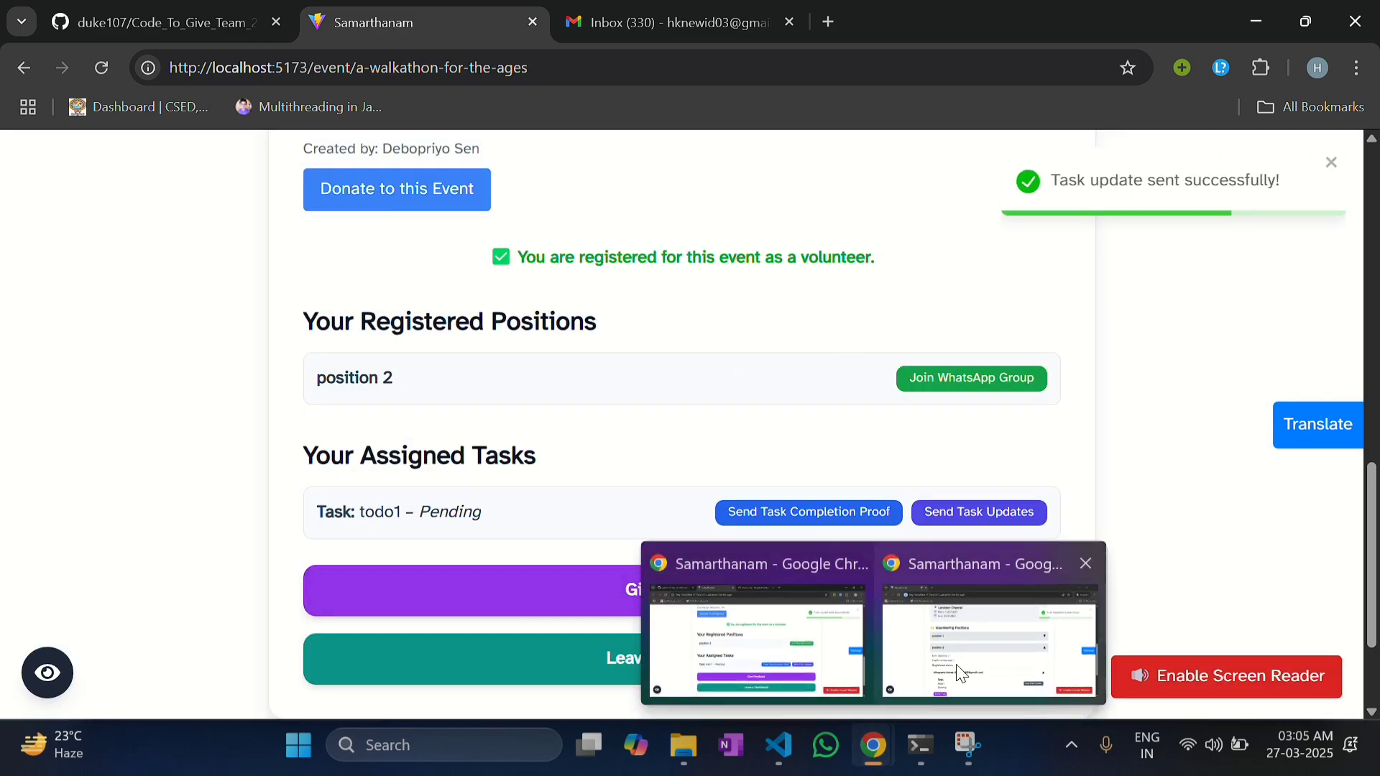
pyautogui.click(956, 665)
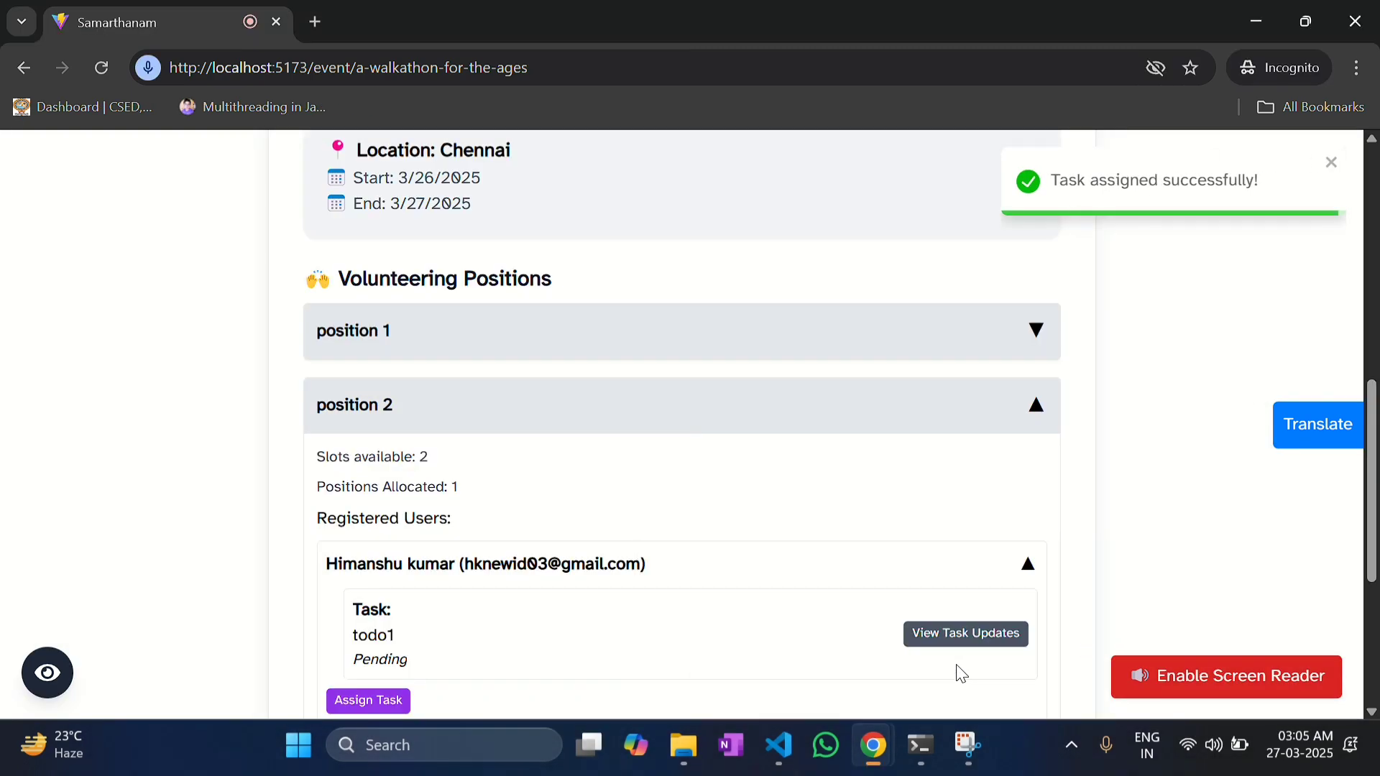
pyautogui.click(103, 75)
pyautogui.scroll(-8, 681, 443)
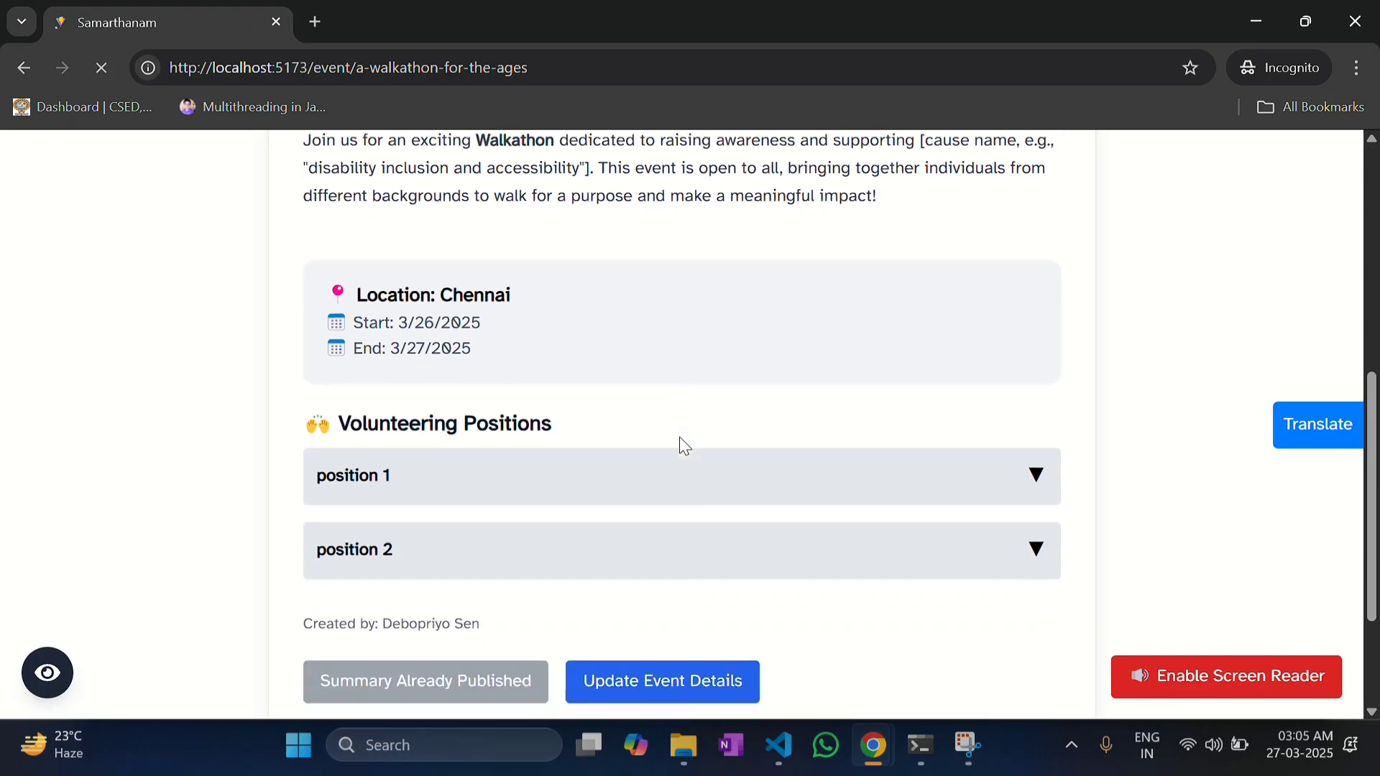
pyautogui.click(578, 392)
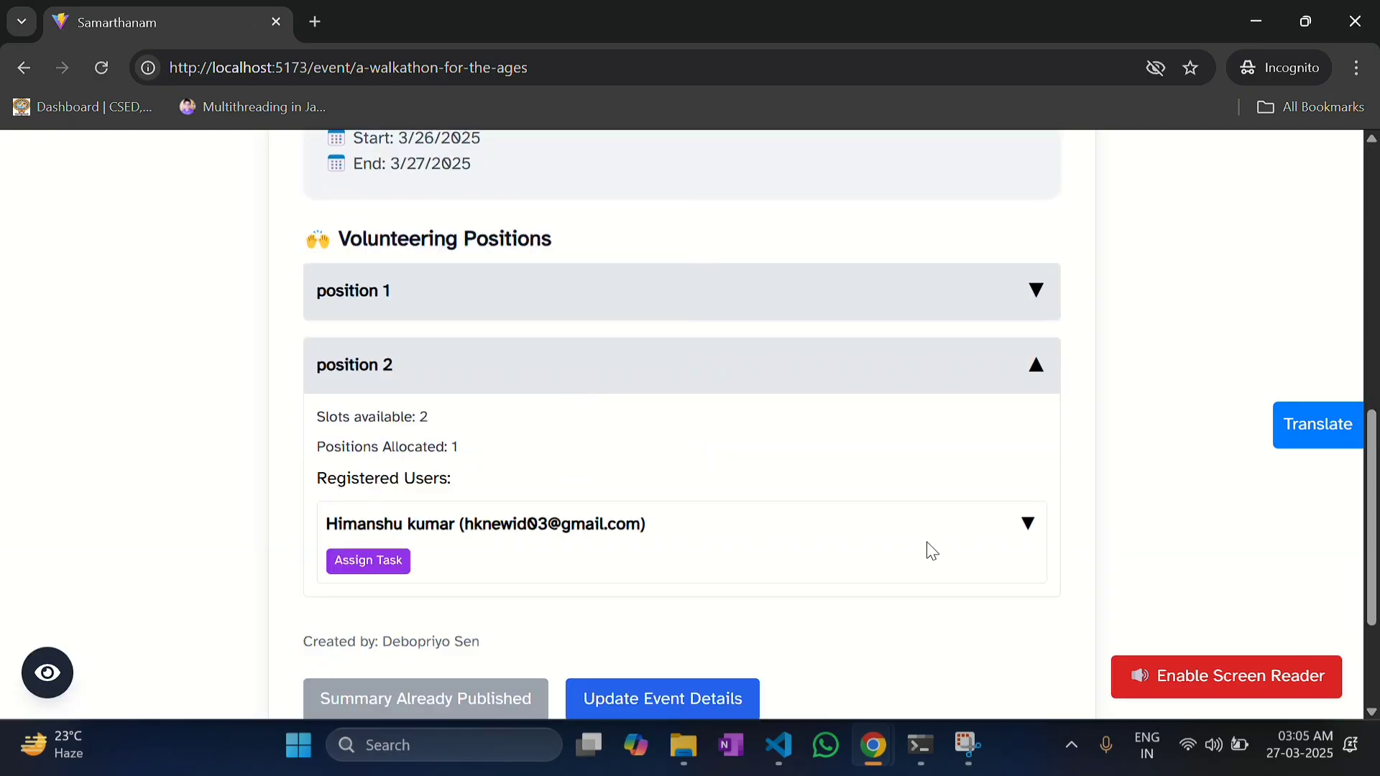
pyautogui.click(888, 536)
# Step: View todo1's task updates, listing 'task update1' from 3/27/2025, then close them
pyautogui.scroll(-1, 941, 558)
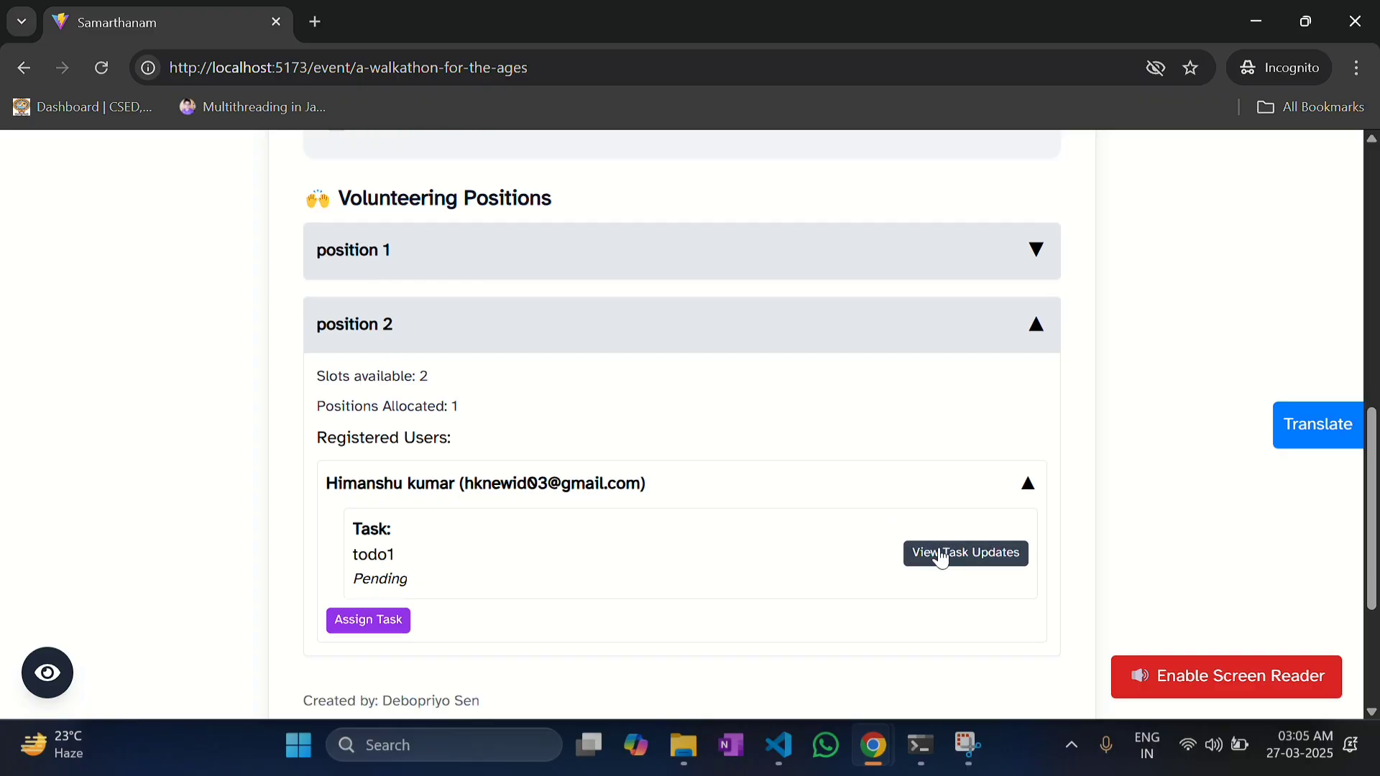
pyautogui.click(942, 557)
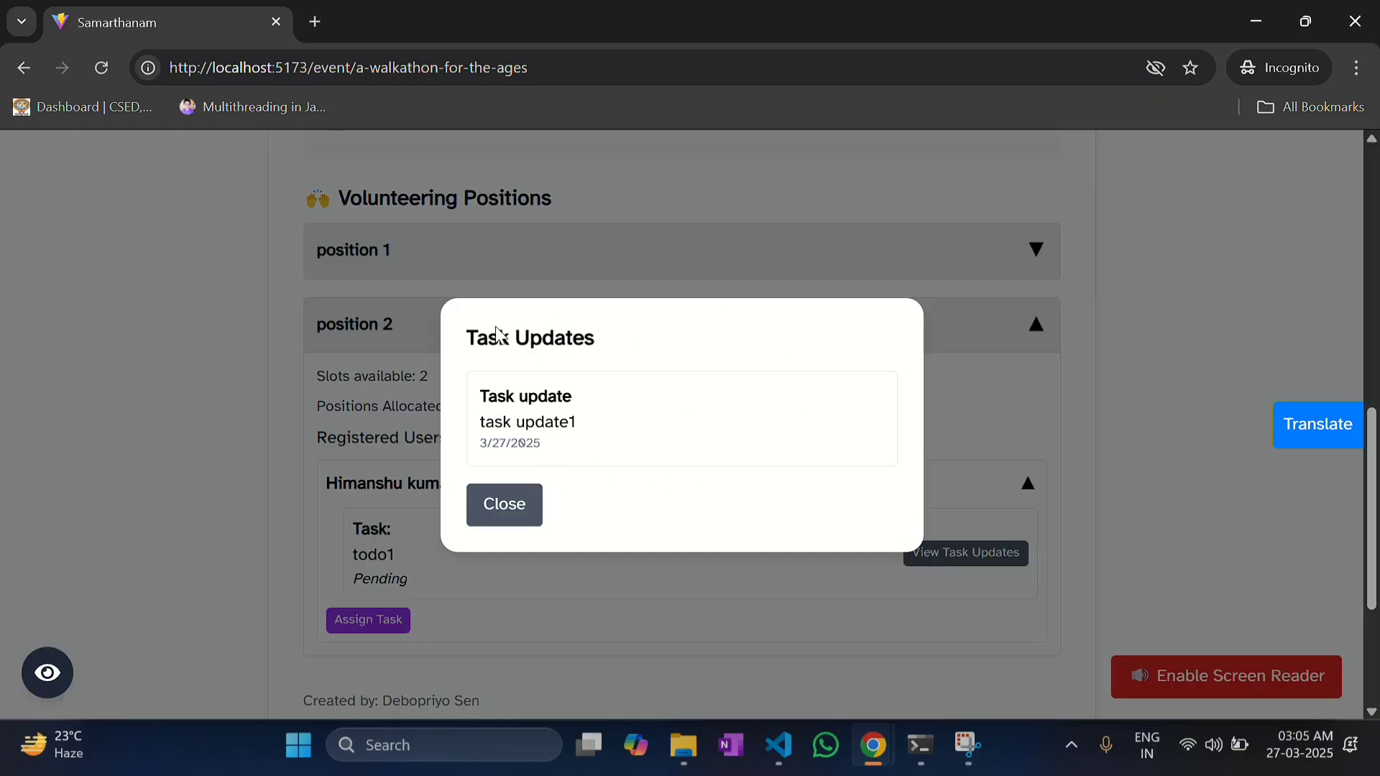
pyautogui.click(508, 505)
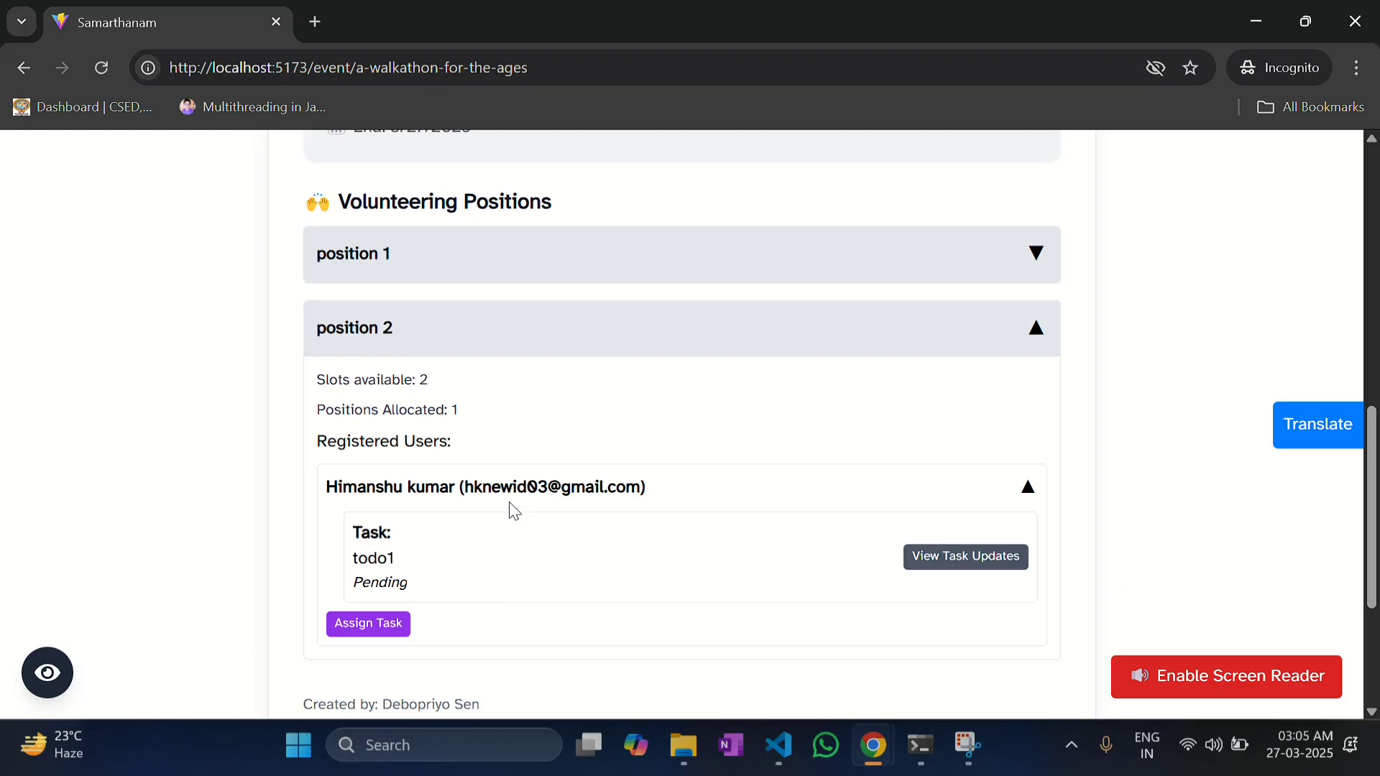
pyautogui.scroll(6, 508, 501)
pyautogui.scroll(-7, 509, 502)
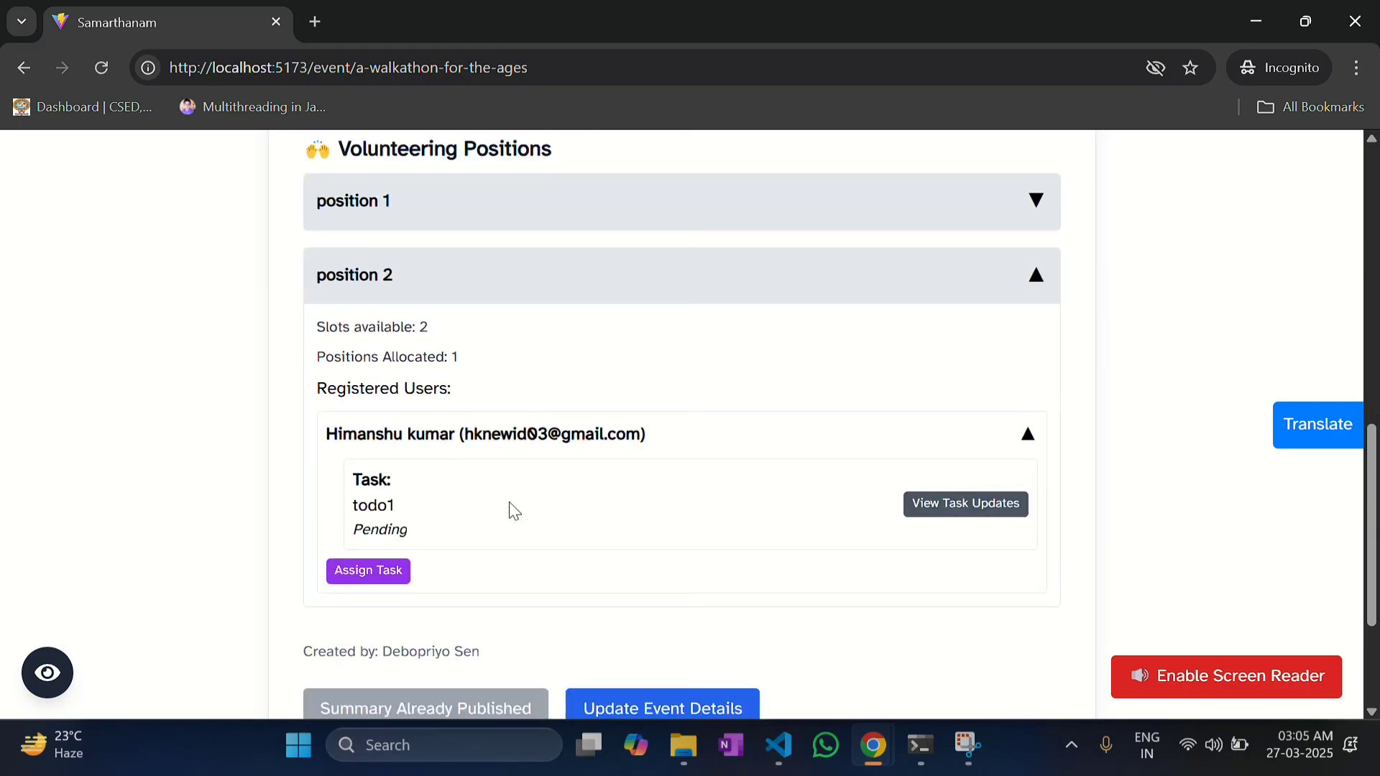
# Step: In the volunteer's window, start todo1's completion proof with the message 'task completed'
pyautogui.moveTo(872, 747)
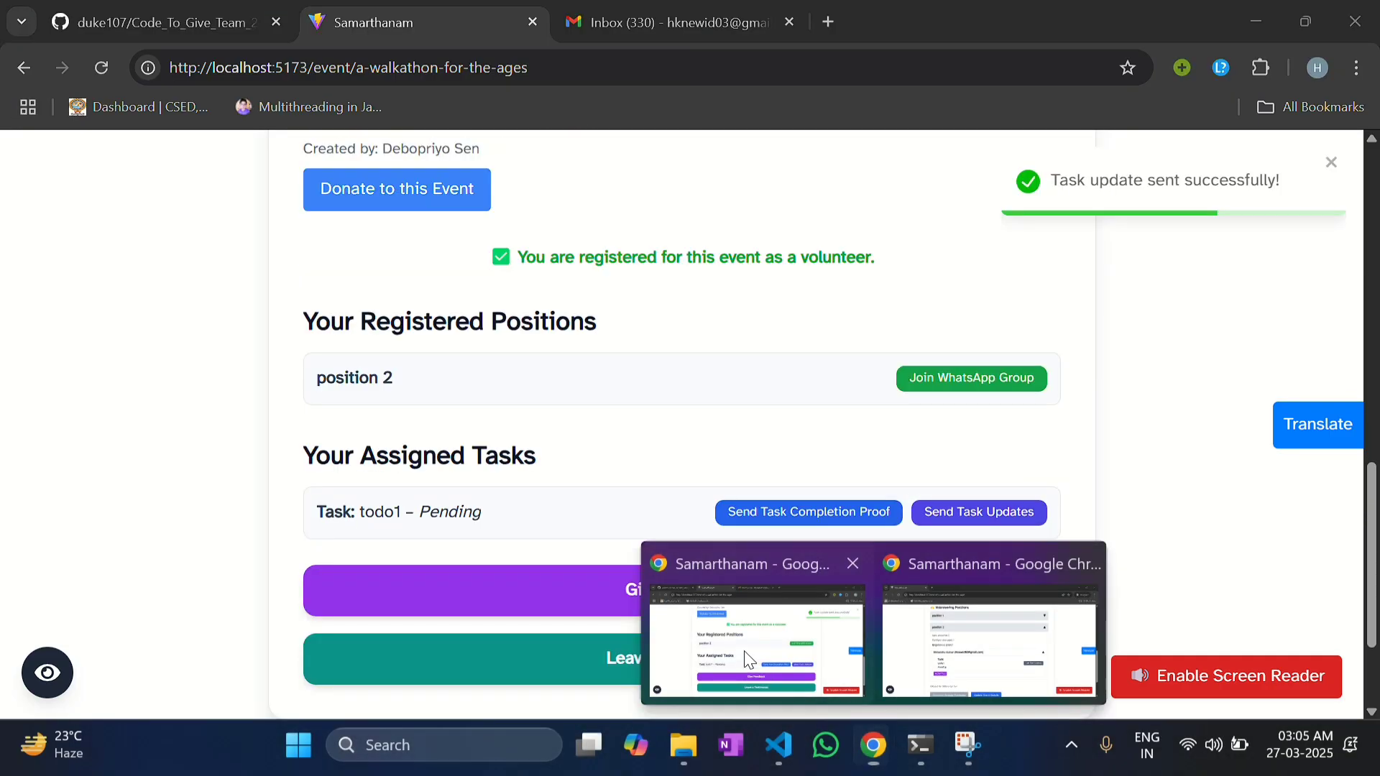
pyautogui.click(748, 660)
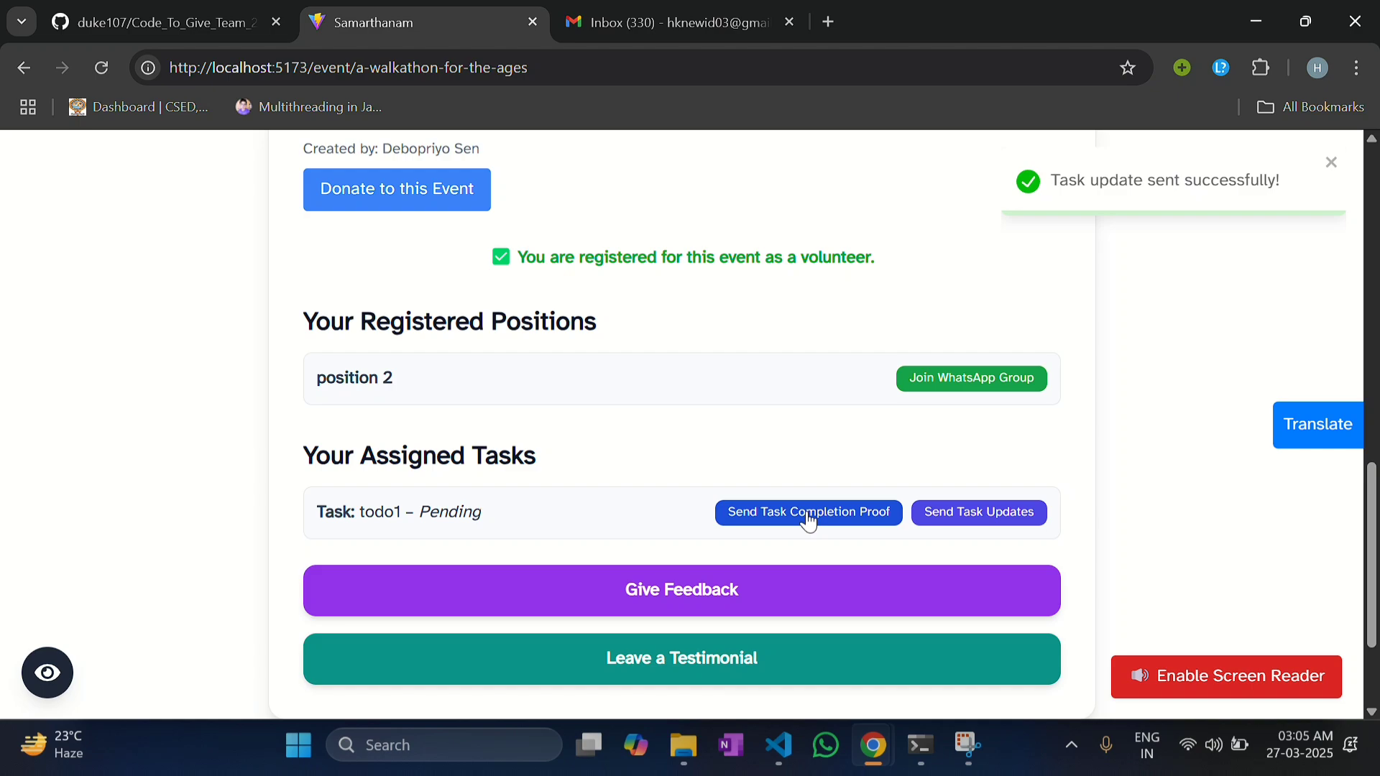
pyautogui.click(808, 521)
pyautogui.click(584, 411)
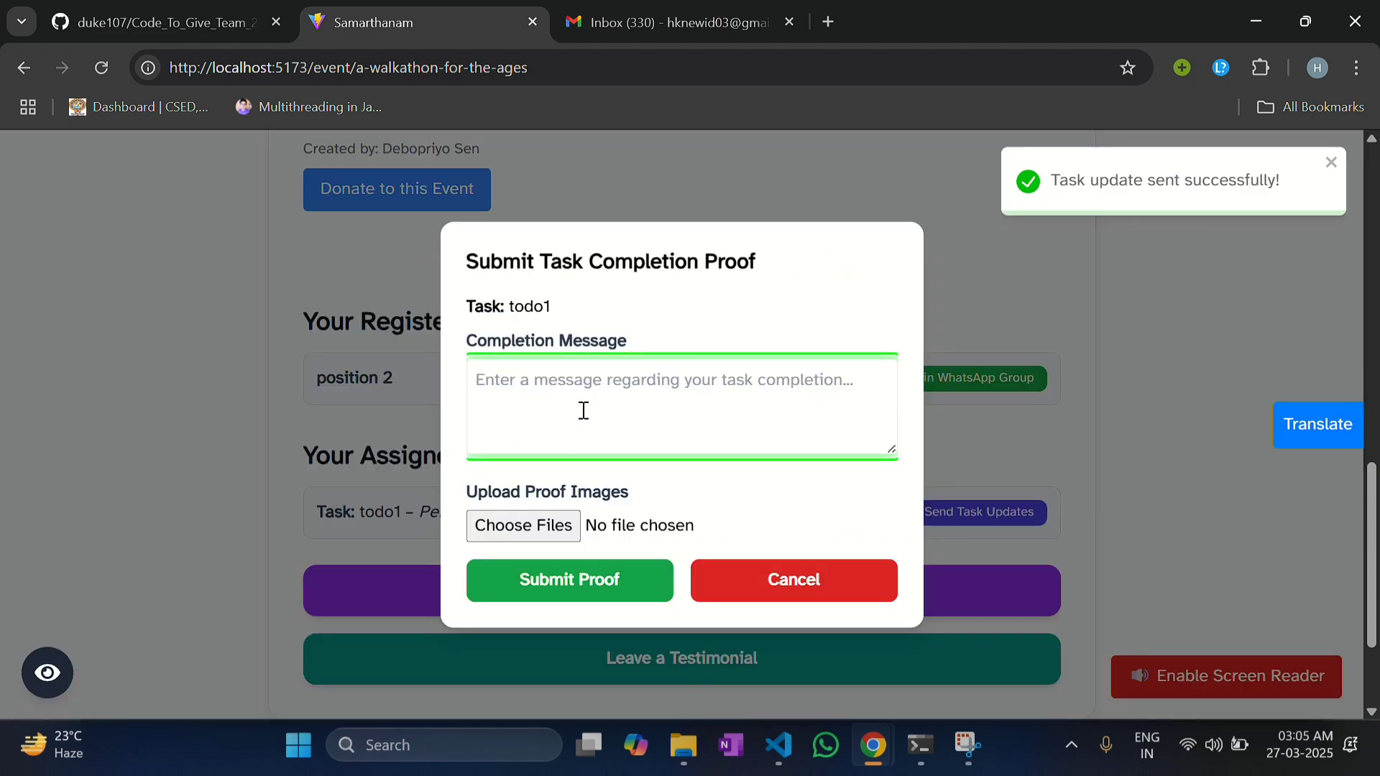
pyautogui.write('task completed')
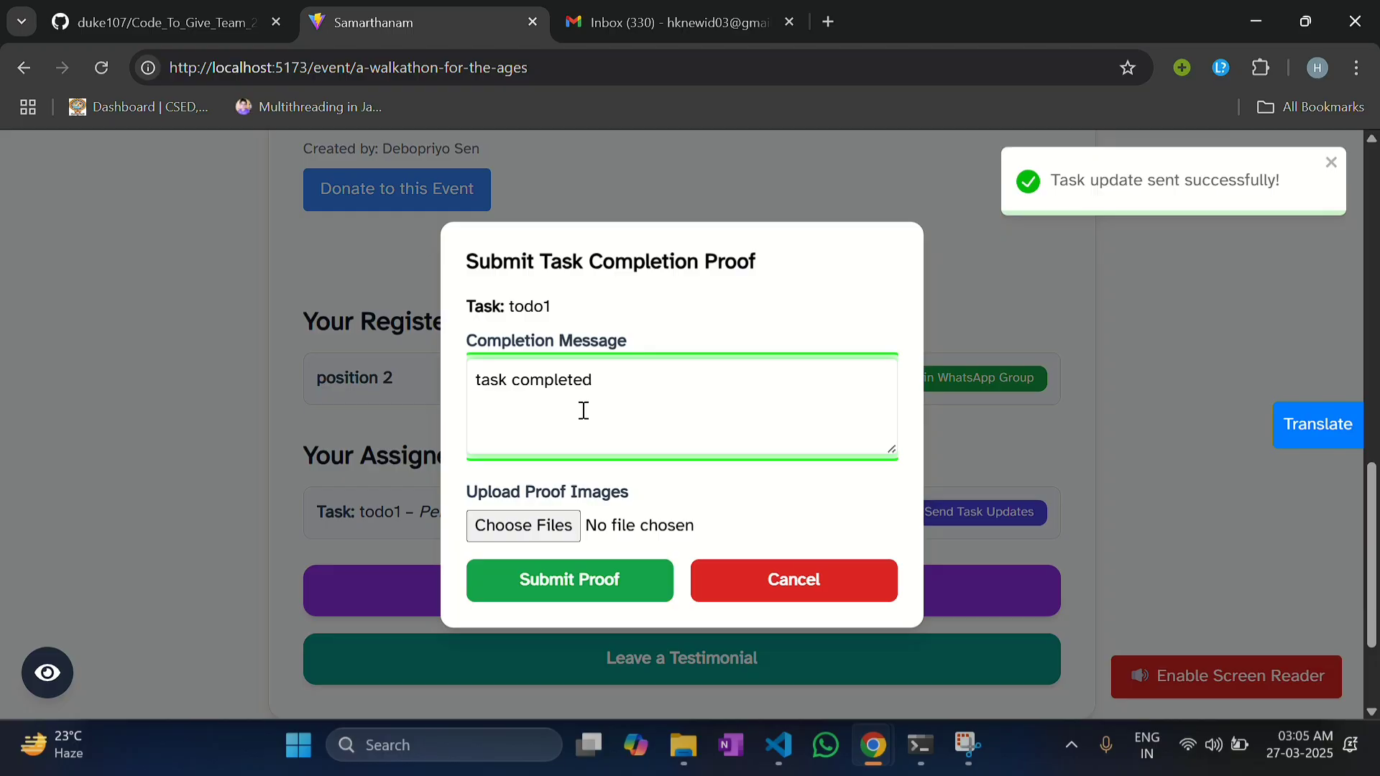
pyautogui.click(524, 525)
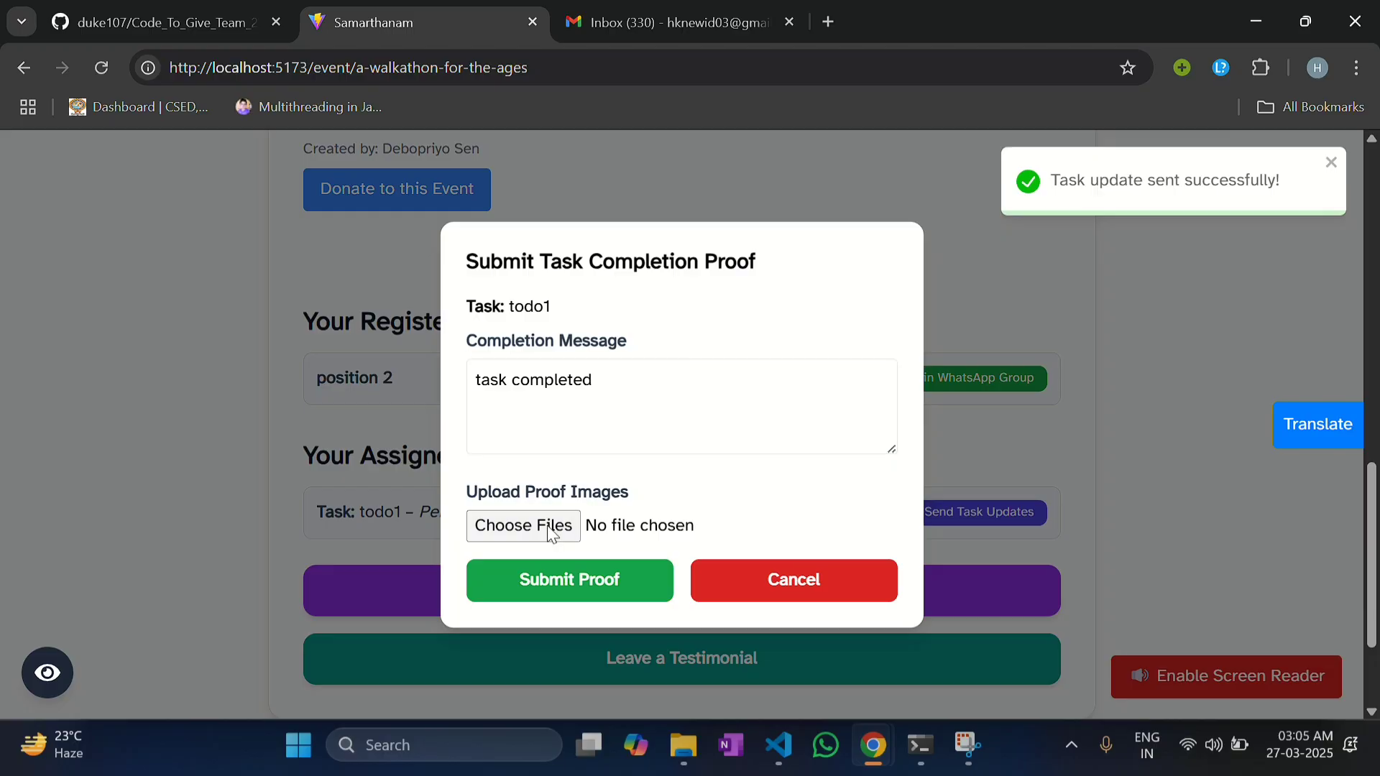
pyautogui.scroll(-5, 398, 215)
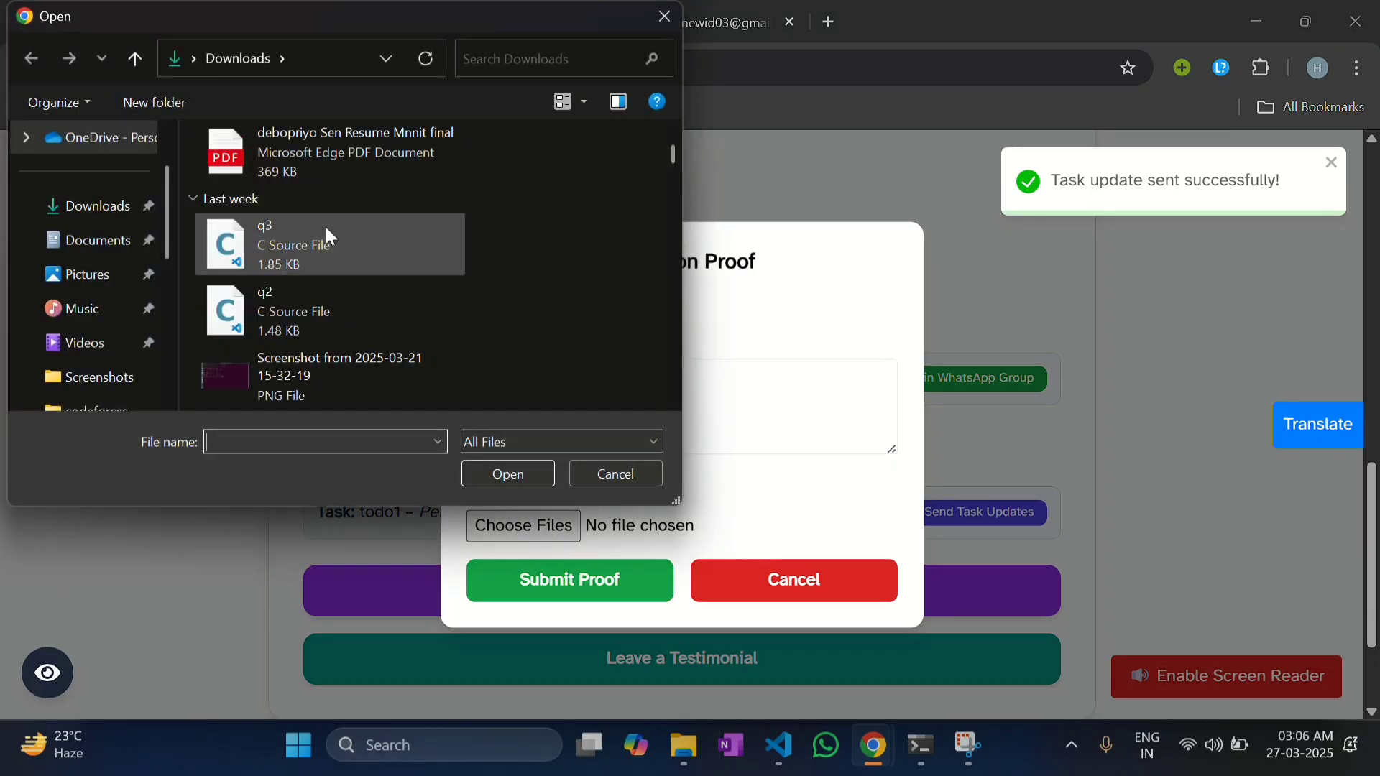
pyautogui.click(110, 287)
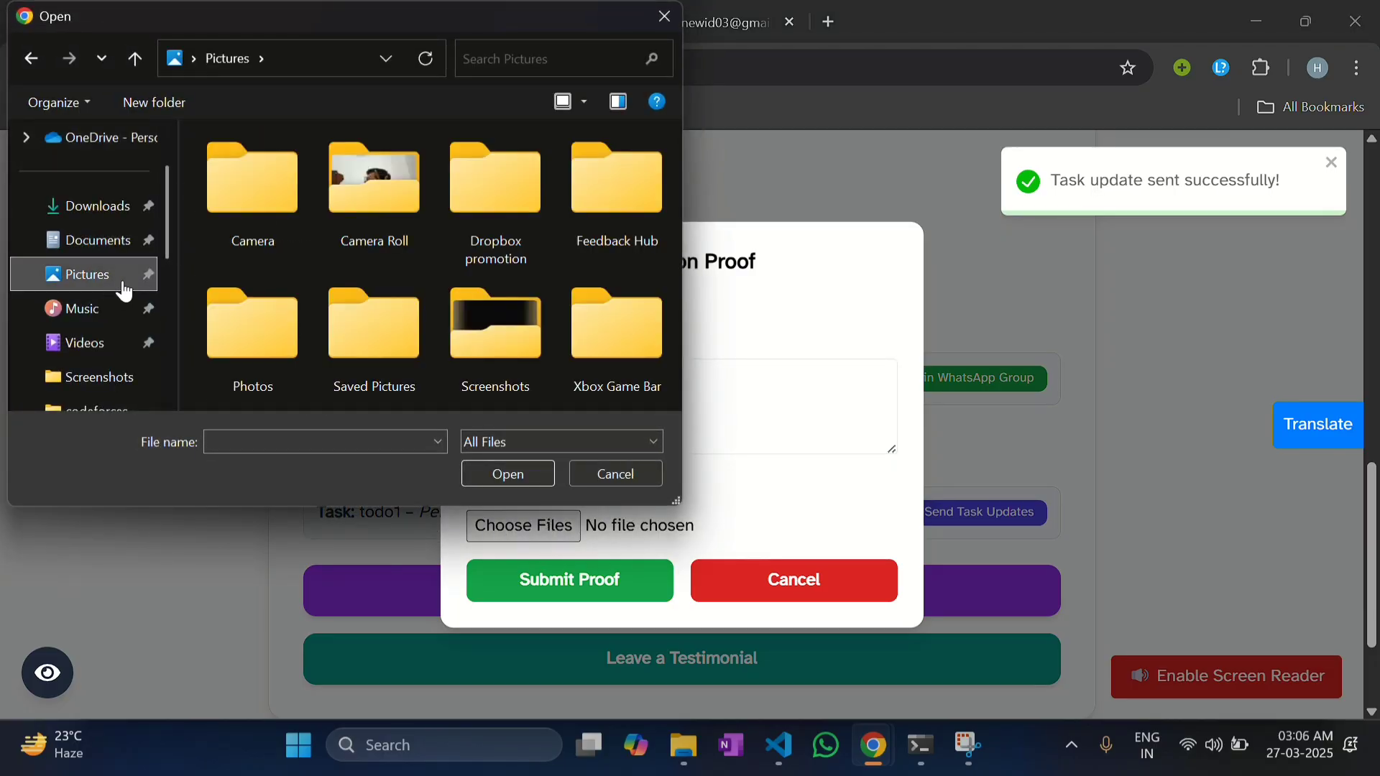
pyautogui.click(77, 216)
pyautogui.scroll(2, 78, 216)
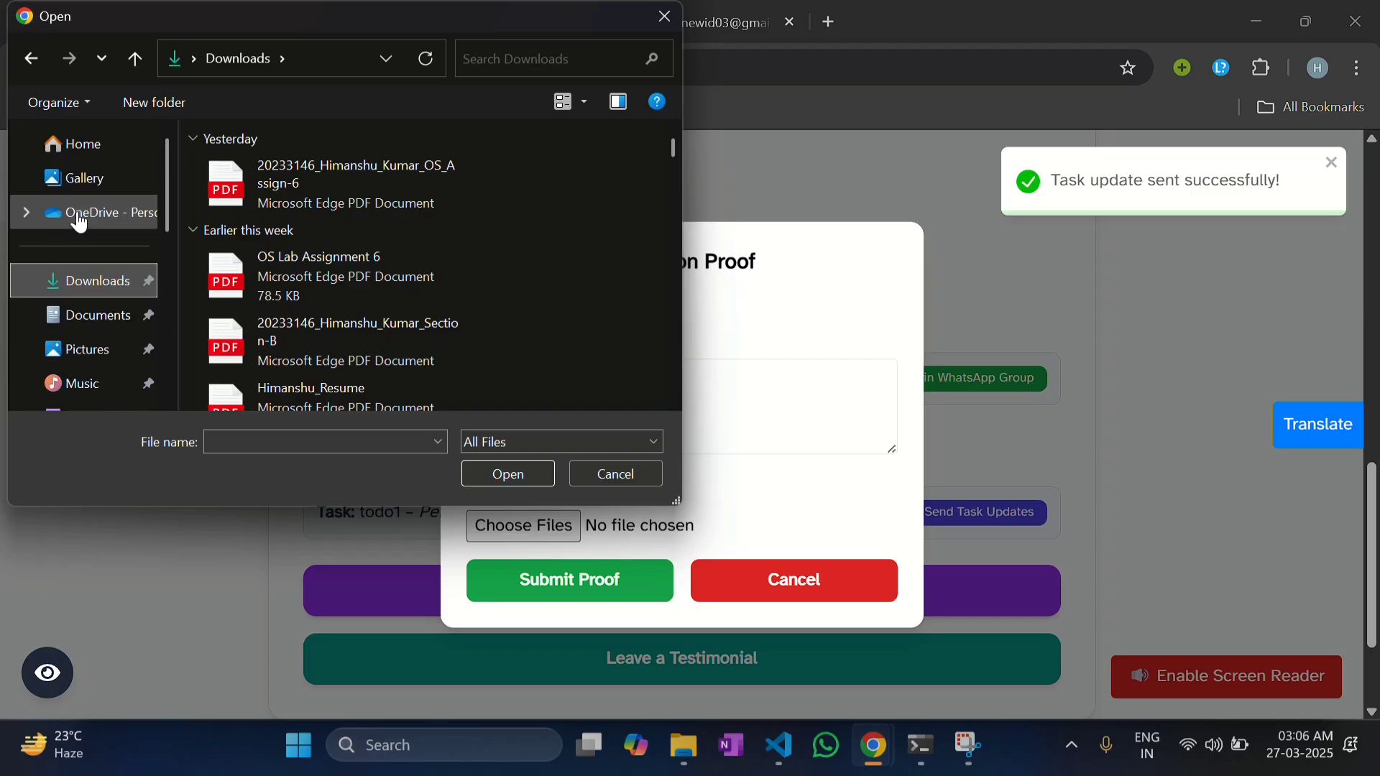
pyautogui.scroll(-6, 108, 237)
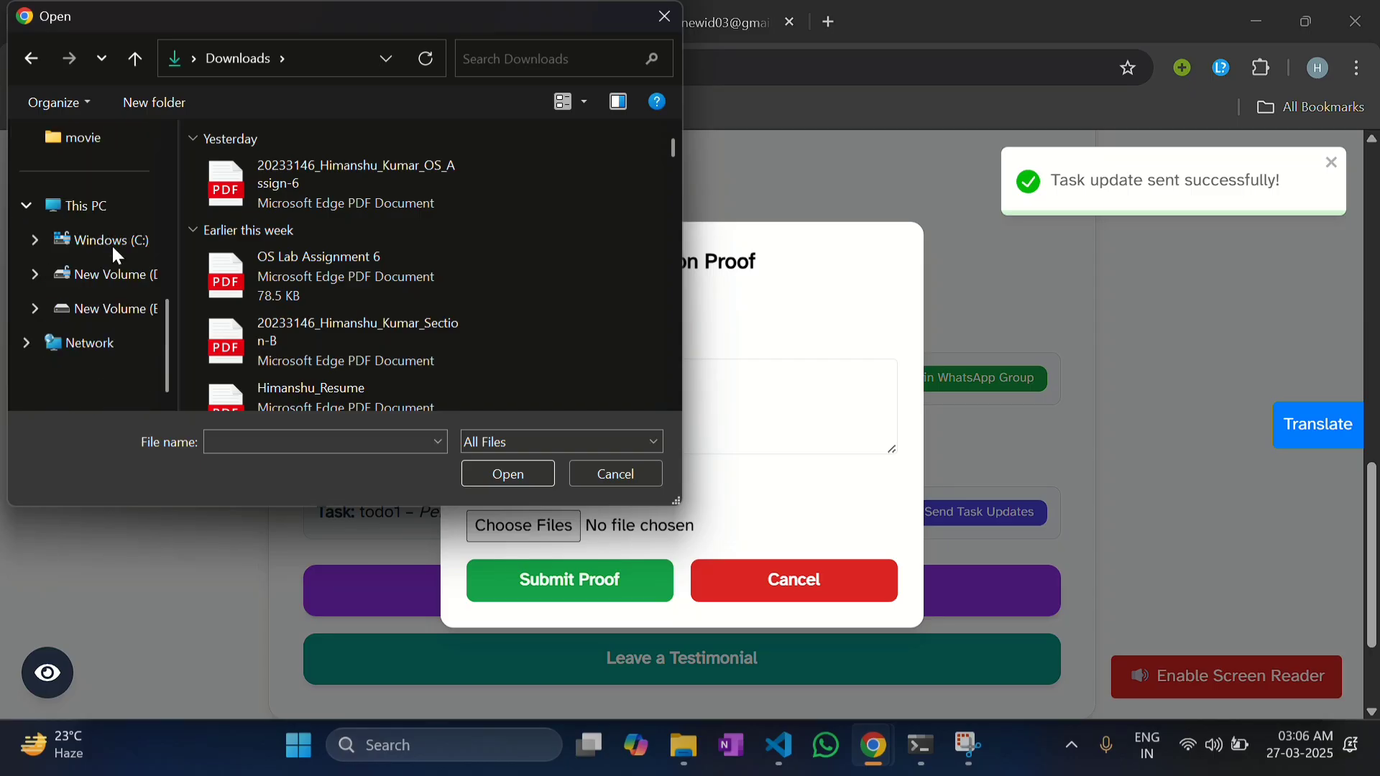
pyautogui.scroll(2, 114, 280)
pyautogui.scroll(4, 113, 280)
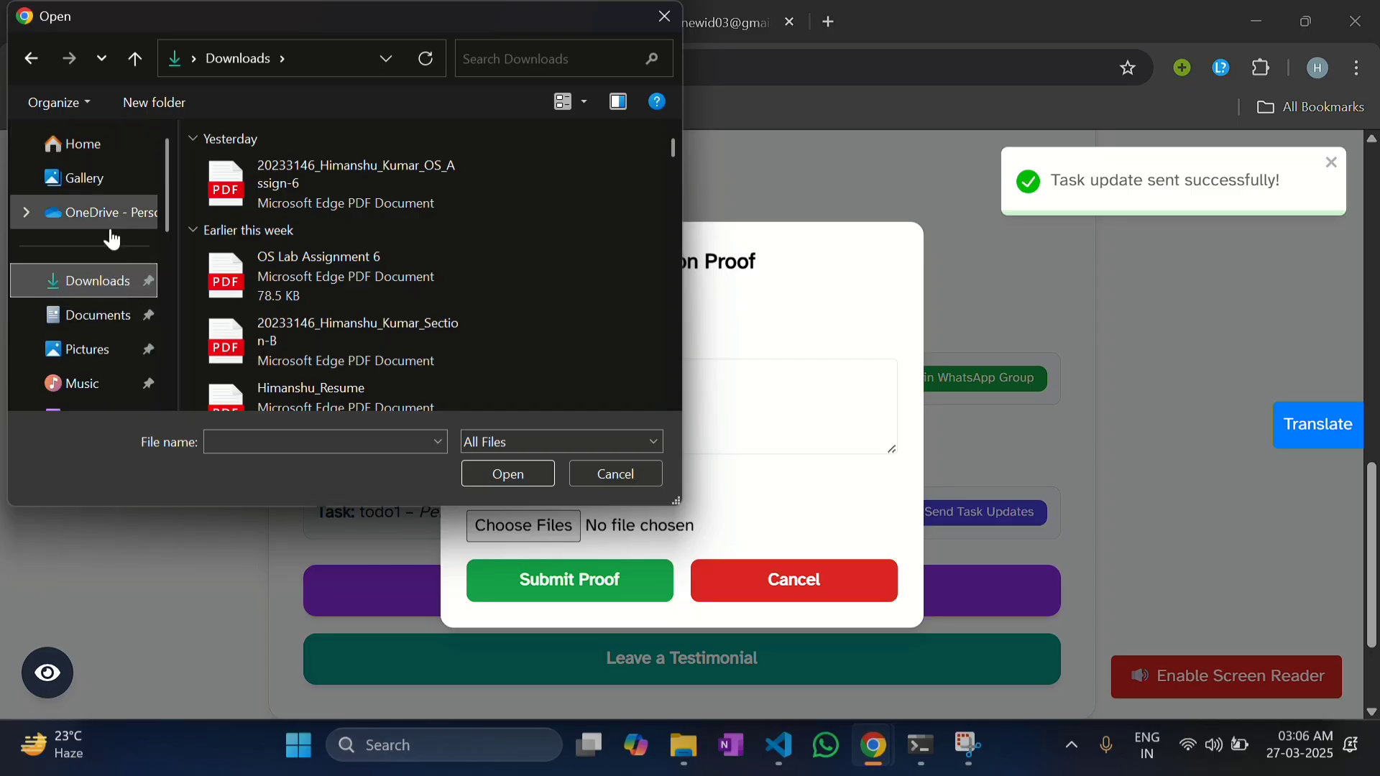
pyautogui.click(85, 181)
pyautogui.click(272, 270)
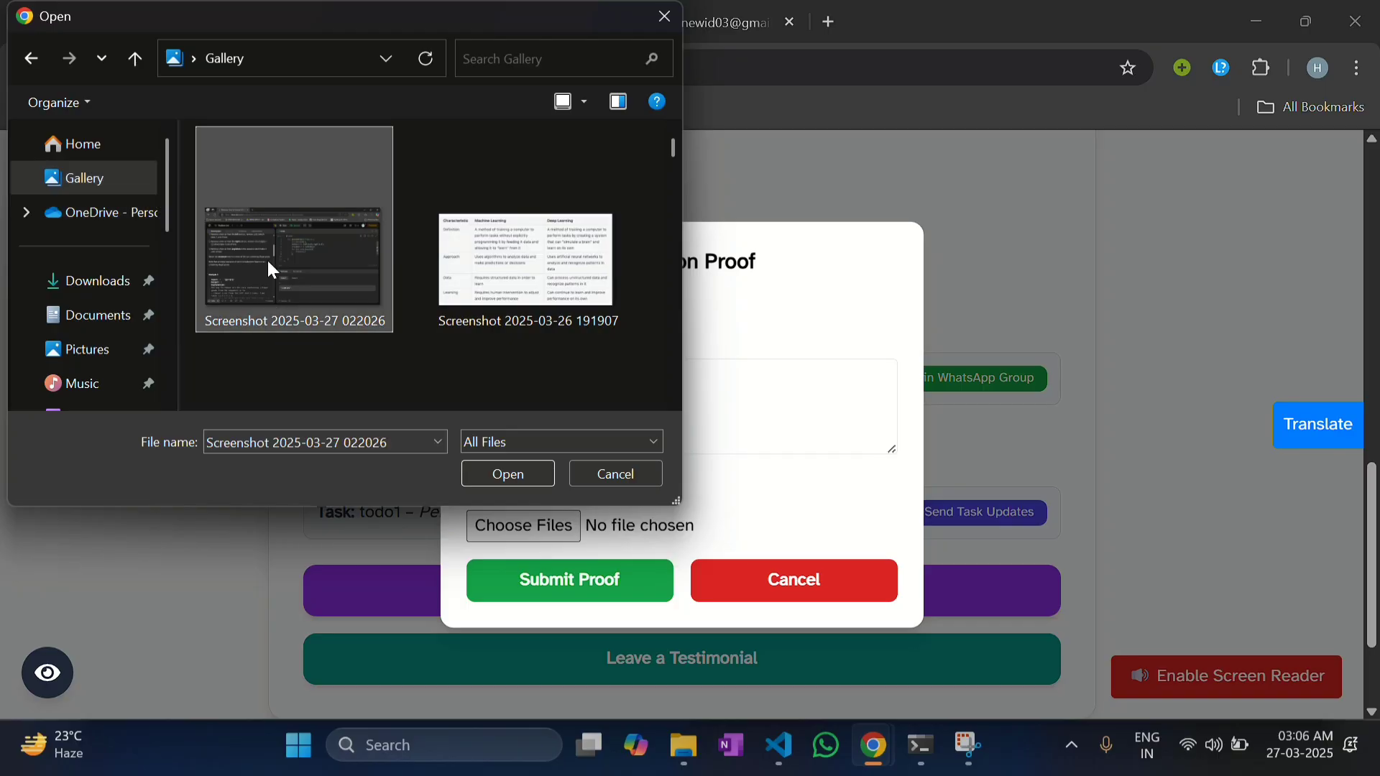
pyautogui.click(530, 473)
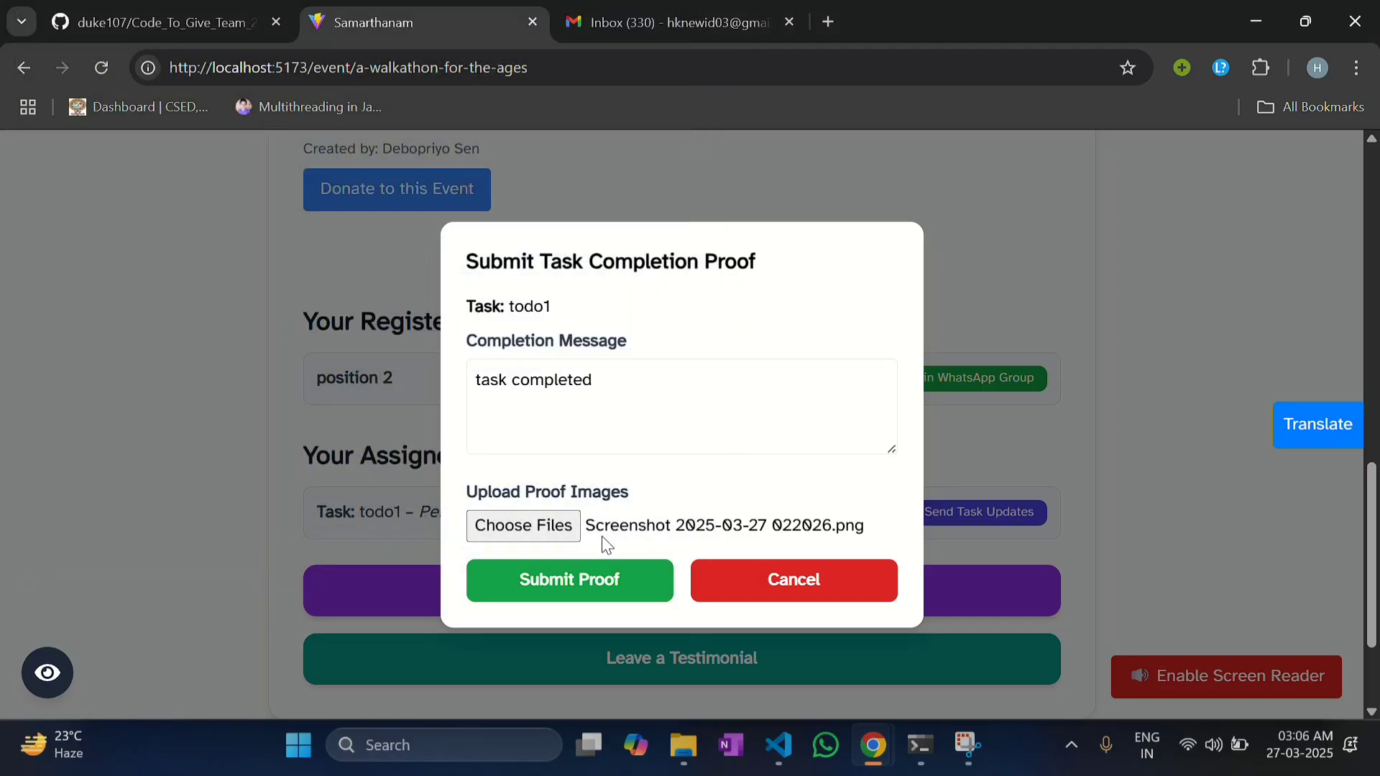
pyautogui.click(596, 571)
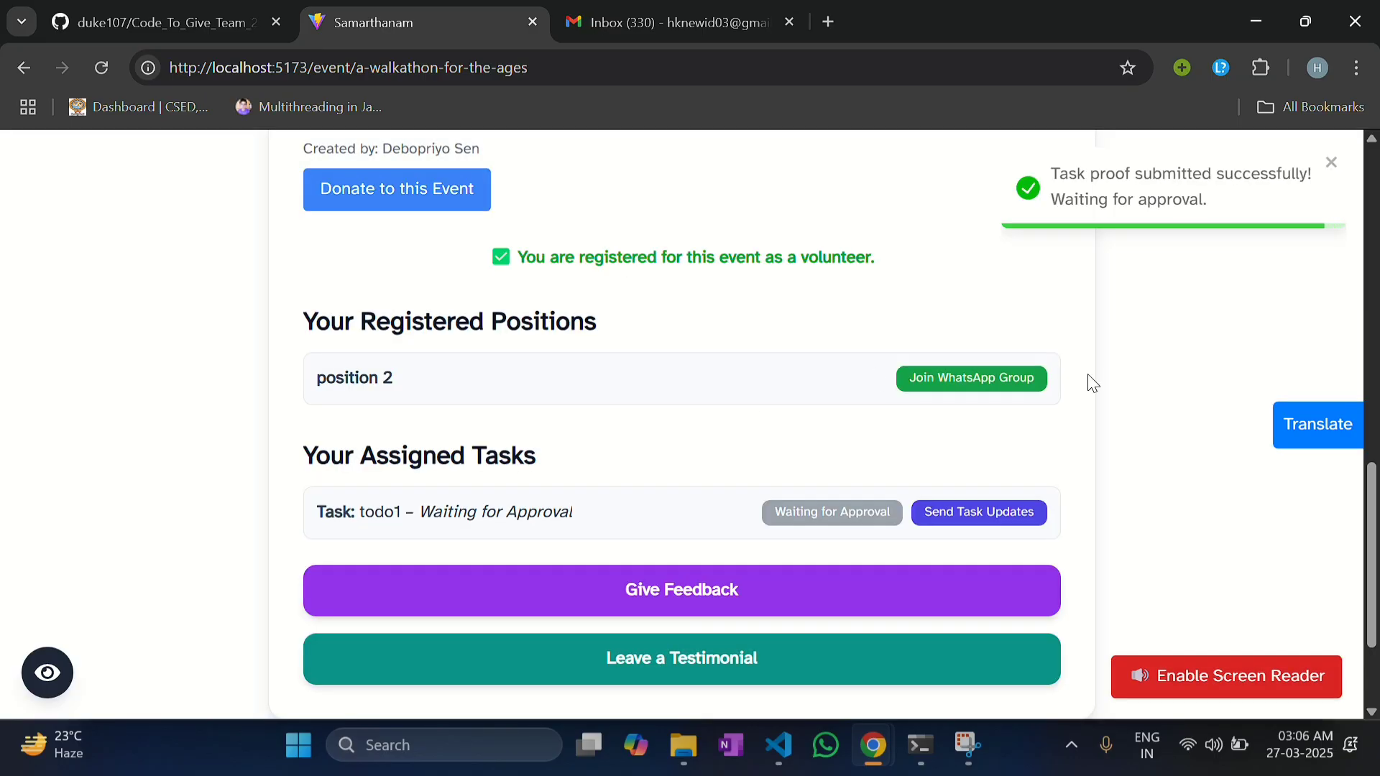
# Step: In the organiser's window, reload and expand position 2's volunteer to see todo1 as Proof Submitted
pyautogui.moveTo(885, 748)
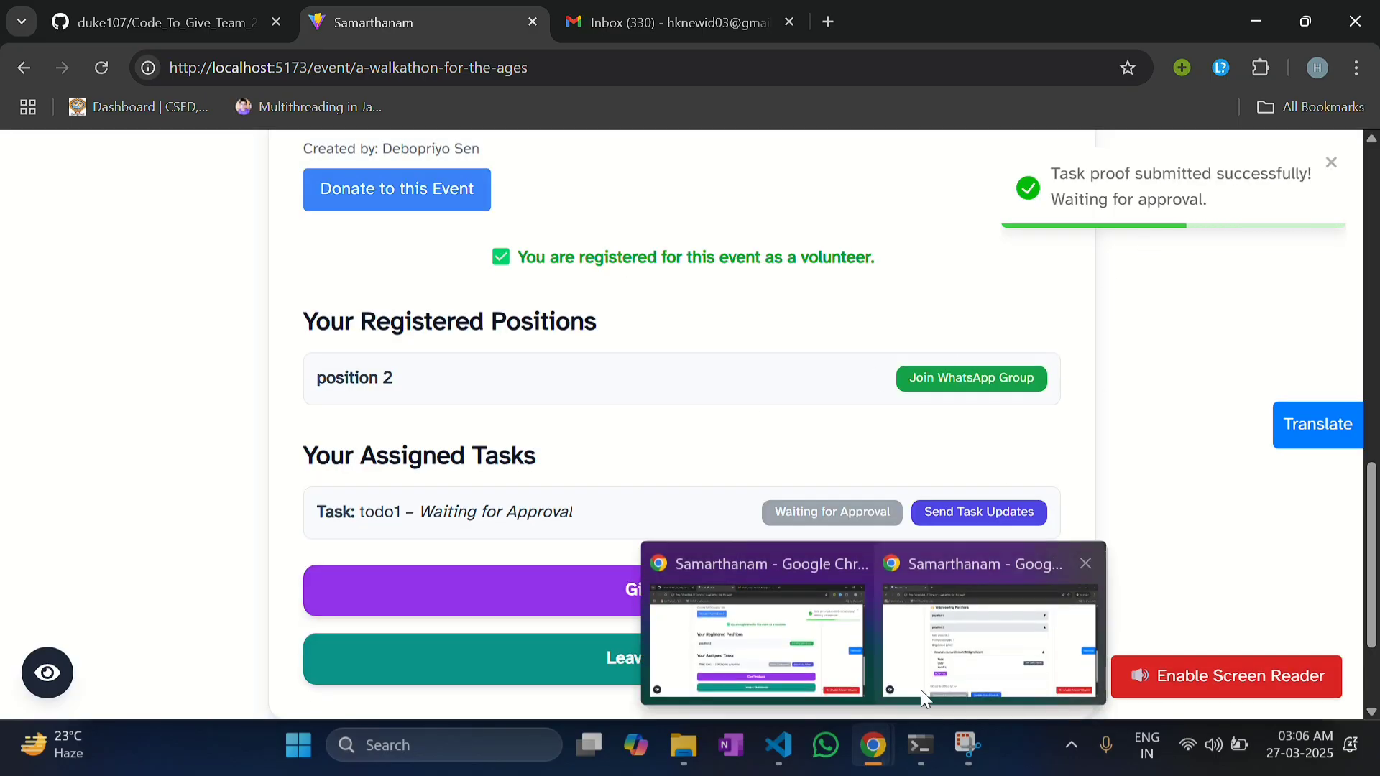
pyautogui.click(927, 683)
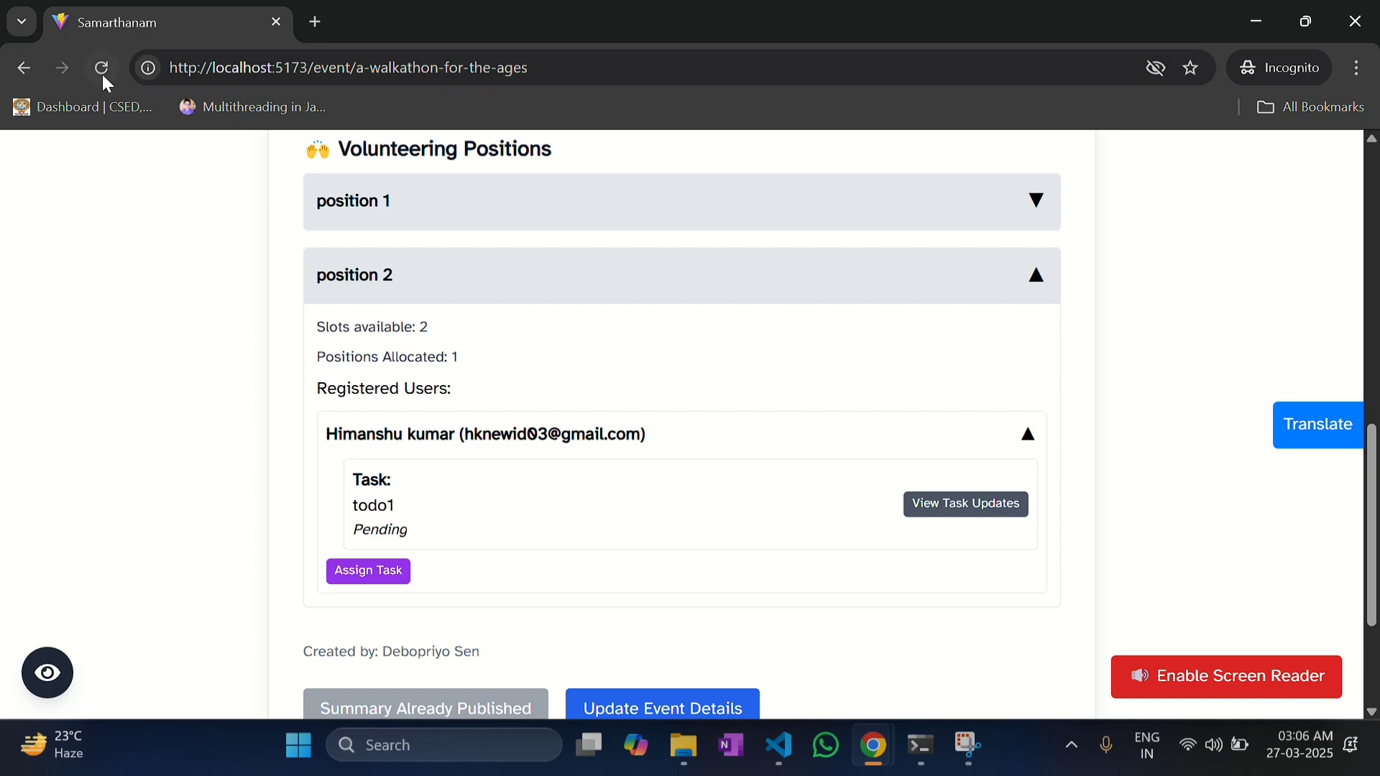
pyautogui.click(102, 74)
pyautogui.scroll(-7, 499, 389)
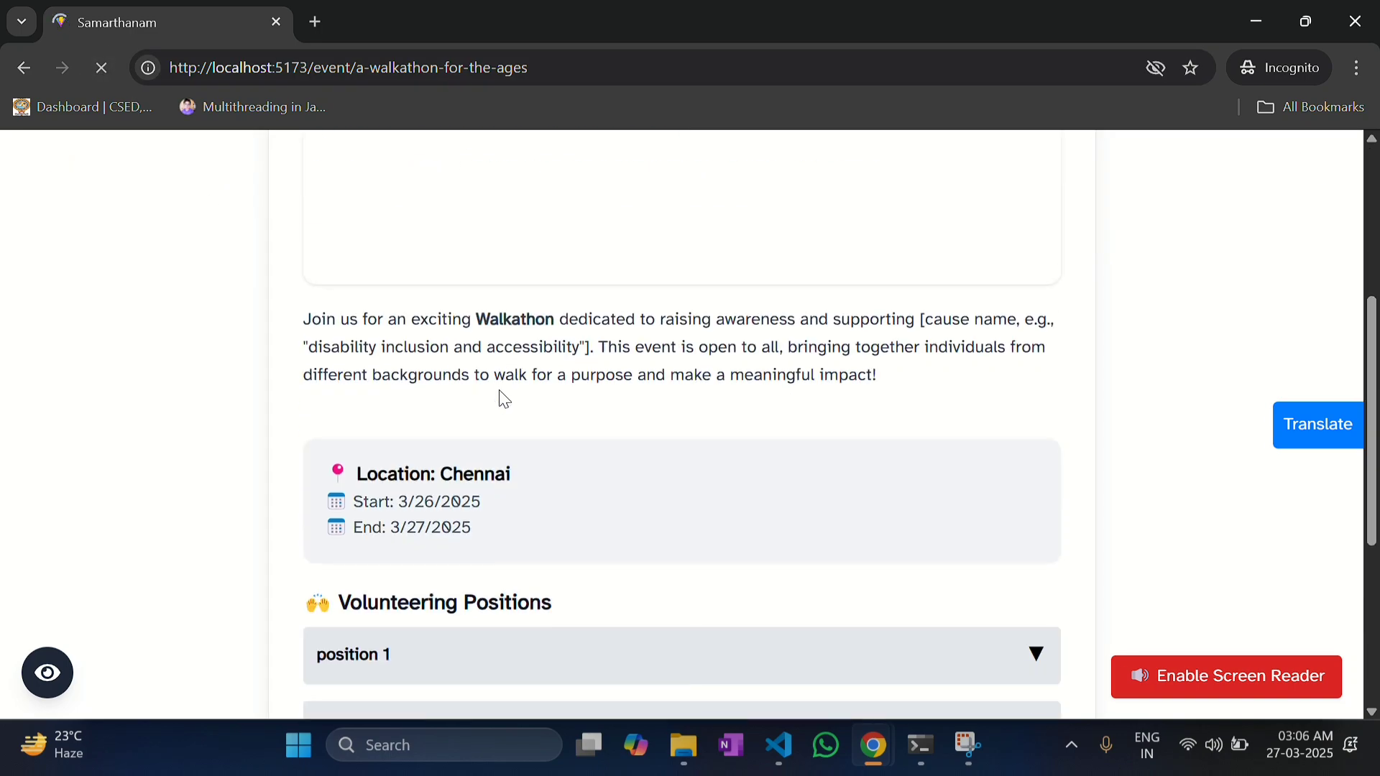
pyautogui.click(482, 523)
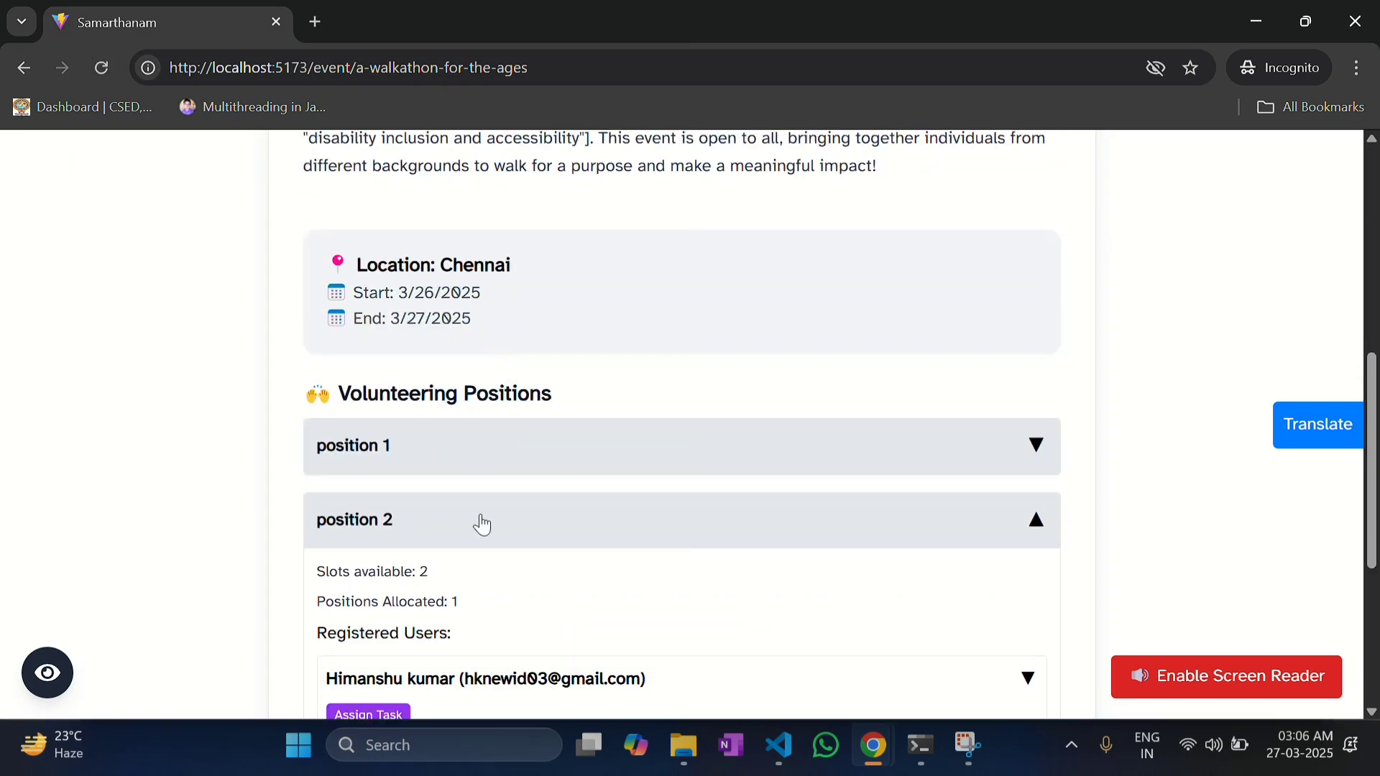
pyautogui.scroll(-1, 475, 526)
pyautogui.click(480, 581)
# Step: Review todo1's submitted proof message and image, then approve it
pyautogui.scroll(-1, 503, 581)
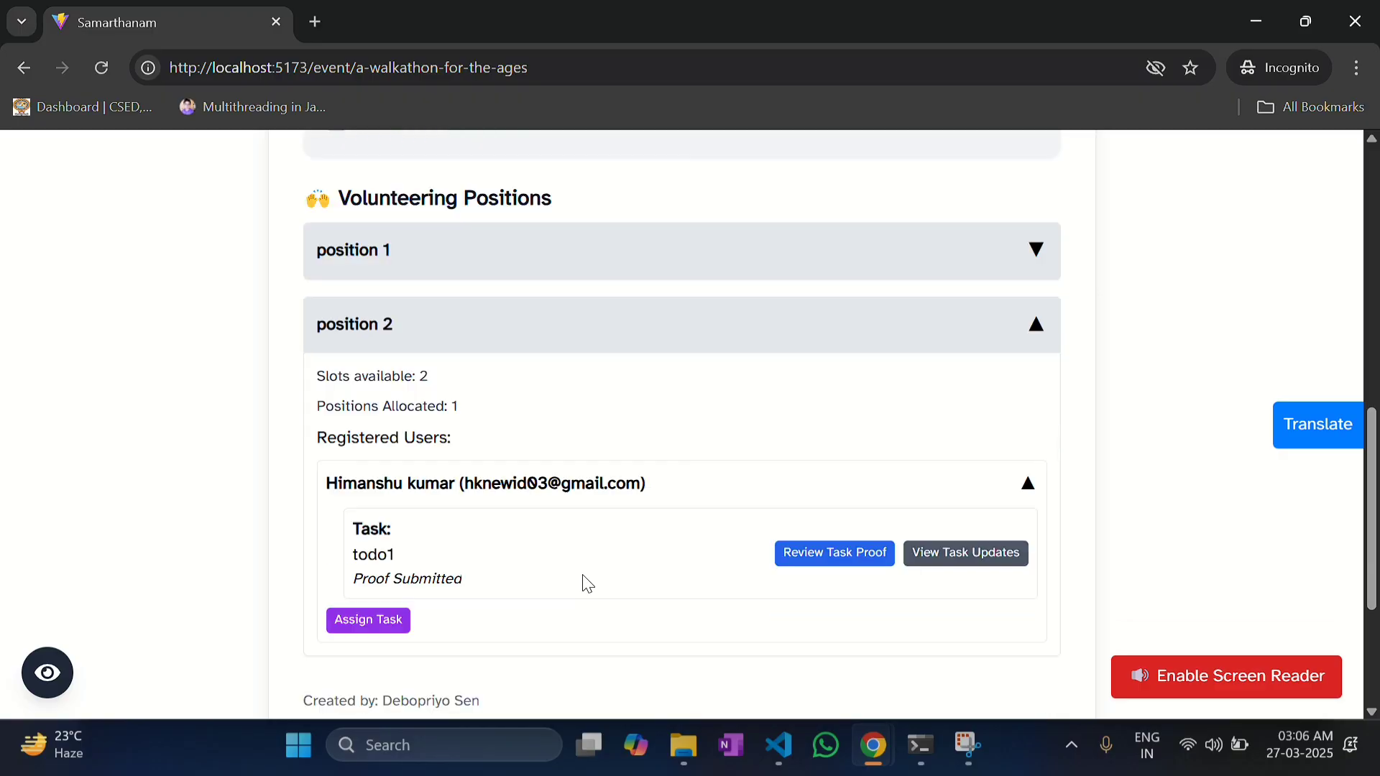
pyautogui.click(820, 568)
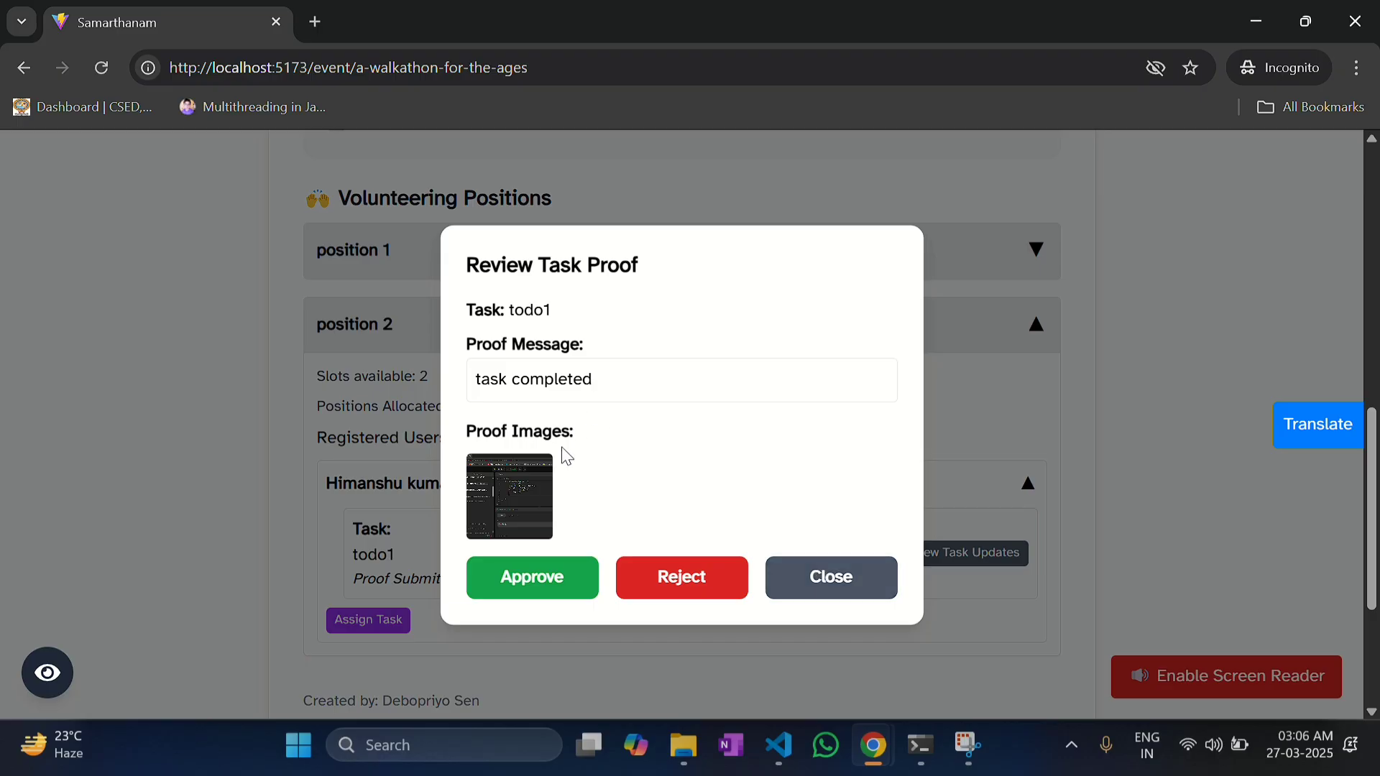
pyautogui.click(591, 580)
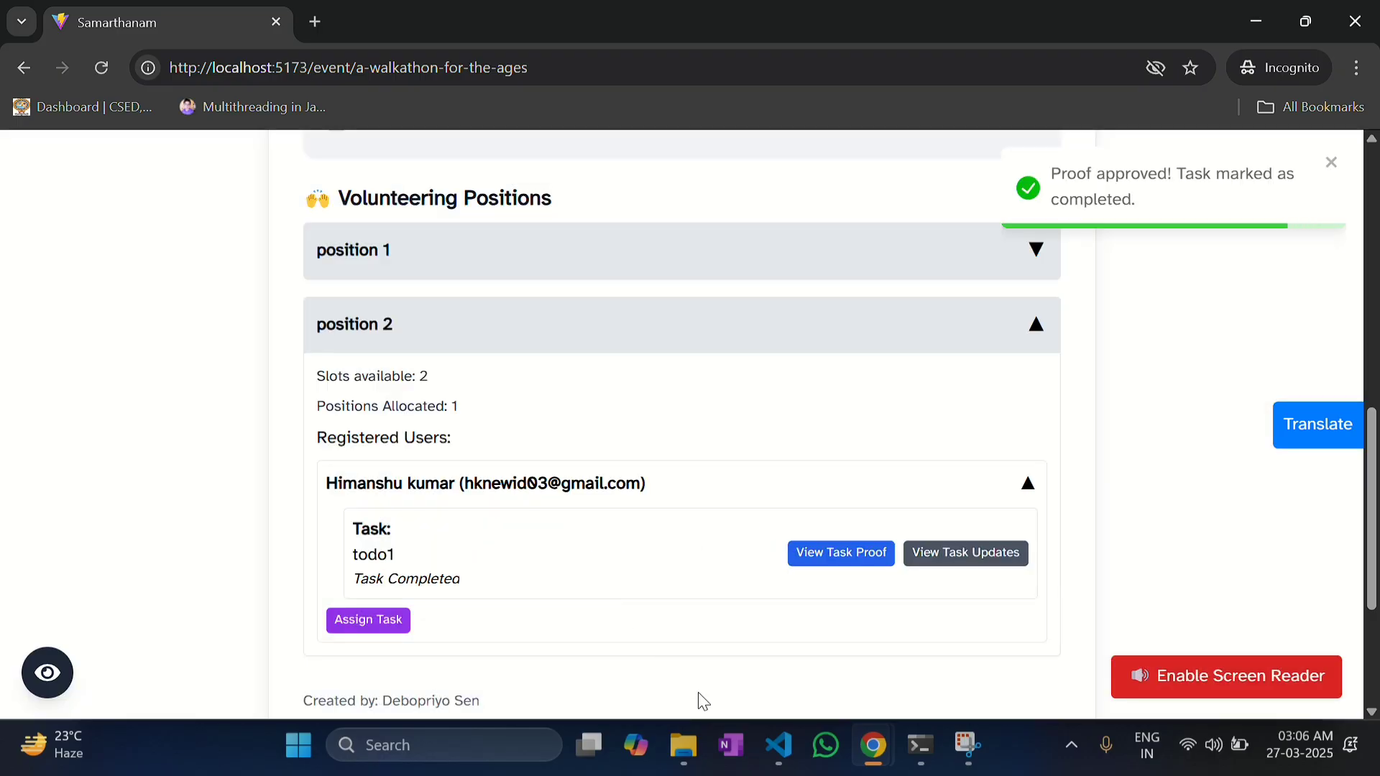
# Step: Reload the volunteer's walkathon page and confirm todo1 now reads Task Completed
pyautogui.moveTo(858, 755)
pyautogui.click(758, 625)
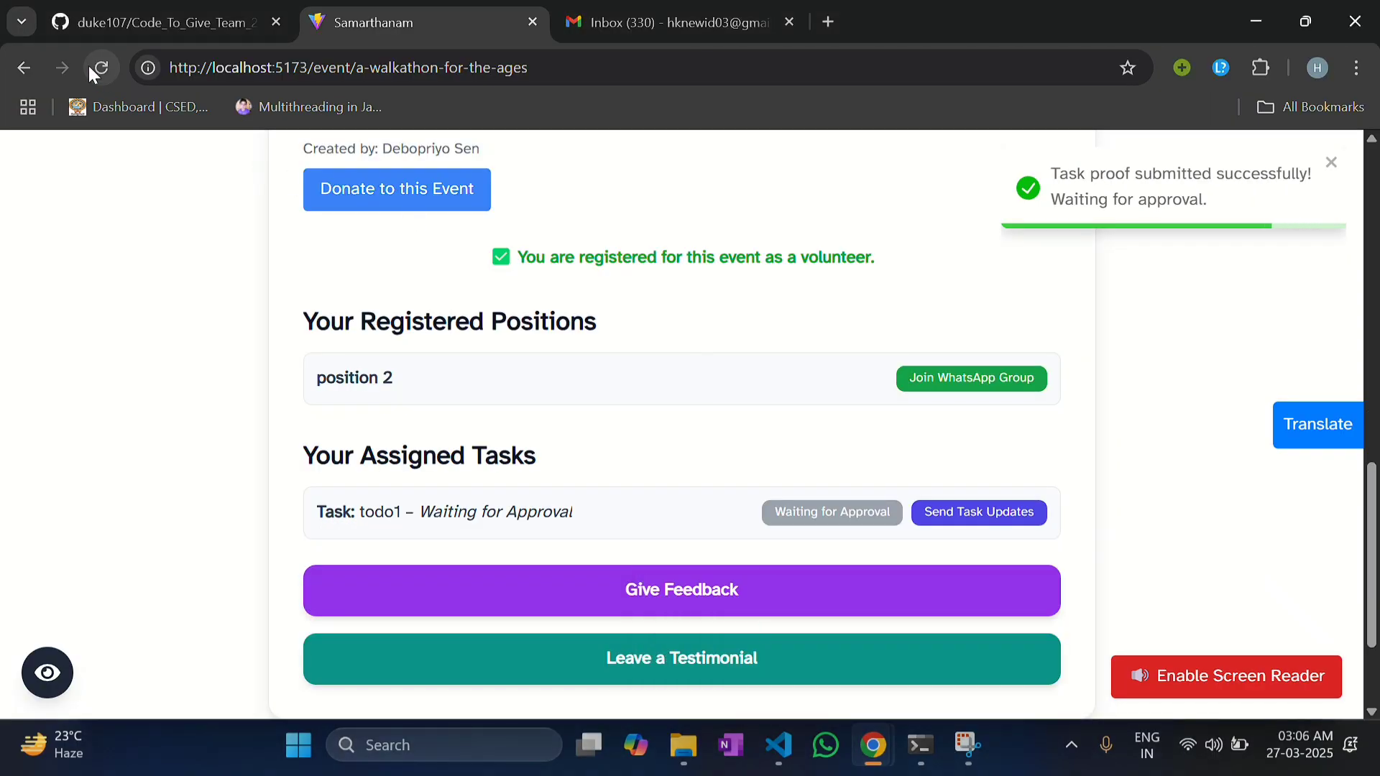
pyautogui.click(100, 68)
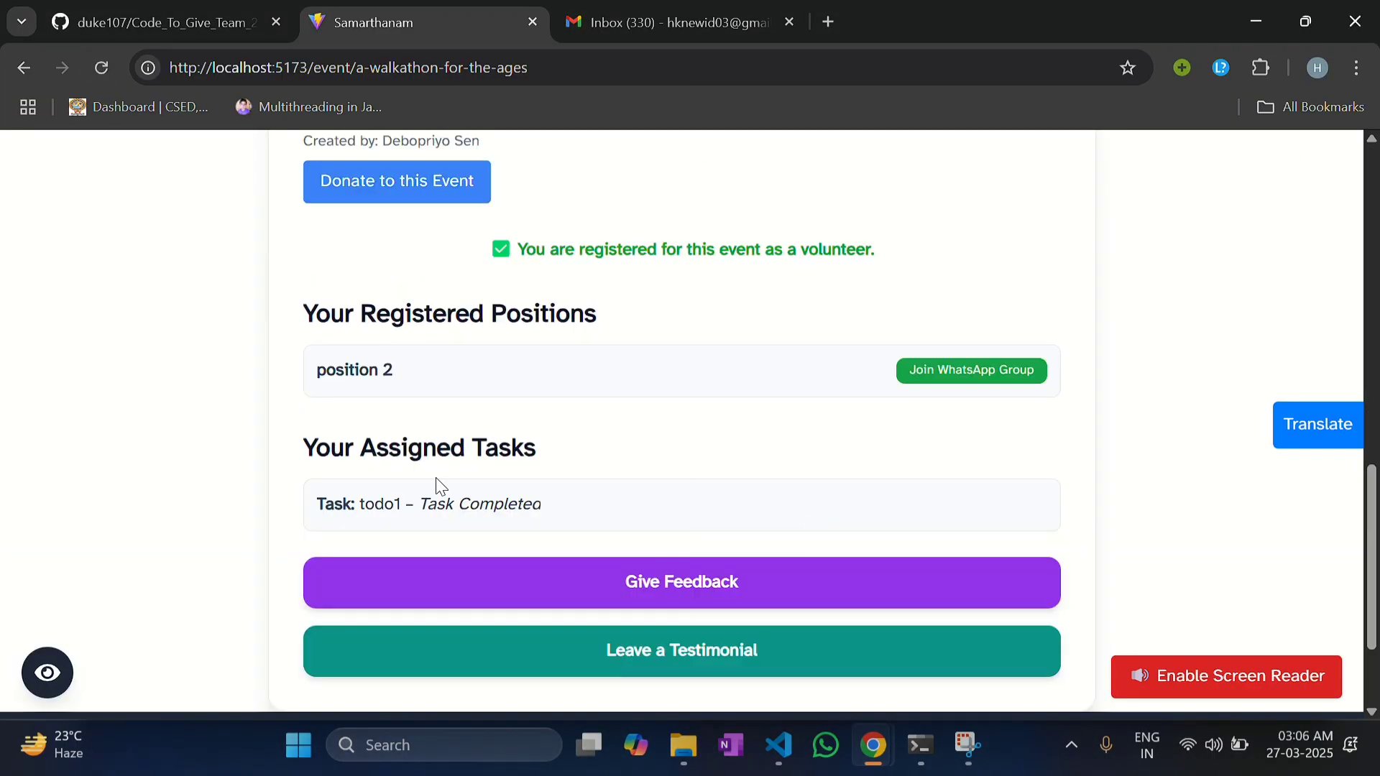
pyautogui.moveTo(322, 496); pyautogui.dragTo(542, 507)
pyautogui.click(540, 506)
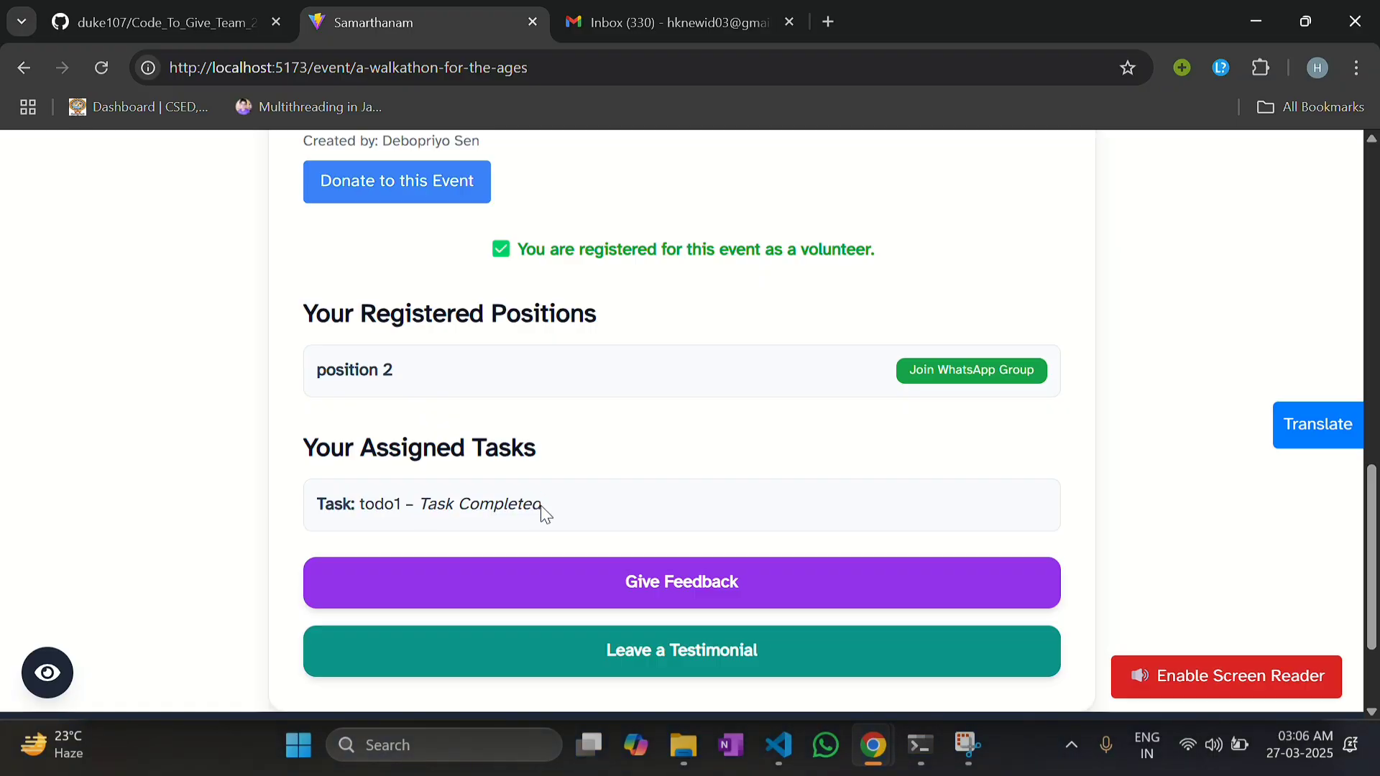
pyautogui.scroll(12, 540, 506)
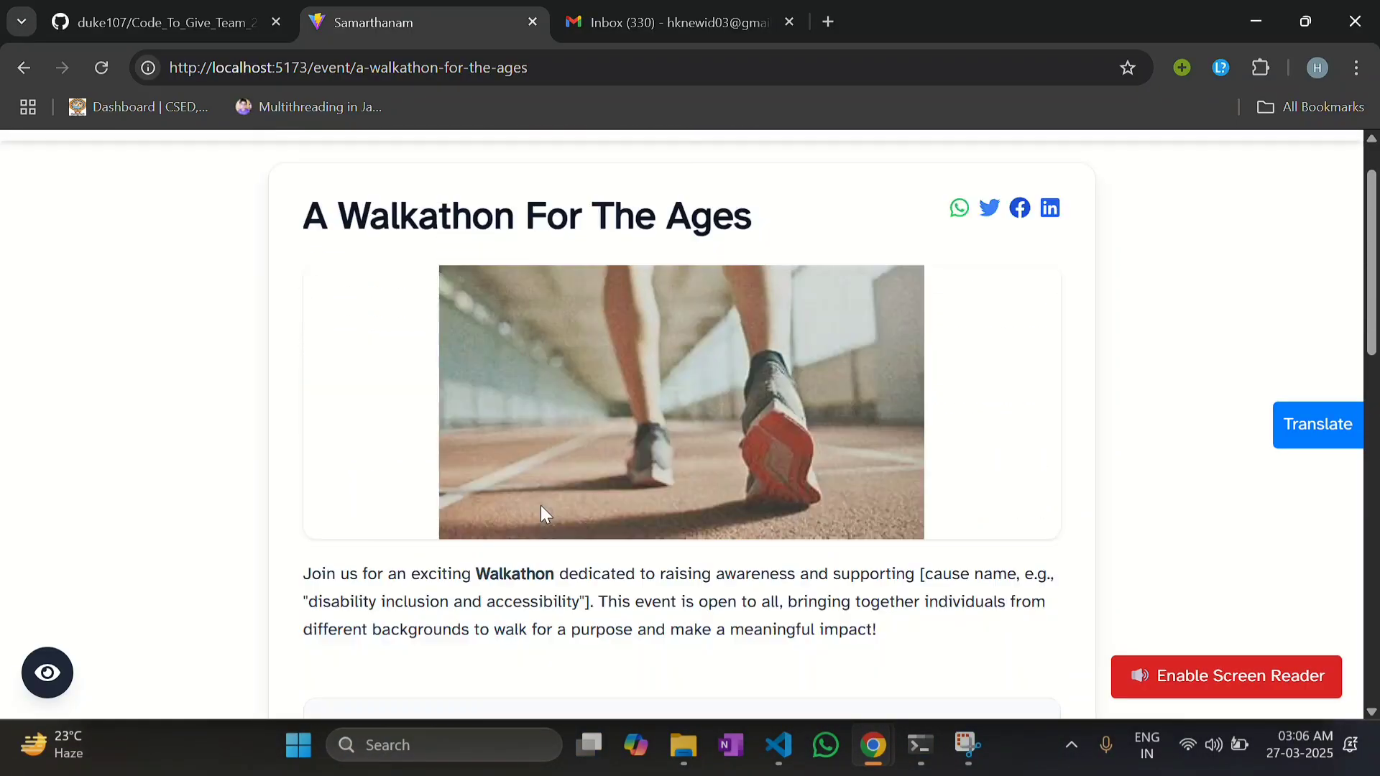
pyautogui.scroll(-3, 541, 505)
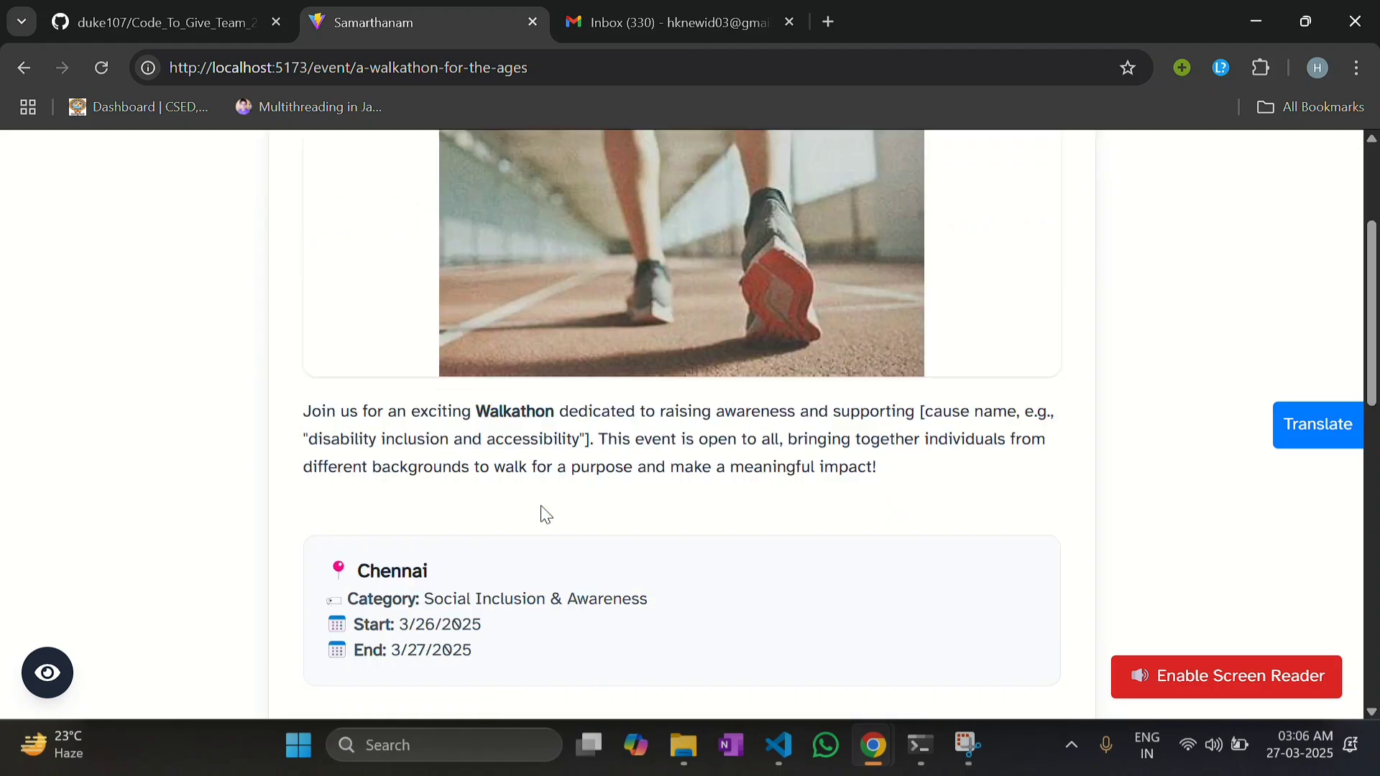
pyautogui.moveTo(410, 515); pyautogui.dragTo(511, 552)
pyautogui.click(510, 553)
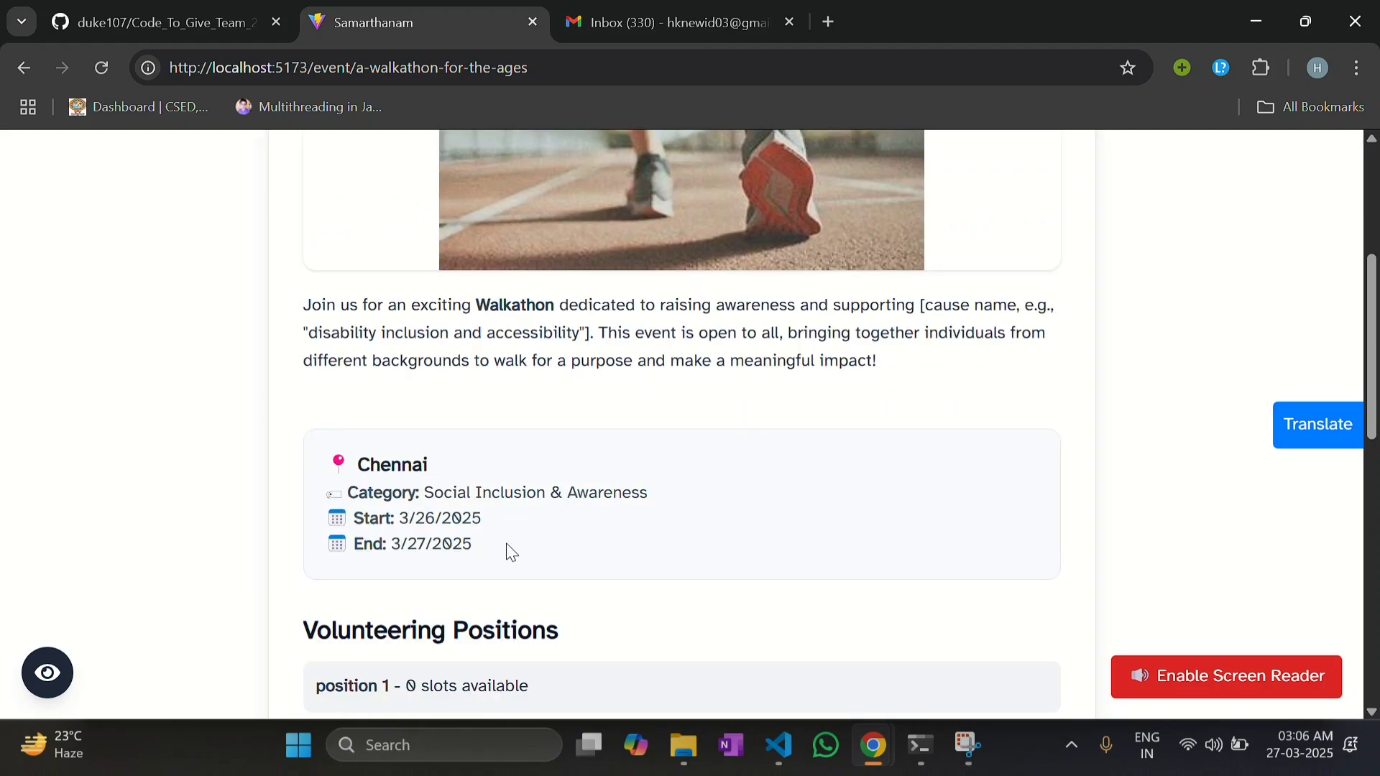
pyautogui.scroll(-10, 510, 552)
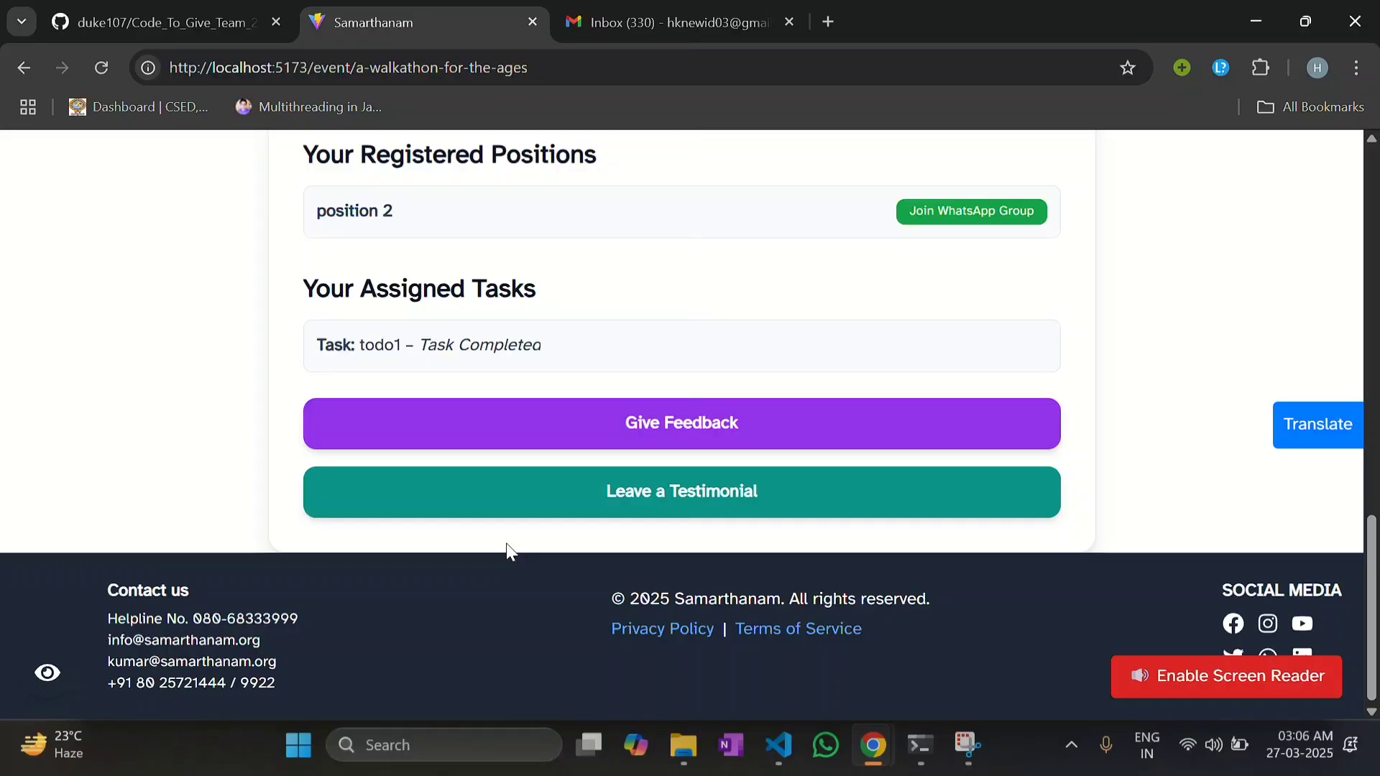
# Step: Rate the walkathon 9, answer Yes, and praise the smooth organisation and good food
pyautogui.click(728, 436)
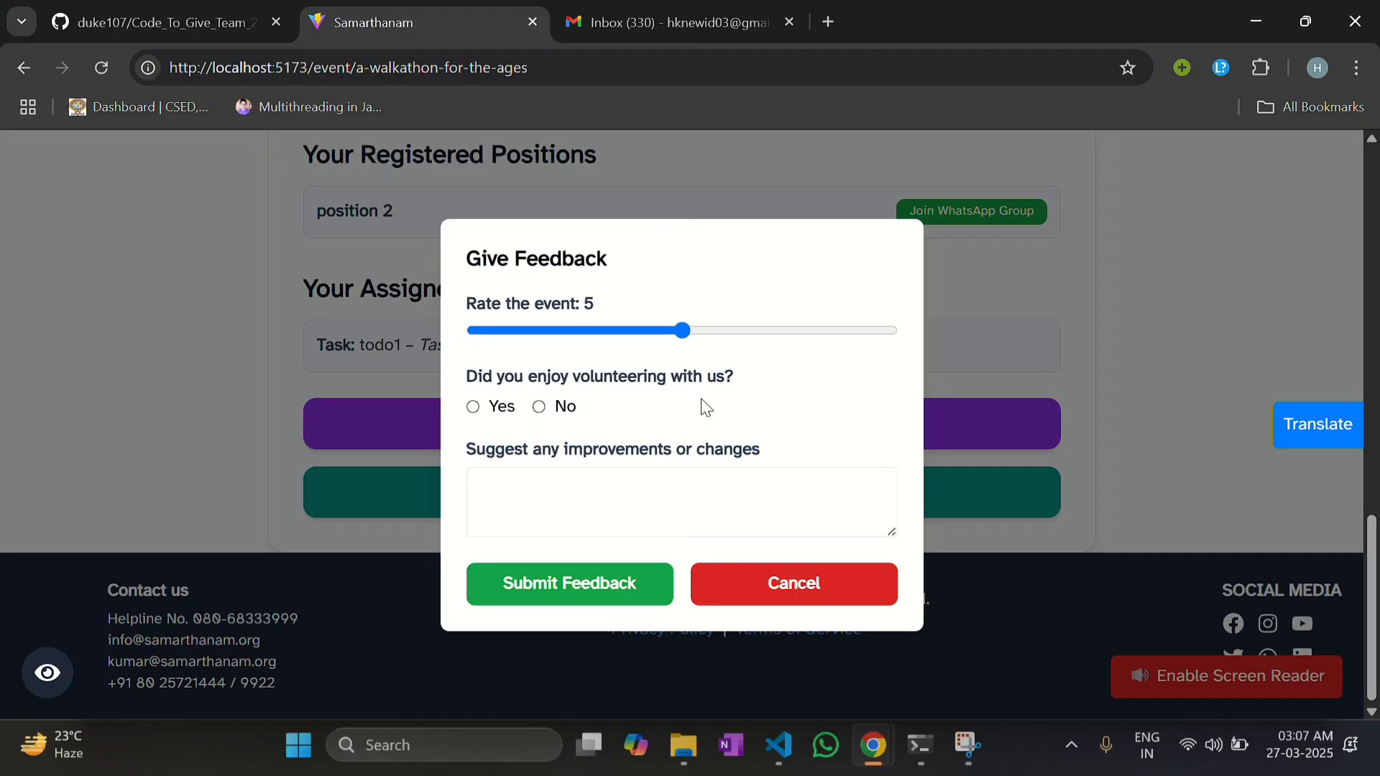
pyautogui.click(866, 330)
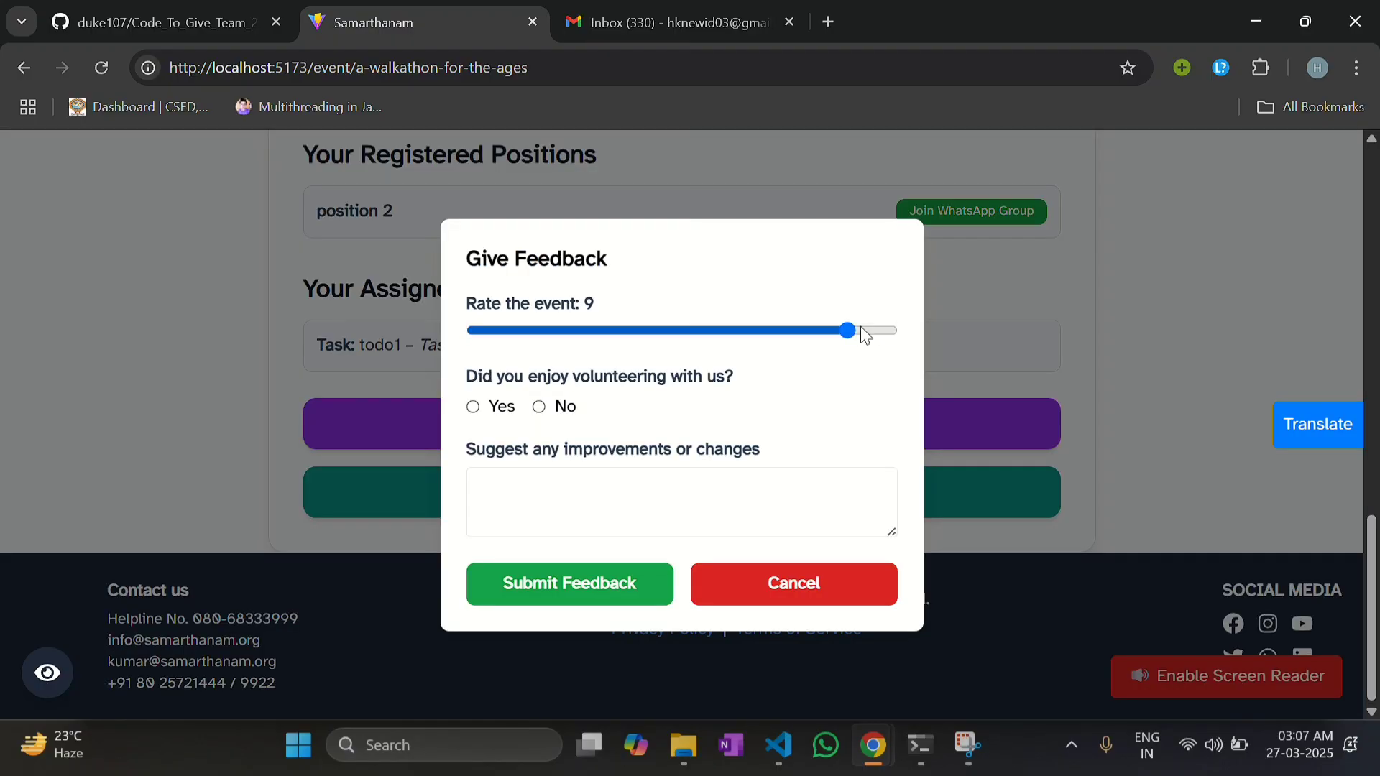
pyautogui.click(473, 407)
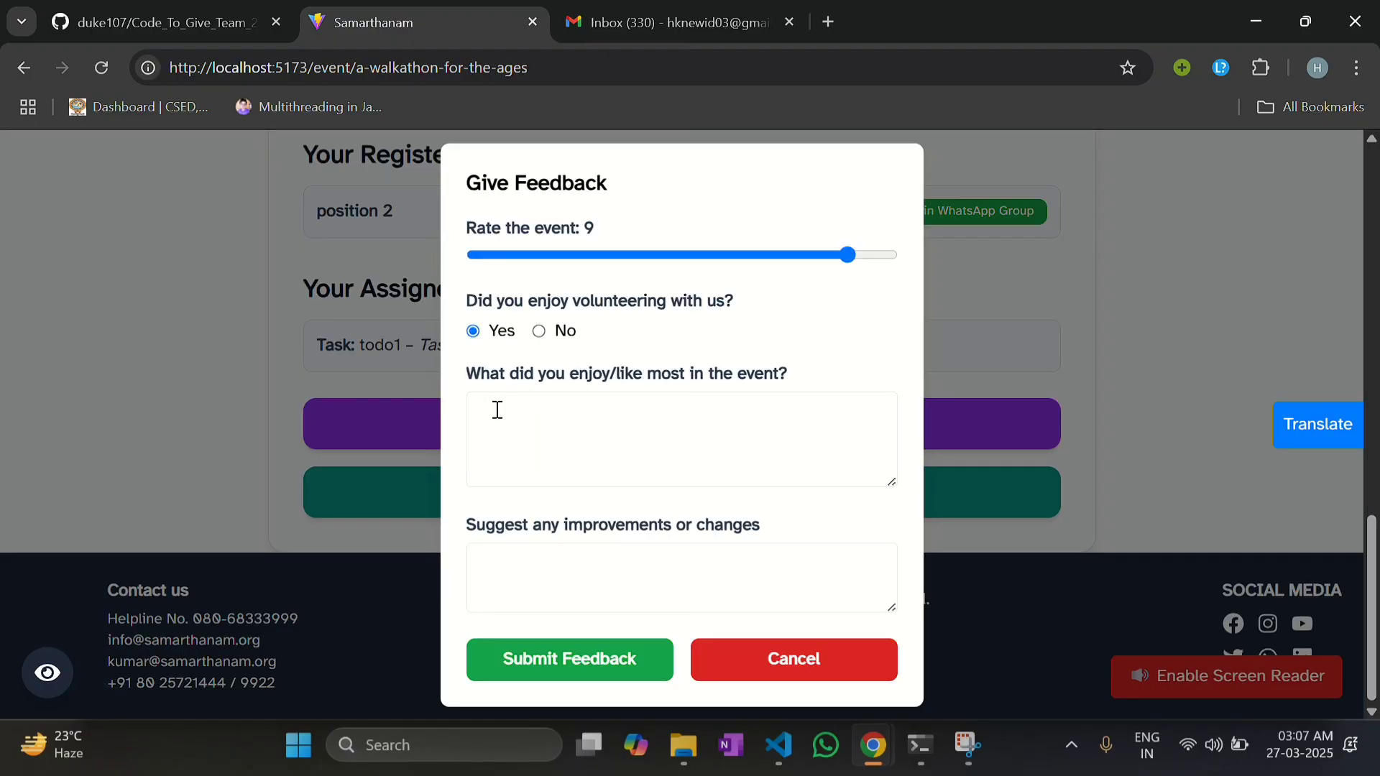
pyautogui.click(498, 410)
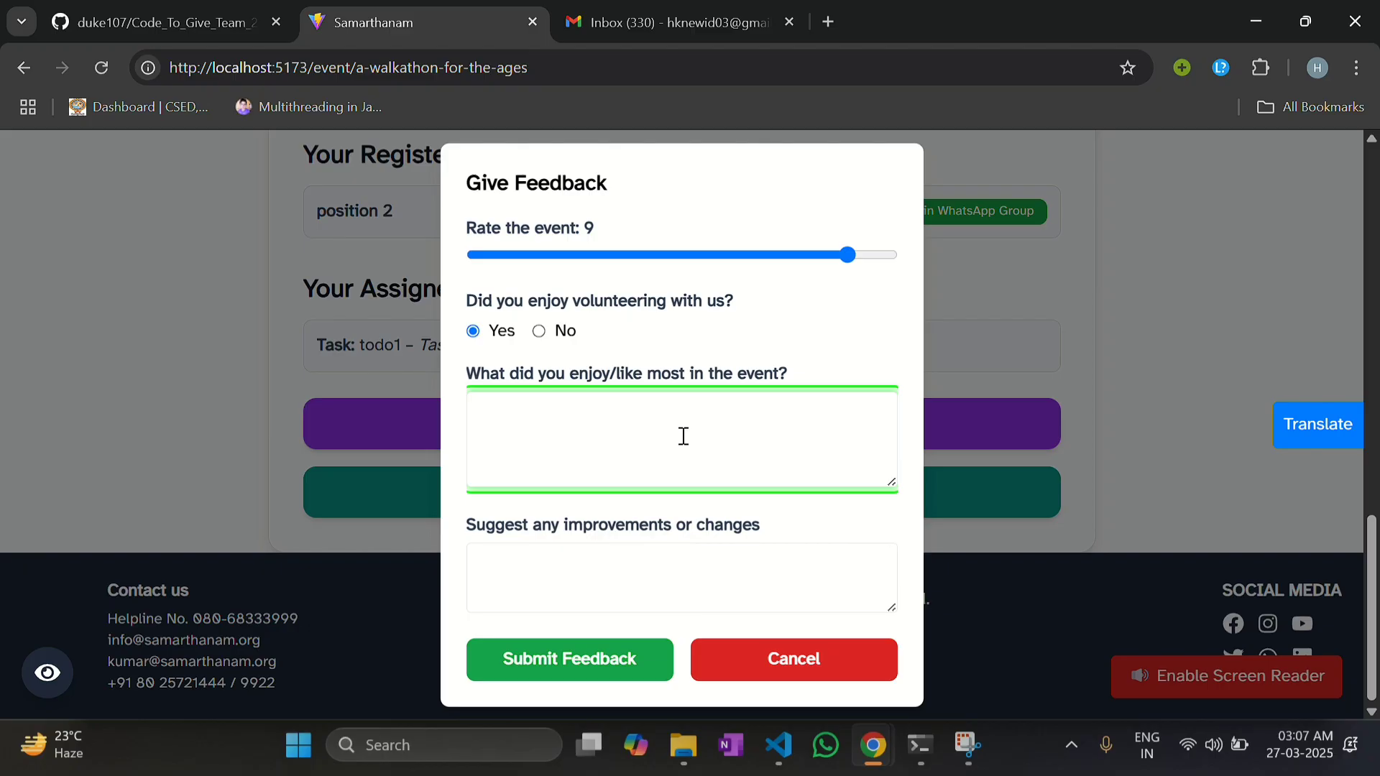
pyautogui.write('The event organisation wa')
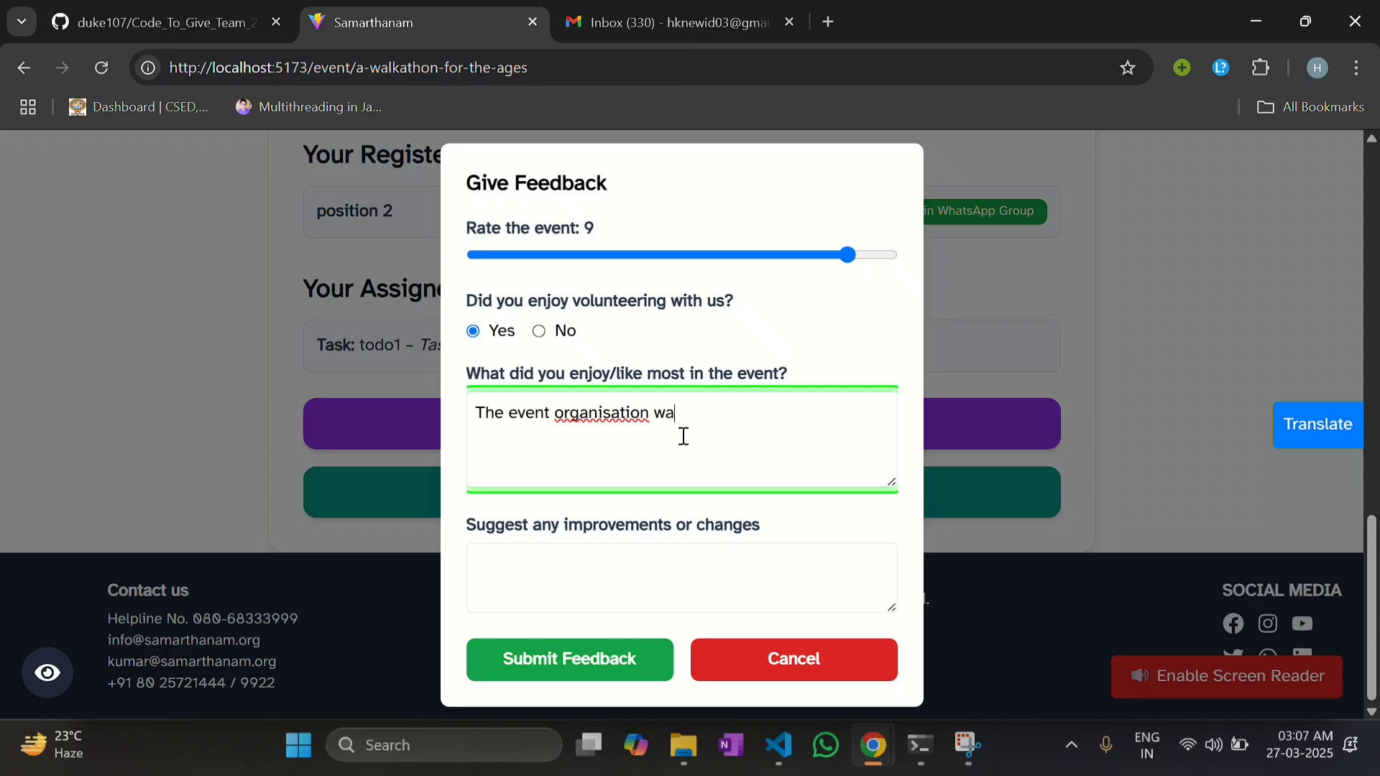
pyautogui.write('s smooth and brilliant')
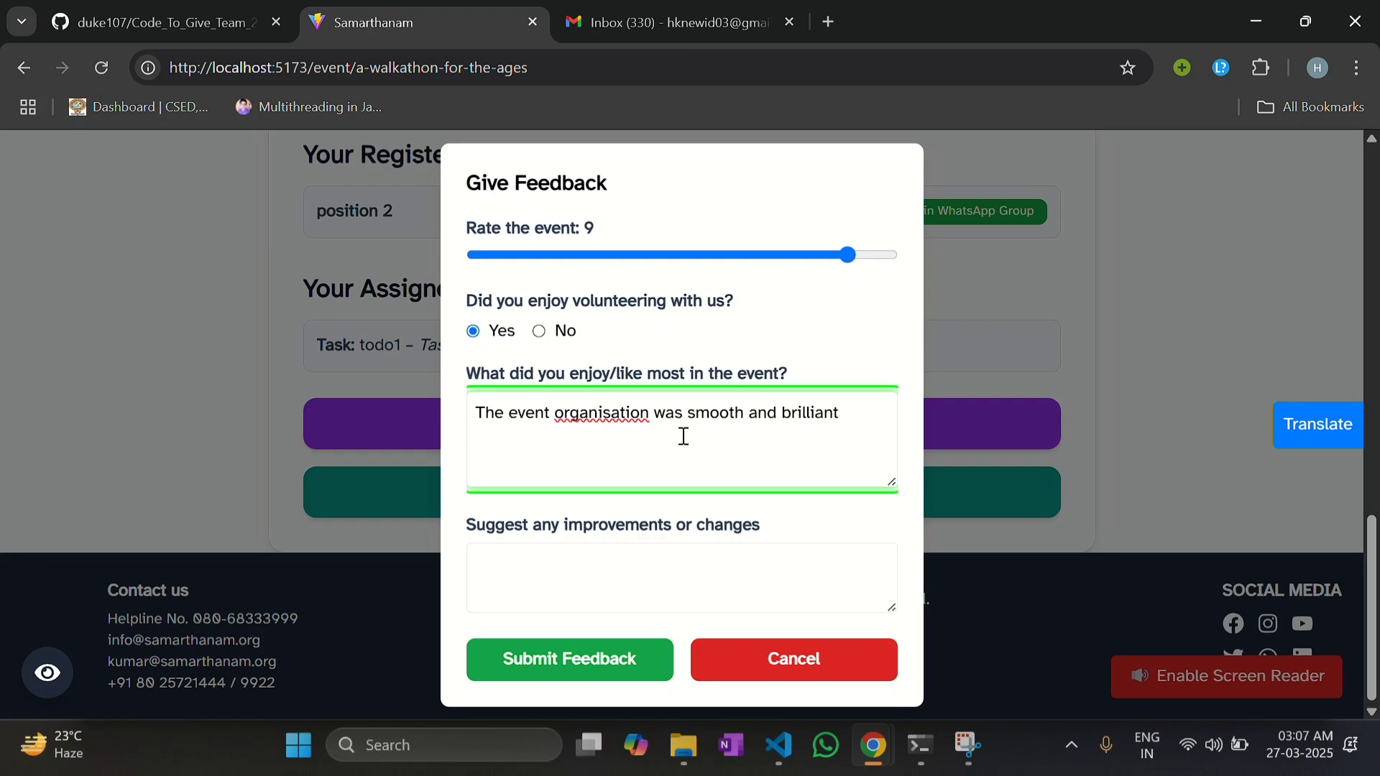
pyautogui.click(539, 555)
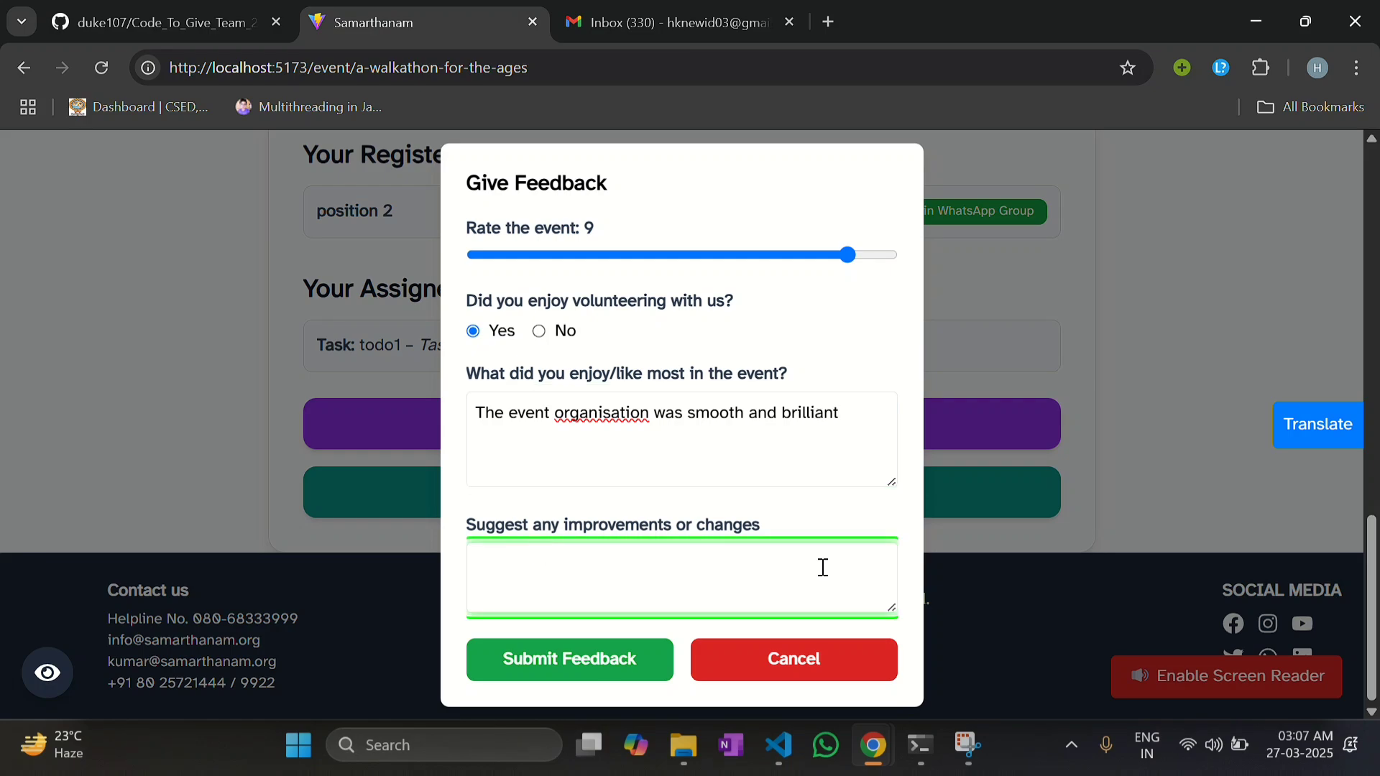
pyautogui.click(859, 414)
pyautogui.write('the')
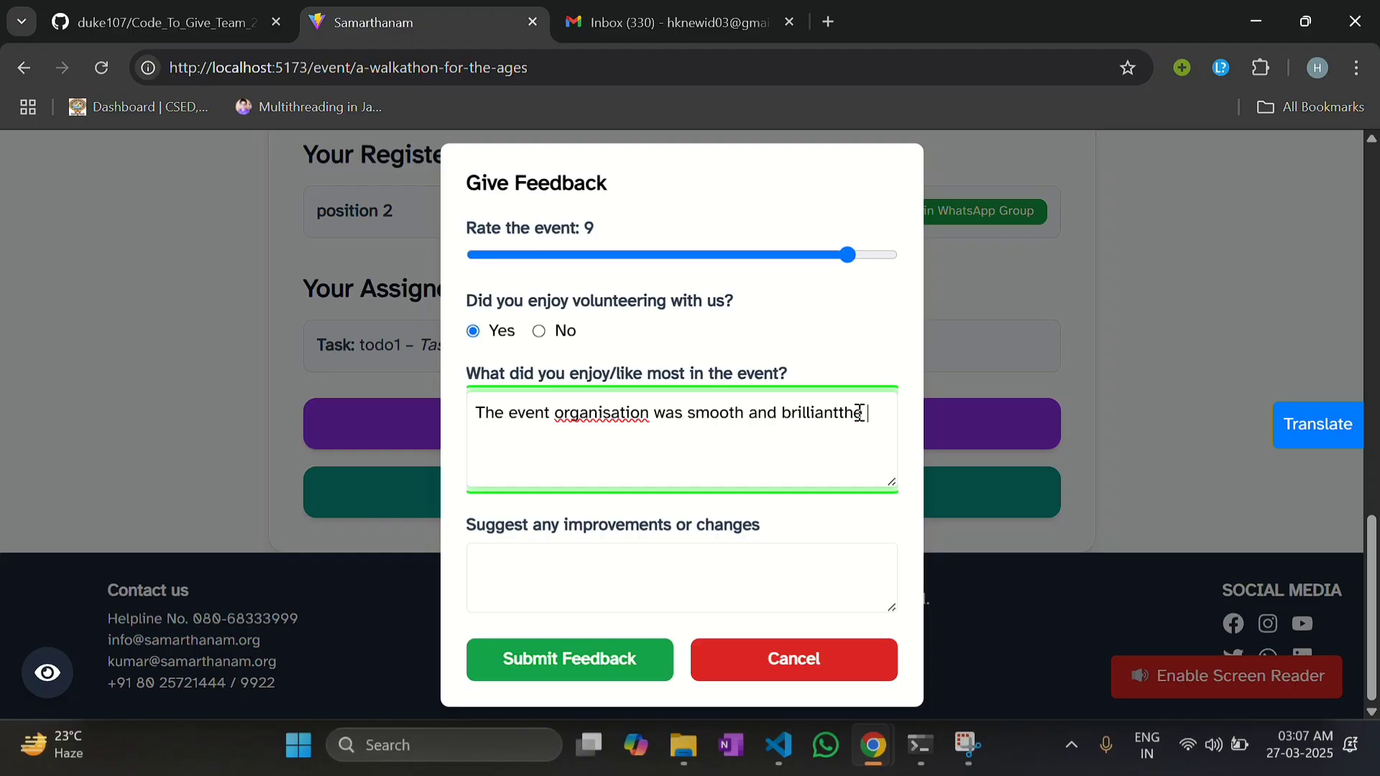
pyautogui.write(' food was good')
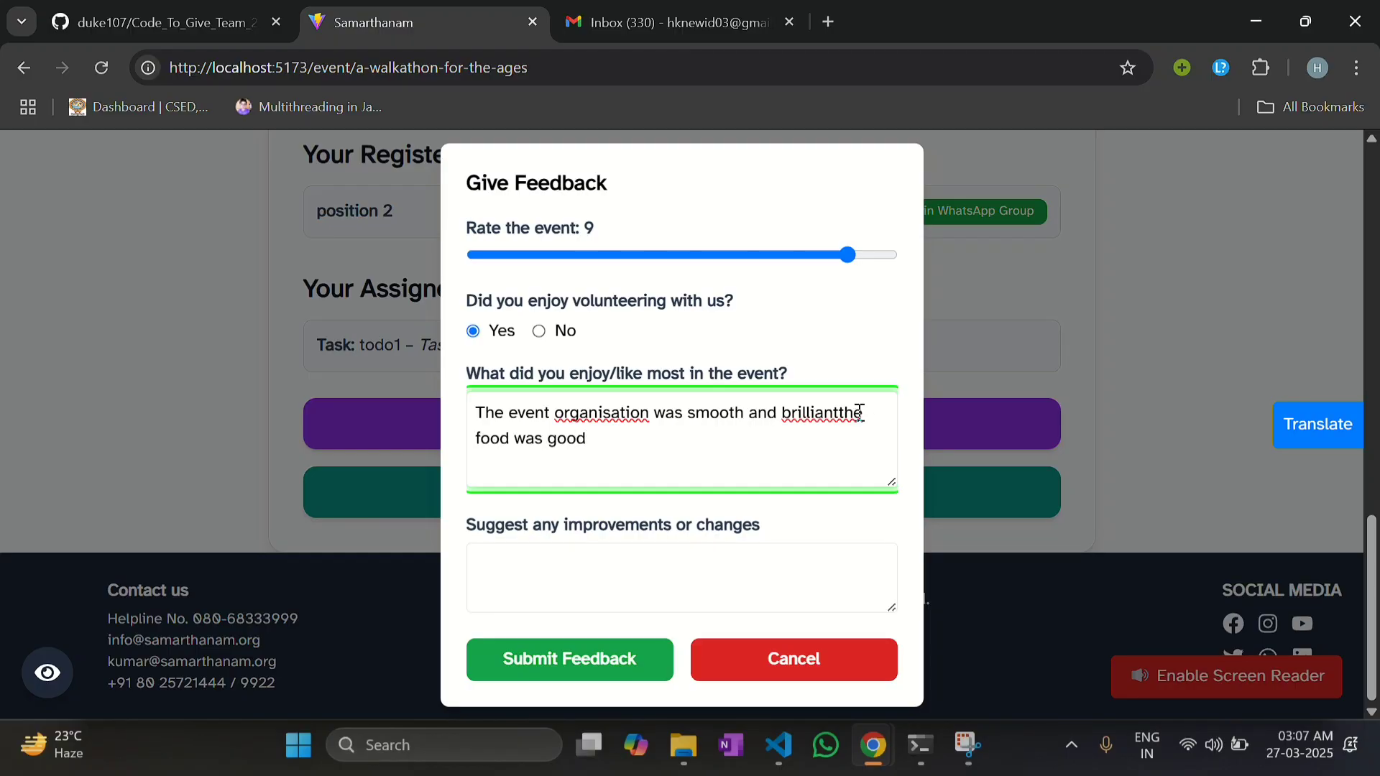
# Step: Suggest that timing and sanitisation could be improved
pyautogui.click(650, 553)
pyautogui.write('timing ans')
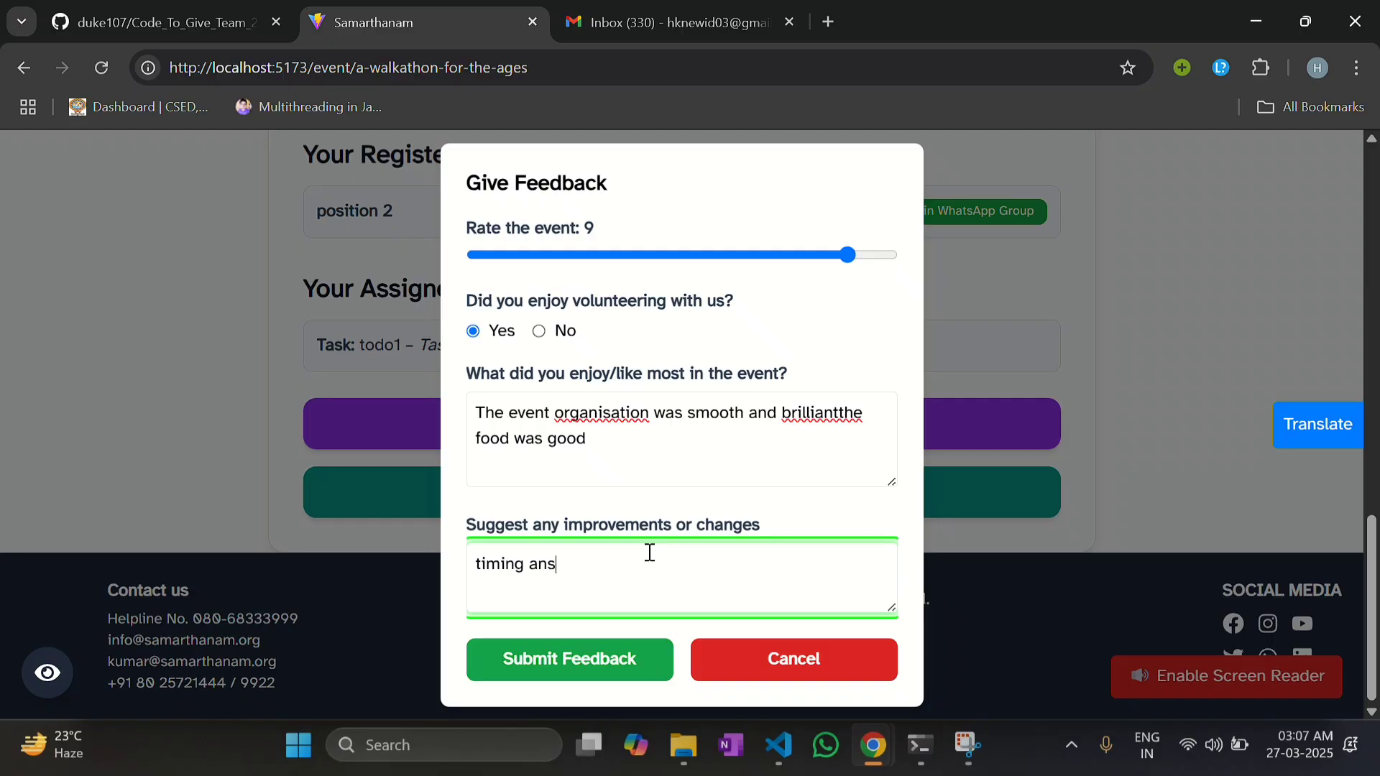
pyautogui.press('BackSpace')
pyautogui.write('d sanitisation c')
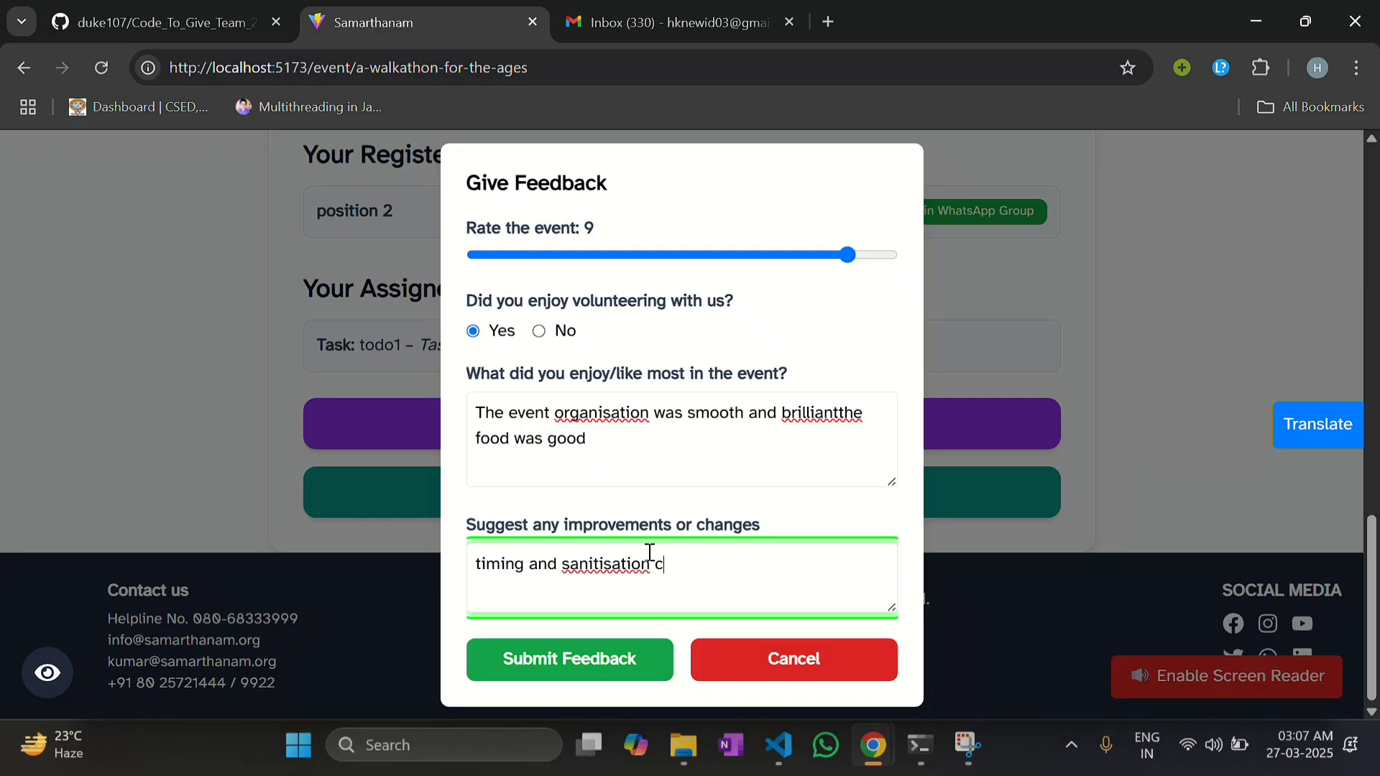
pyautogui.write('ould be impo')
pyautogui.press('BackSpace')
# Step: Finish the improvement suggestion, submit the feedback, then open Leave a Testimonial
pyautogui.write('roved')
pyautogui.click(606, 658)
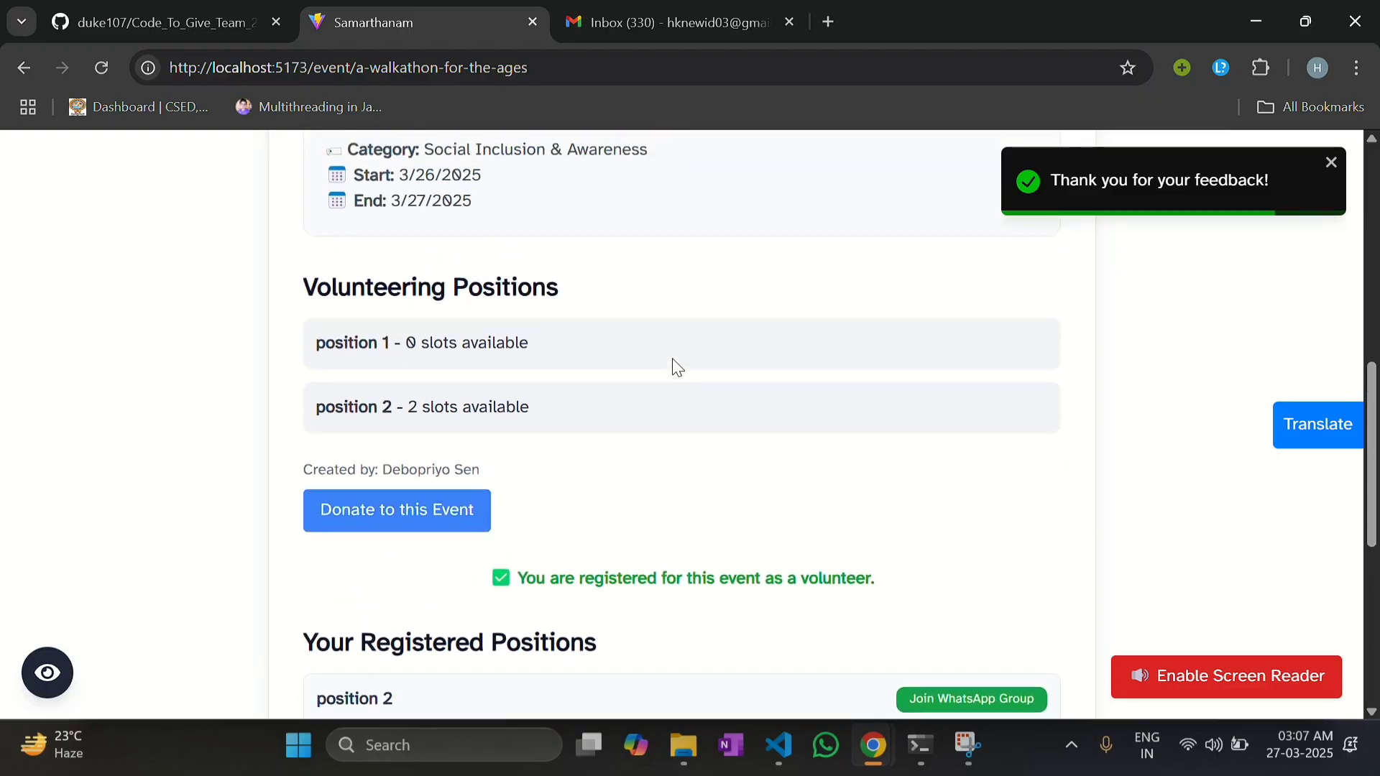
pyautogui.scroll(-7, 675, 367)
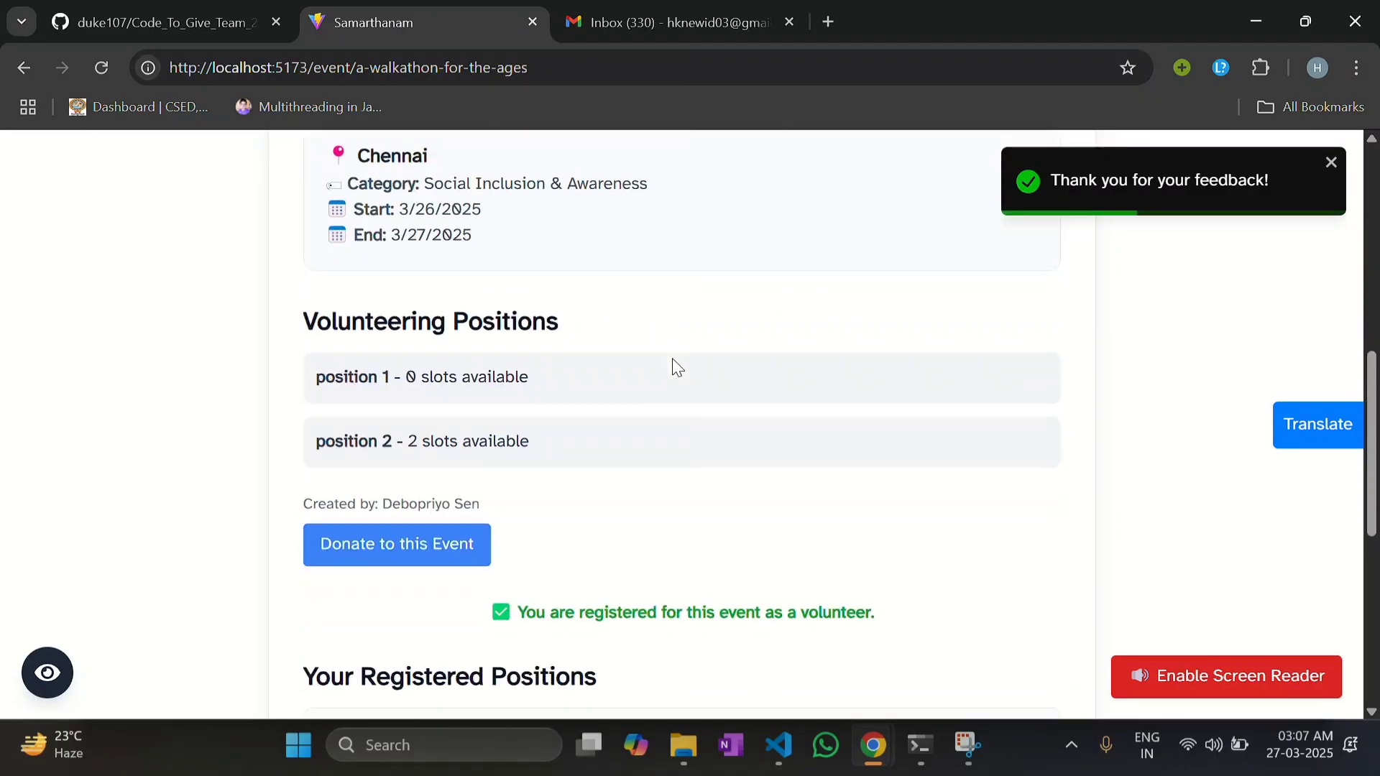
pyautogui.scroll(-7, 791, 345)
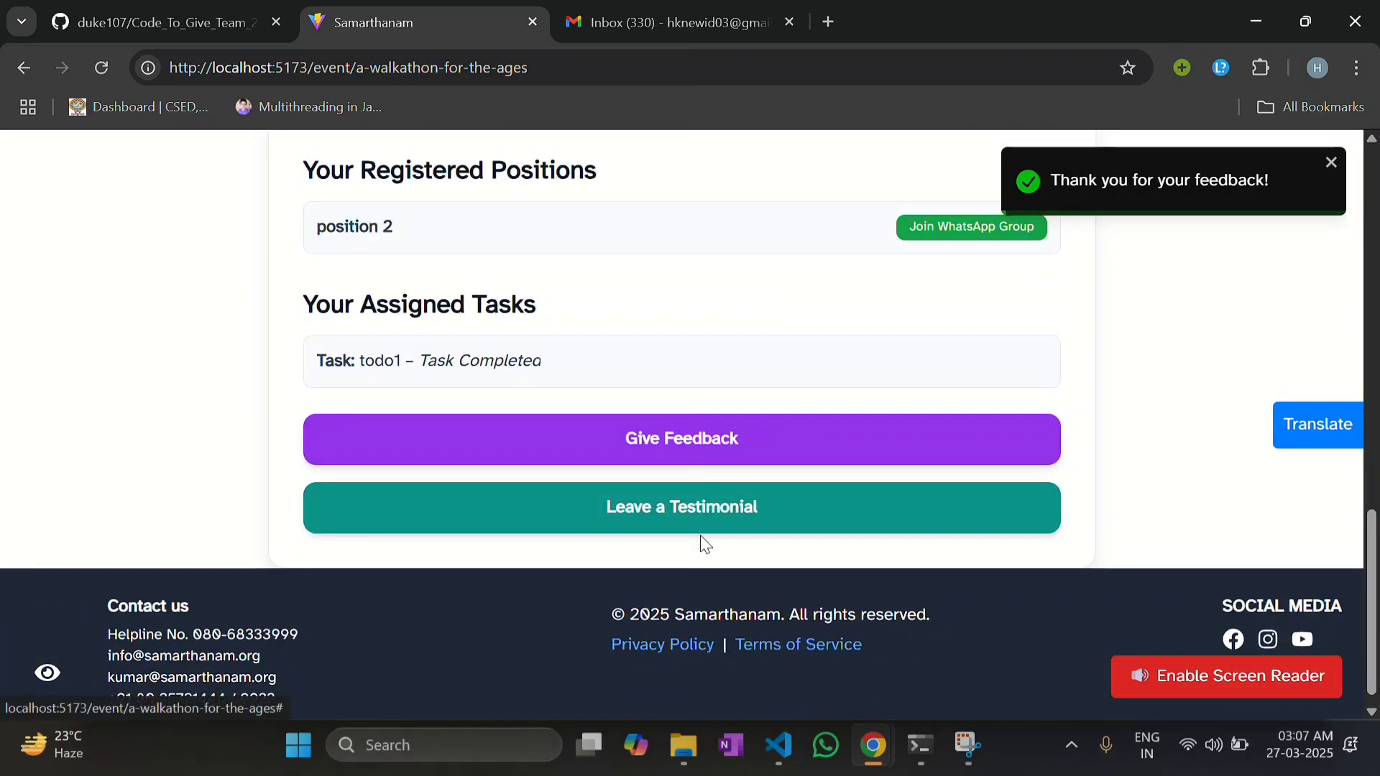
pyautogui.click(684, 524)
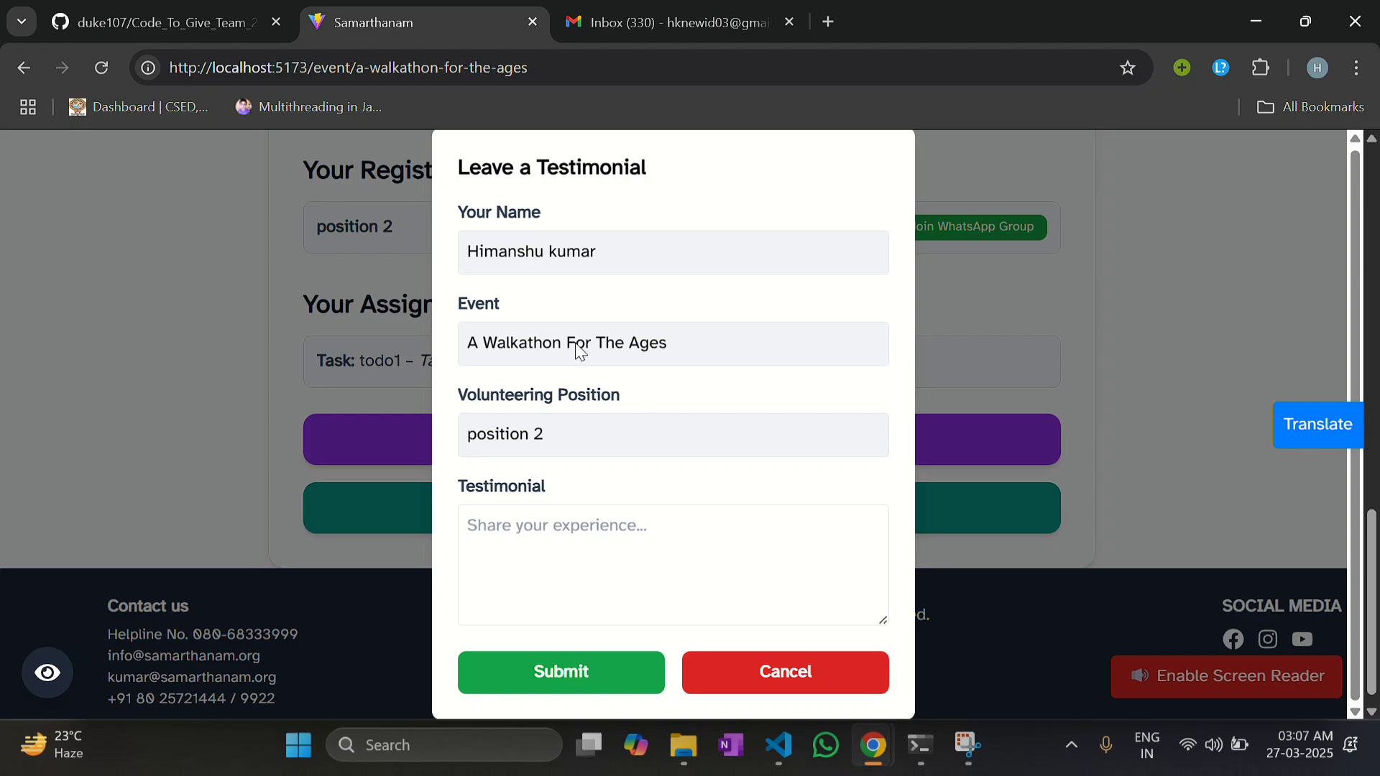
# Step: Submit the testimonial 'me', get the 60-word minimum error, and select the text
pyautogui.click(561, 528)
pyautogui.write('mek')
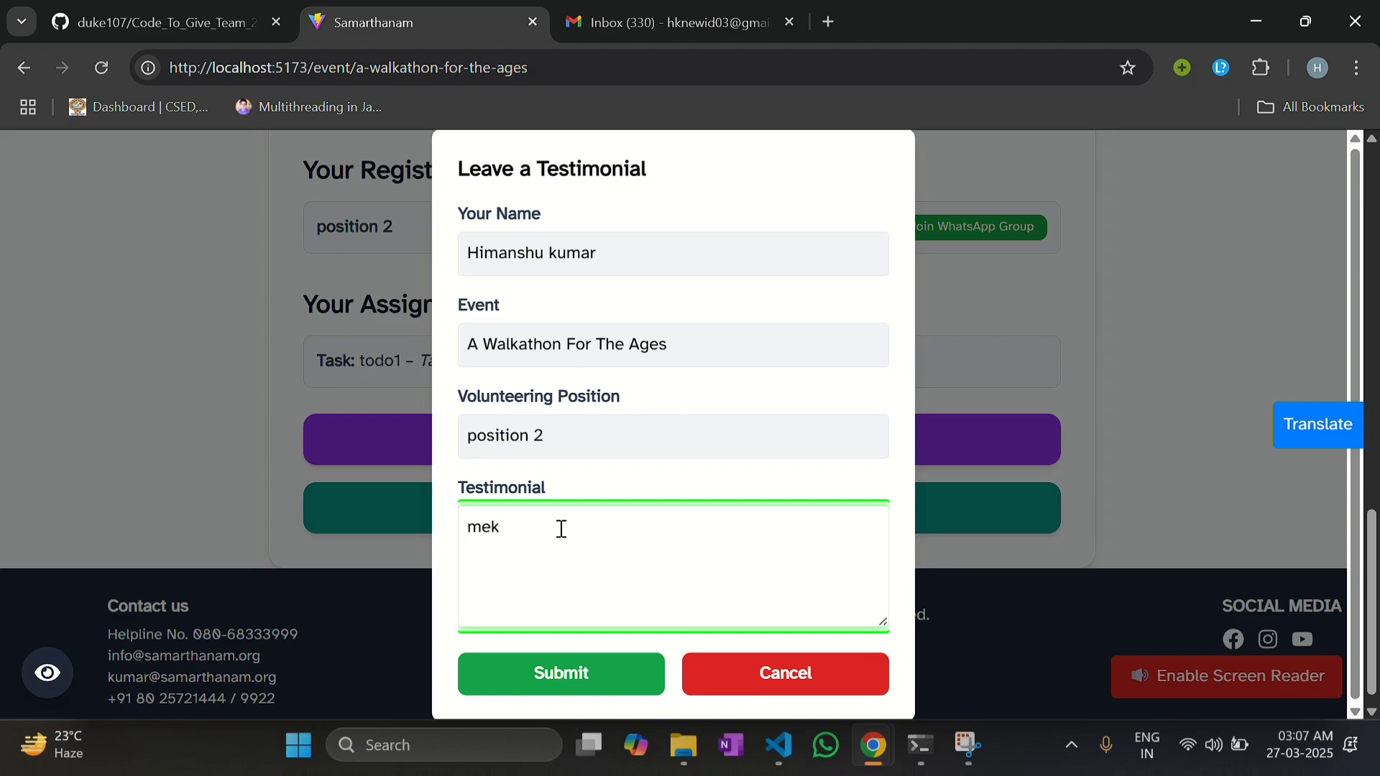
pyautogui.click(571, 678)
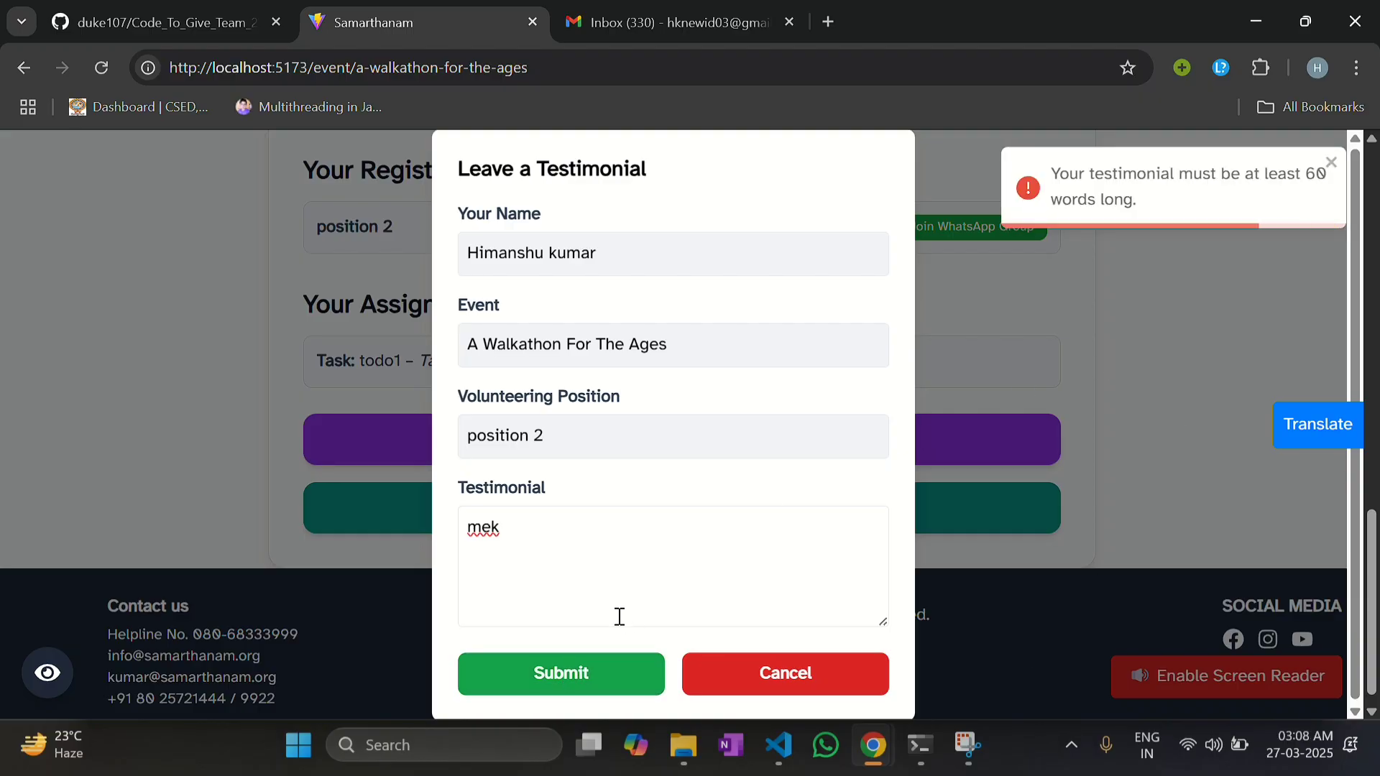
pyautogui.moveTo(563, 511); pyautogui.dragTo(469, 508)
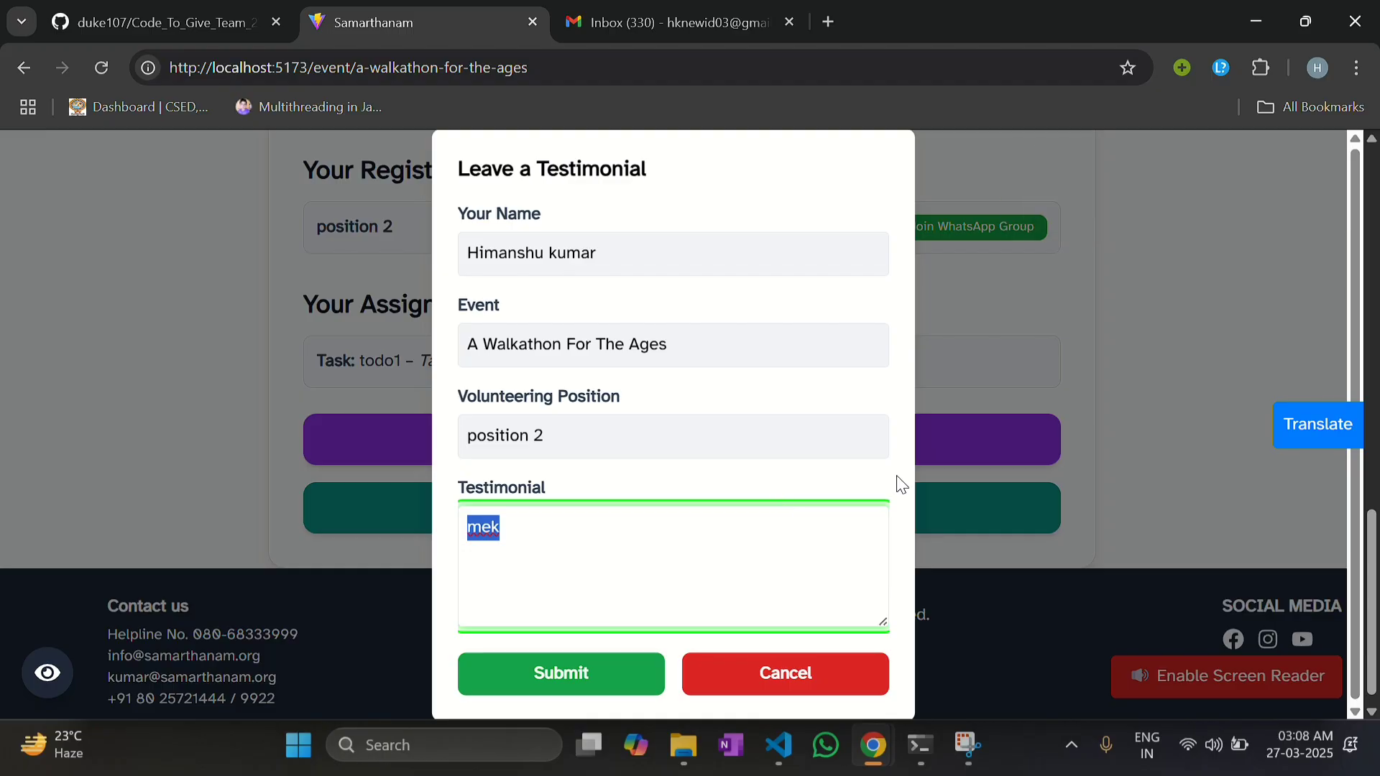
# Step: Cancel the testimonial form and browse the Samarthanam home page
pyautogui.click(794, 679)
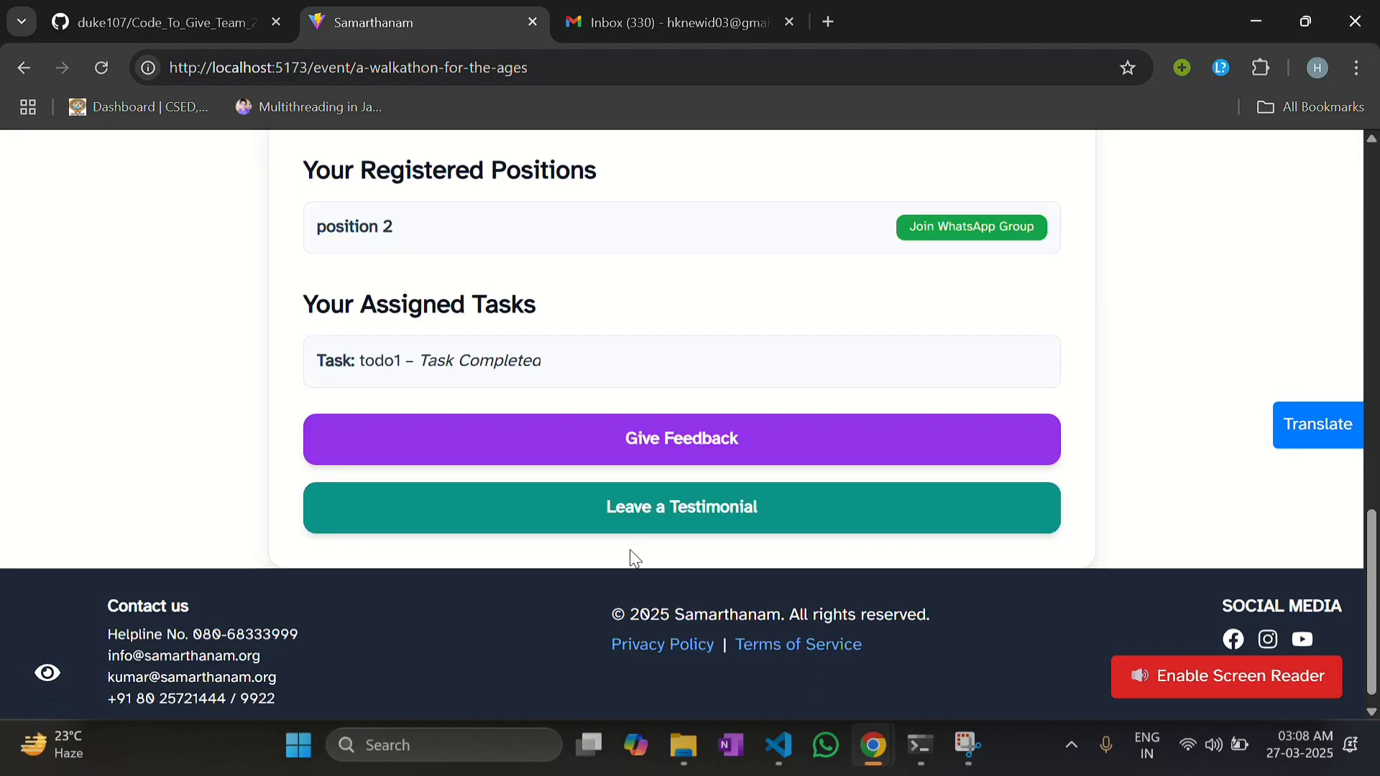
pyautogui.scroll(12, 352, 405)
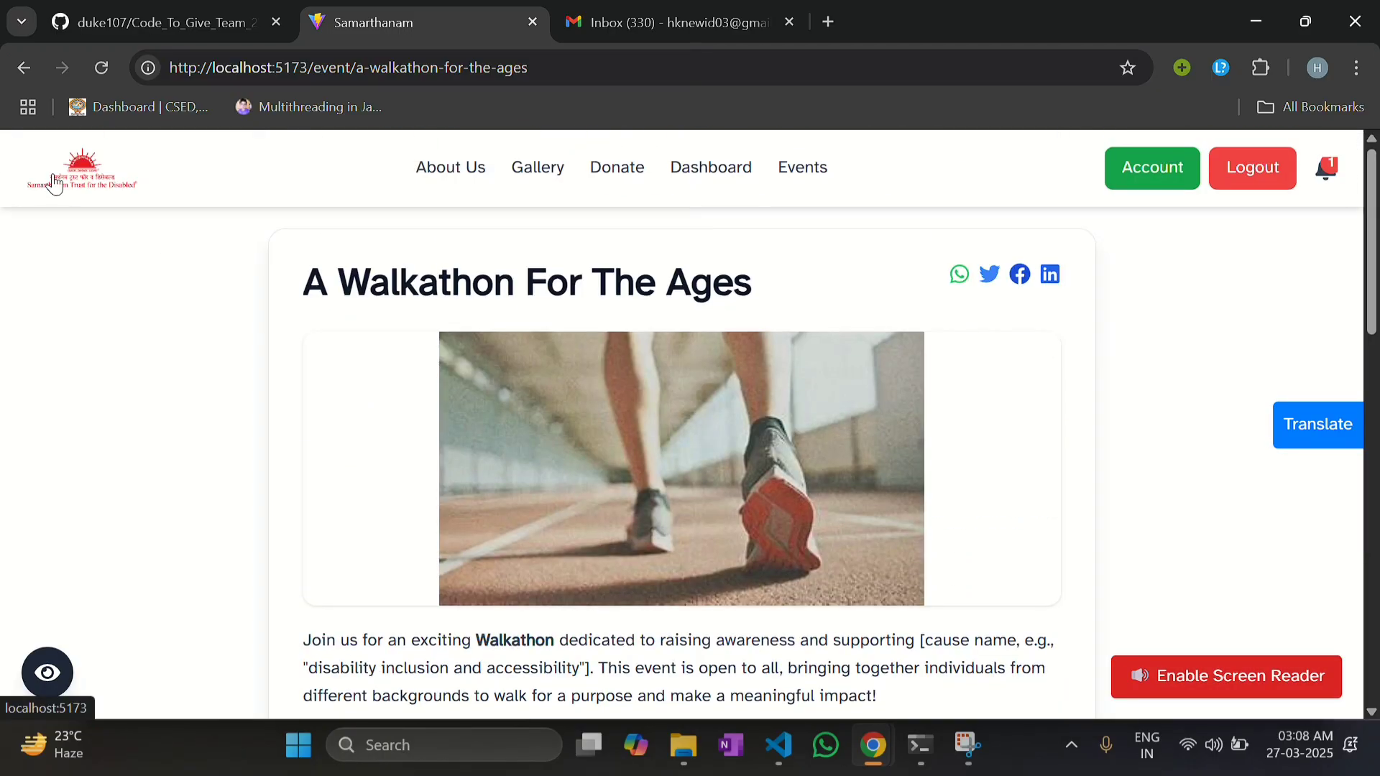
pyautogui.click(49, 184)
pyautogui.scroll(-10, 532, 470)
pyautogui.scroll(-5, 534, 476)
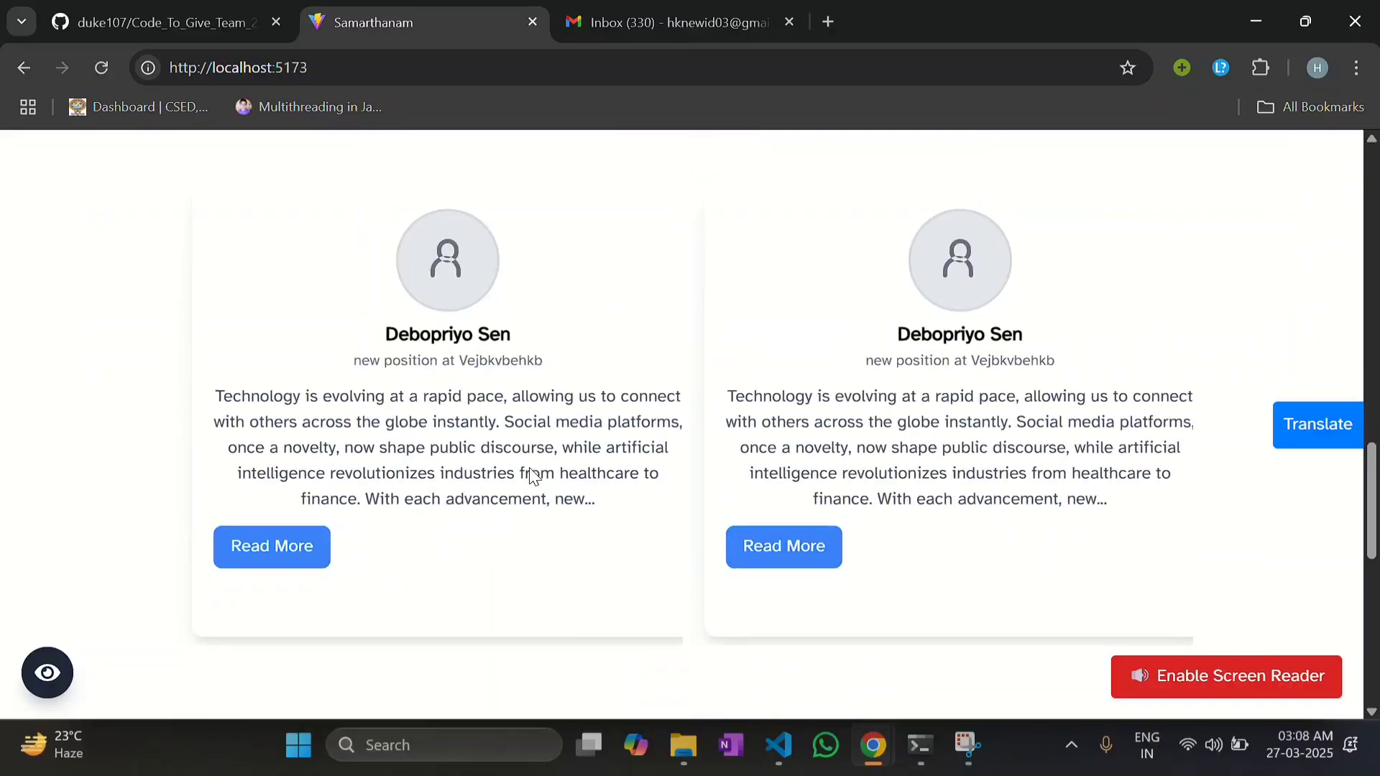
pyautogui.scroll(-1, 731, 664)
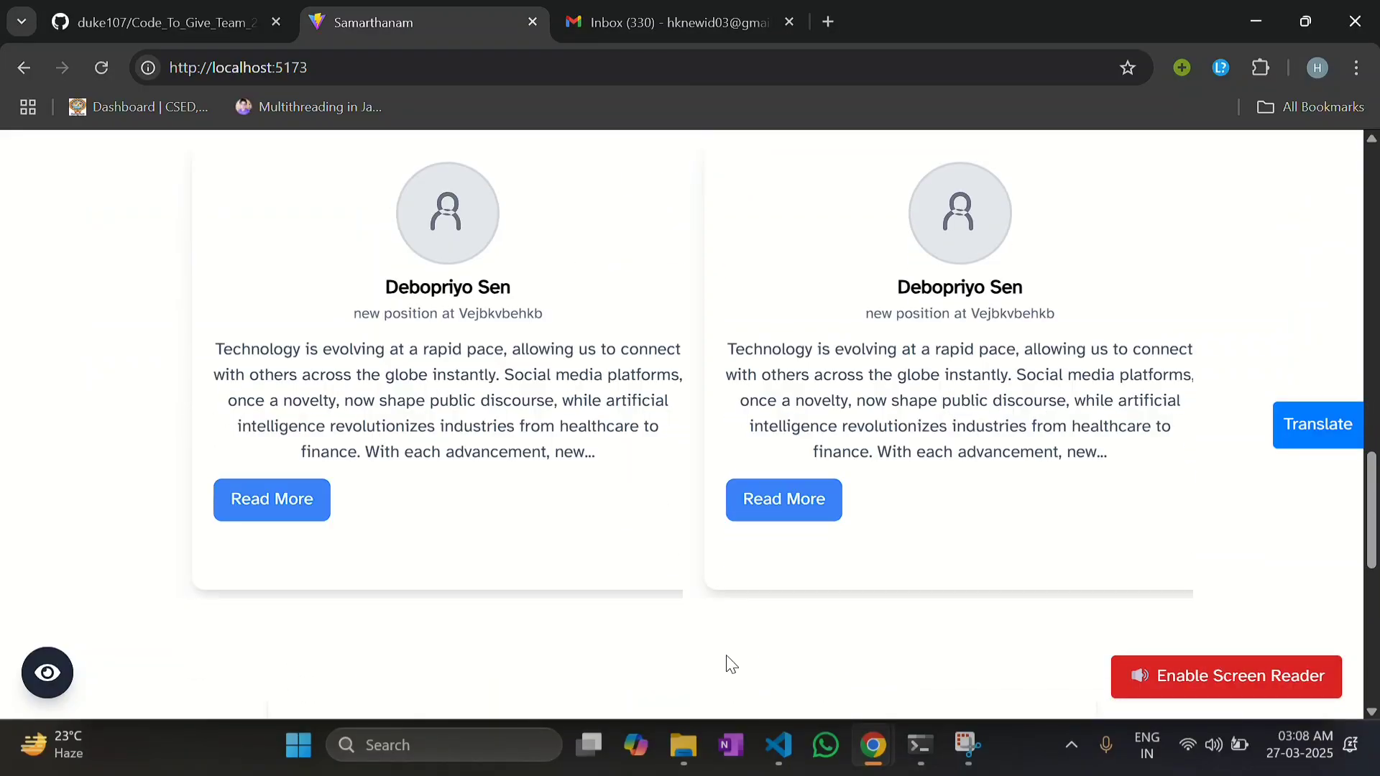
pyautogui.scroll(3, 702, 507)
pyautogui.scroll(12, 701, 502)
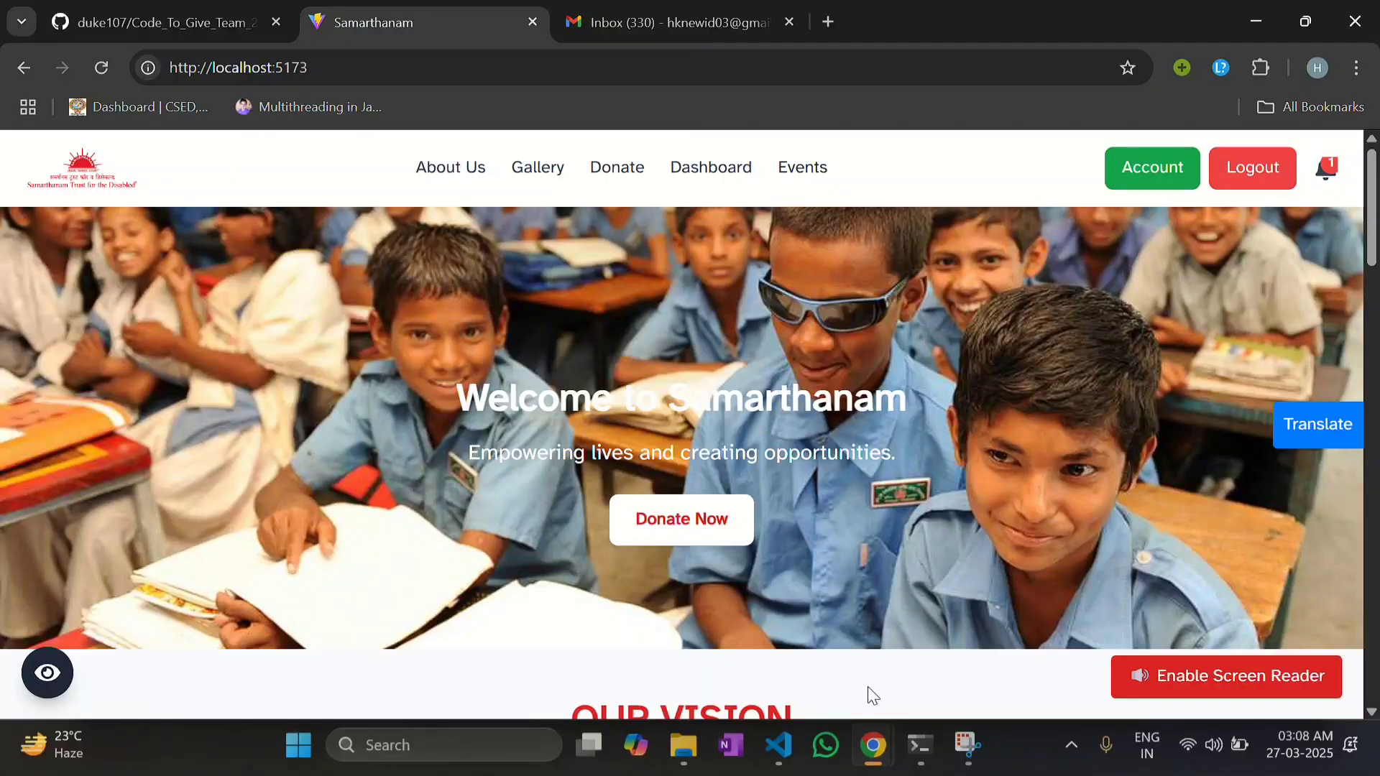
# Step: Switch to the organiser's window and reload the walkathon event page
pyautogui.moveTo(873, 768)
pyautogui.click(988, 640)
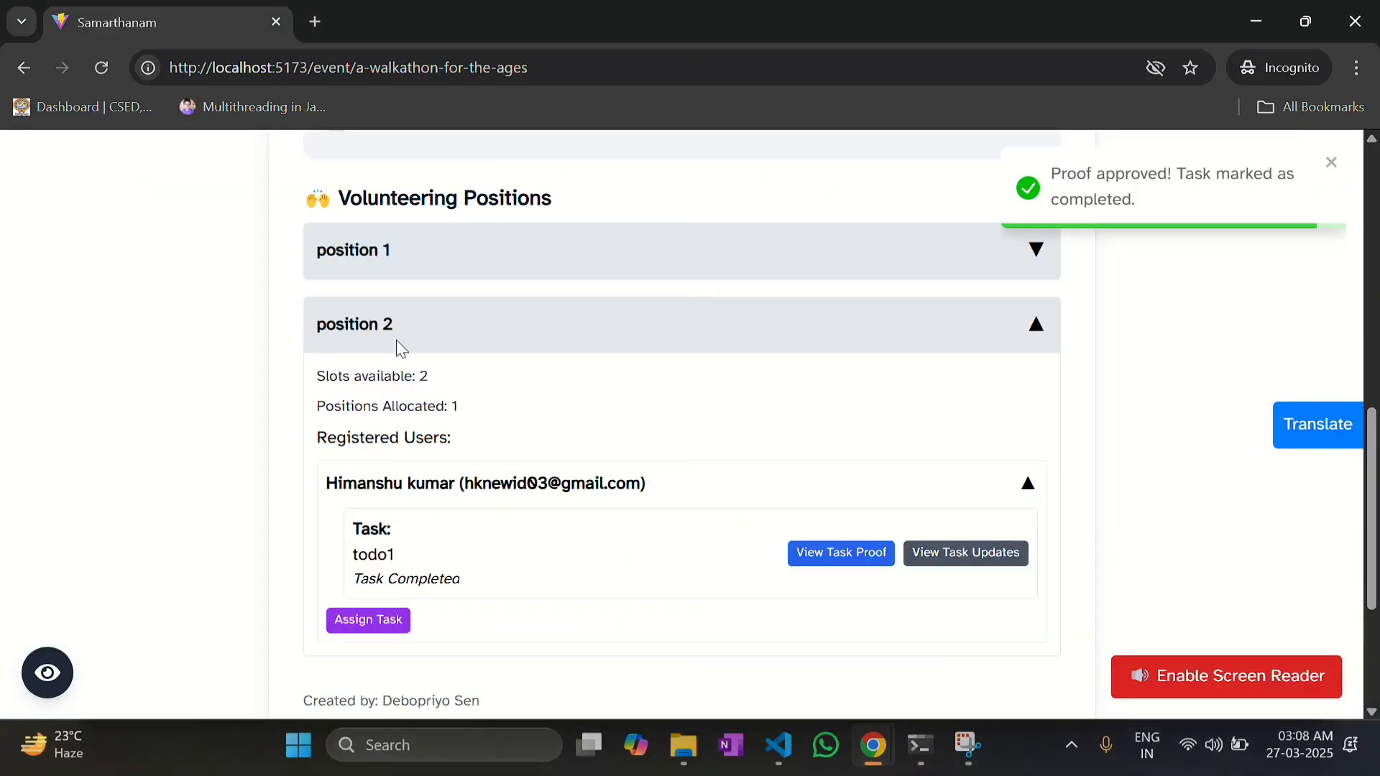
pyautogui.click(98, 75)
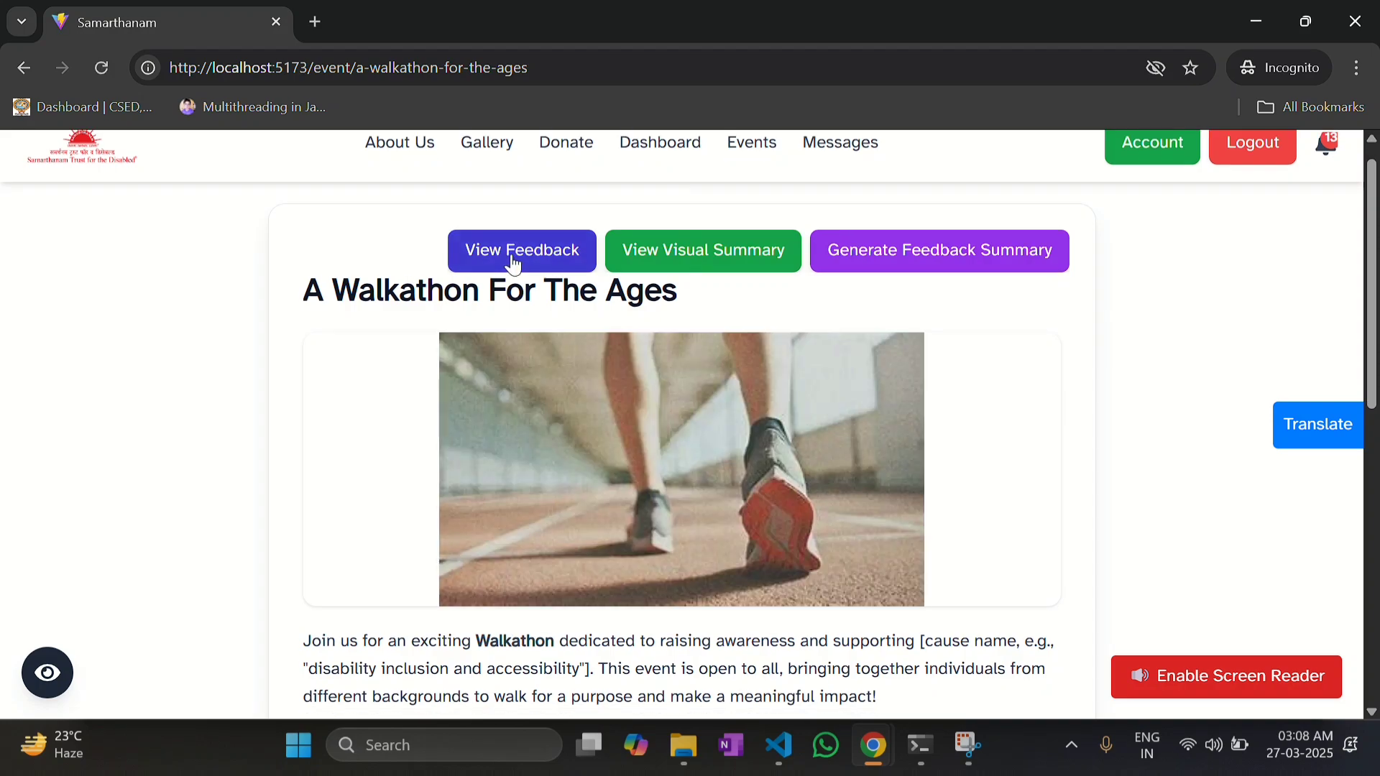
# Step: Review the two attendee feedback entries, rated 9/10 and 10/10, then close the list
pyautogui.click(519, 259)
pyautogui.scroll(-3, 597, 490)
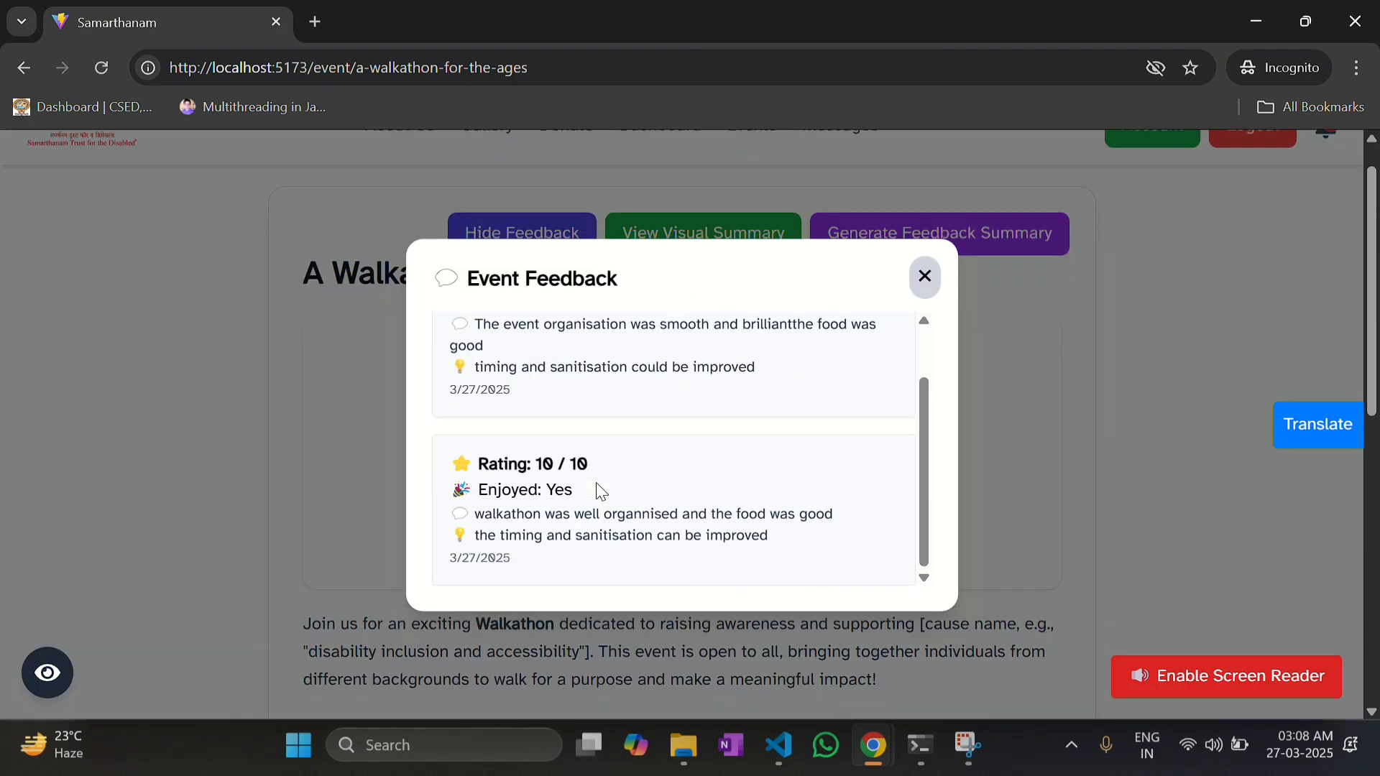
pyautogui.scroll(1, 596, 484)
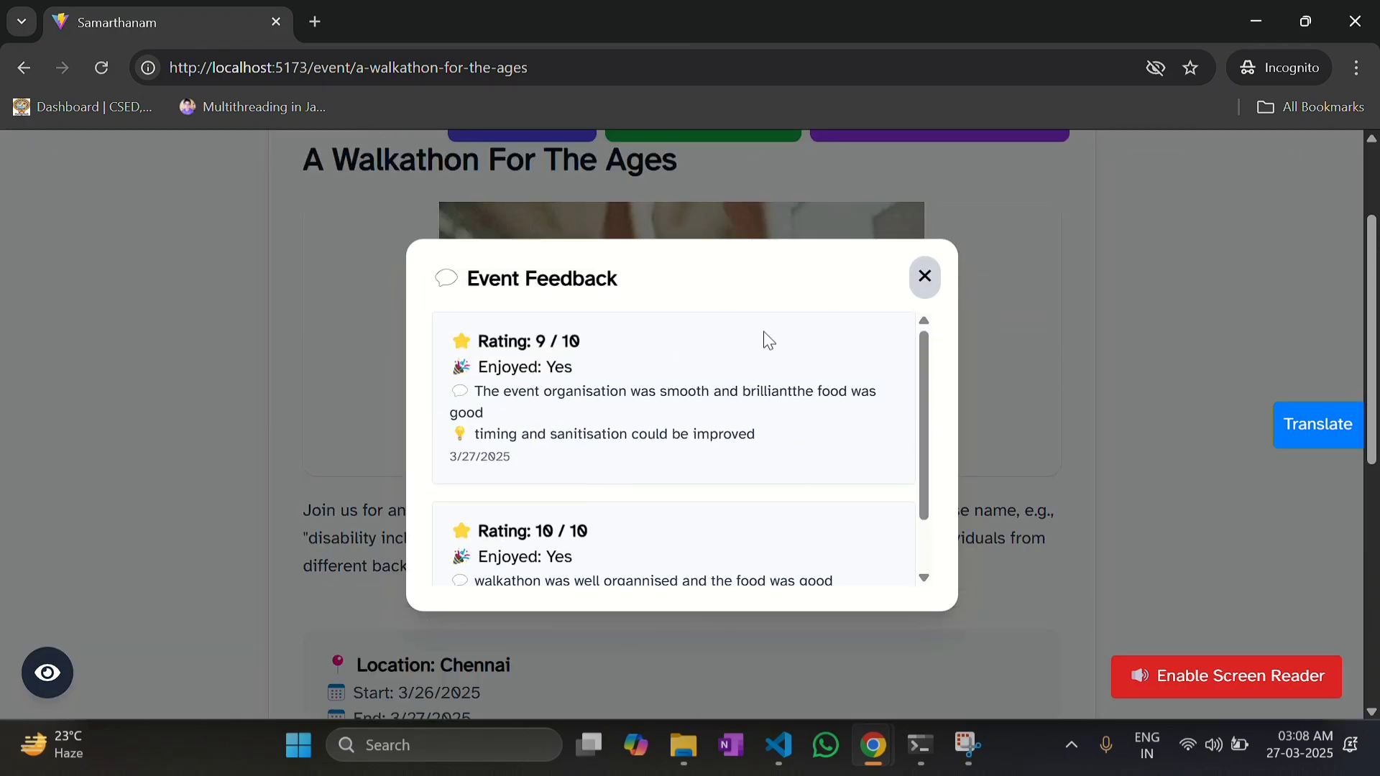
pyautogui.click(925, 276)
pyautogui.scroll(2, 840, 286)
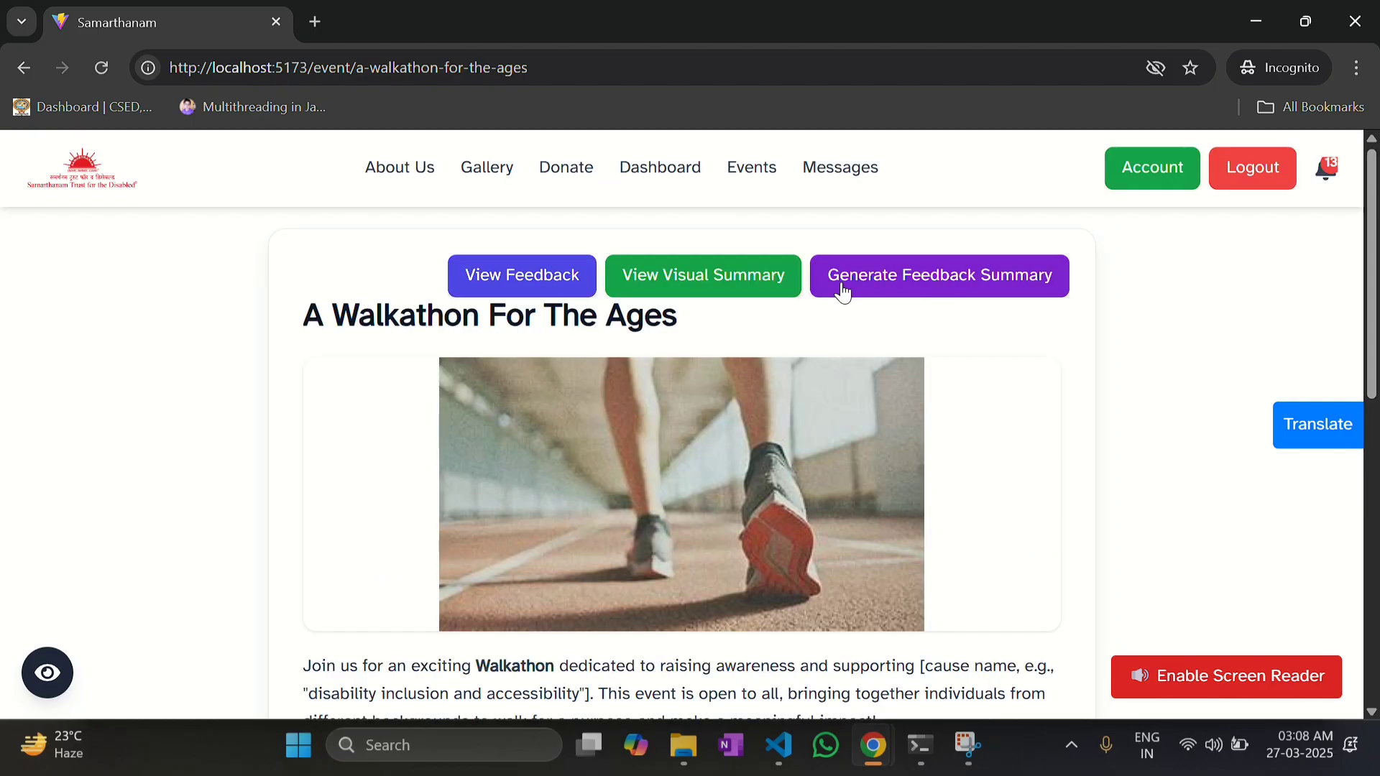
pyautogui.click(756, 268)
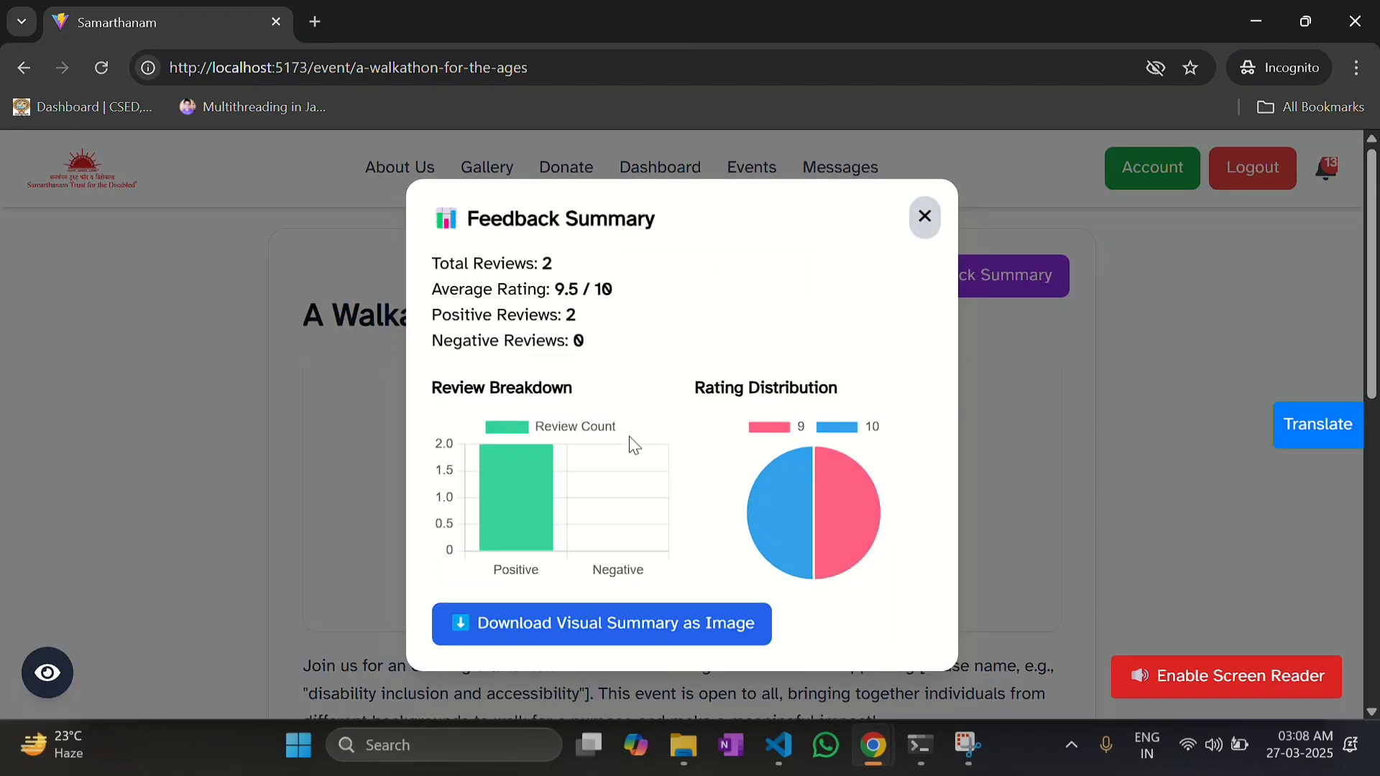
pyautogui.scroll(-1, 650, 463)
pyautogui.scroll(-1, 652, 471)
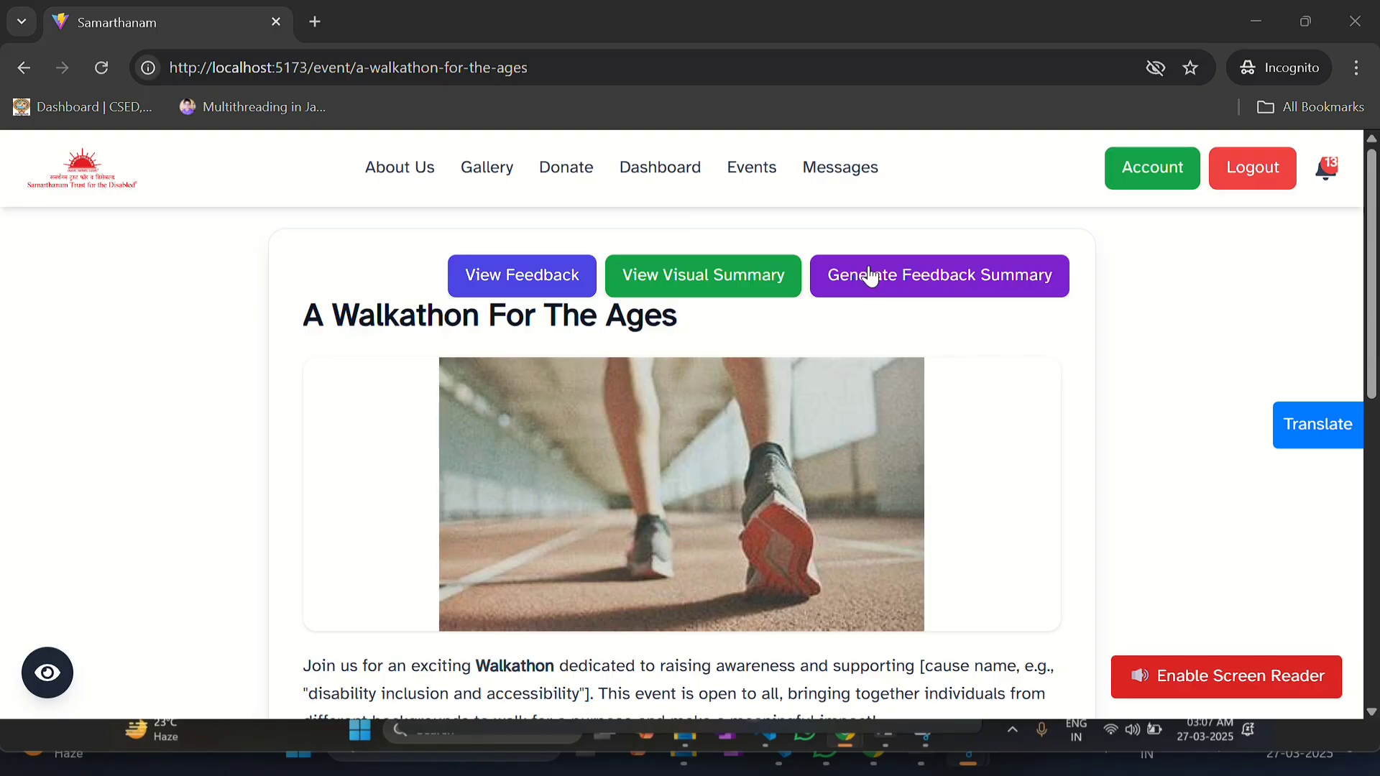
pyautogui.click(567, 271)
pyautogui.click(922, 275)
pyautogui.click(958, 286)
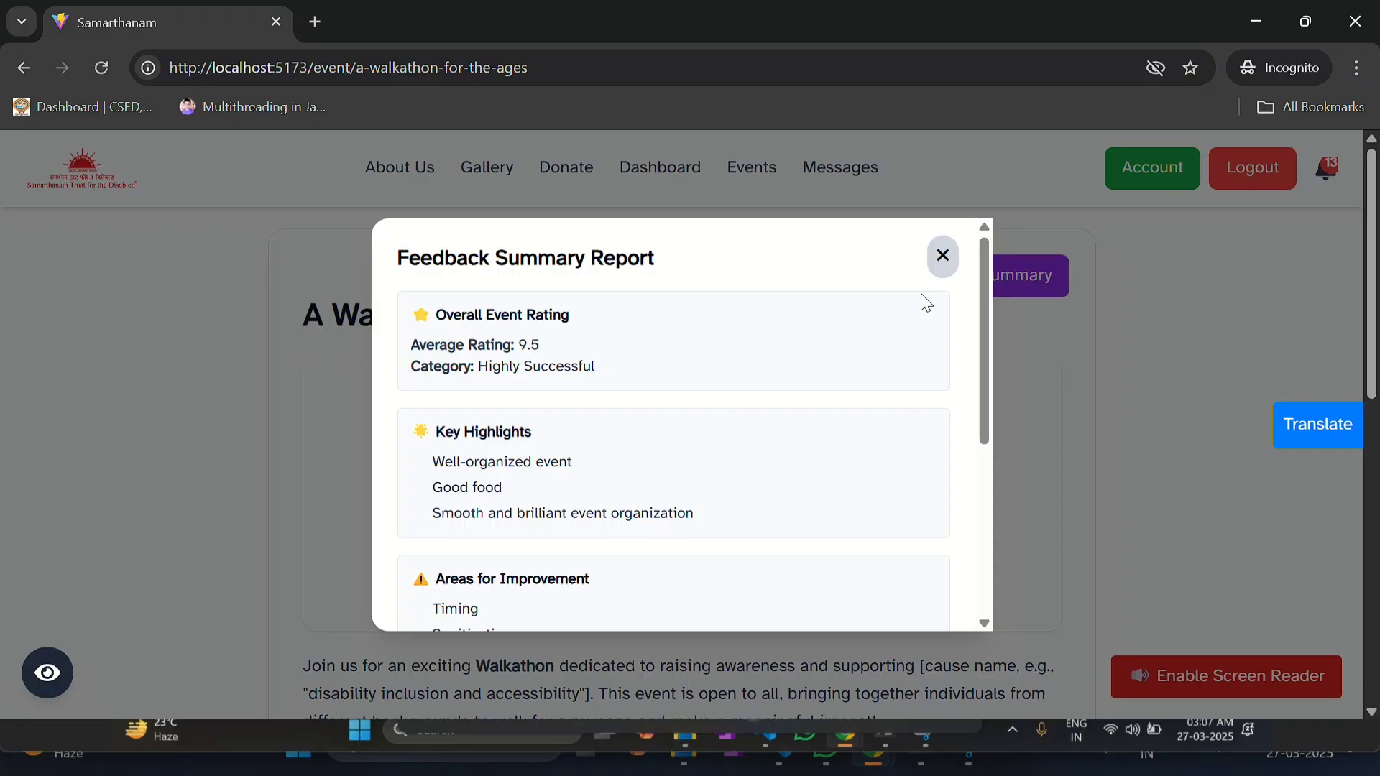
pyautogui.scroll(-4, 714, 468)
pyautogui.scroll(3, 711, 467)
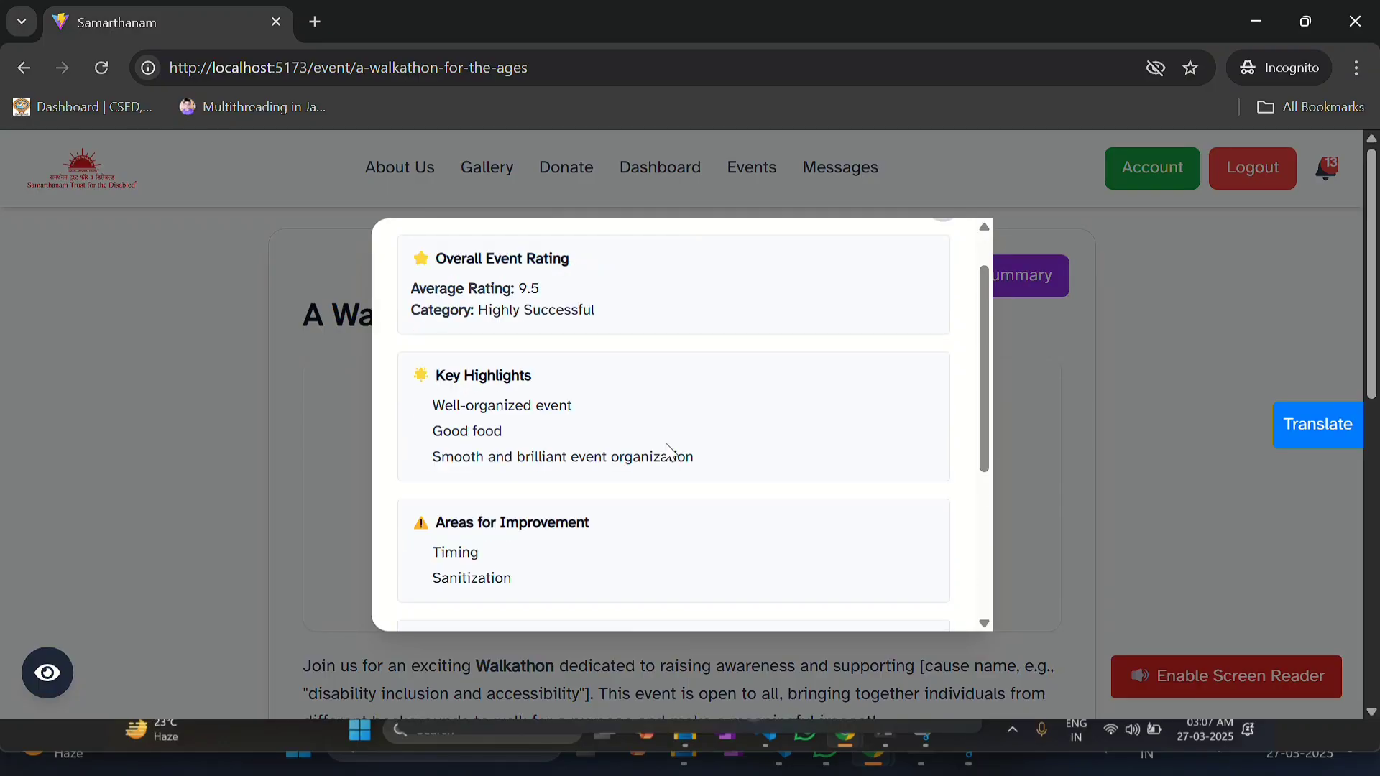
pyautogui.scroll(-3, 675, 453)
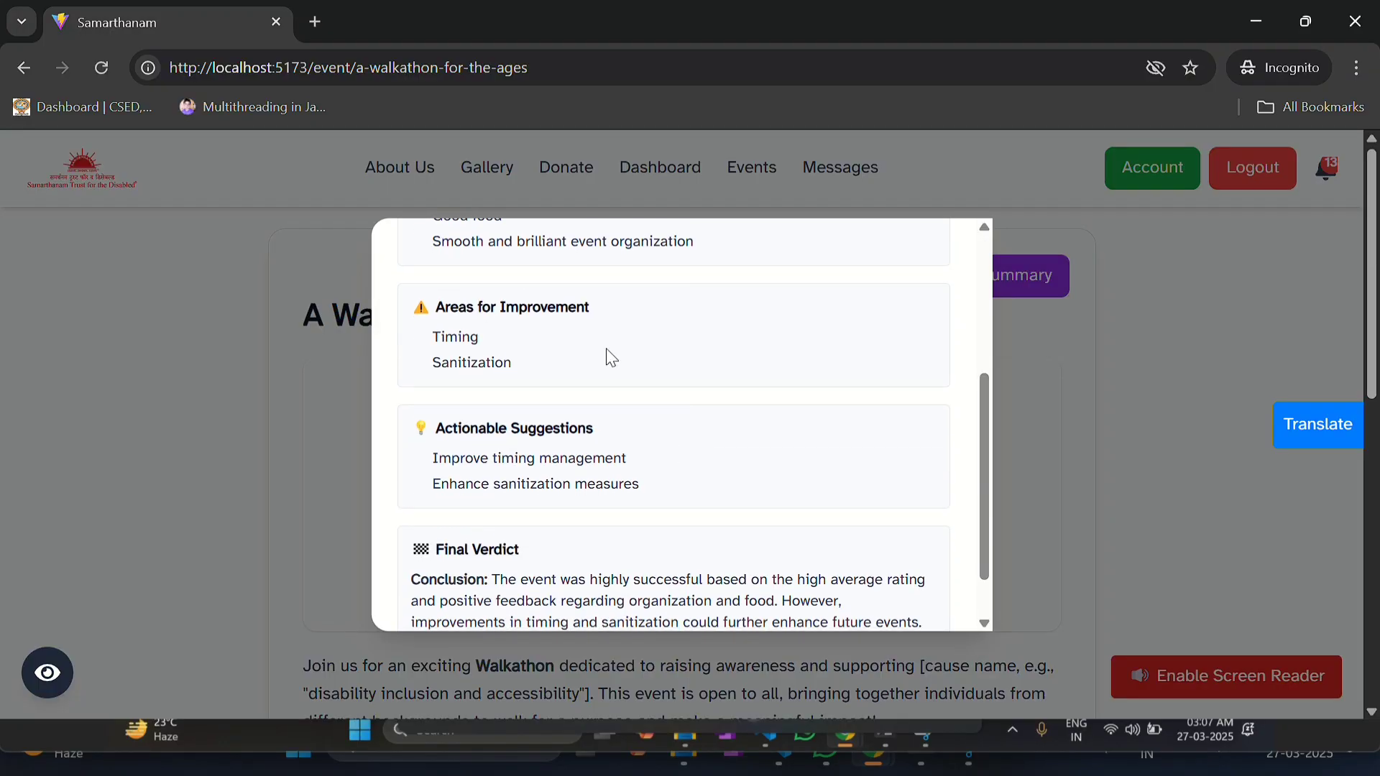
pyautogui.scroll(-1, 440, 432)
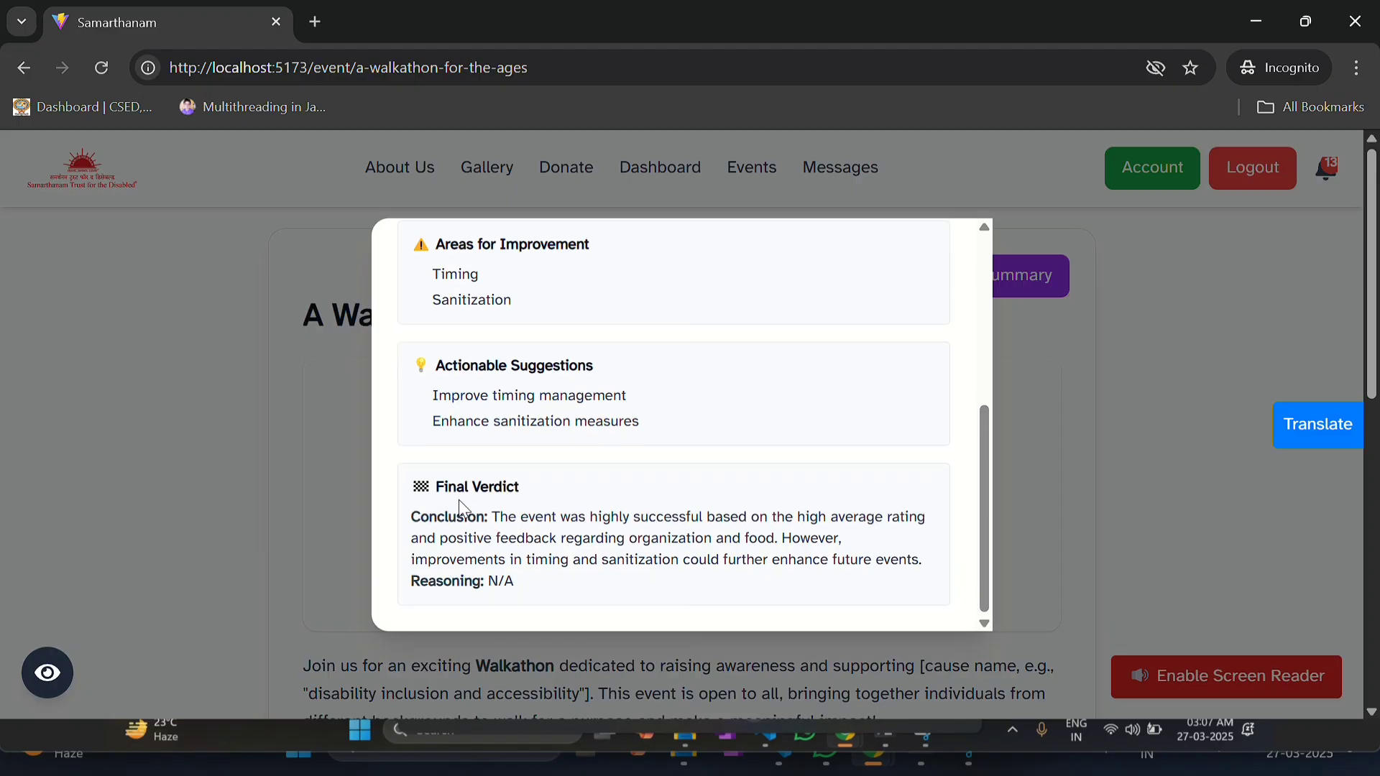
pyautogui.scroll(6, 951, 317)
pyautogui.click(946, 258)
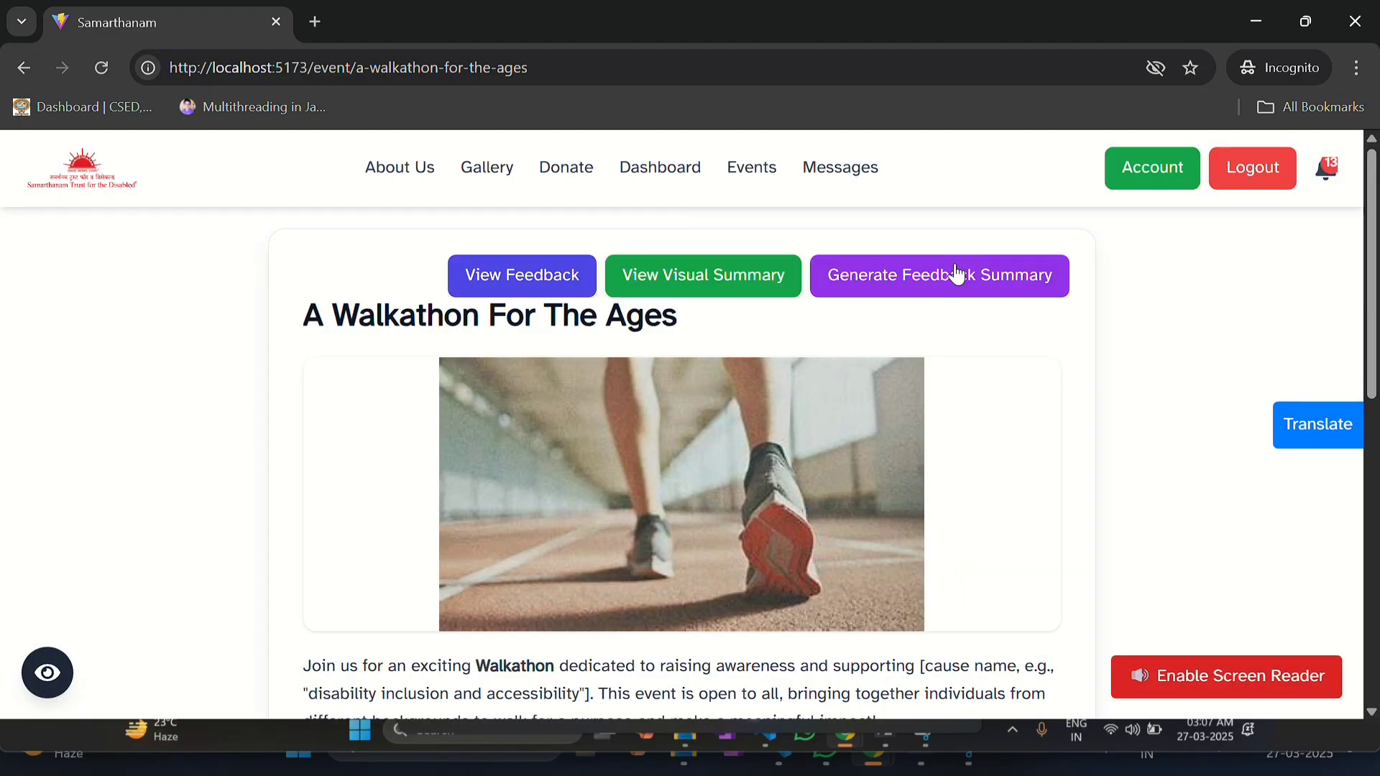
# Step: Start submitting the walkathon's event summary
pyautogui.scroll(-9, 748, 460)
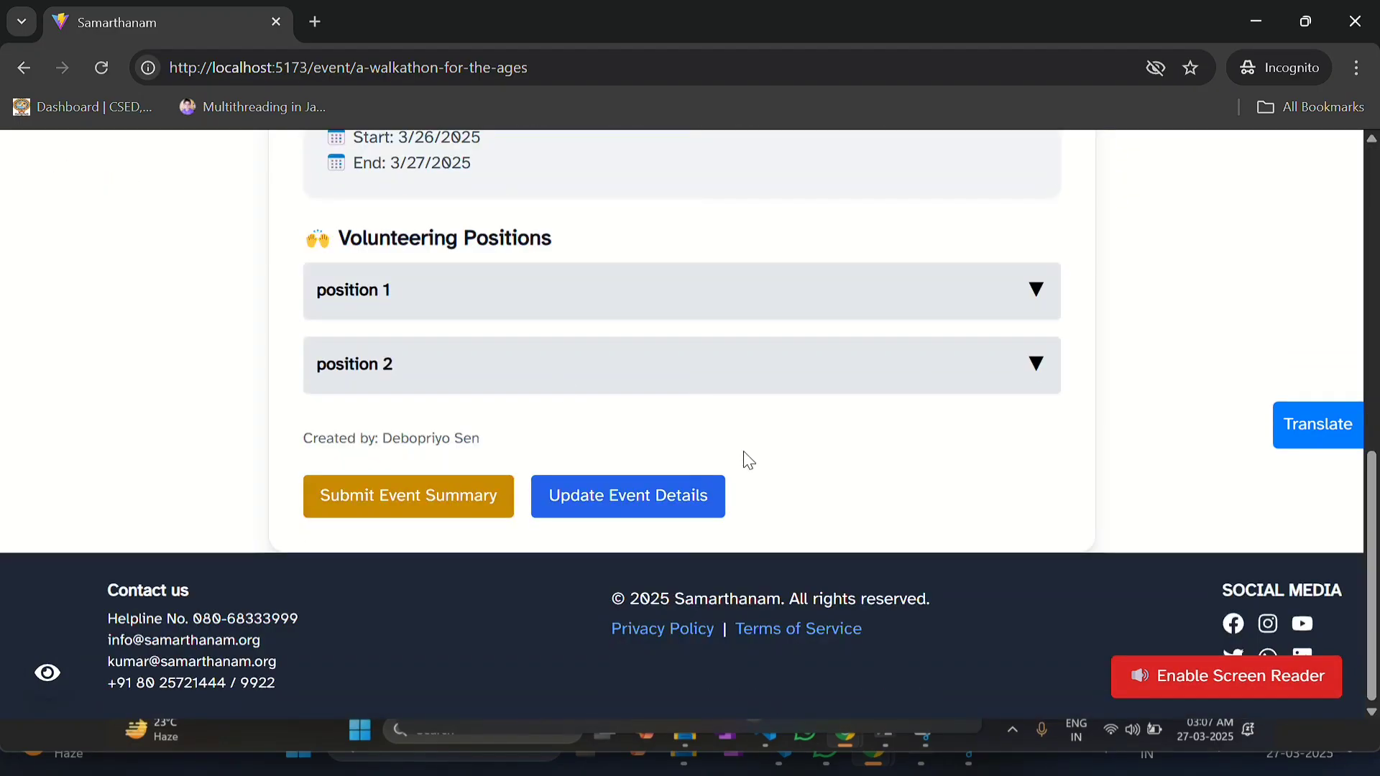
pyautogui.scroll(2, 558, 389)
pyautogui.scroll(-1, 558, 389)
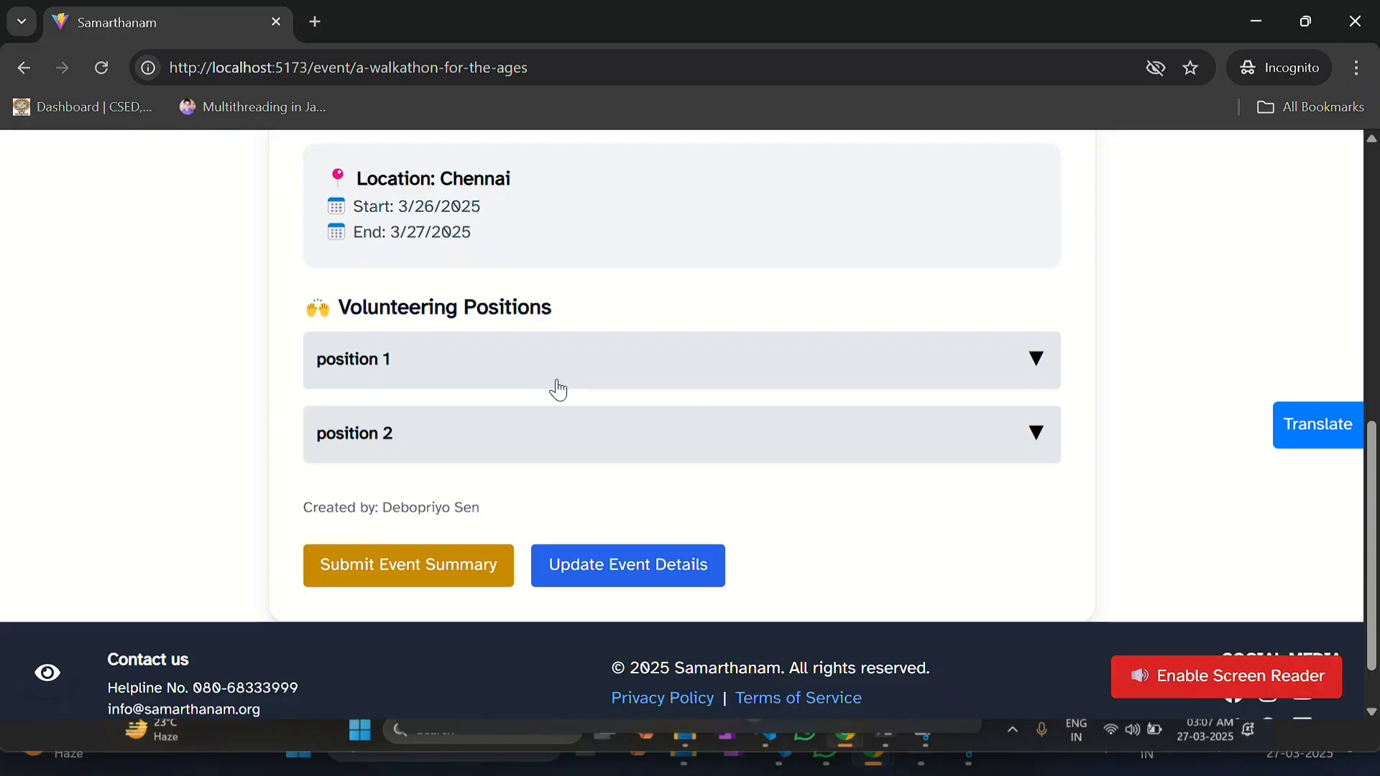
pyautogui.scroll(8, 558, 389)
pyautogui.scroll(-9, 558, 389)
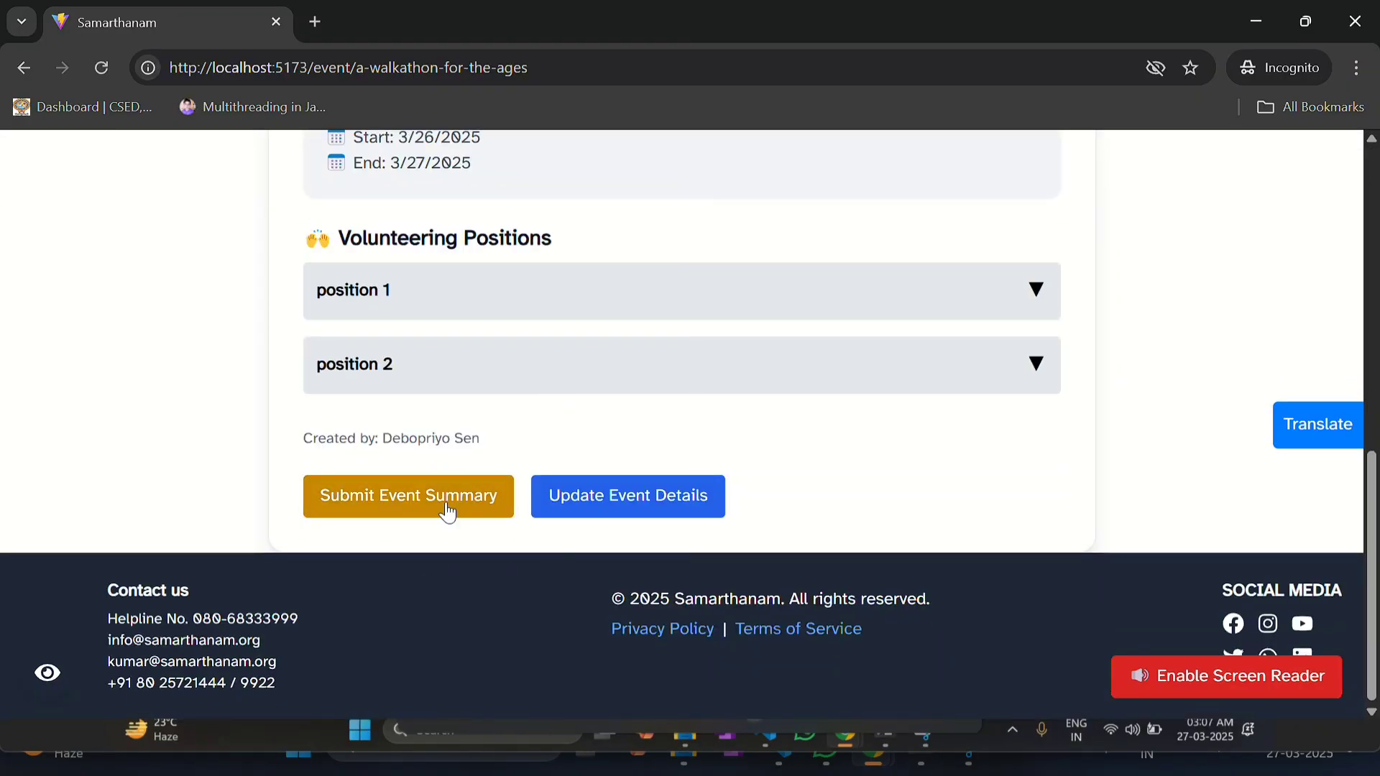
pyautogui.click(372, 505)
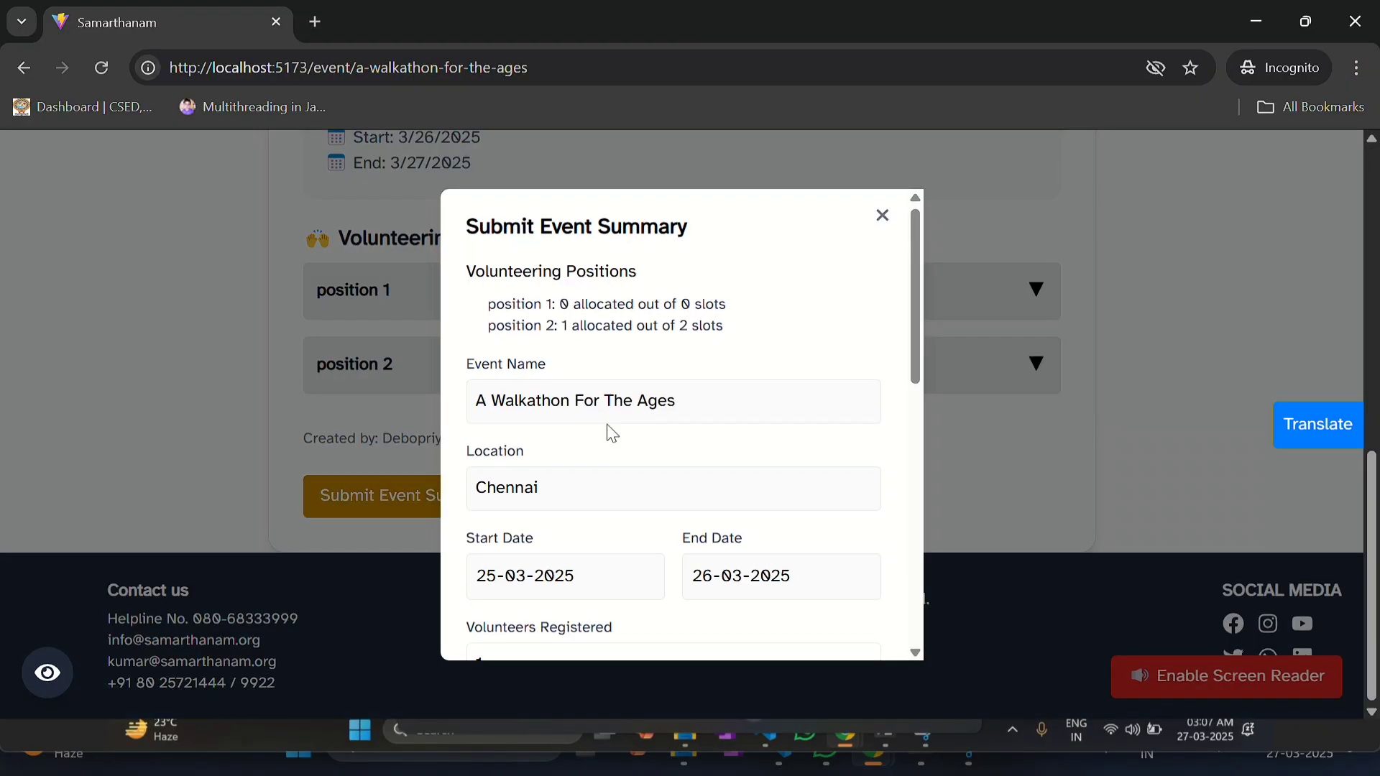
# Step: Upload the first Gallery screenshot as the event summary's file
pyautogui.scroll(-2, 607, 431)
pyautogui.scroll(-4, 603, 426)
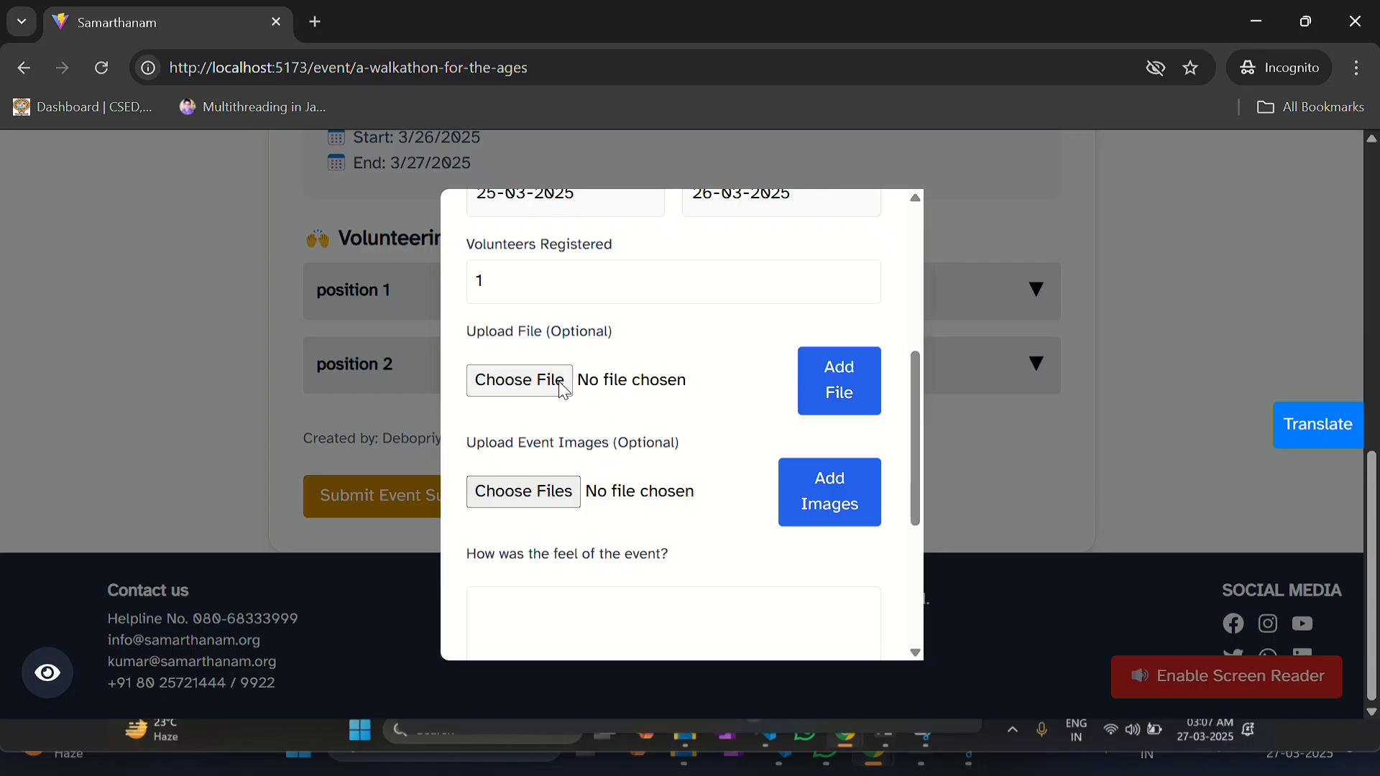
pyautogui.click(522, 380)
pyautogui.scroll(2, 85, 252)
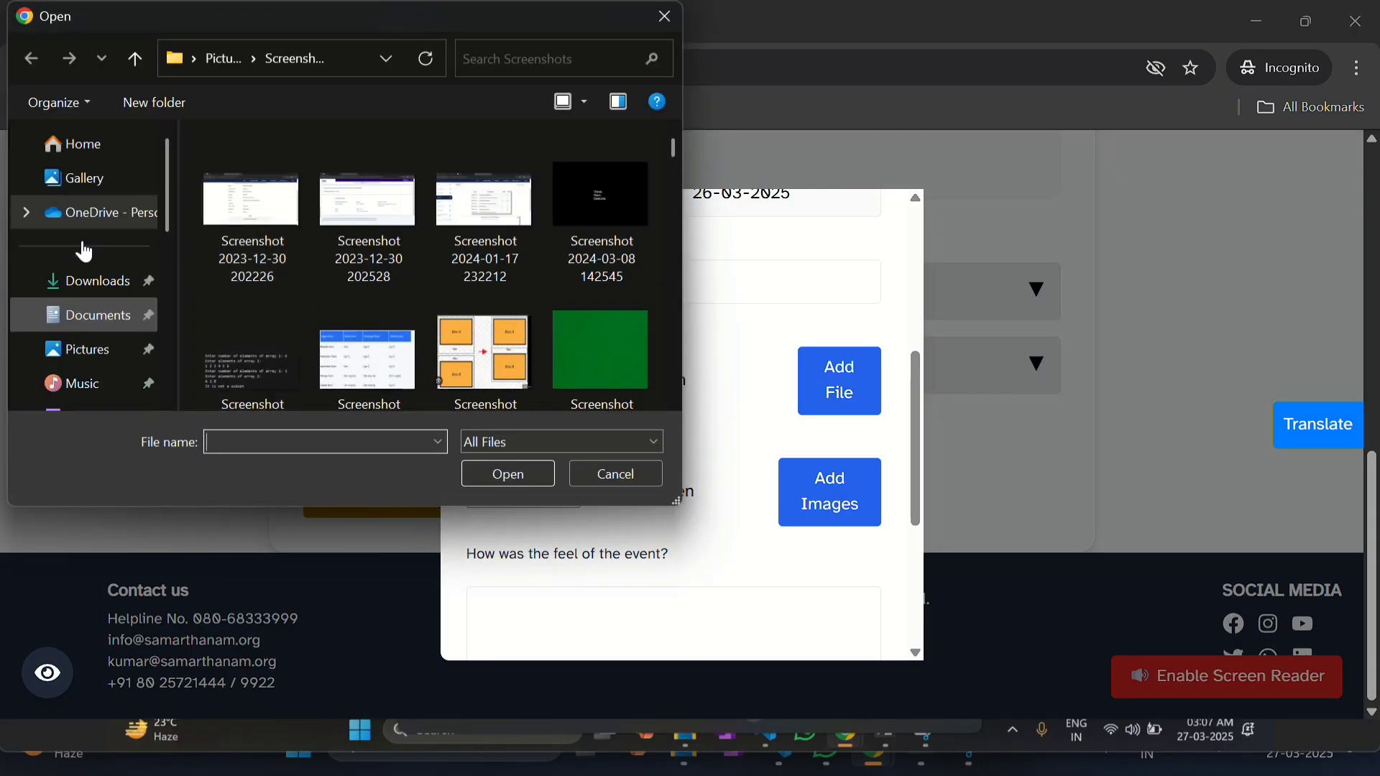
pyautogui.click(75, 177)
pyautogui.click(308, 291)
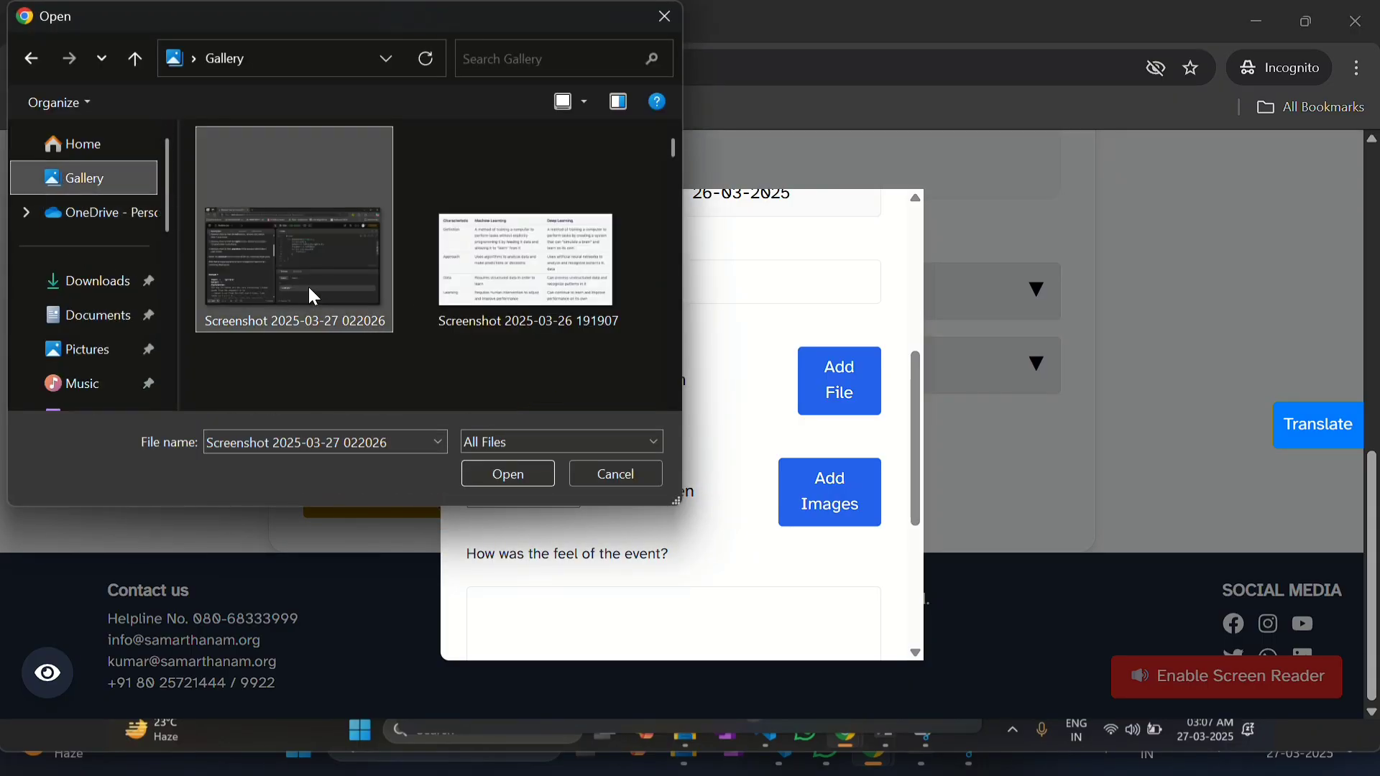
pyautogui.click(524, 477)
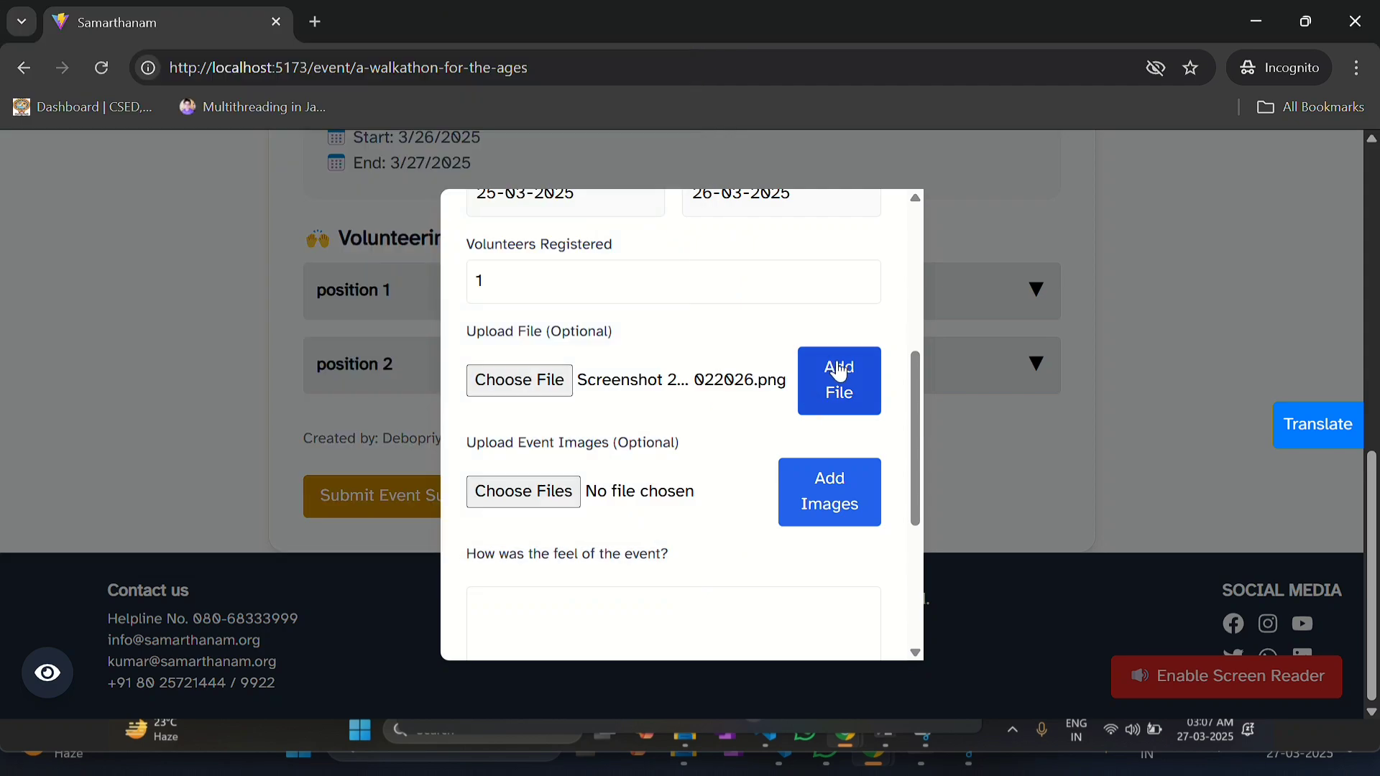
pyautogui.click(836, 370)
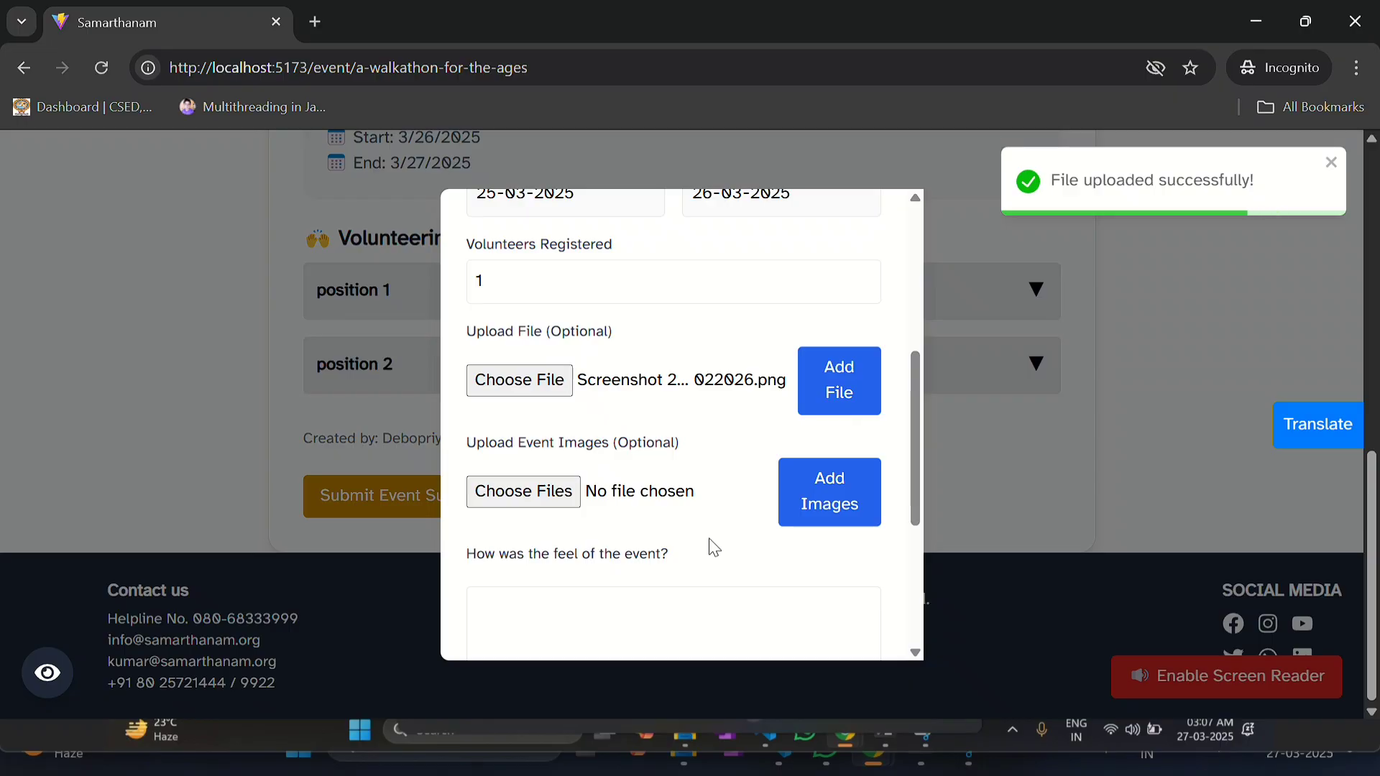
# Step: Choose the sunrise quote screenshot from Gallery as the event image
pyautogui.click(531, 496)
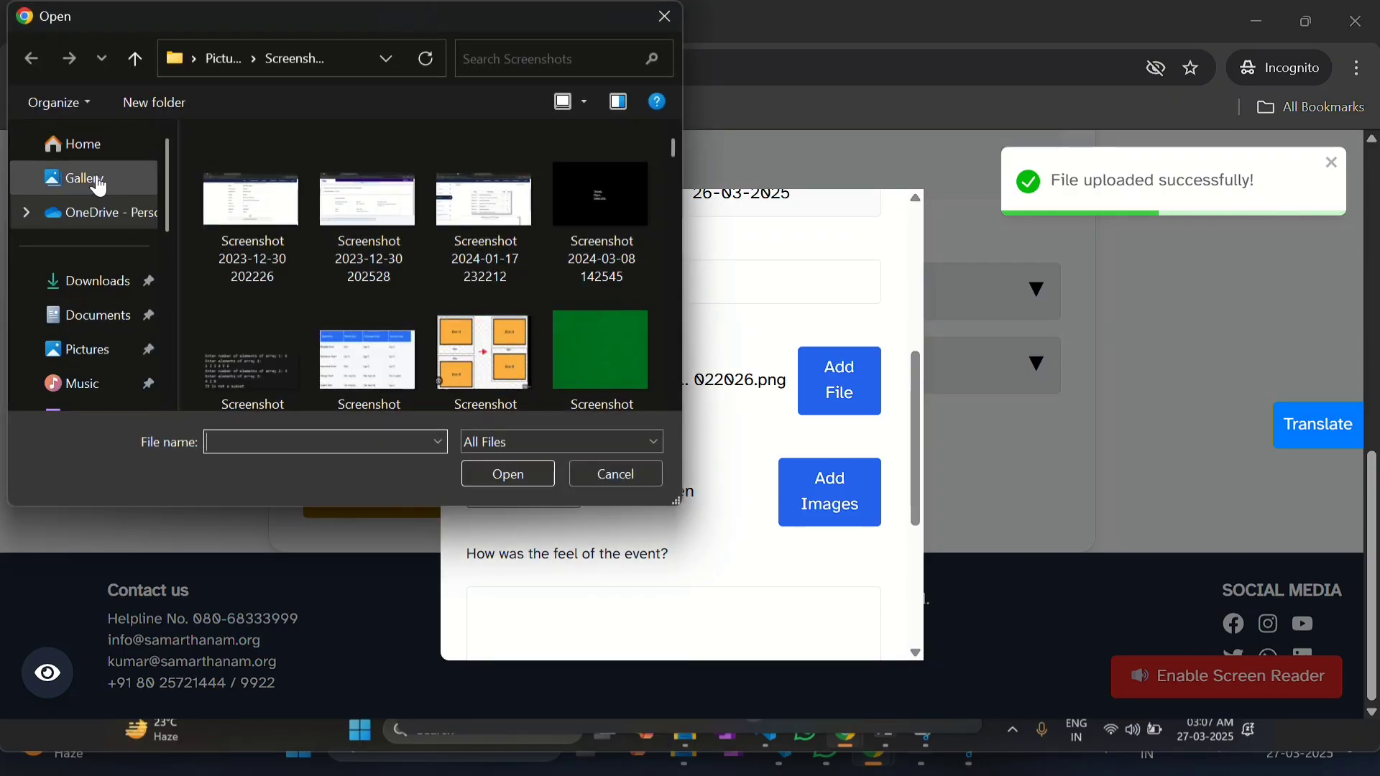
pyautogui.click(90, 178)
pyautogui.scroll(-3, 453, 270)
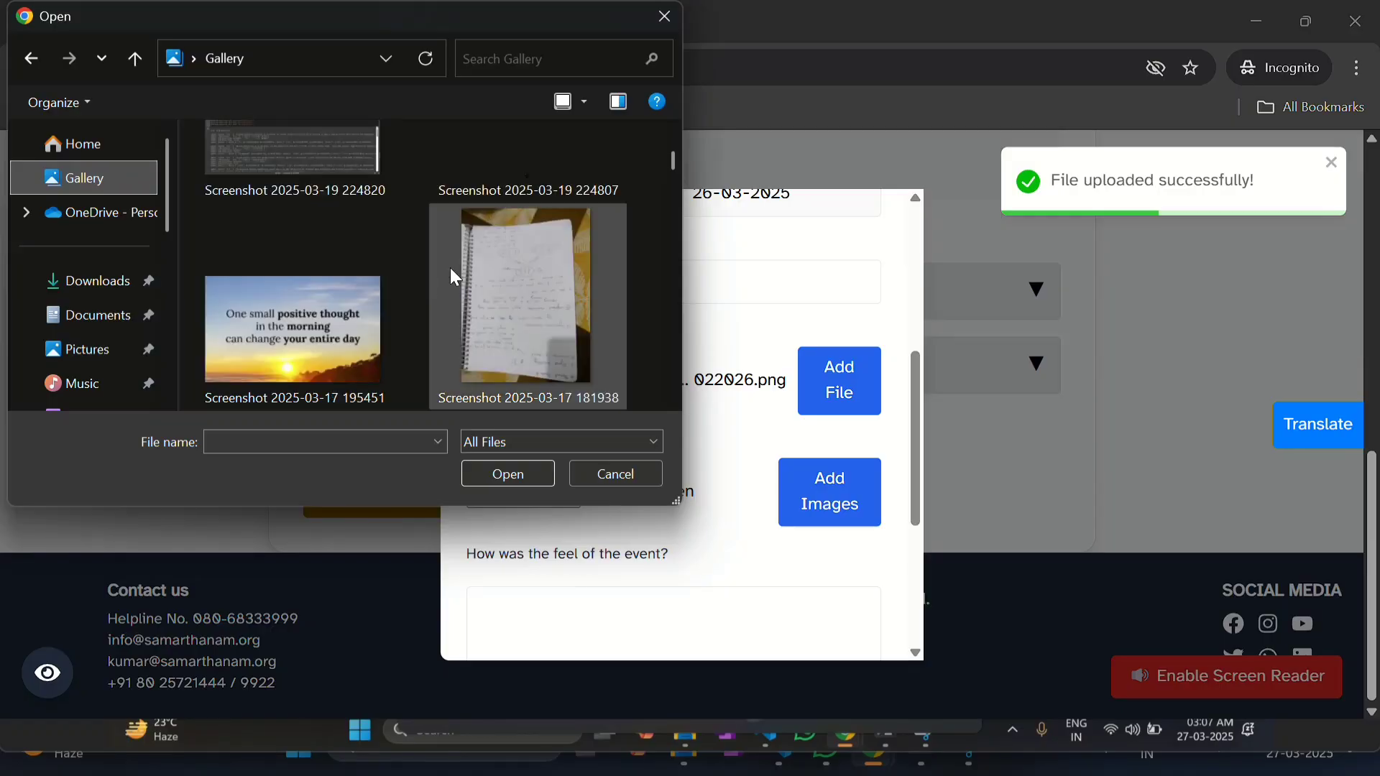
pyautogui.click(359, 274)
pyautogui.click(531, 470)
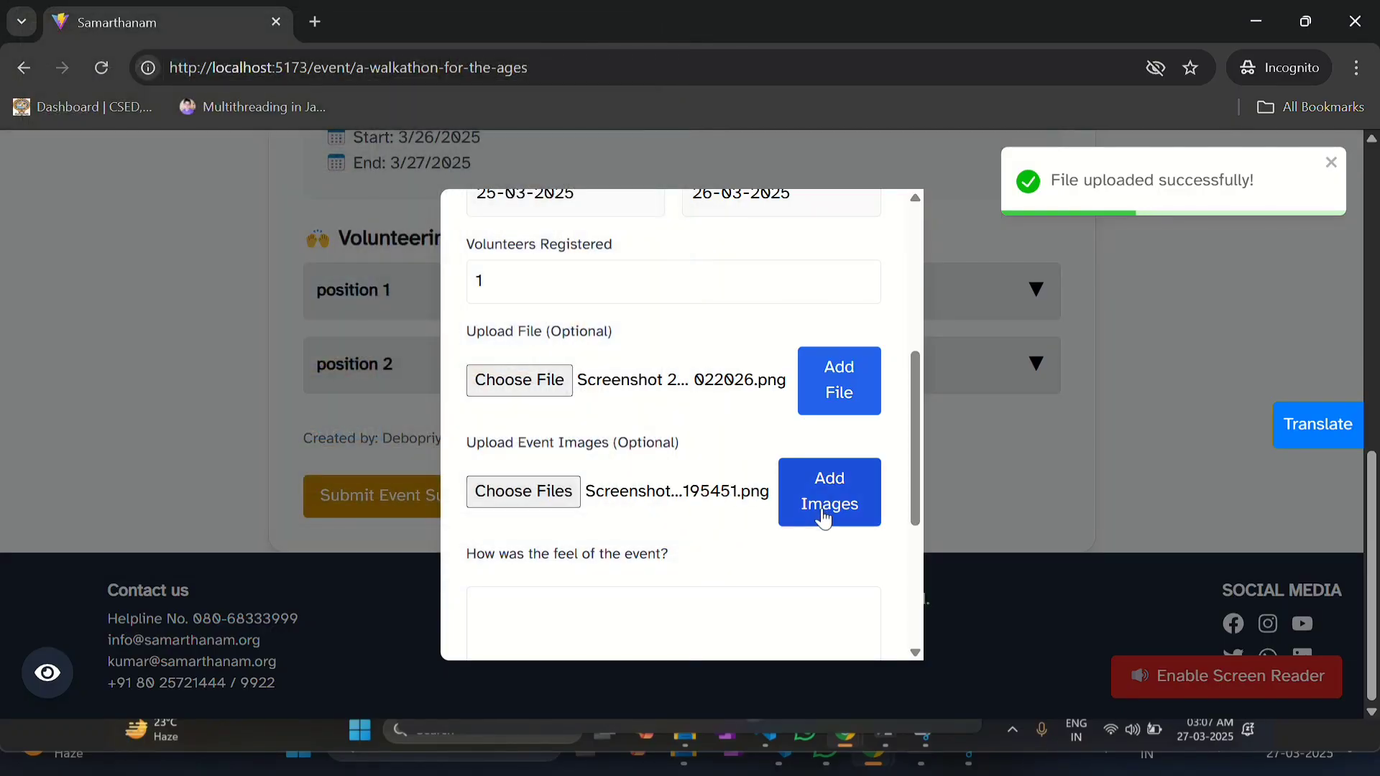
# Step: Upload the chosen event image and answer 'How was the feel of the event?' with 'it was good'
pyautogui.click(800, 488)
pyautogui.scroll(-2, 761, 486)
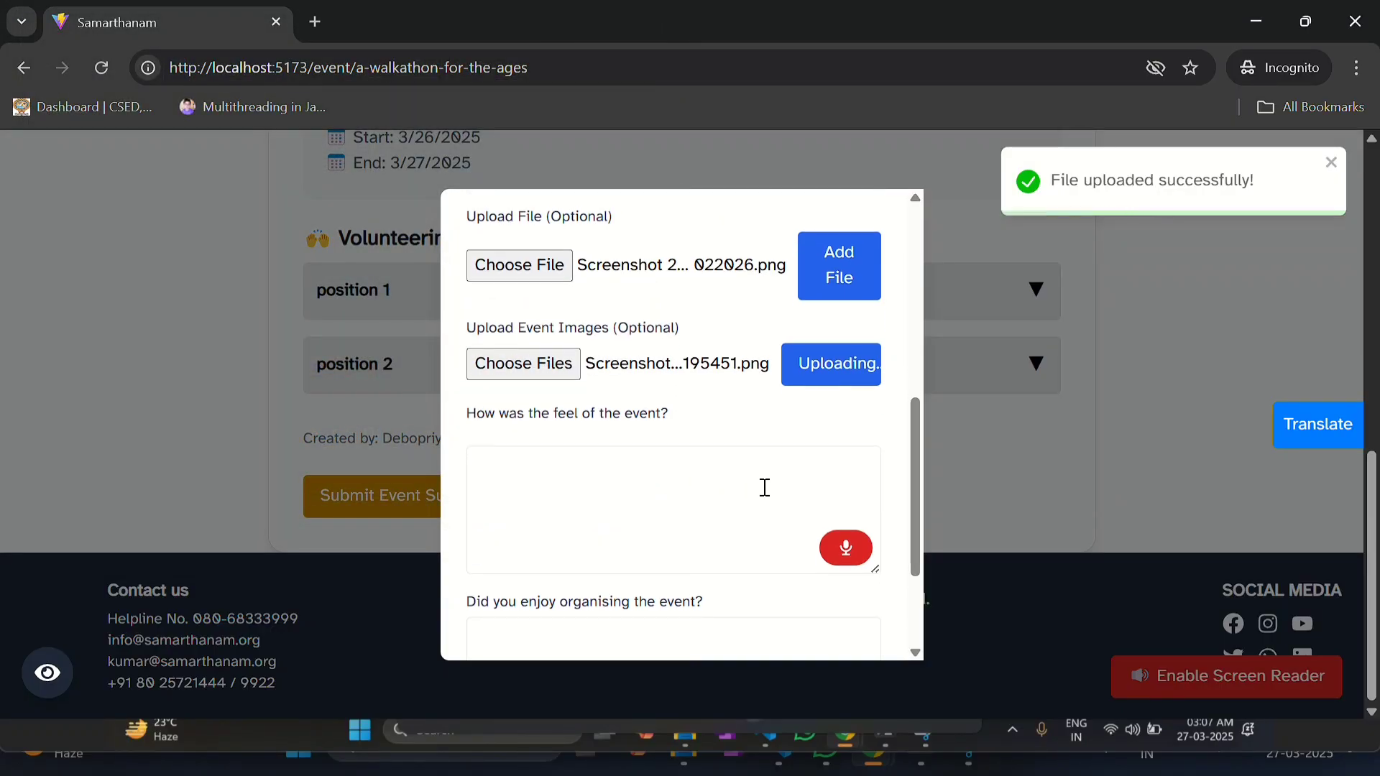
pyautogui.click(712, 484)
pyautogui.scroll(-1, 729, 492)
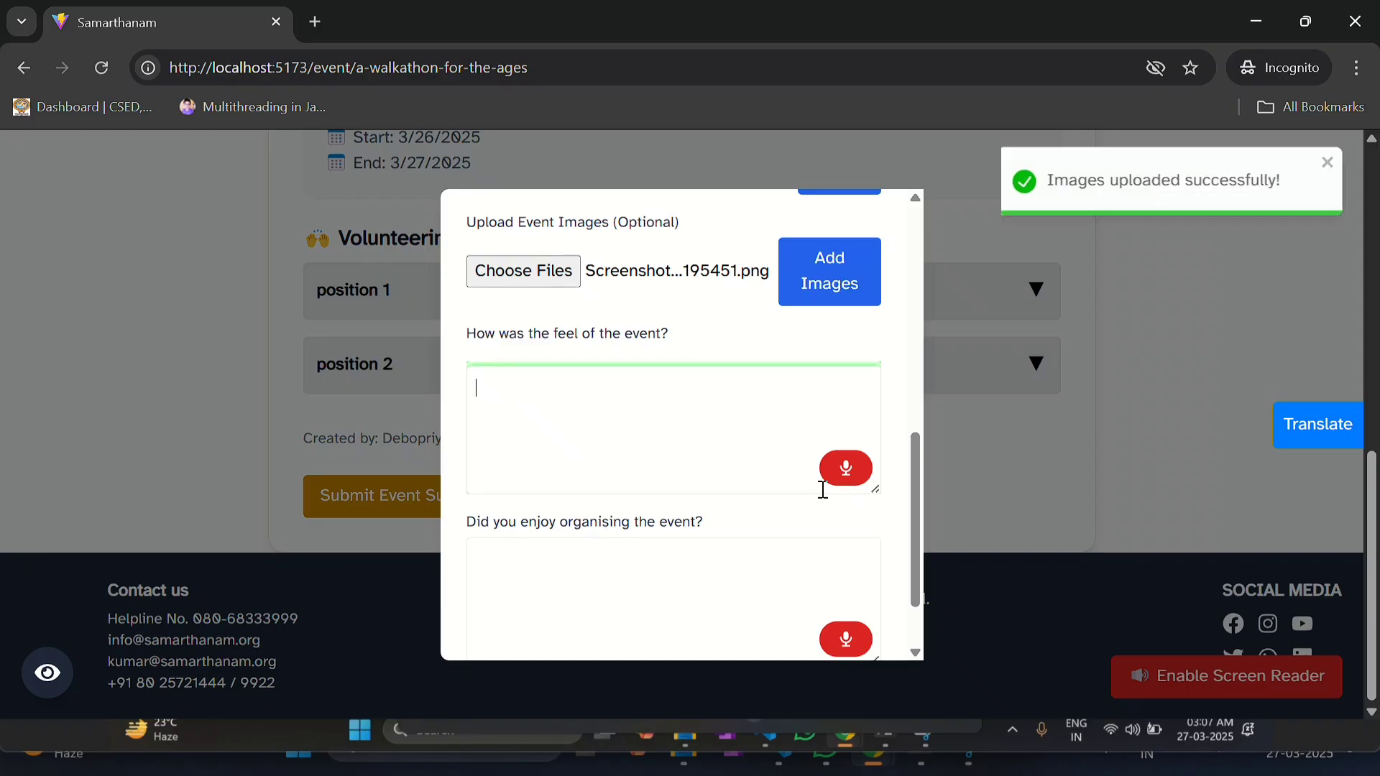
pyautogui.scroll(-1, 841, 531)
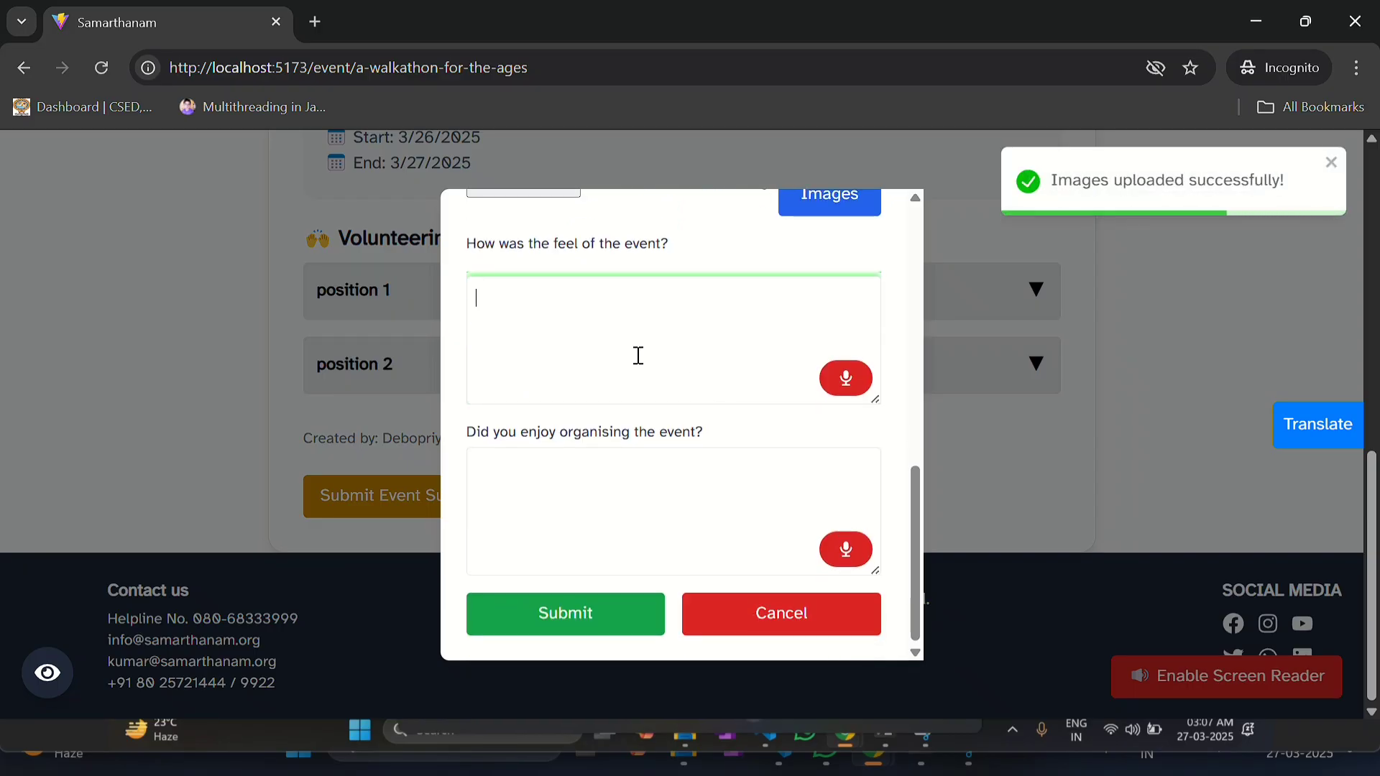
pyautogui.write('it was good')
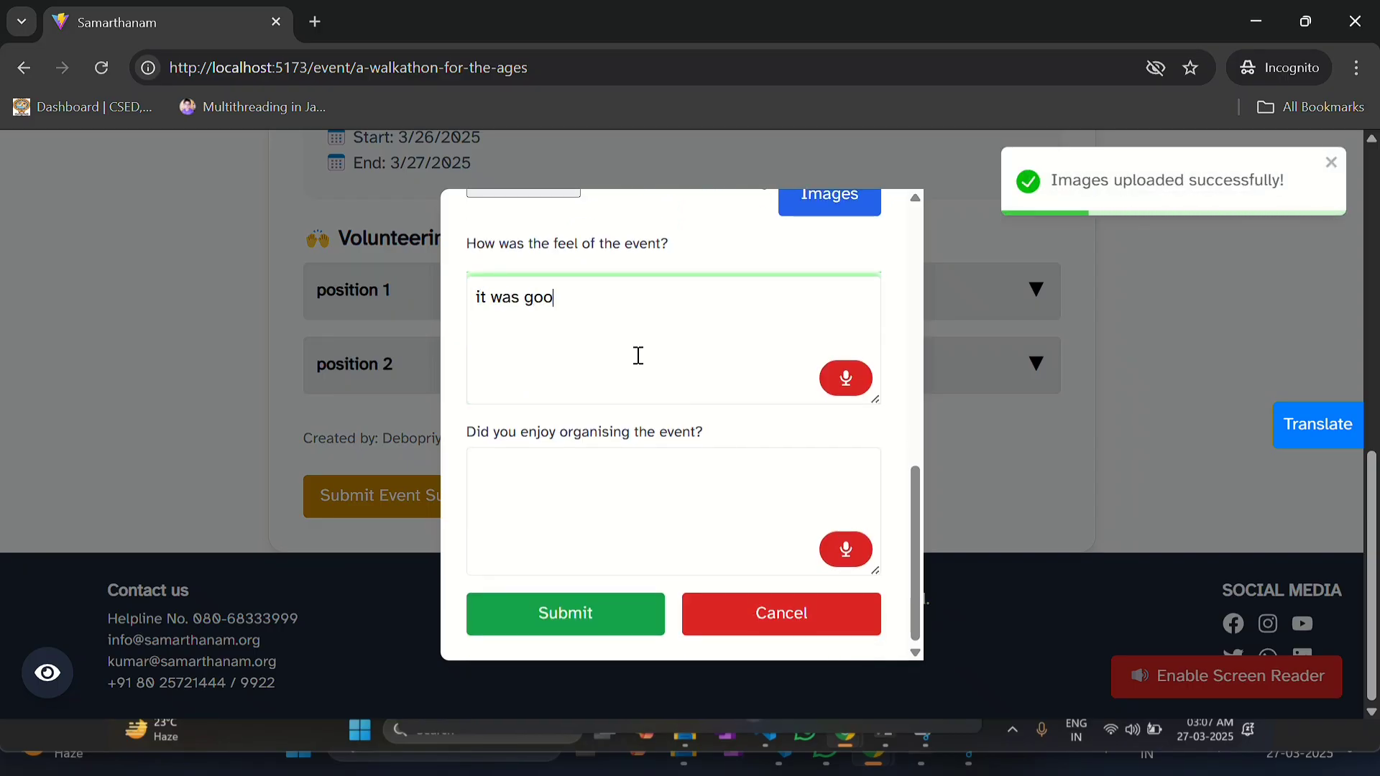
# Step: Answer 'Did you enjoy organising the event?' with 'yes i did' and submit the summary
pyautogui.click(610, 495)
pyautogui.write('i')
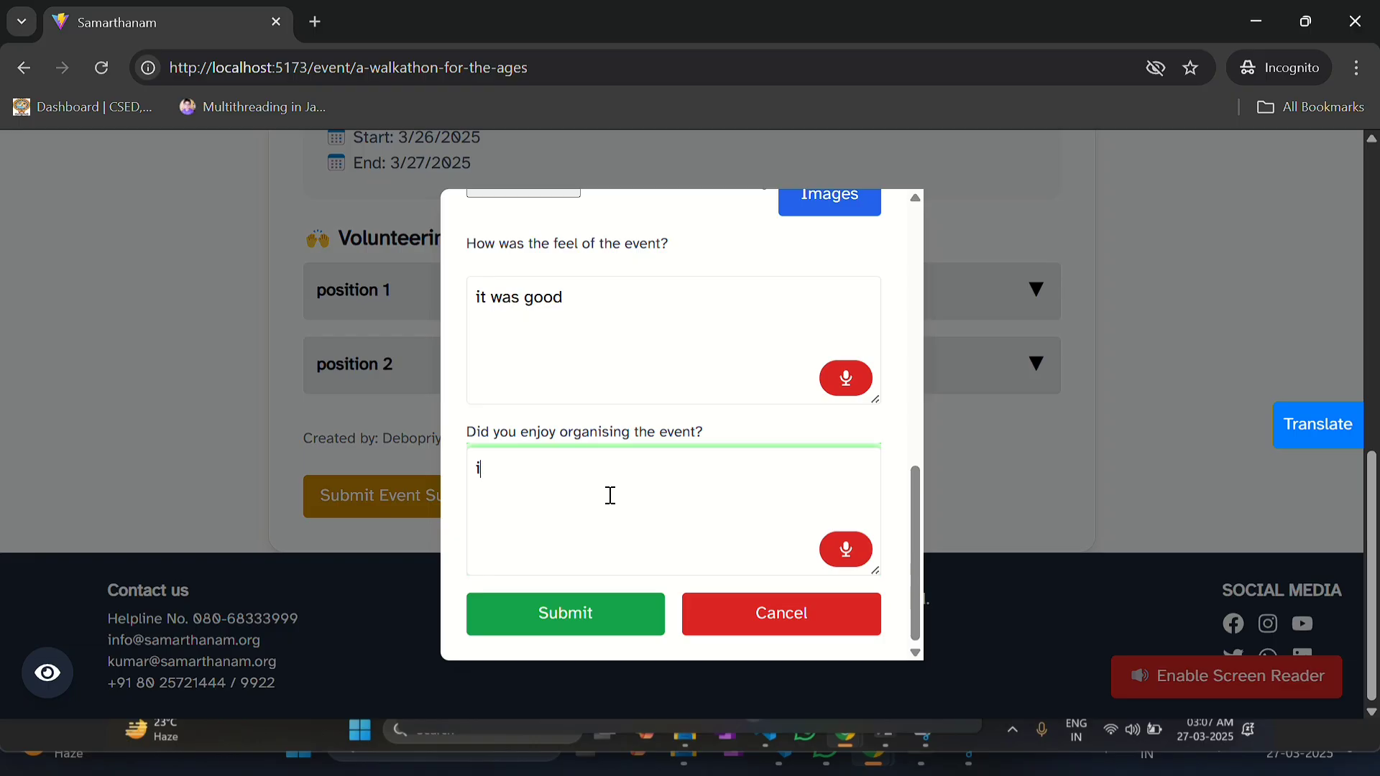
pyautogui.press('BackSpace')
pyautogui.write('yes i did')
pyautogui.click(569, 615)
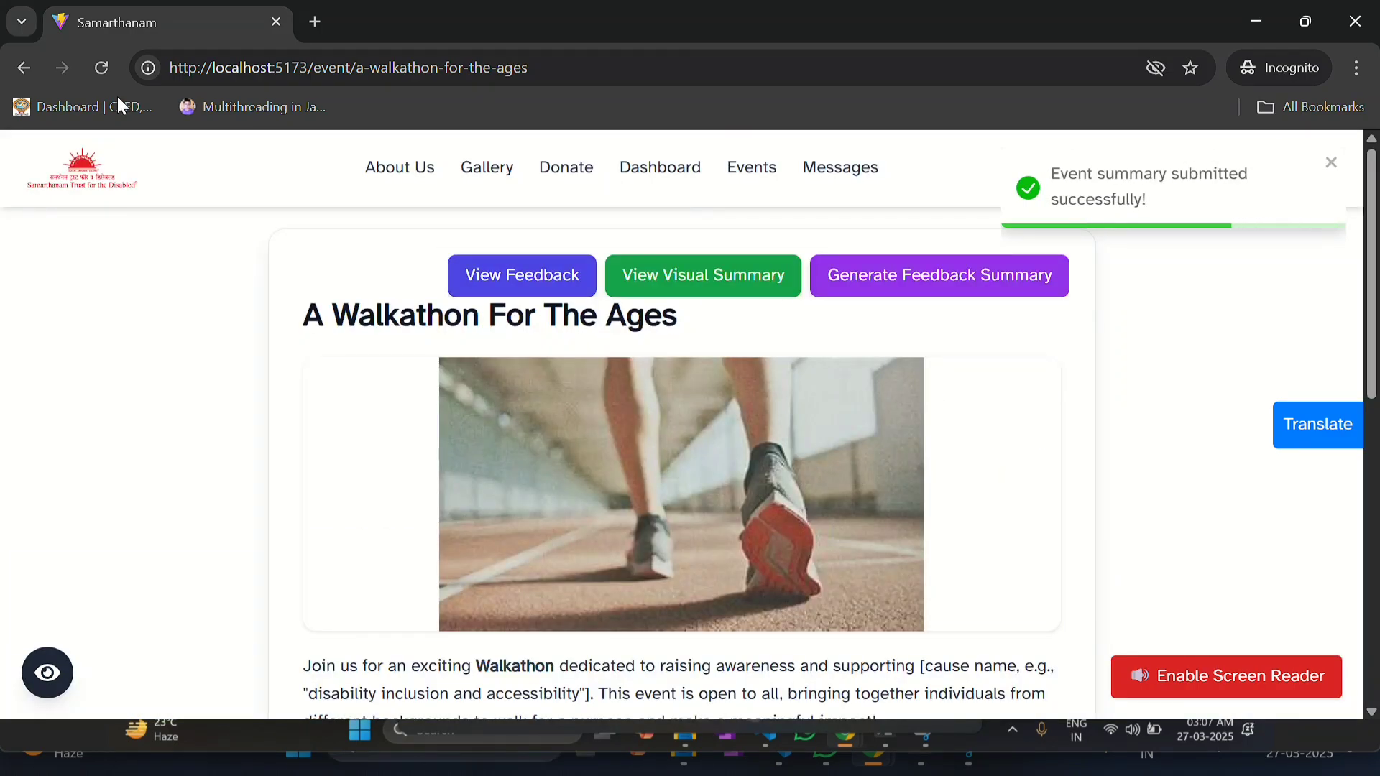
# Step: Reload the event page to confirm the summary shows as already published
pyautogui.click(102, 68)
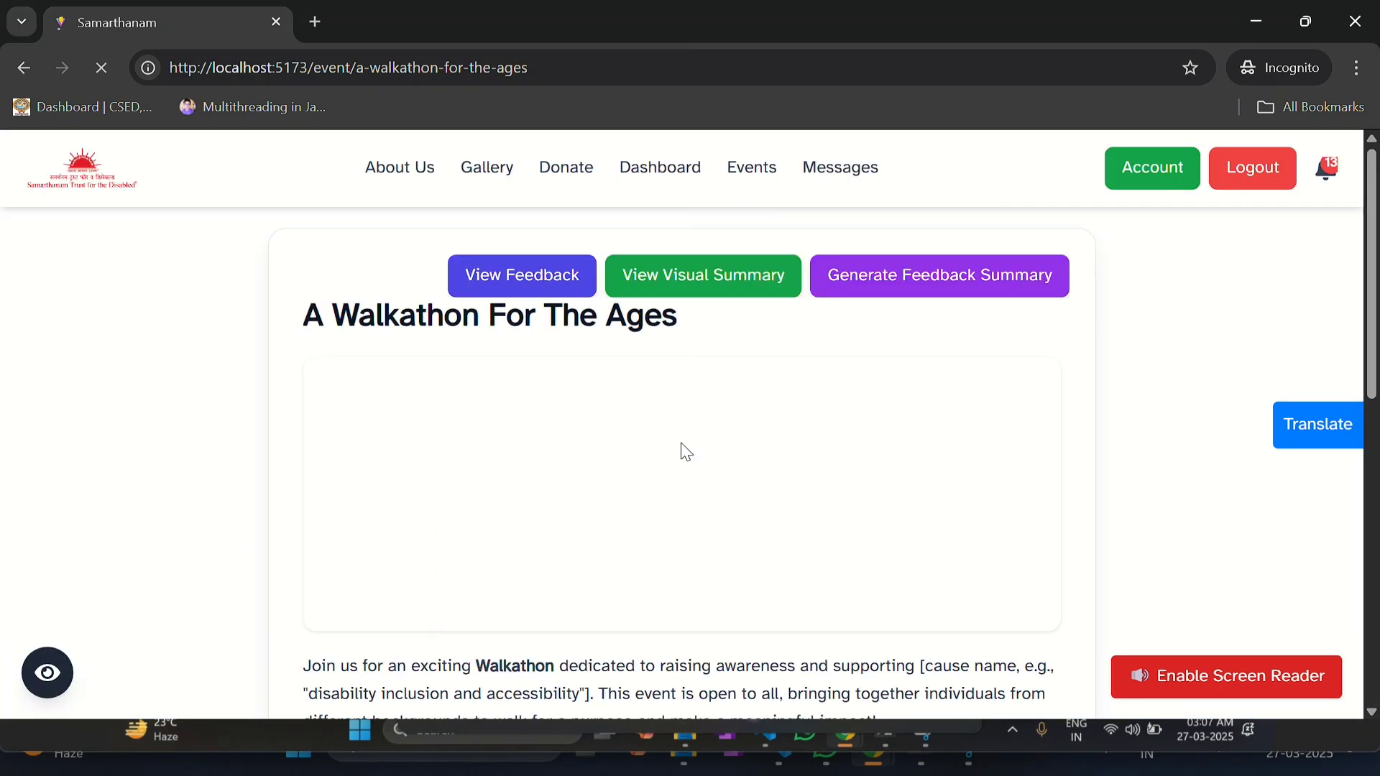
pyautogui.scroll(-5, 681, 450)
pyautogui.scroll(-4, 682, 449)
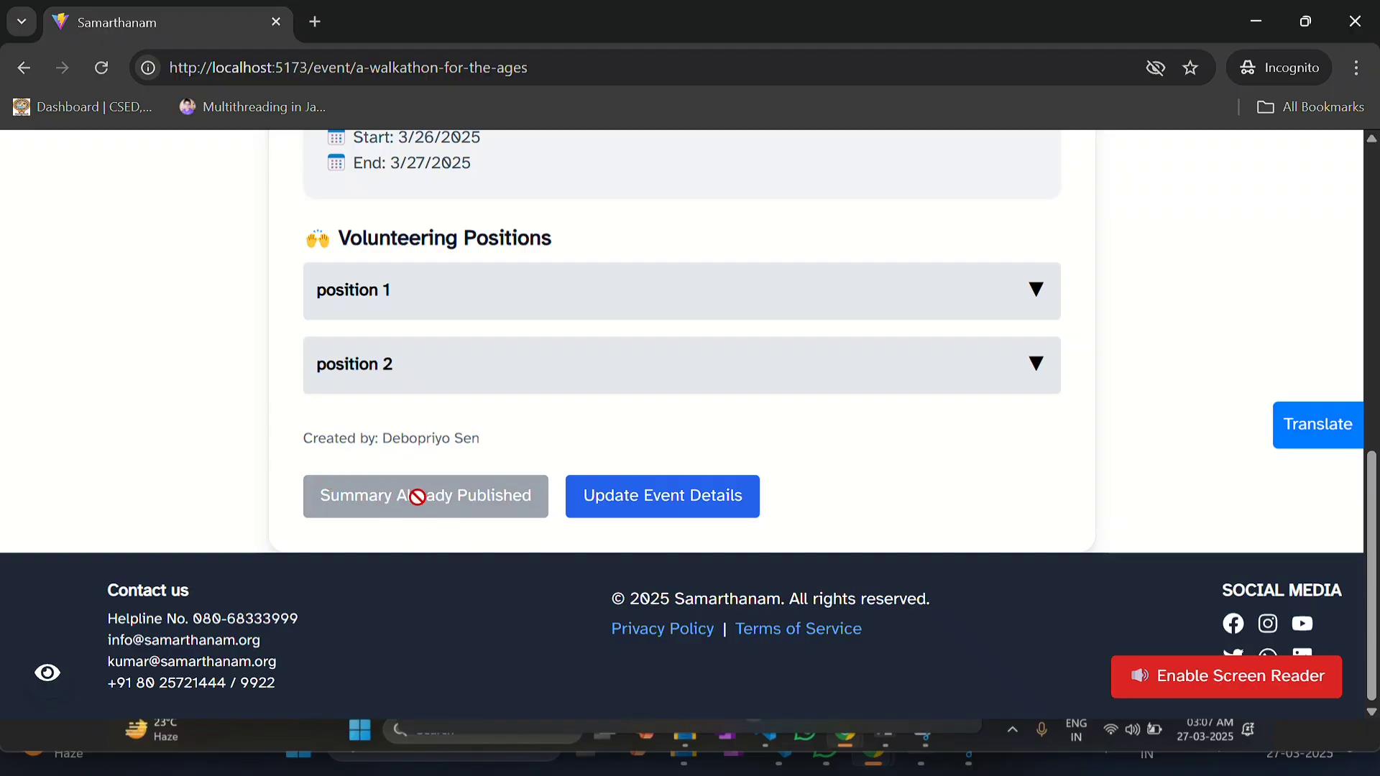
pyautogui.scroll(10, 792, 358)
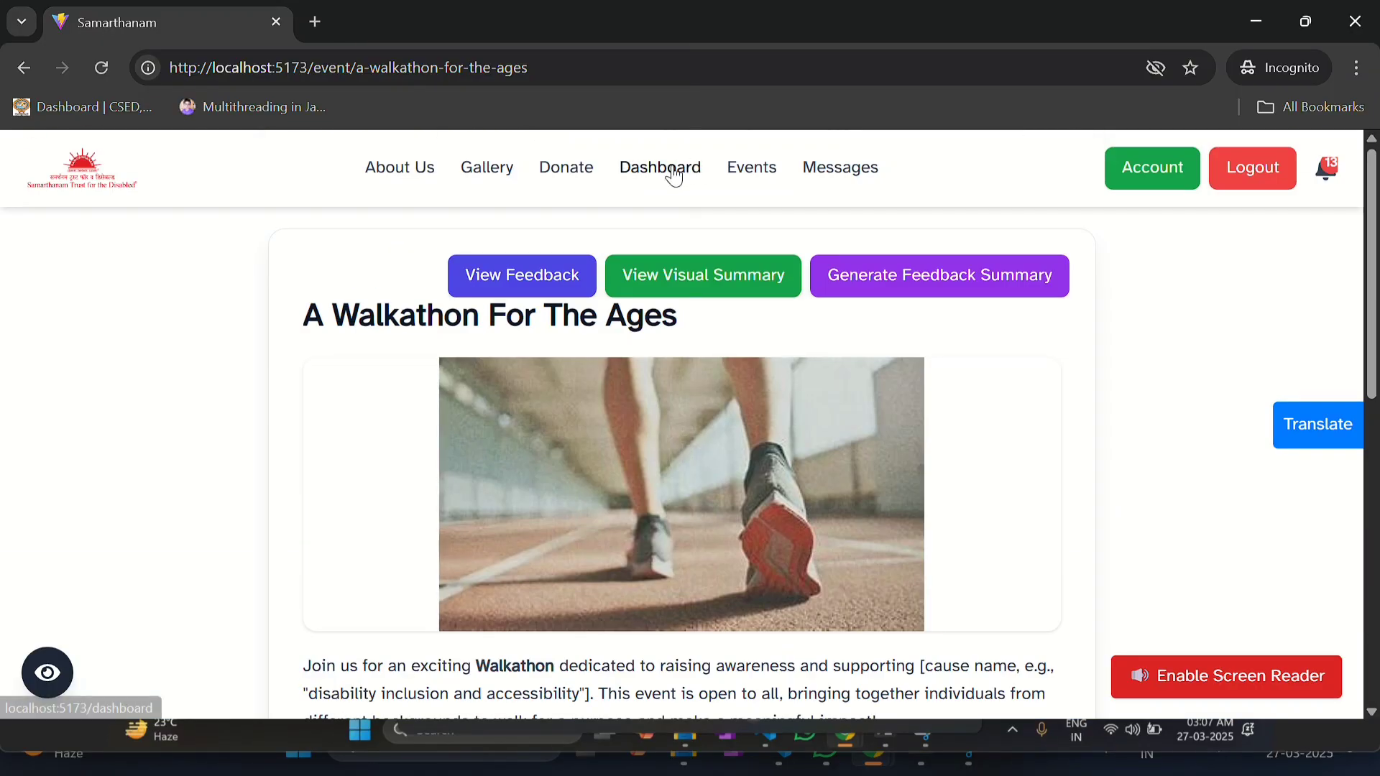
# Step: Open the Organiser Dashboard and check its totals, including ₹5500 donations received
pyautogui.click(674, 175)
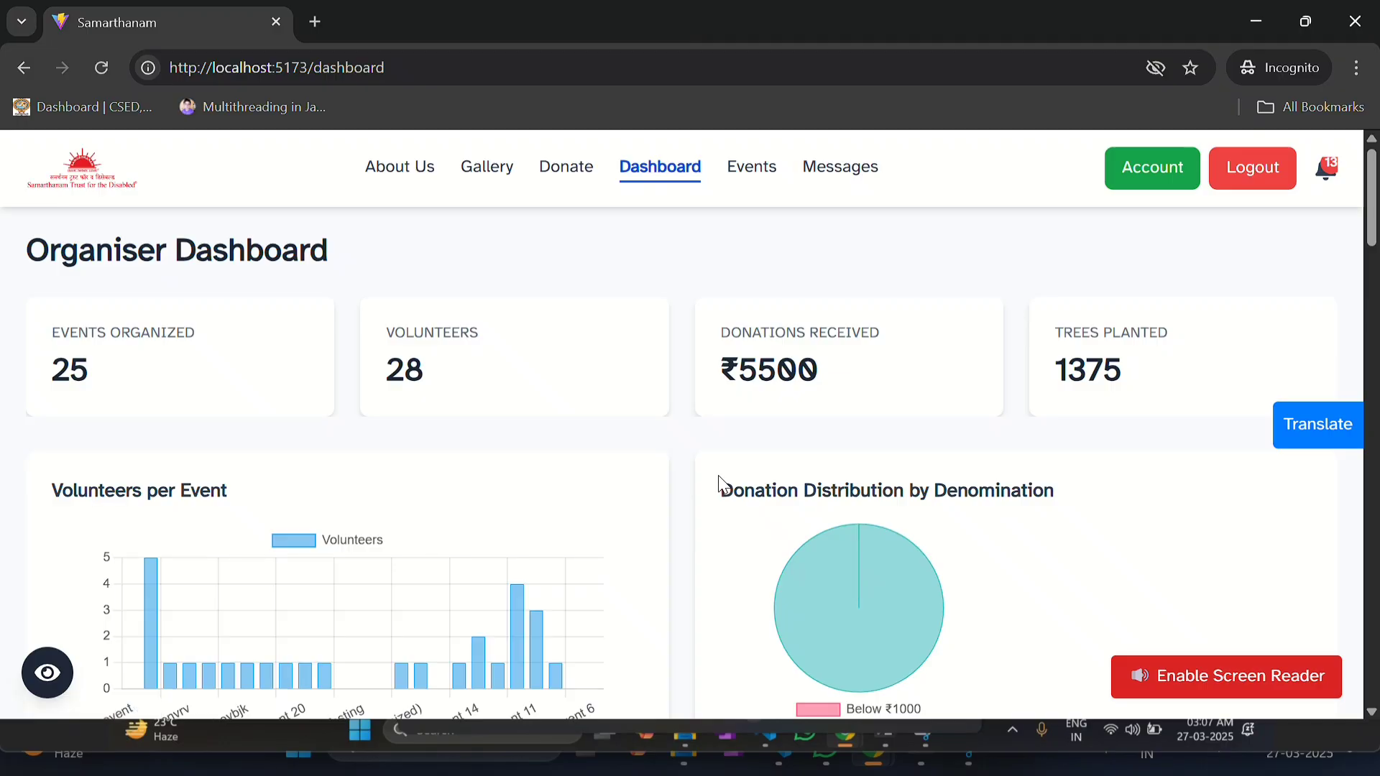
pyautogui.scroll(-1, 718, 475)
pyautogui.scroll(-2, 721, 480)
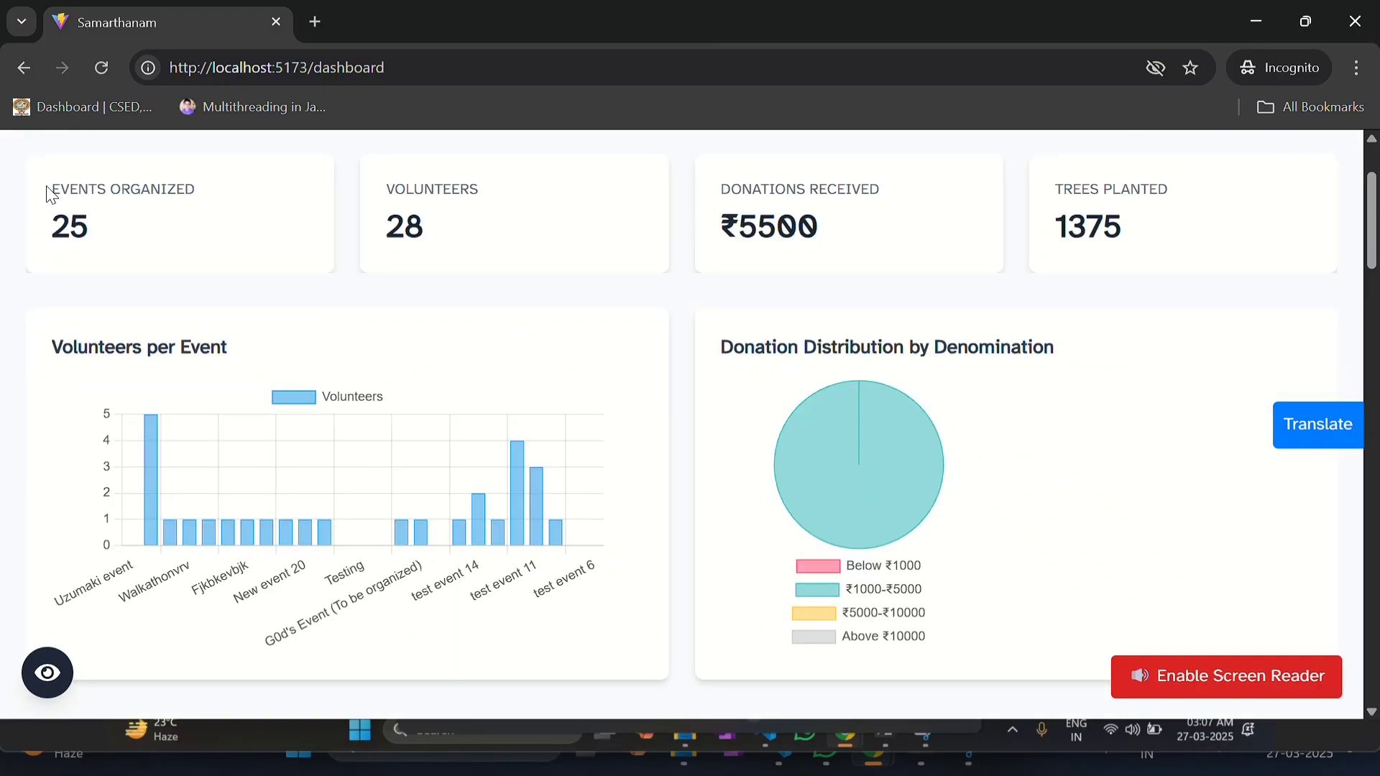
pyautogui.moveTo(897, 472)
pyautogui.doubleClick(740, 222)
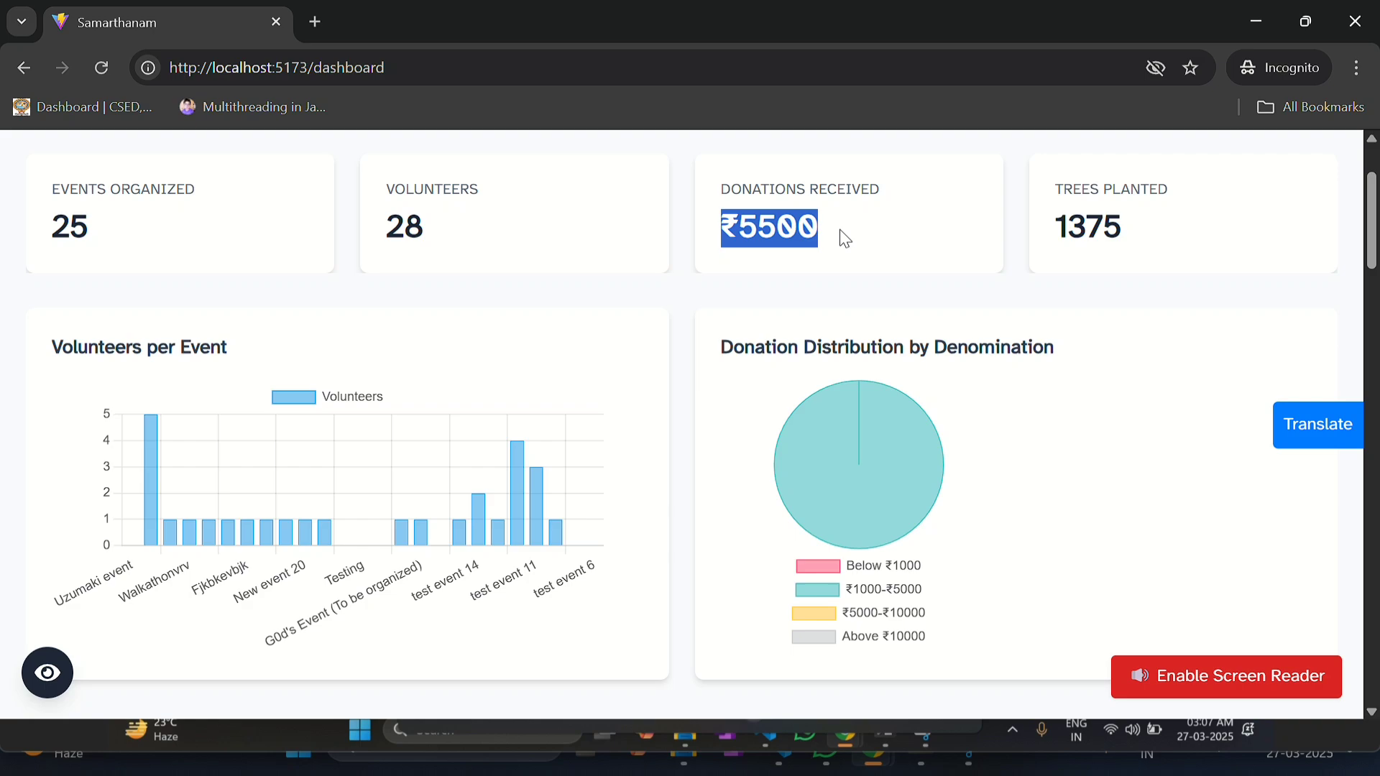
pyautogui.scroll(-1, 839, 234)
pyautogui.scroll(1, 840, 232)
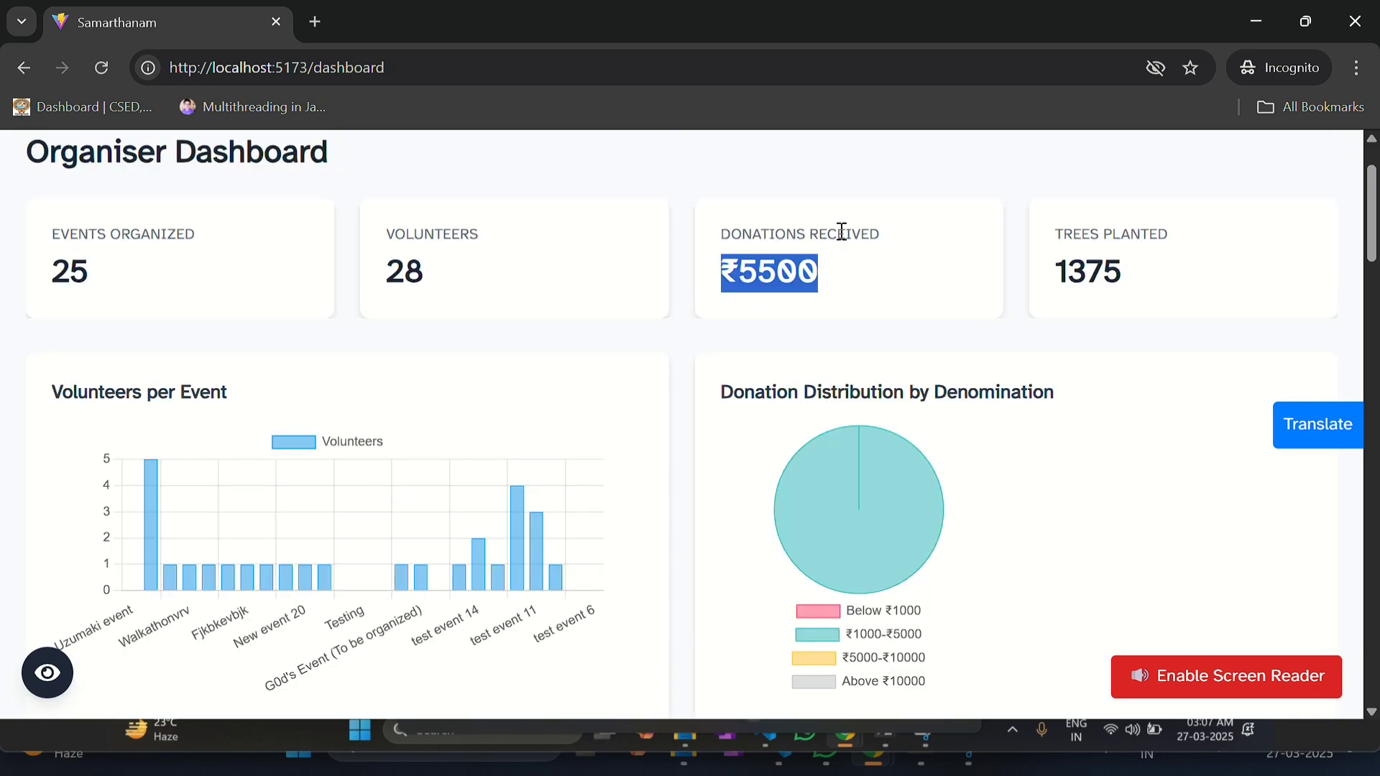
pyautogui.click(840, 262)
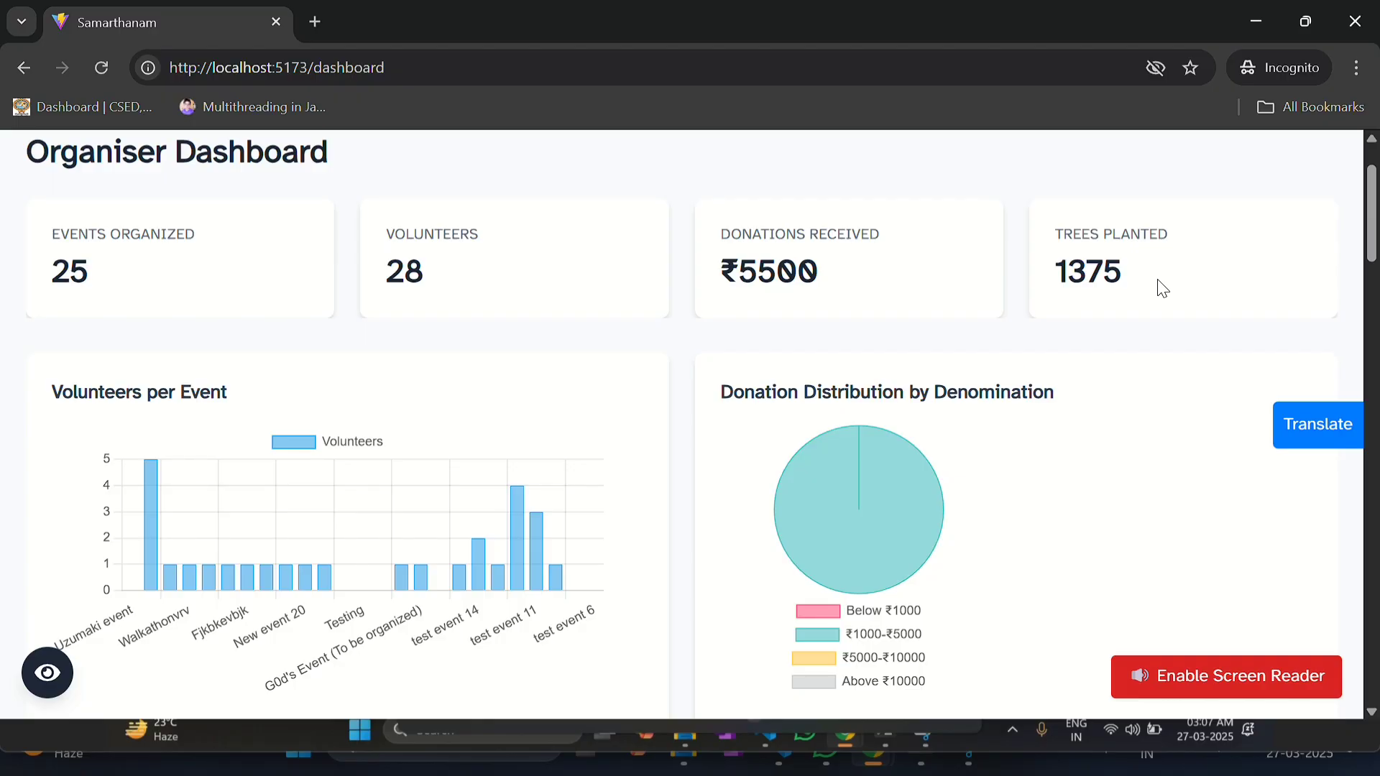
# Step: Scroll through the dashboard charts and Past Events list with published summaries
pyautogui.scroll(-9, 1161, 286)
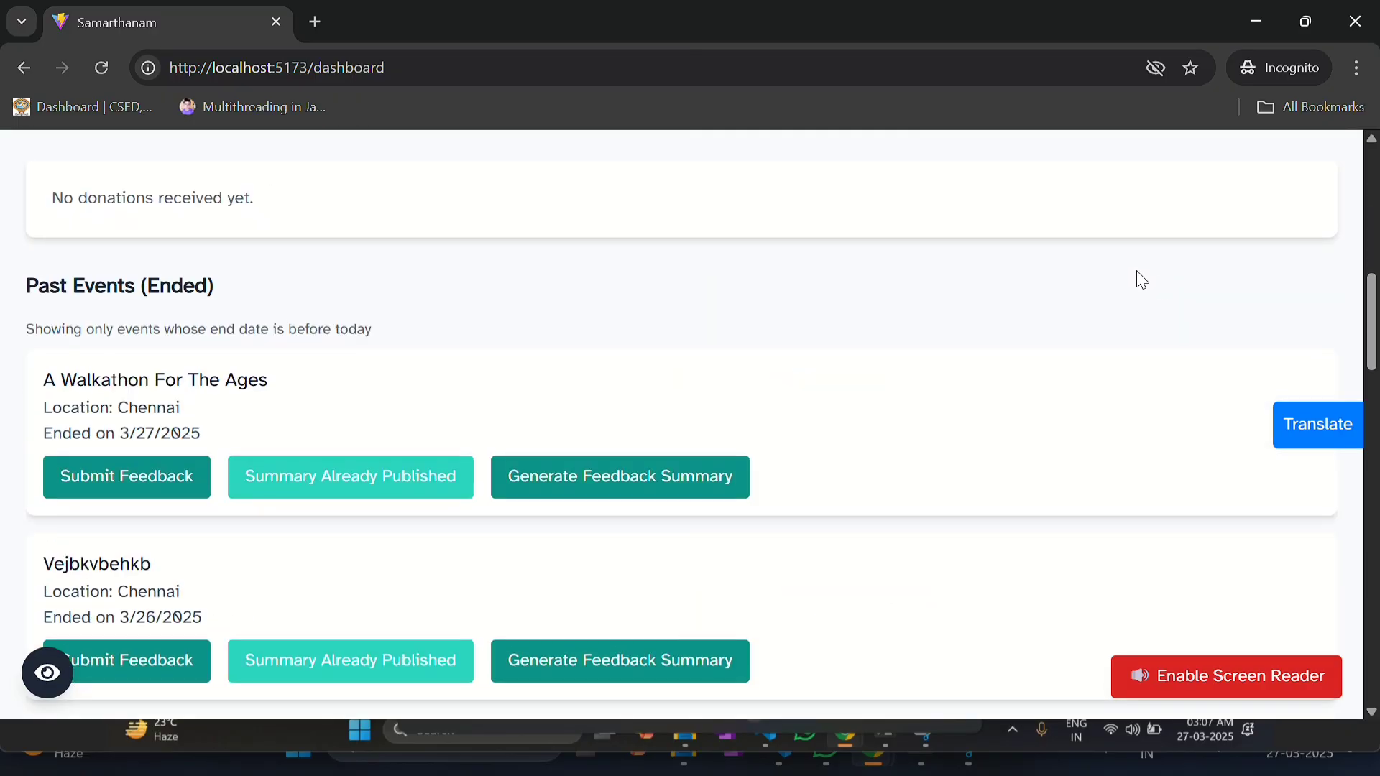
pyautogui.scroll(-3, 610, 388)
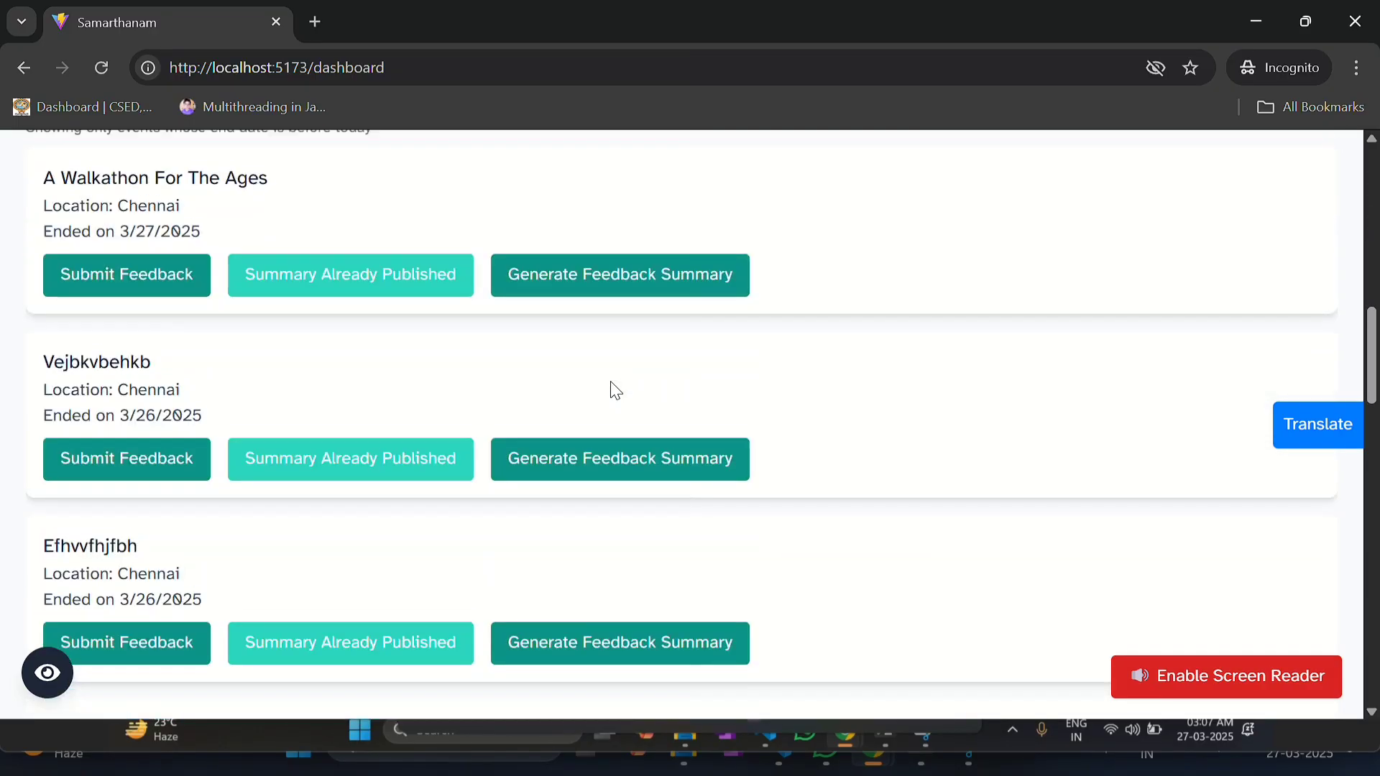
pyautogui.scroll(1, 588, 388)
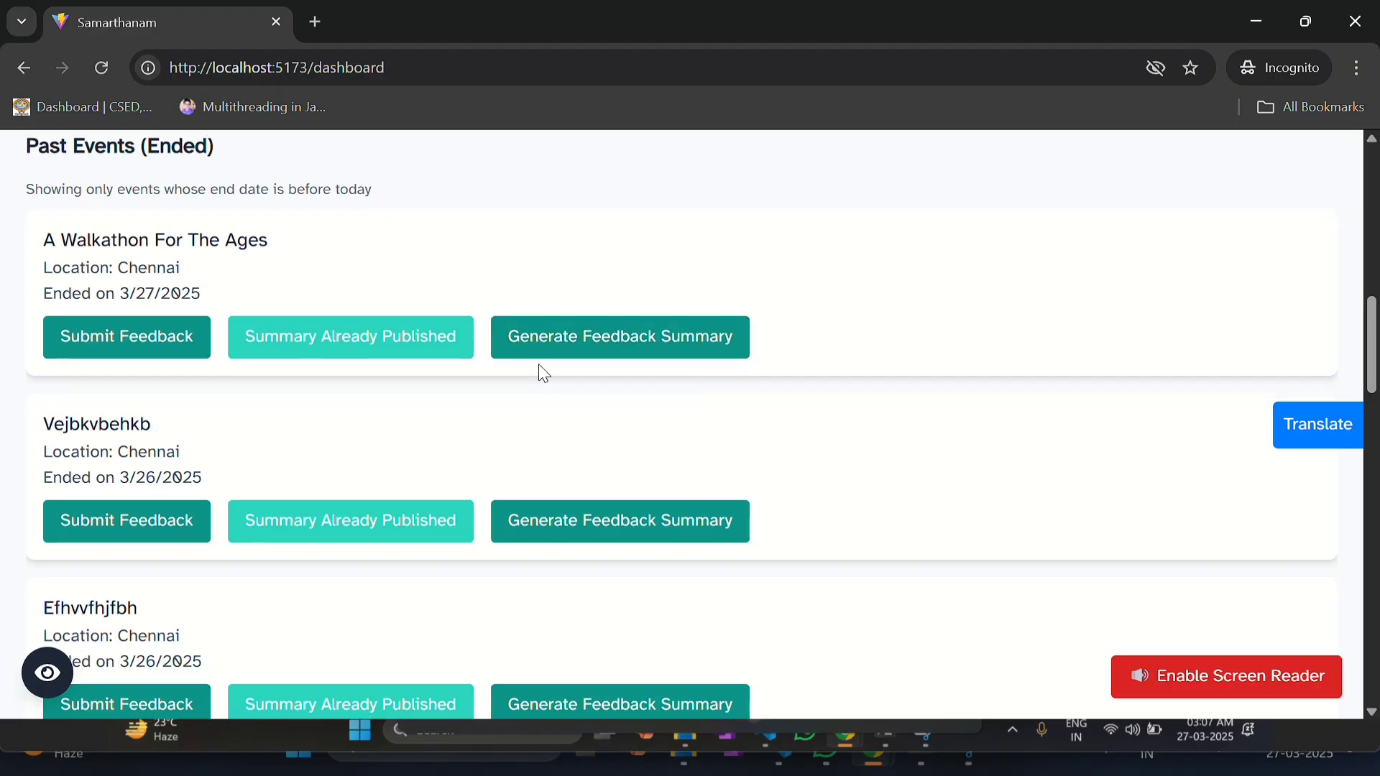
pyautogui.scroll(-1, 541, 372)
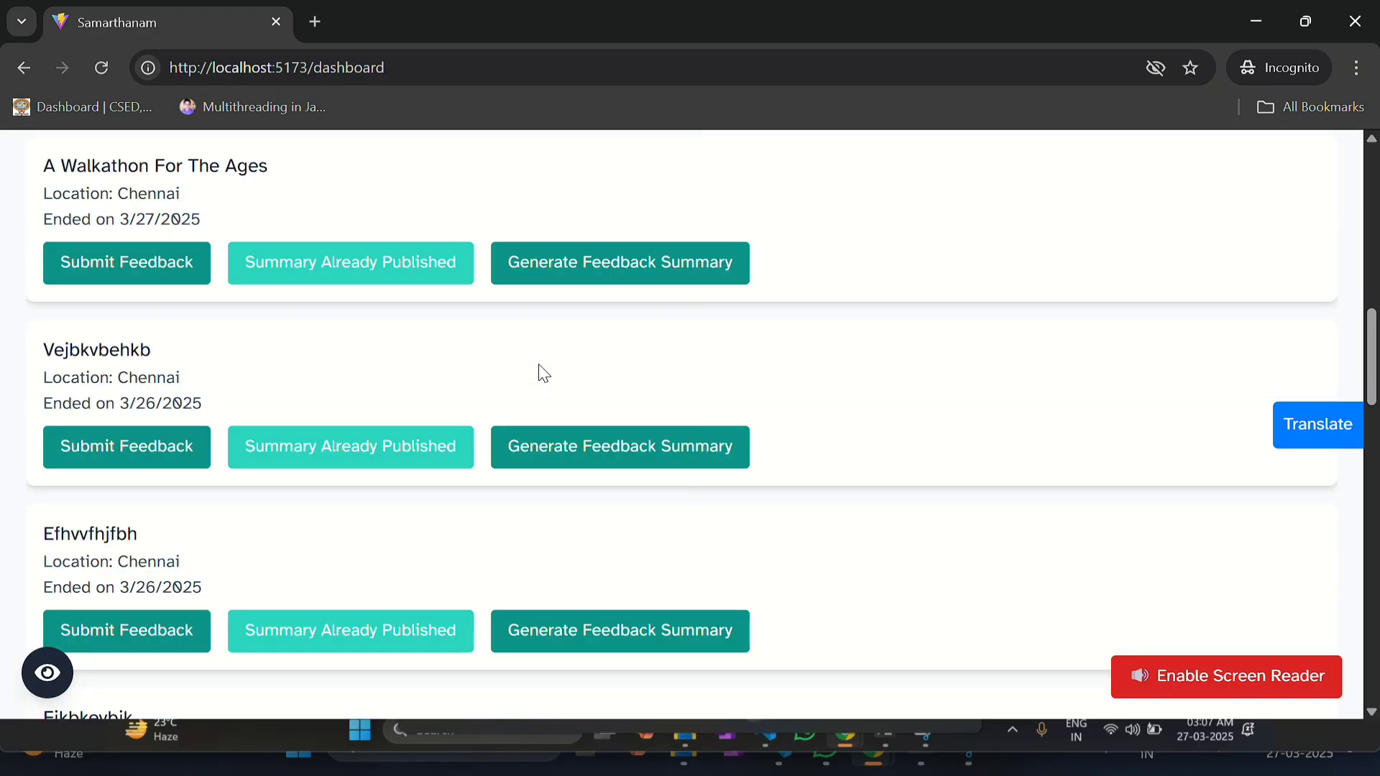
pyautogui.scroll(-1, 544, 373)
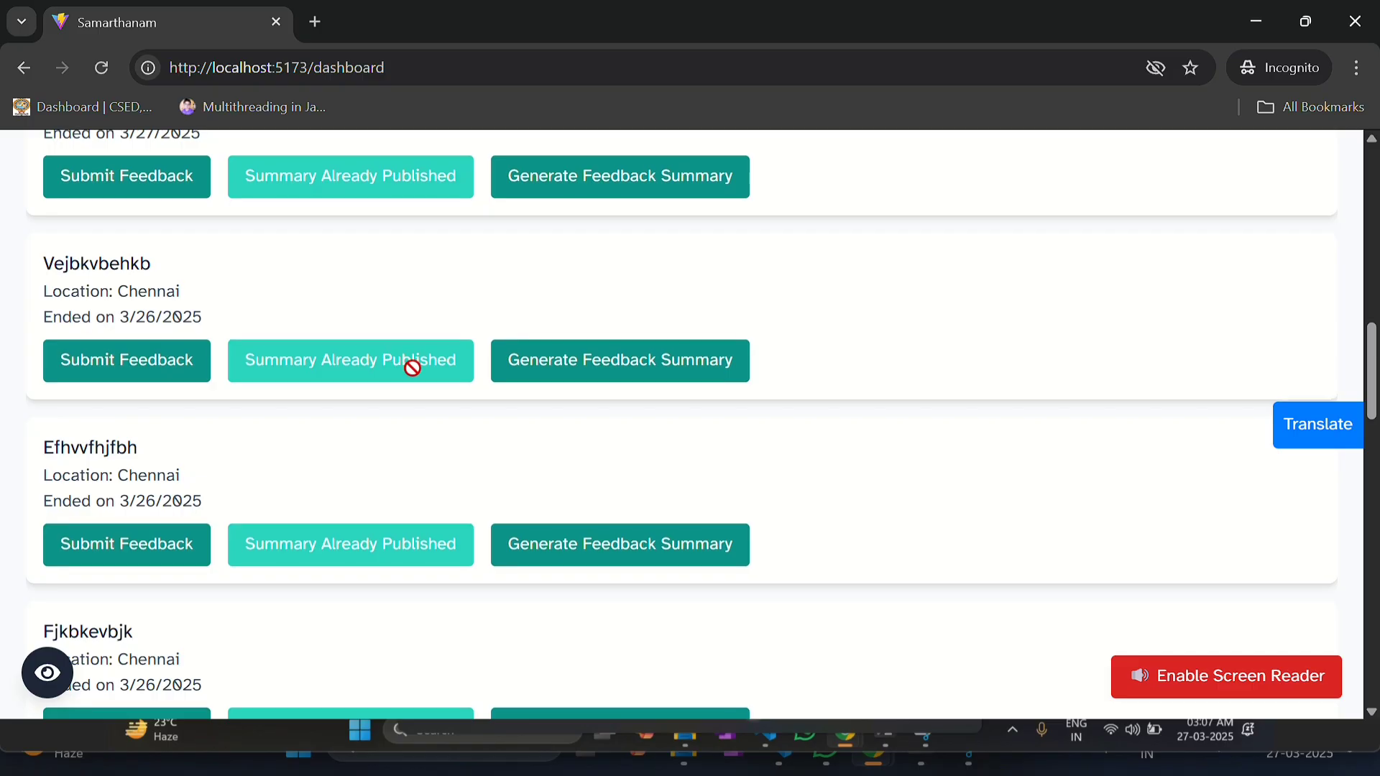
pyautogui.scroll(-8, 411, 371)
pyautogui.scroll(2, 505, 350)
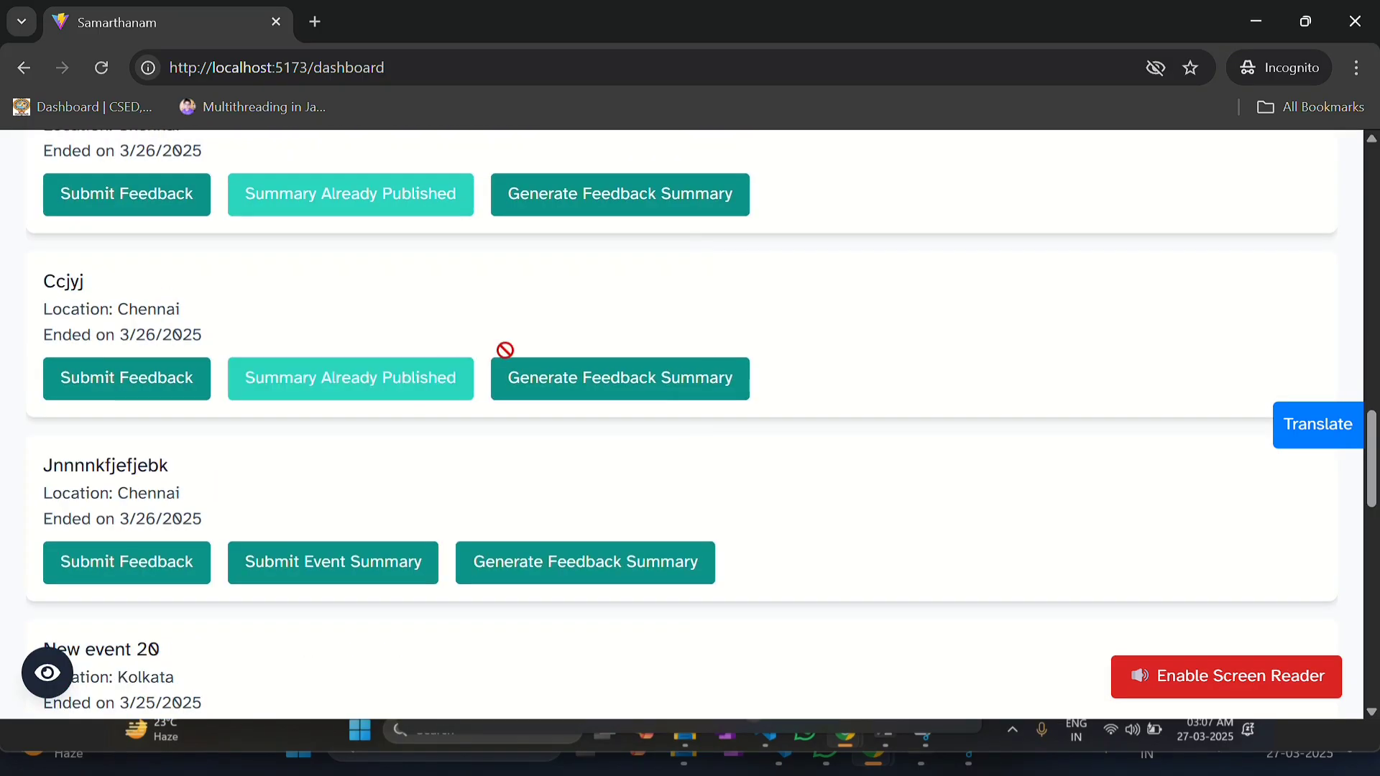
pyautogui.scroll(-1, 638, 387)
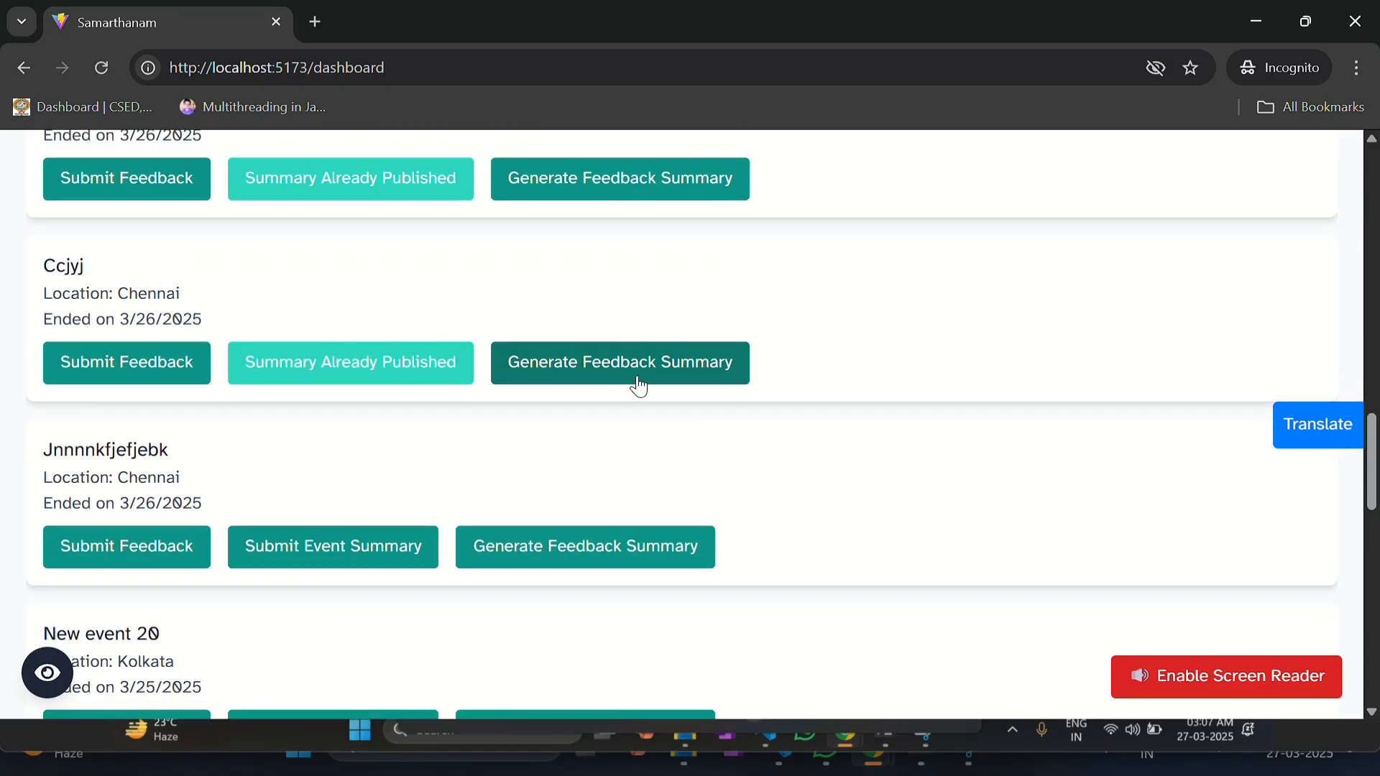
pyautogui.scroll(-10, 639, 386)
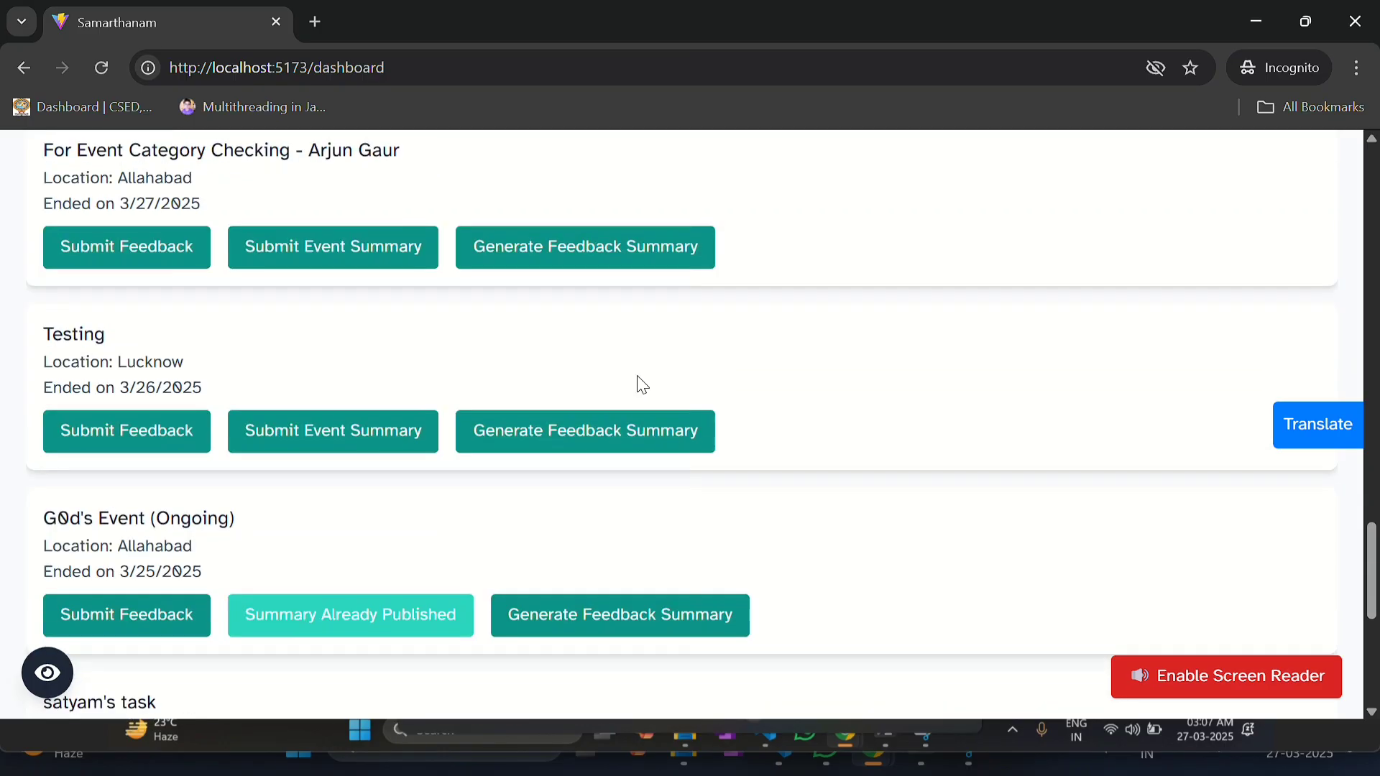
pyautogui.scroll(15, 641, 386)
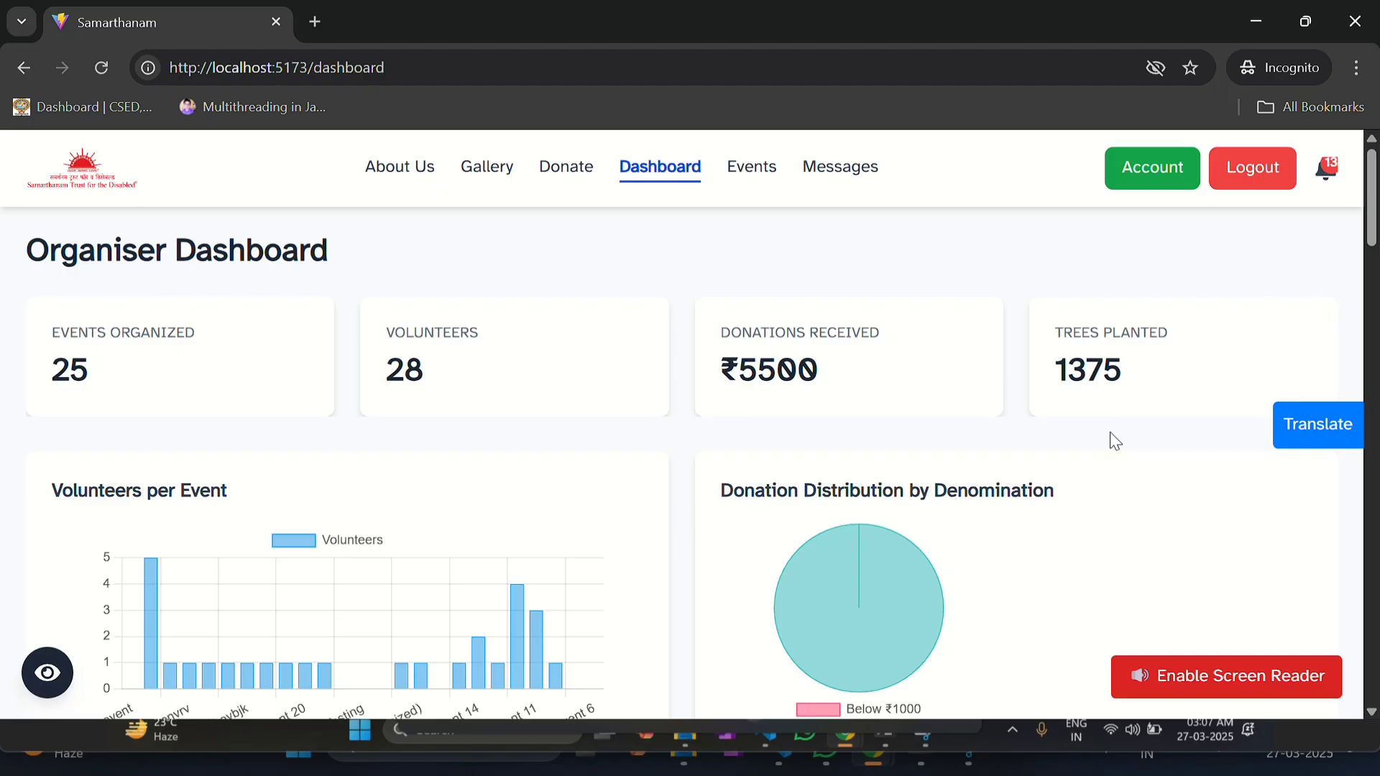
# Step: Scroll through the 14 notifications, mark them all as read, then delete all of them
pyautogui.click(1328, 173)
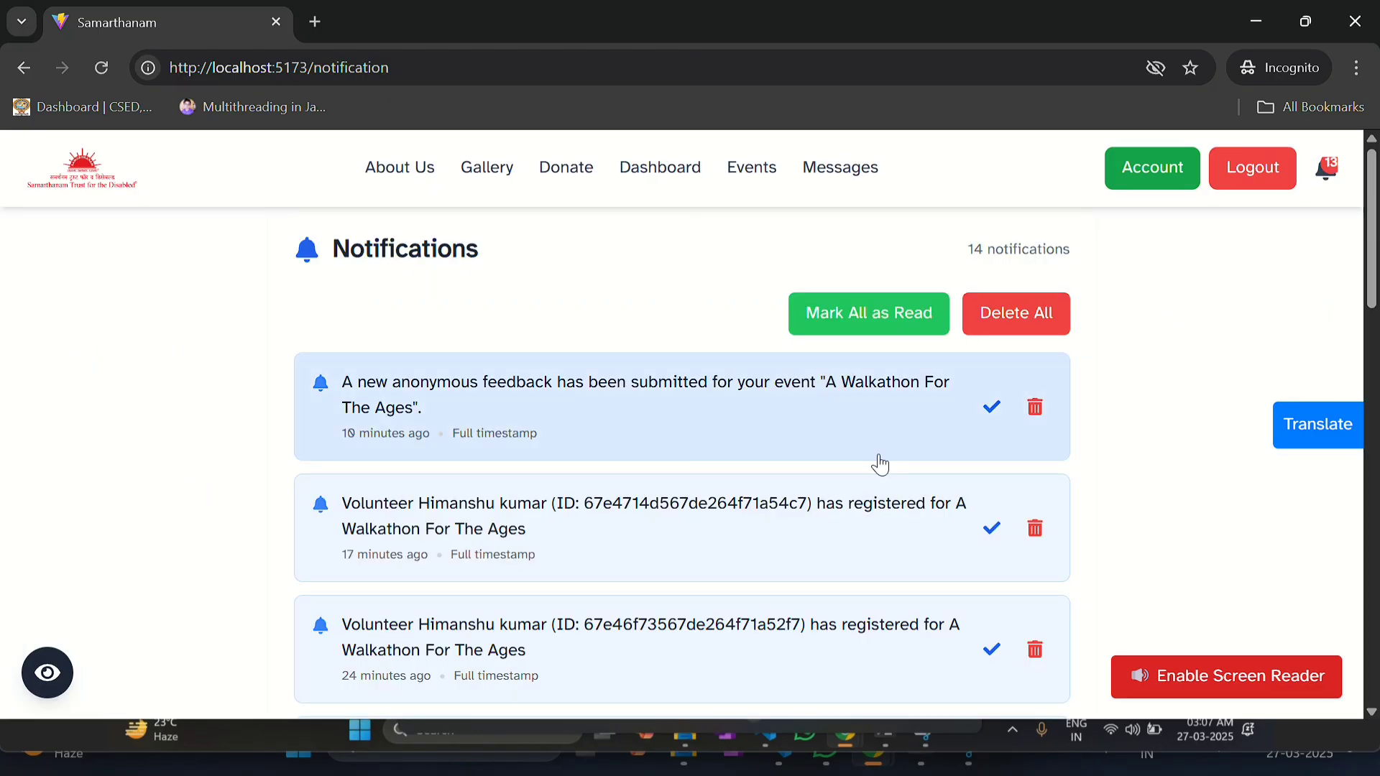
pyautogui.scroll(-1, 719, 464)
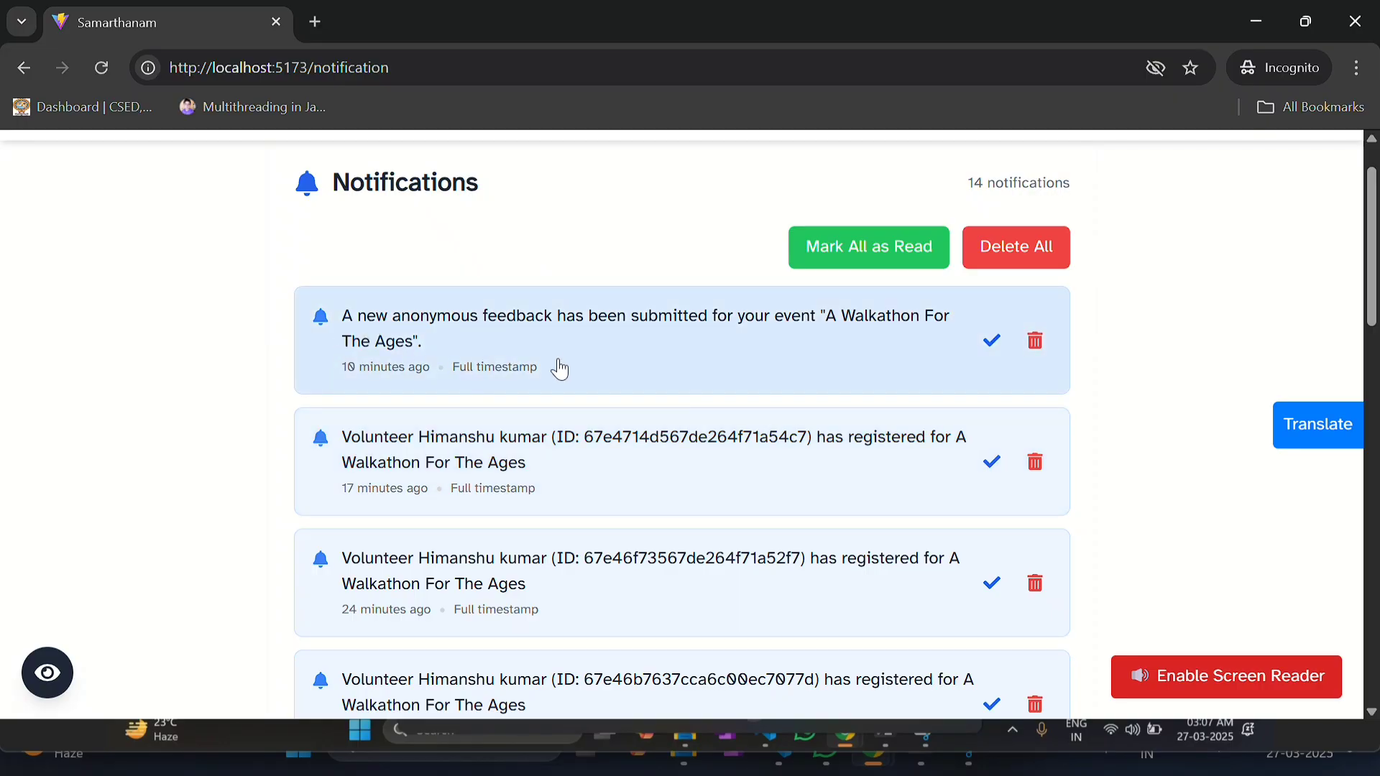
pyautogui.scroll(-1, 442, 435)
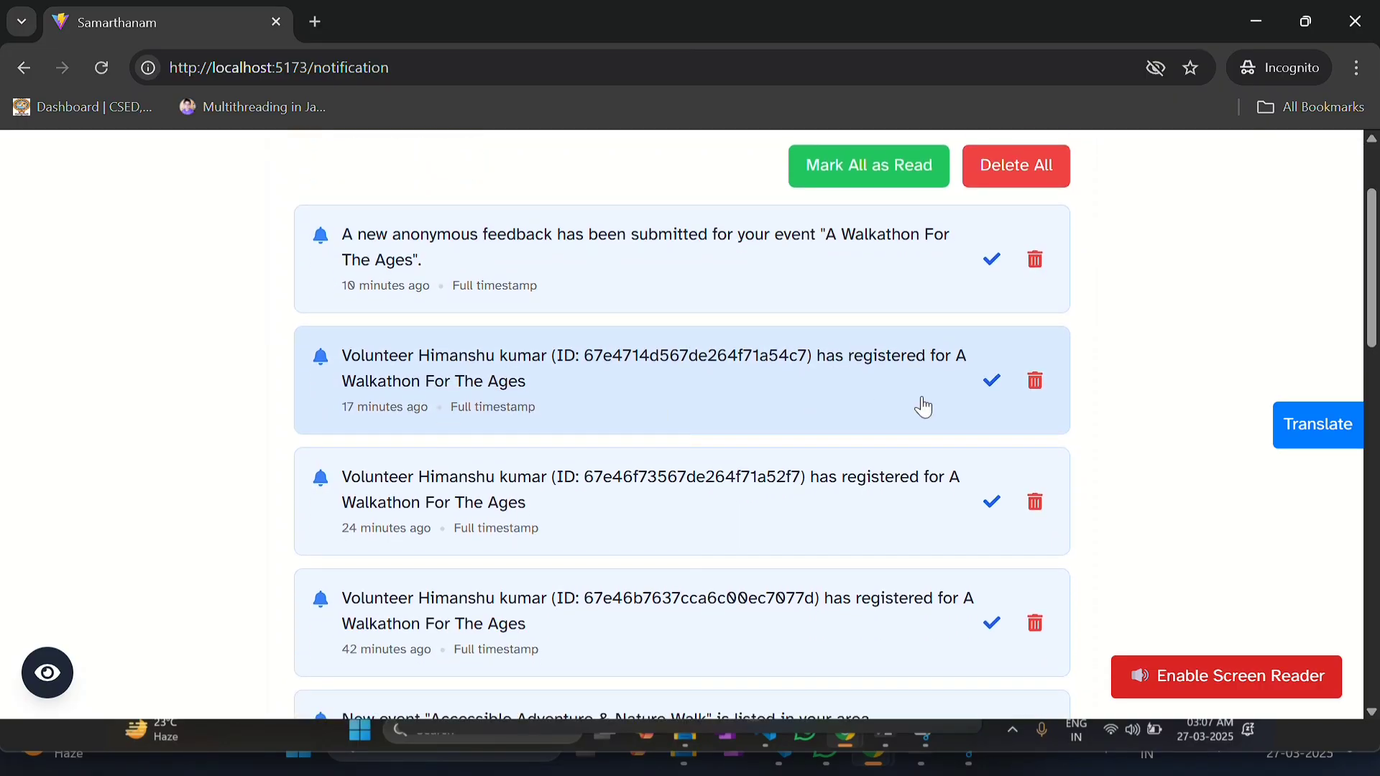
pyautogui.scroll(-1, 558, 422)
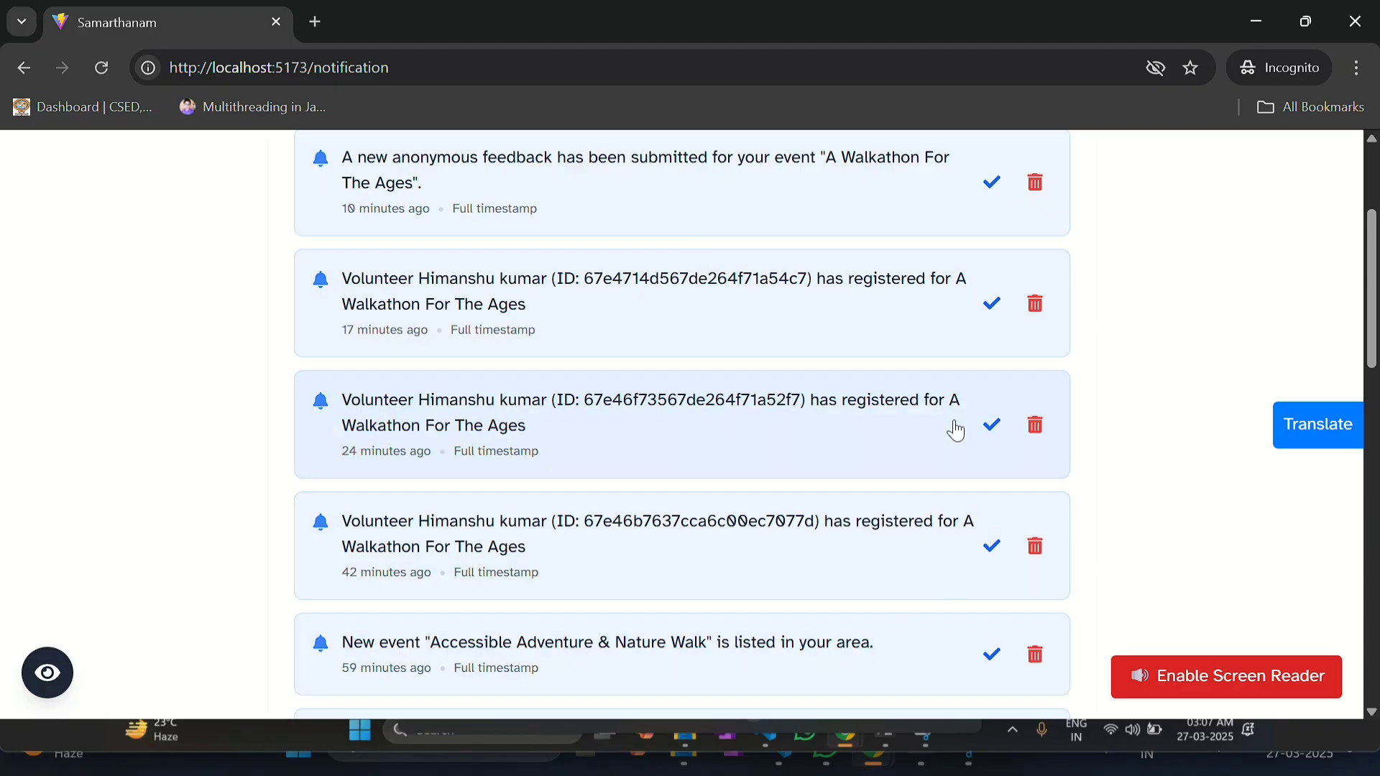
pyautogui.scroll(3, 955, 429)
pyautogui.click(897, 316)
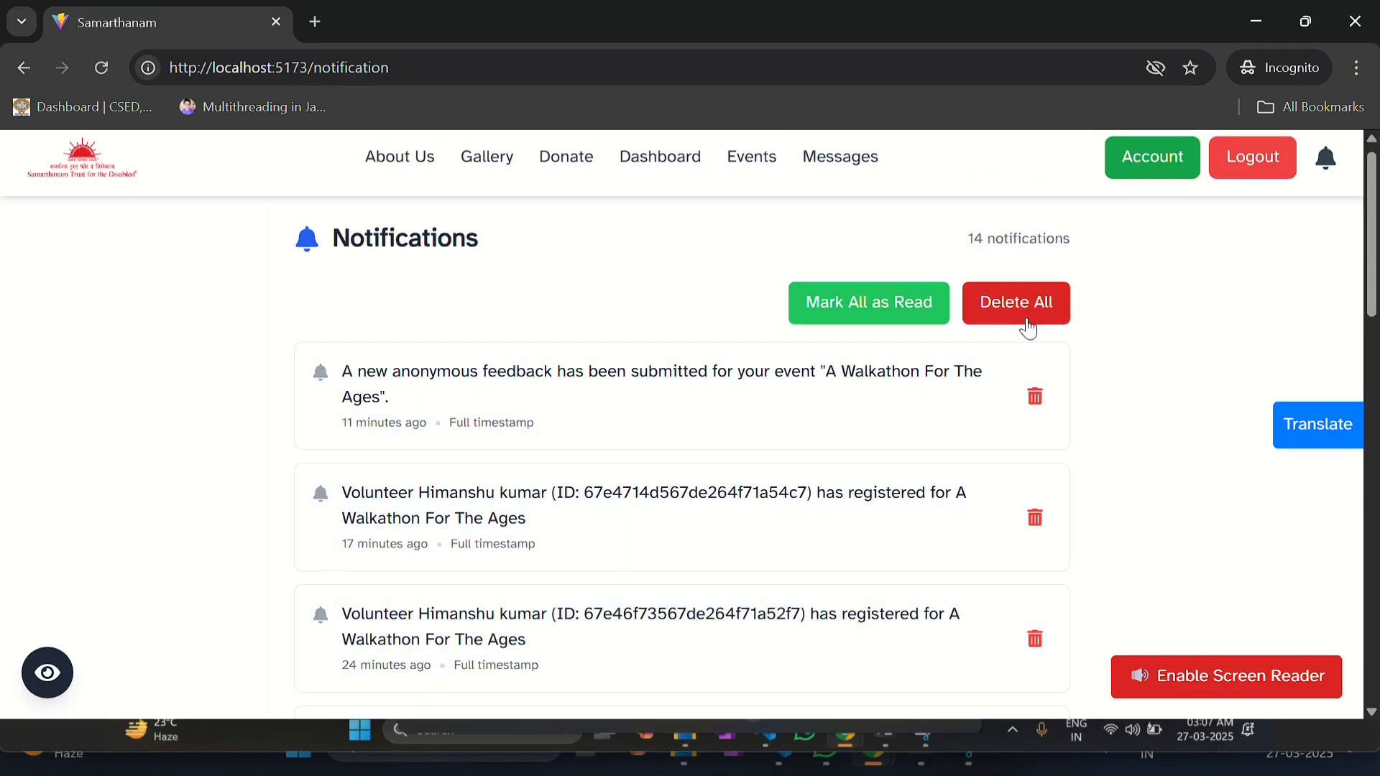
pyautogui.click(1028, 327)
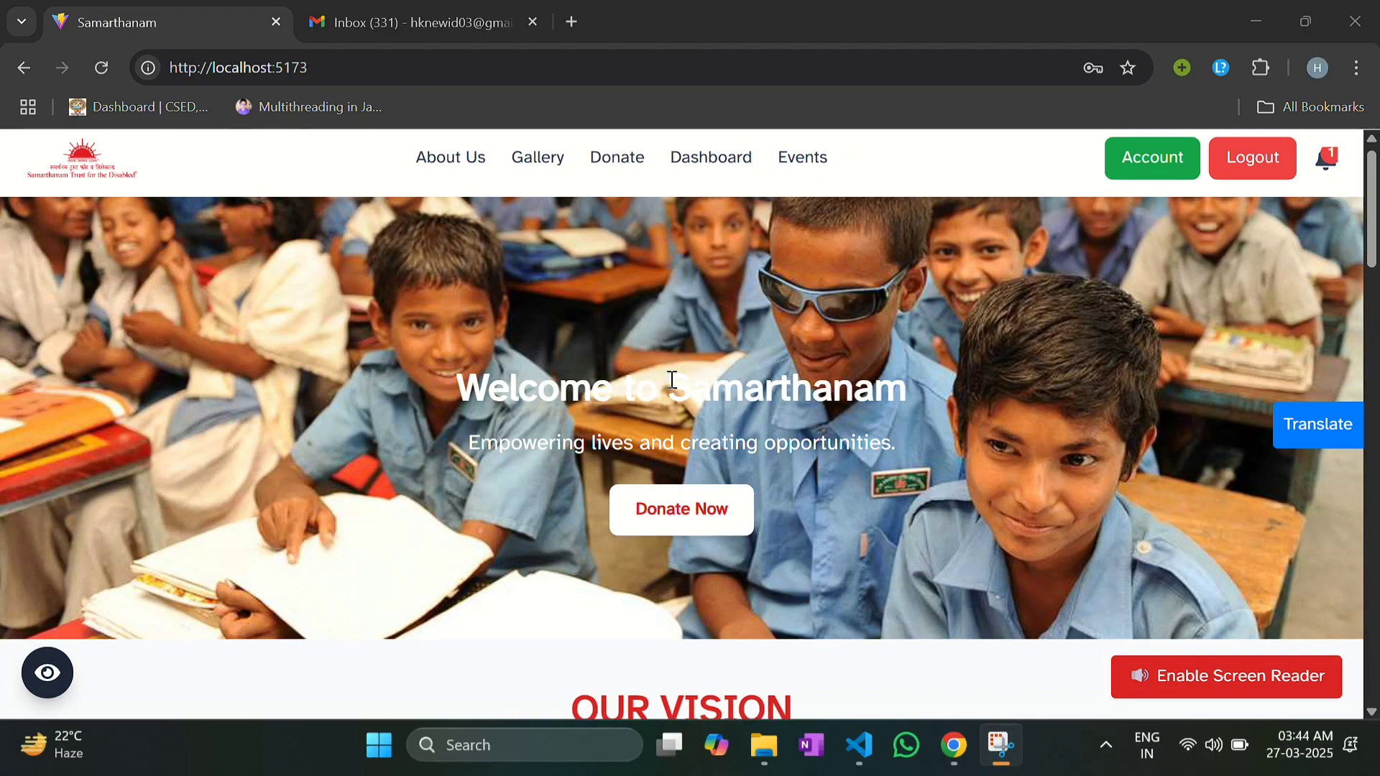
# Step: Scroll down to the homepage Contact Us form and check the available inquiry types
pyautogui.scroll(-2, 682, 431)
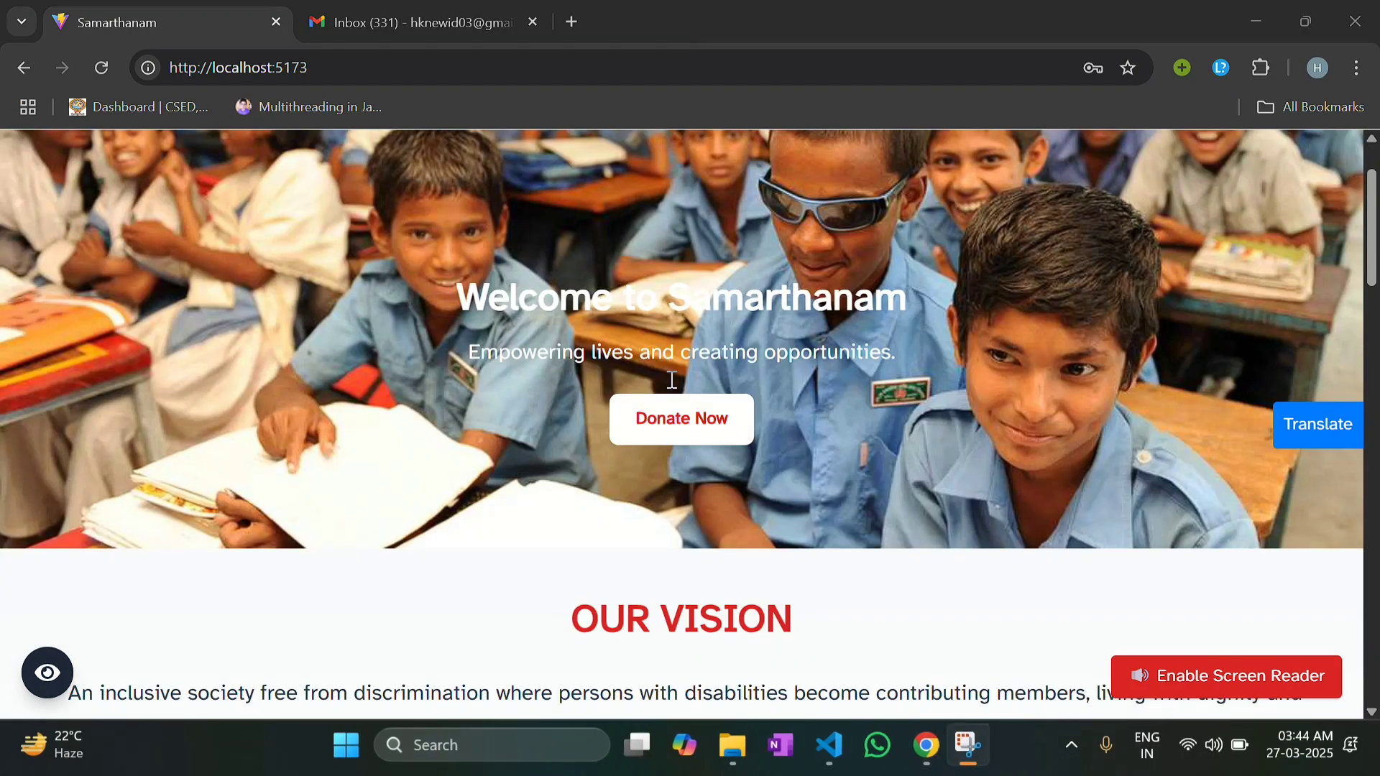
pyautogui.scroll(2, 681, 431)
pyautogui.scroll(-10, 672, 379)
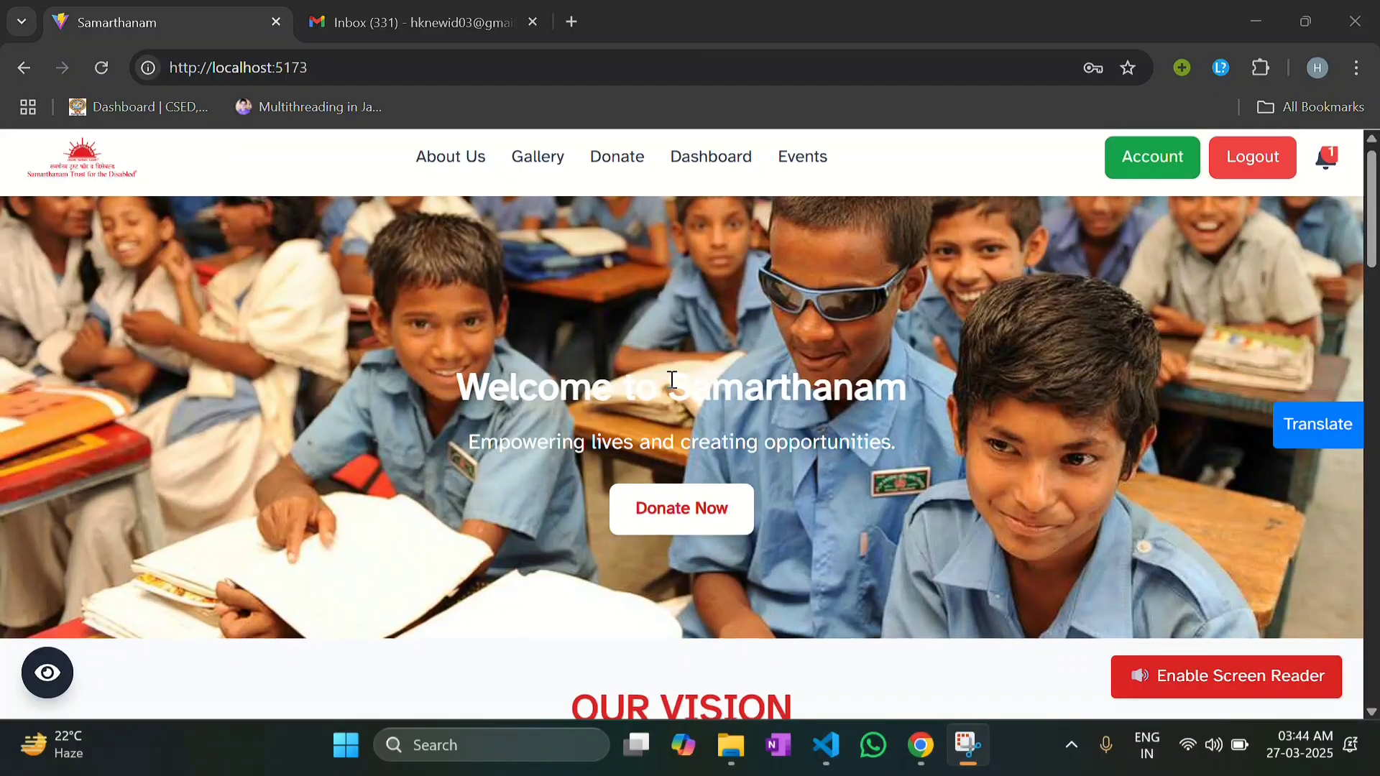
pyautogui.scroll(-6, 672, 379)
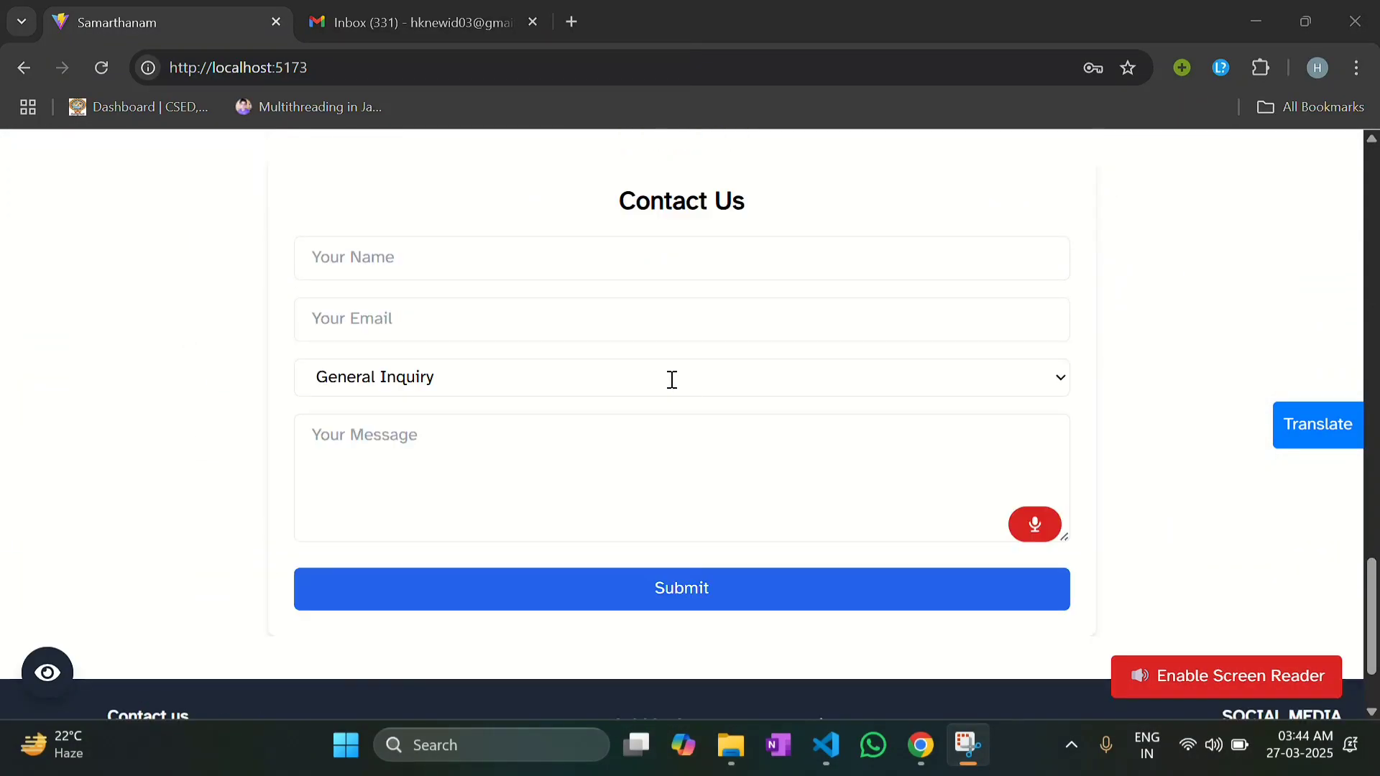
pyautogui.click(672, 379)
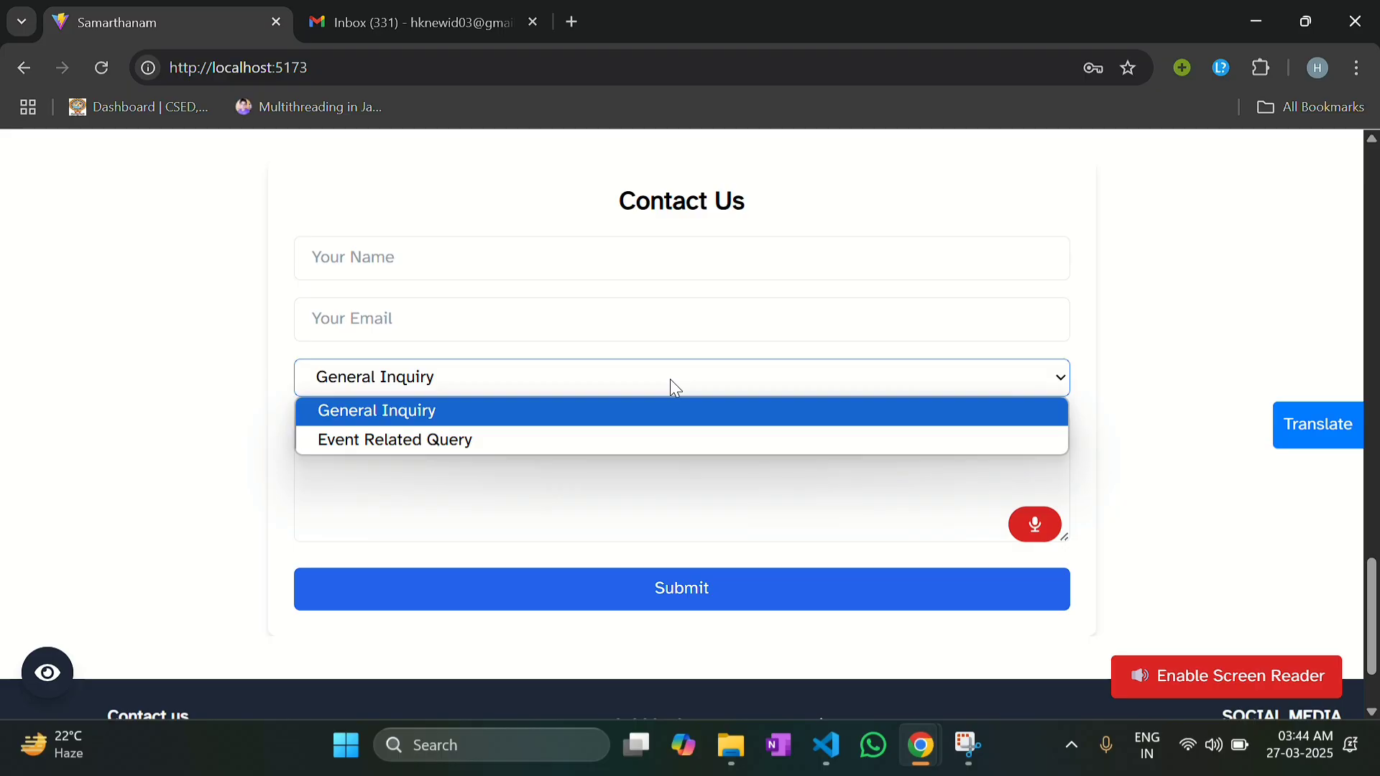
# Step: Fill in the sender's name and e-mail, write 'query admin' as a General Inquiry, and submit
pyautogui.click(473, 257)
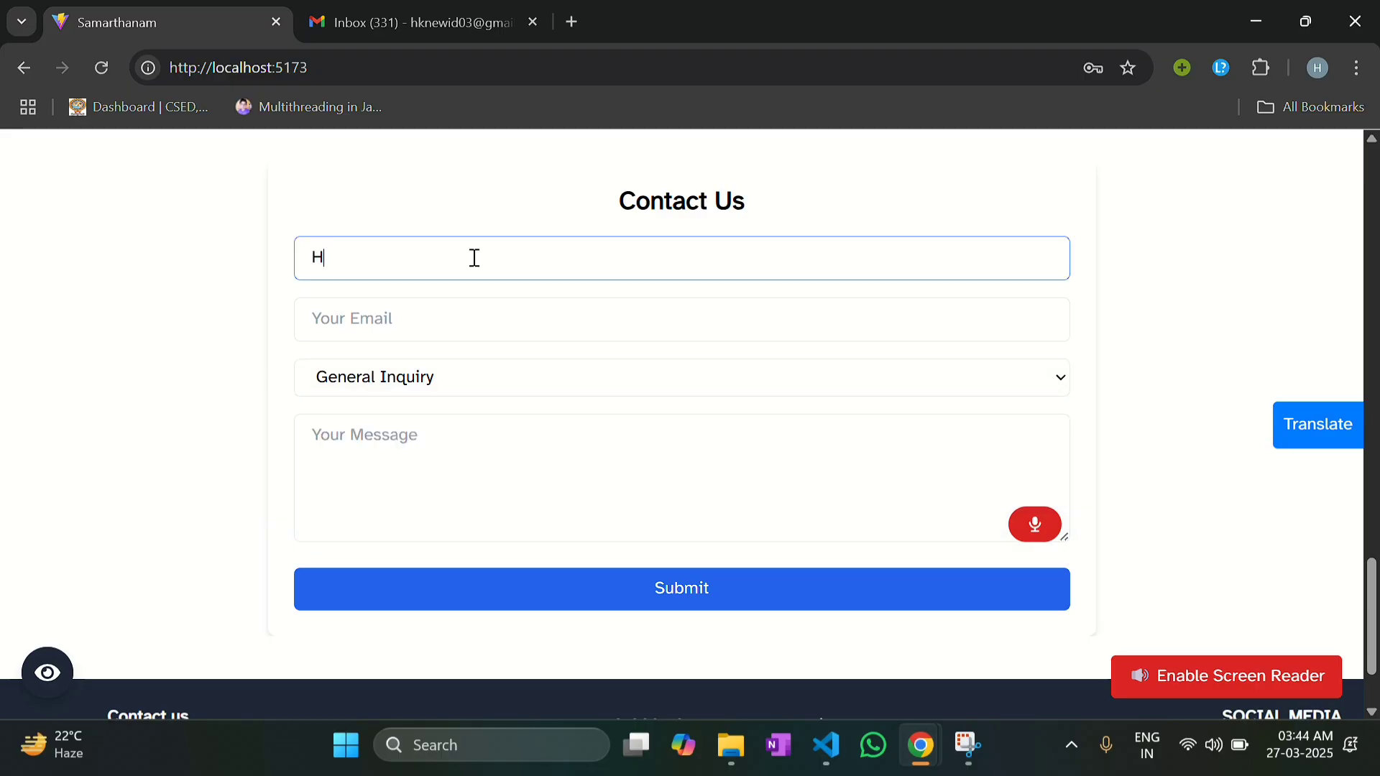
pyautogui.click(466, 315)
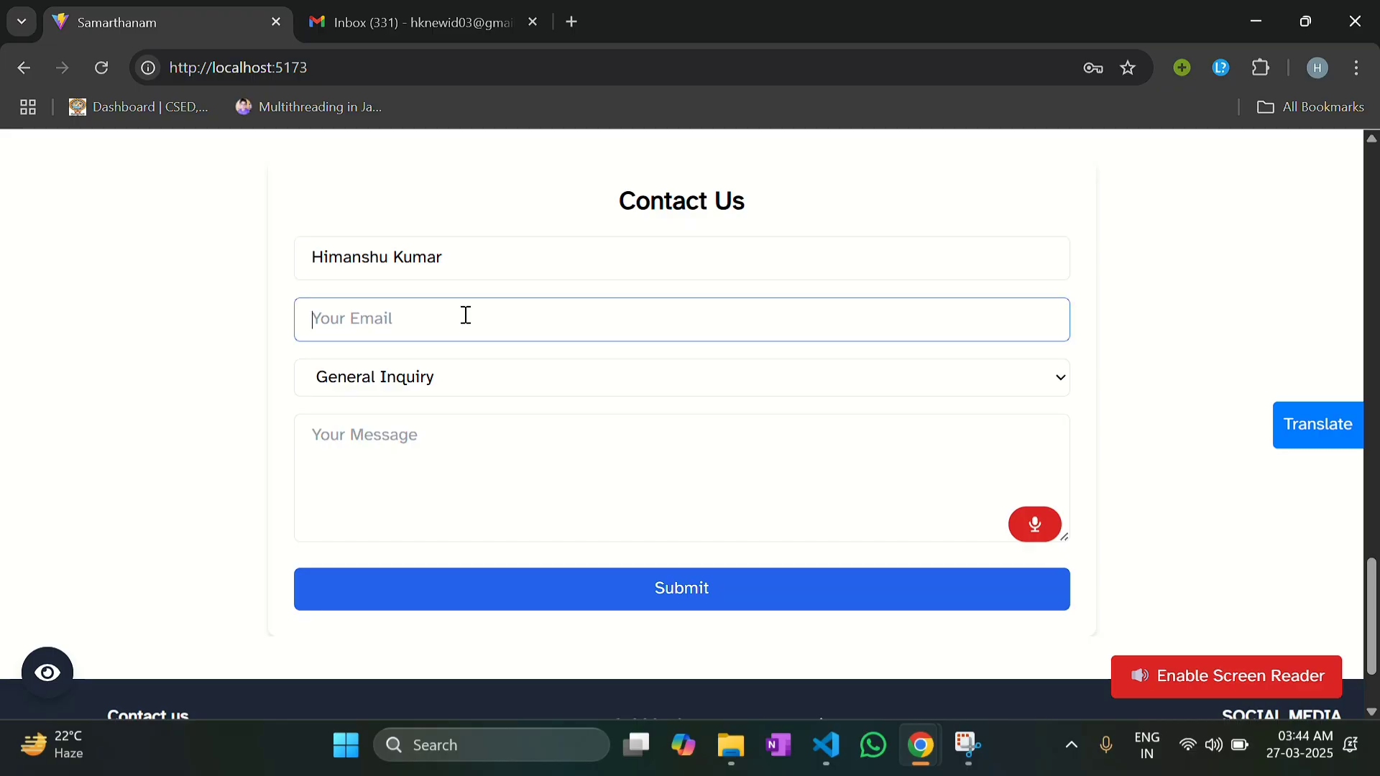
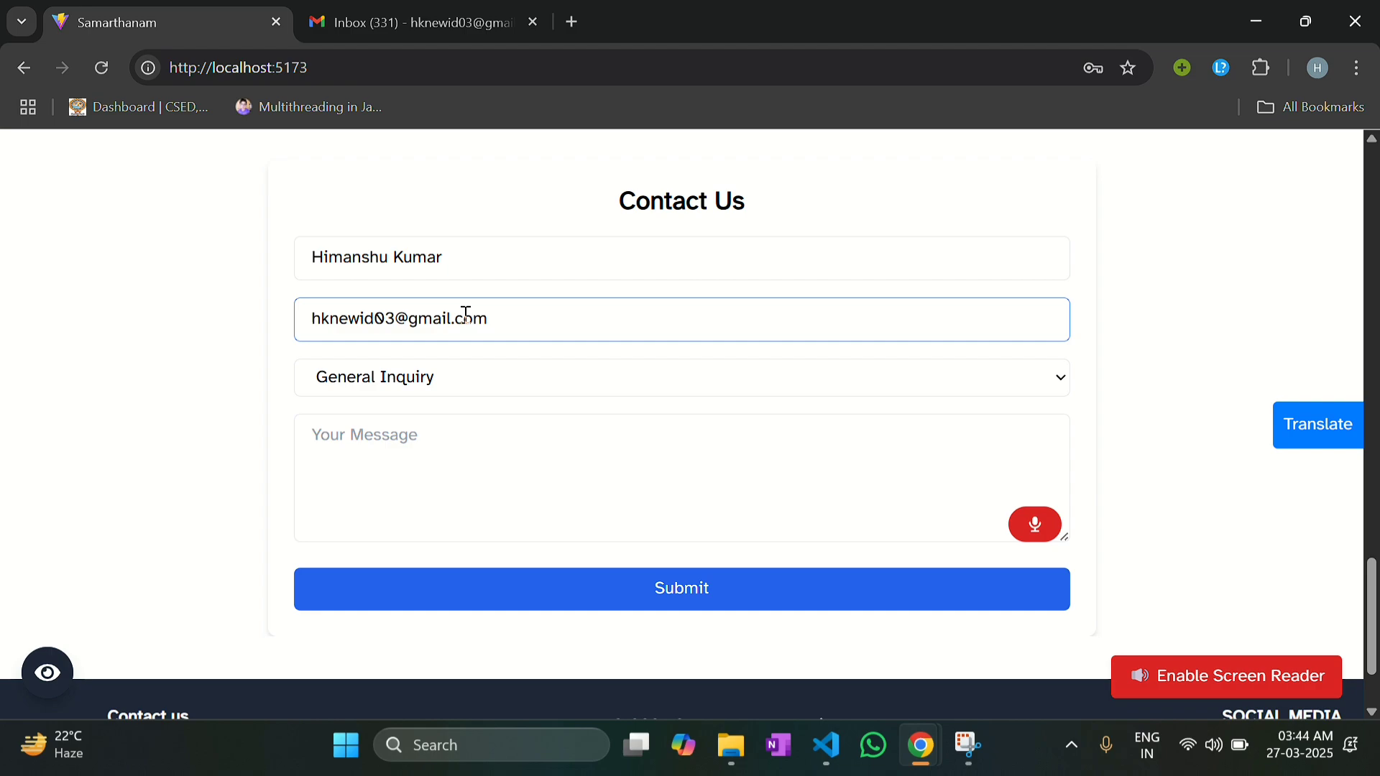
pyautogui.click(466, 437)
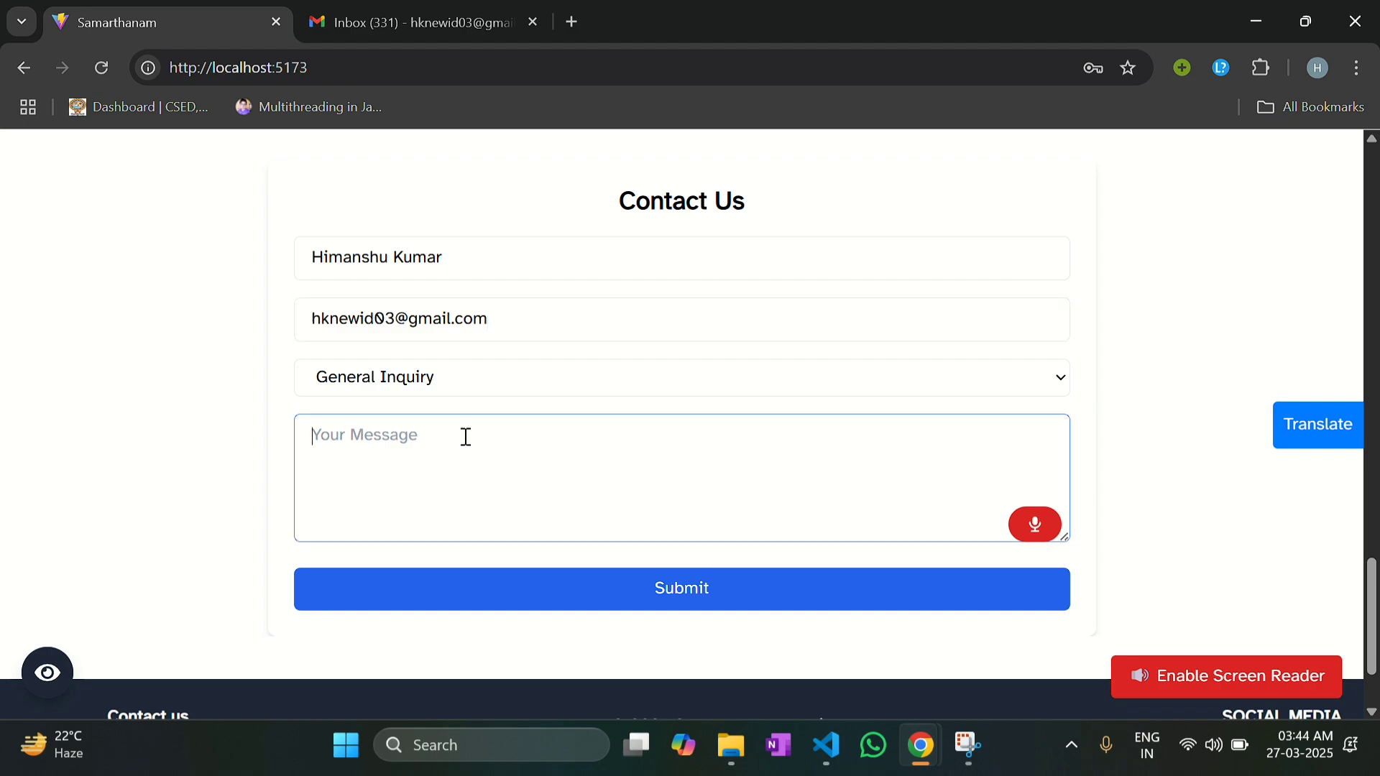
pyautogui.write('query admin')
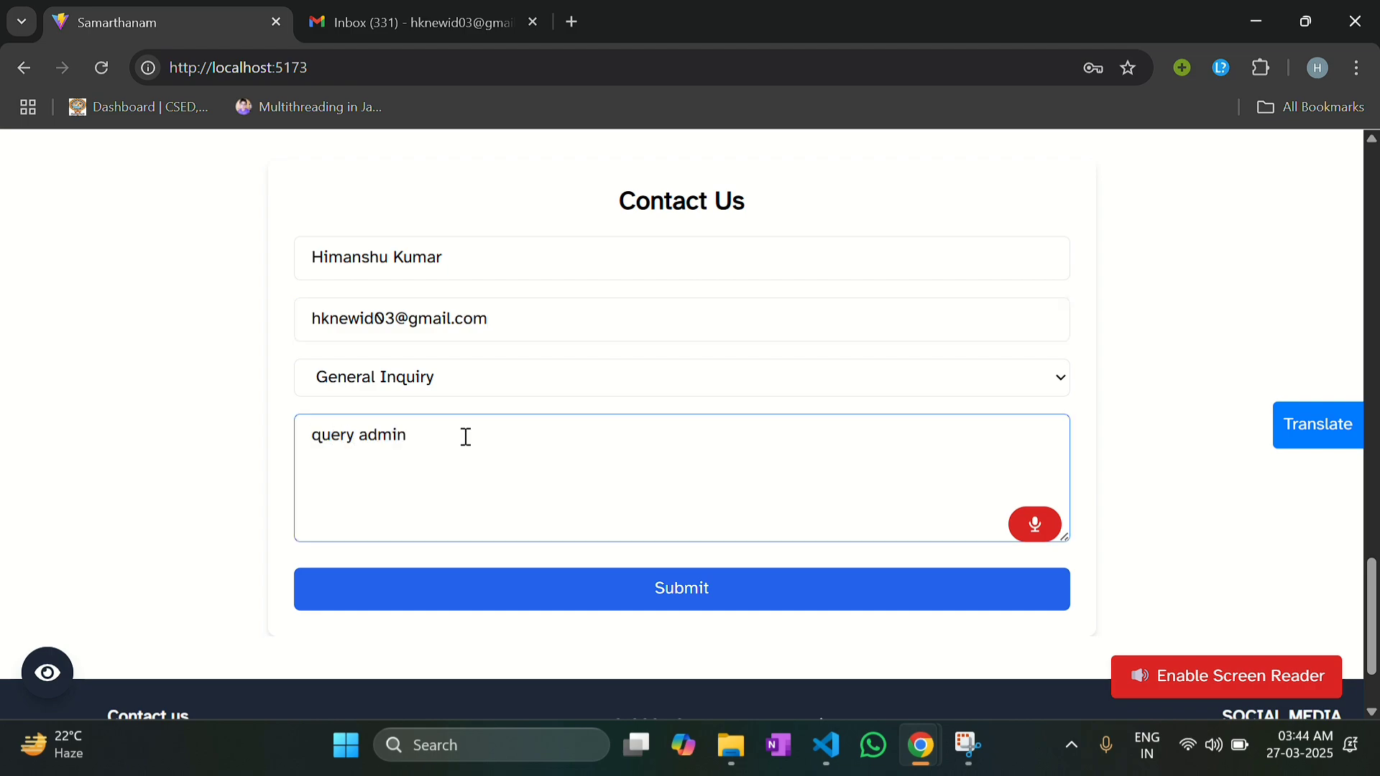
pyautogui.click(698, 599)
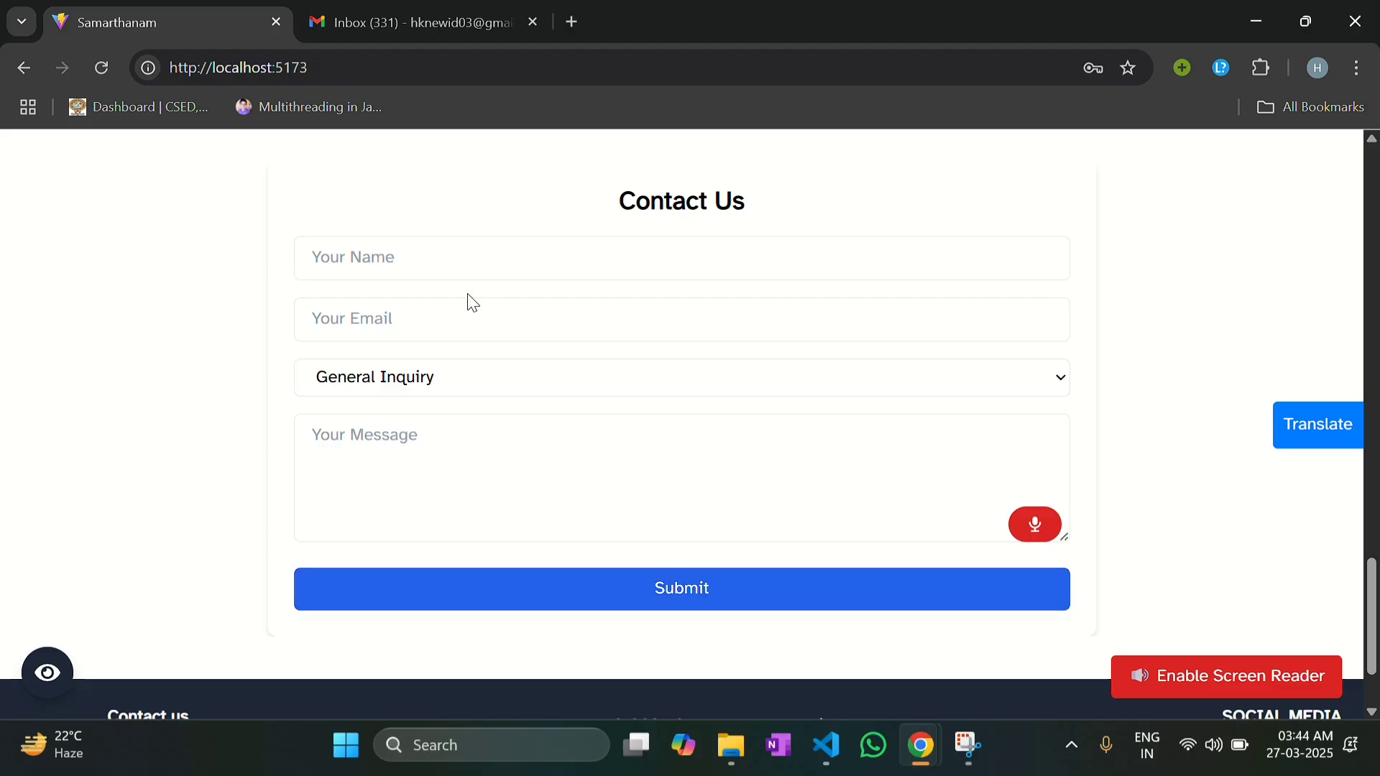
# Step: Refill the Contact Us form with the sender's name and corrected e-mail address
pyautogui.click(461, 276)
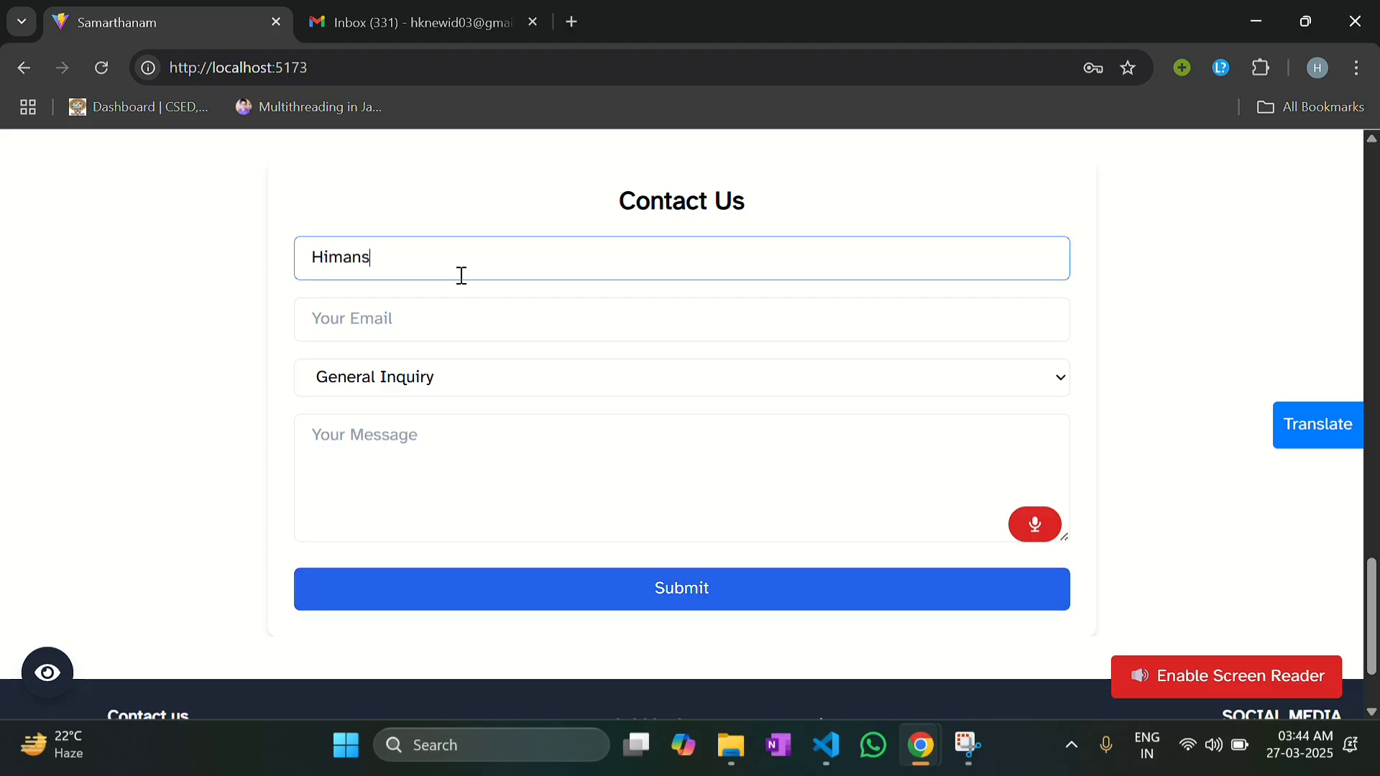
pyautogui.click(438, 321)
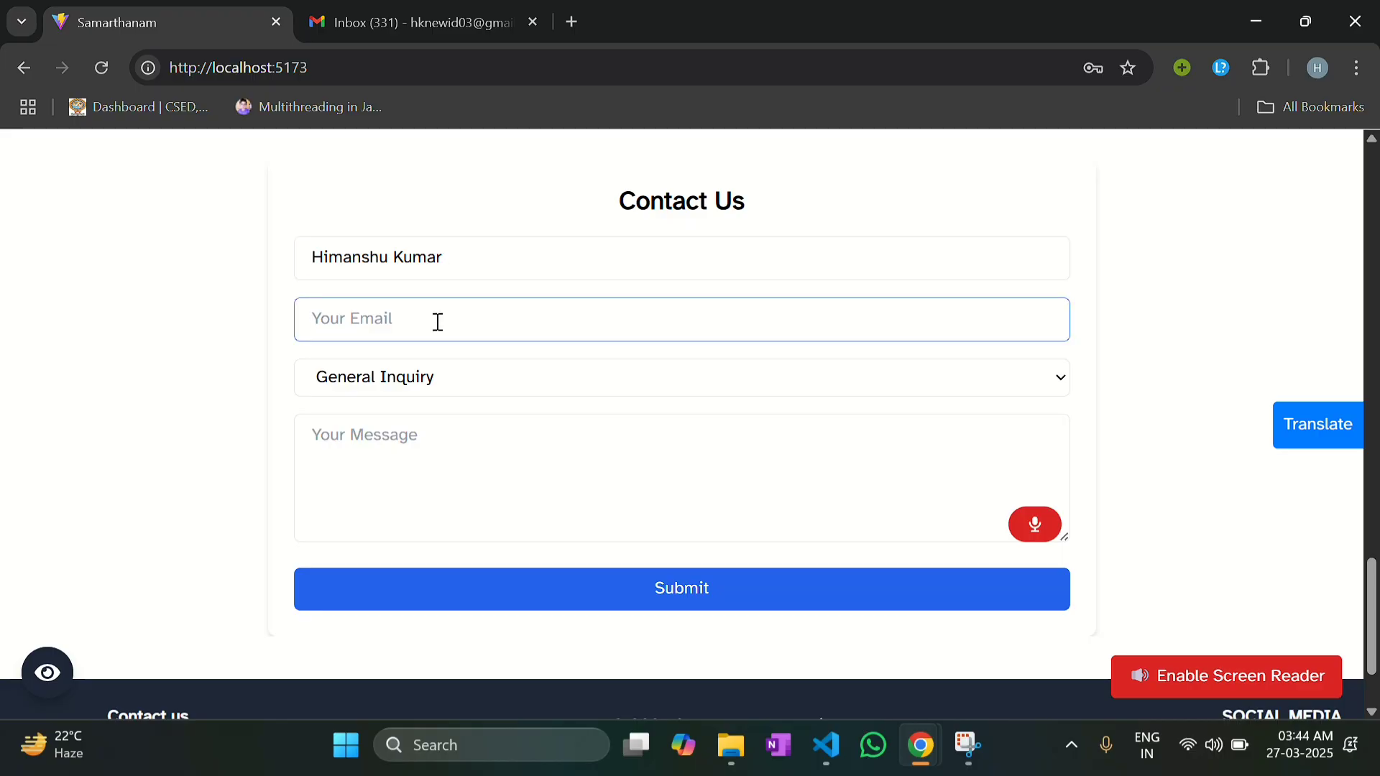
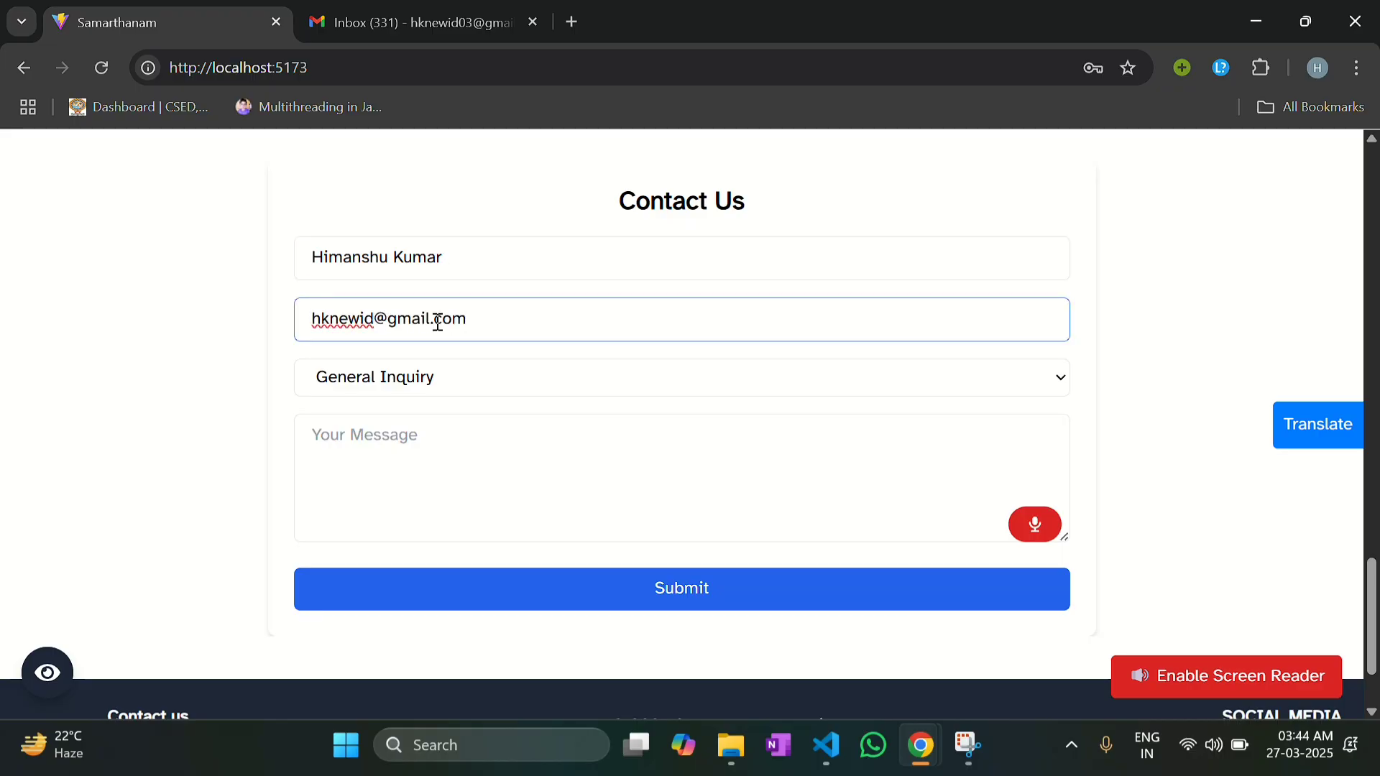
pyautogui.click(416, 374)
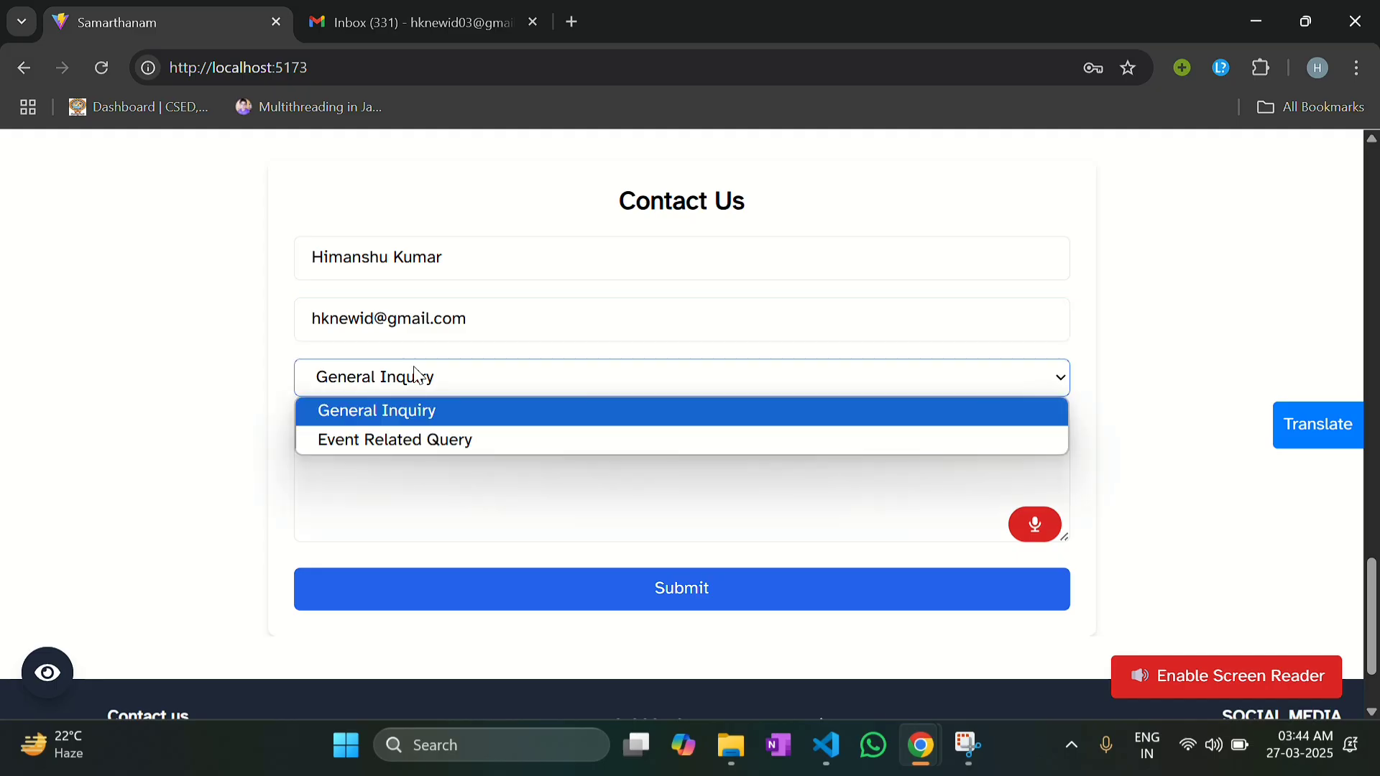
pyautogui.click(377, 315)
pyautogui.click(377, 315)
pyautogui.write('03')
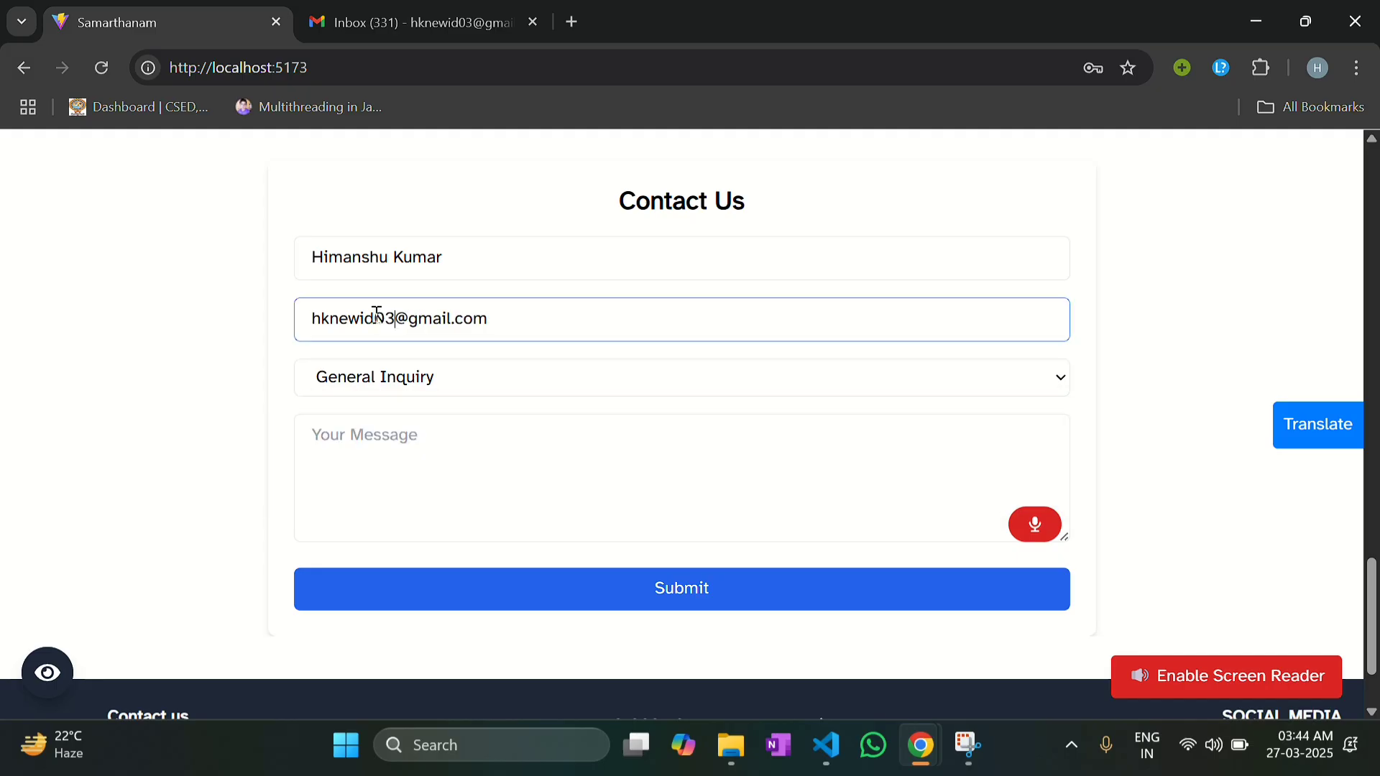
# Step: Send an Event Related Query 'query' about Accessible Adventure & Nature Walk
pyautogui.click(371, 367)
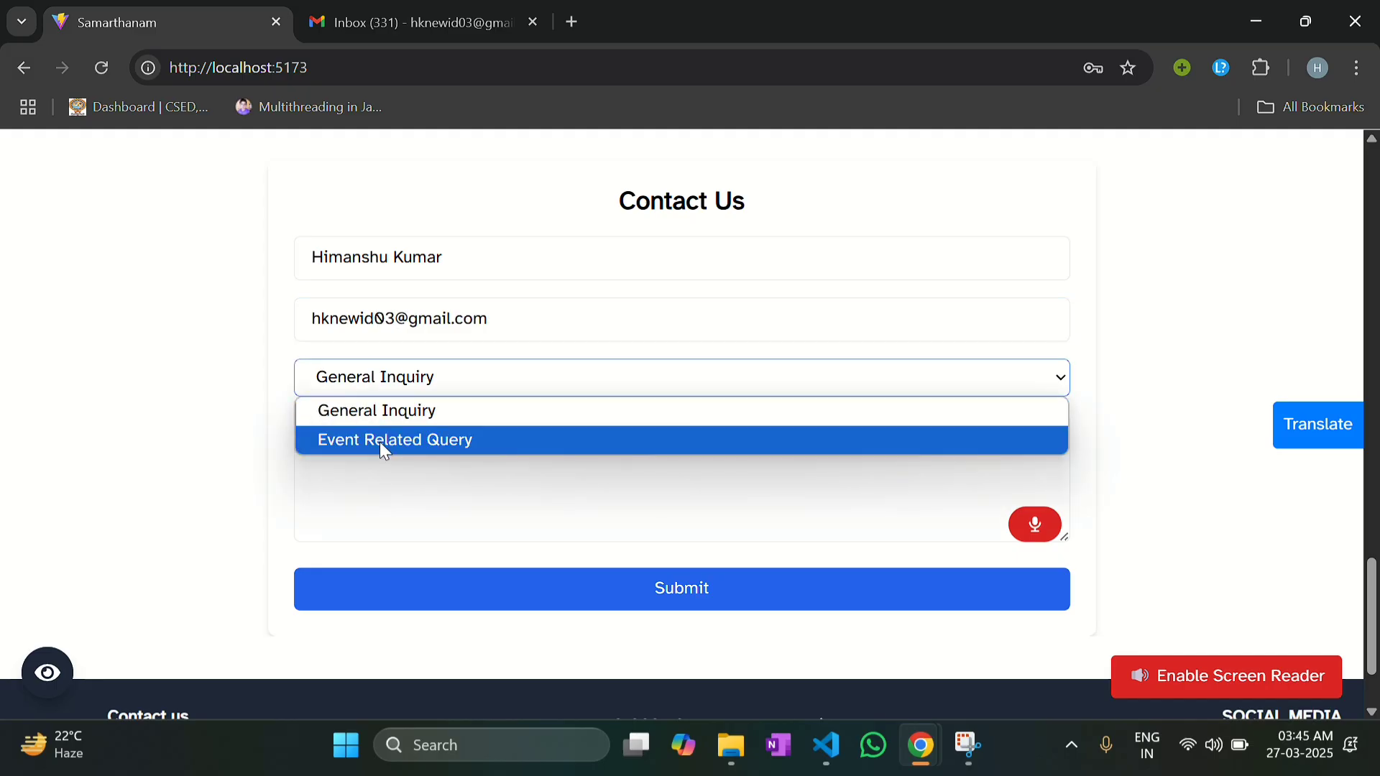
pyautogui.click(379, 441)
pyautogui.click(443, 435)
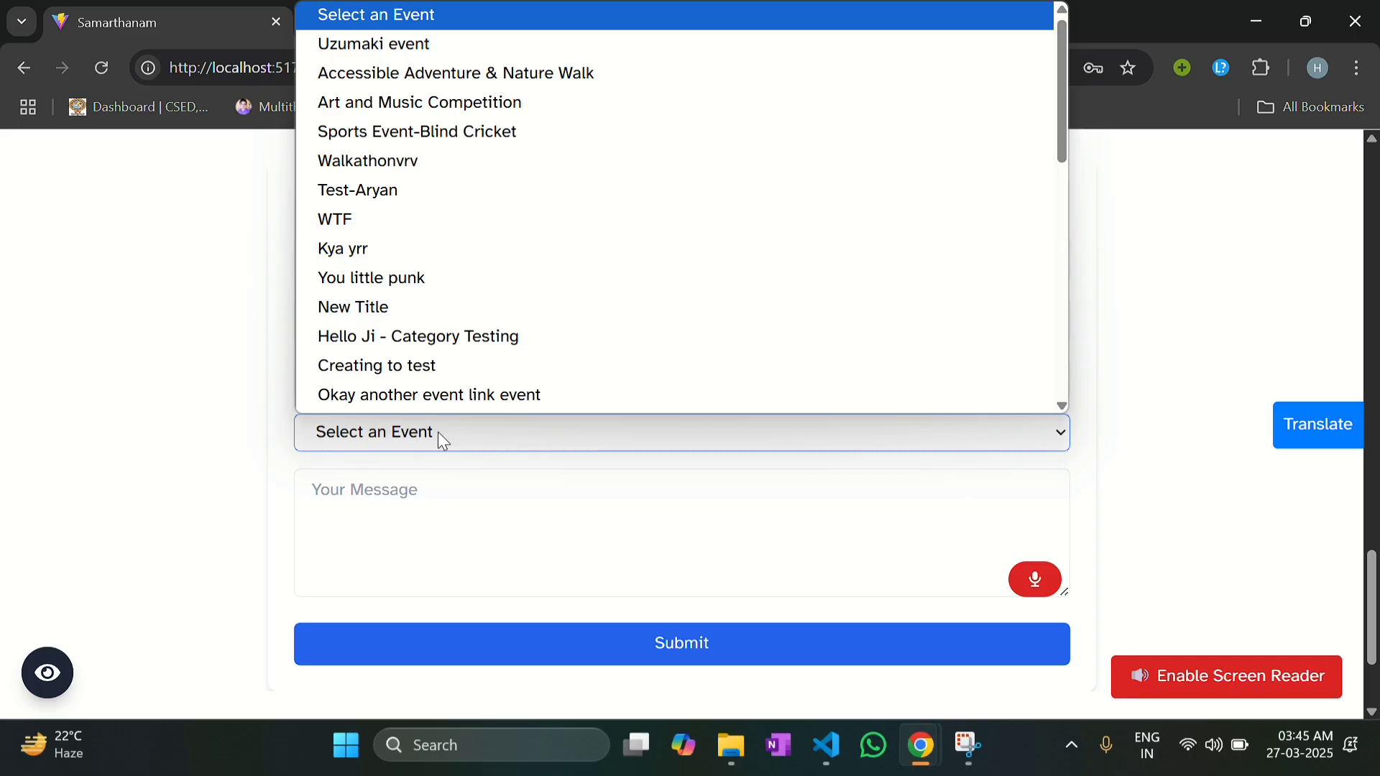
pyautogui.scroll(-7, 486, 227)
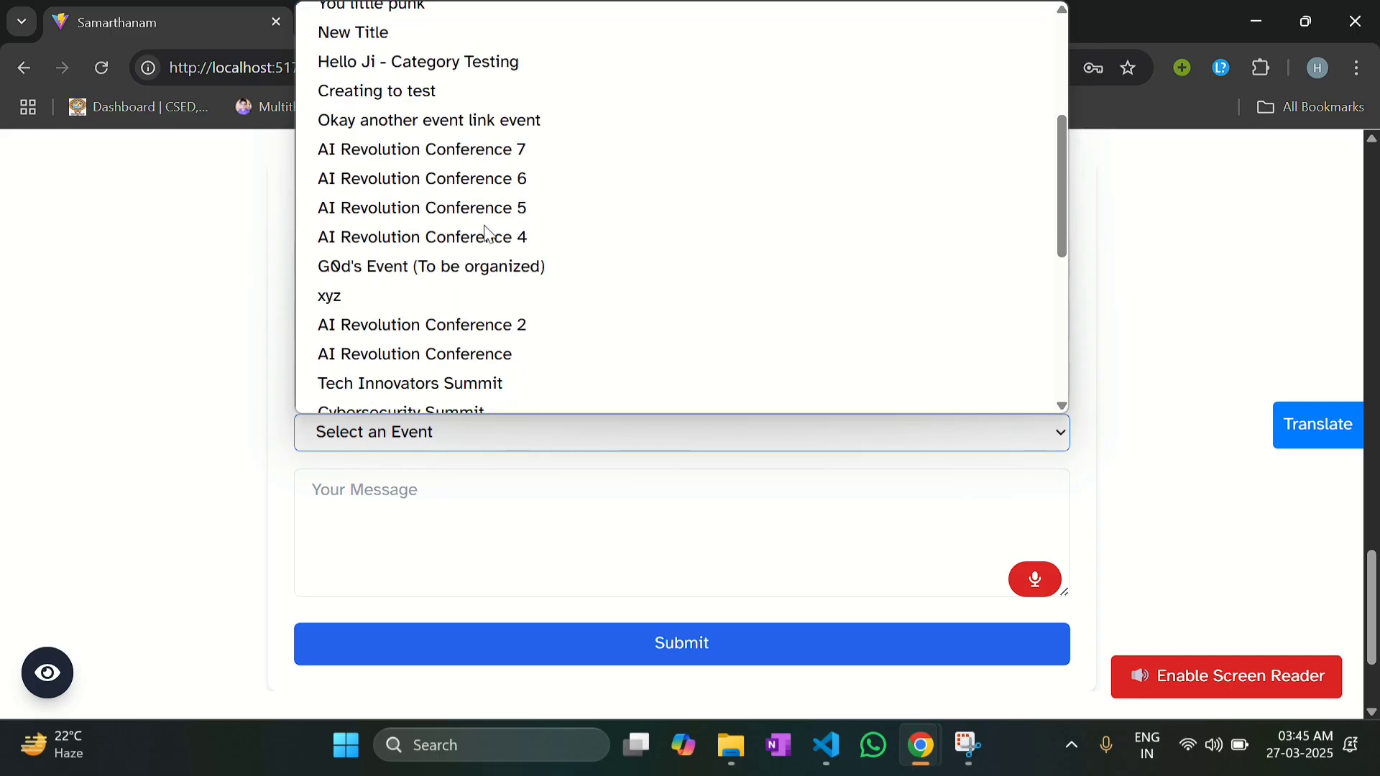
pyautogui.scroll(-2, 485, 226)
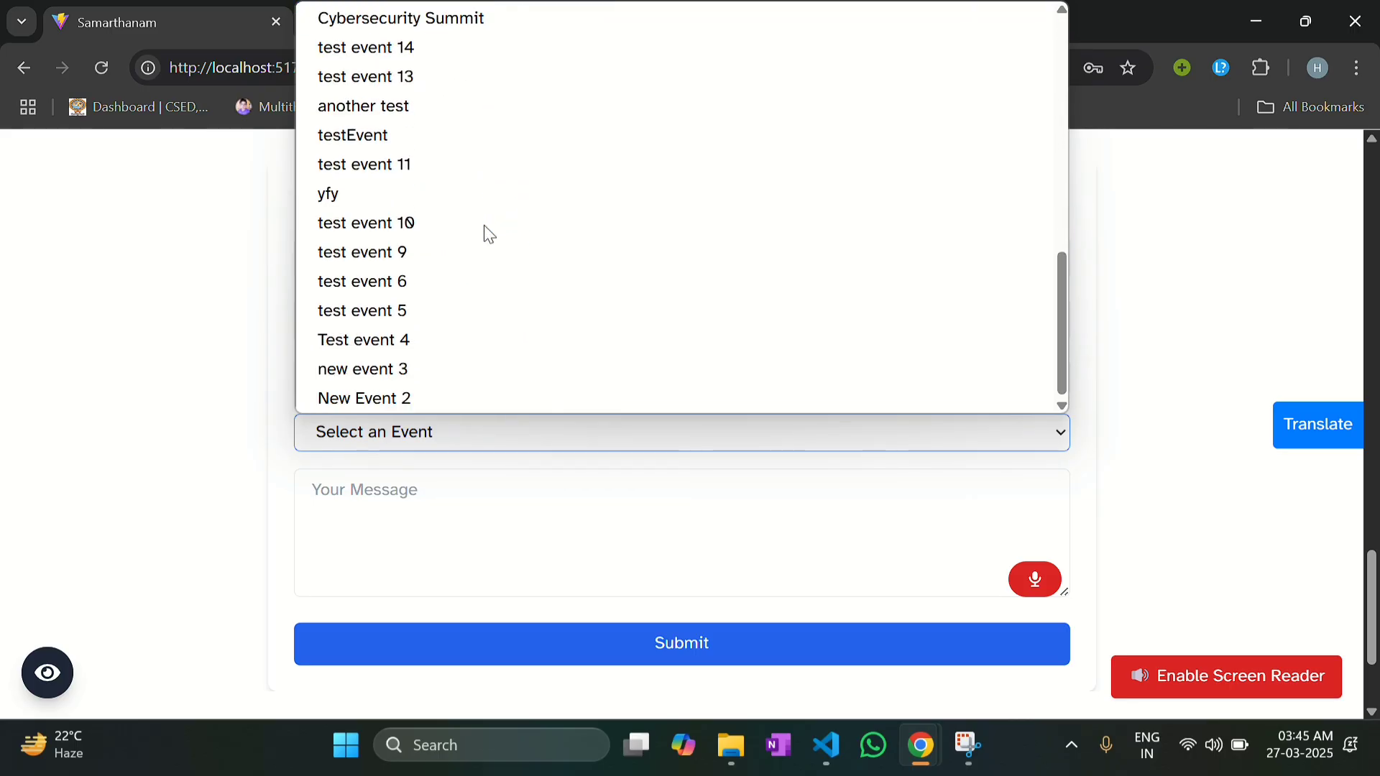
pyautogui.scroll(8, 485, 226)
pyautogui.scroll(1, 485, 226)
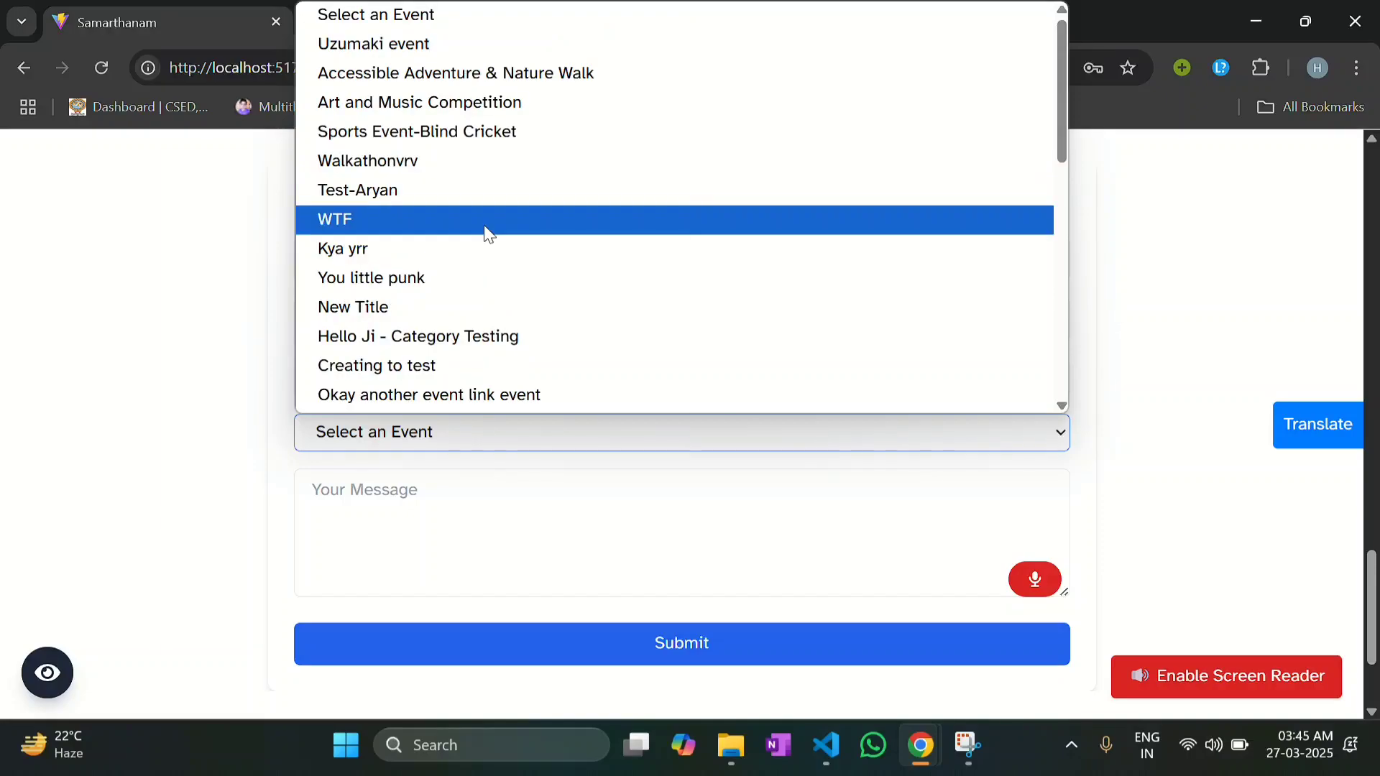
pyautogui.click(415, 74)
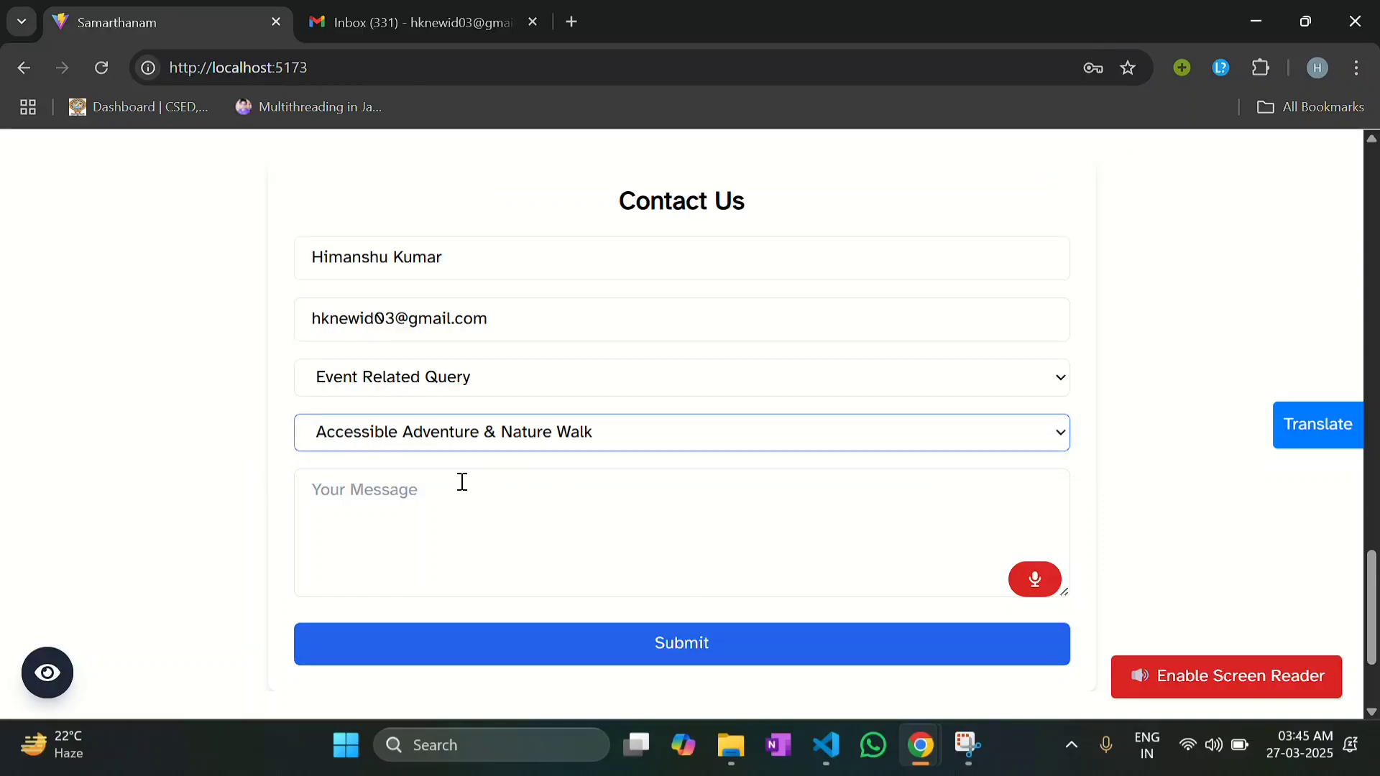
pyautogui.click(429, 558)
pyautogui.write('q')
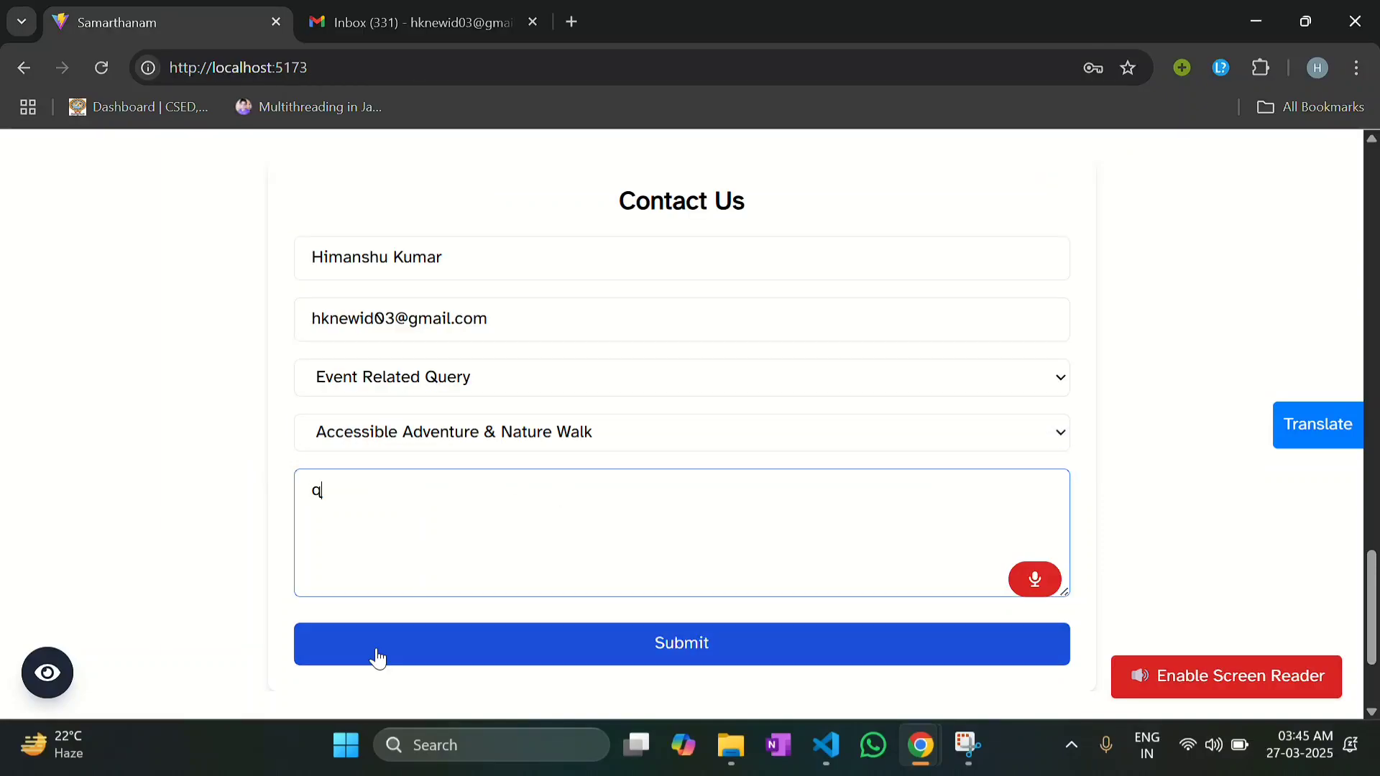
pyautogui.write('uery')
pyautogui.click(701, 649)
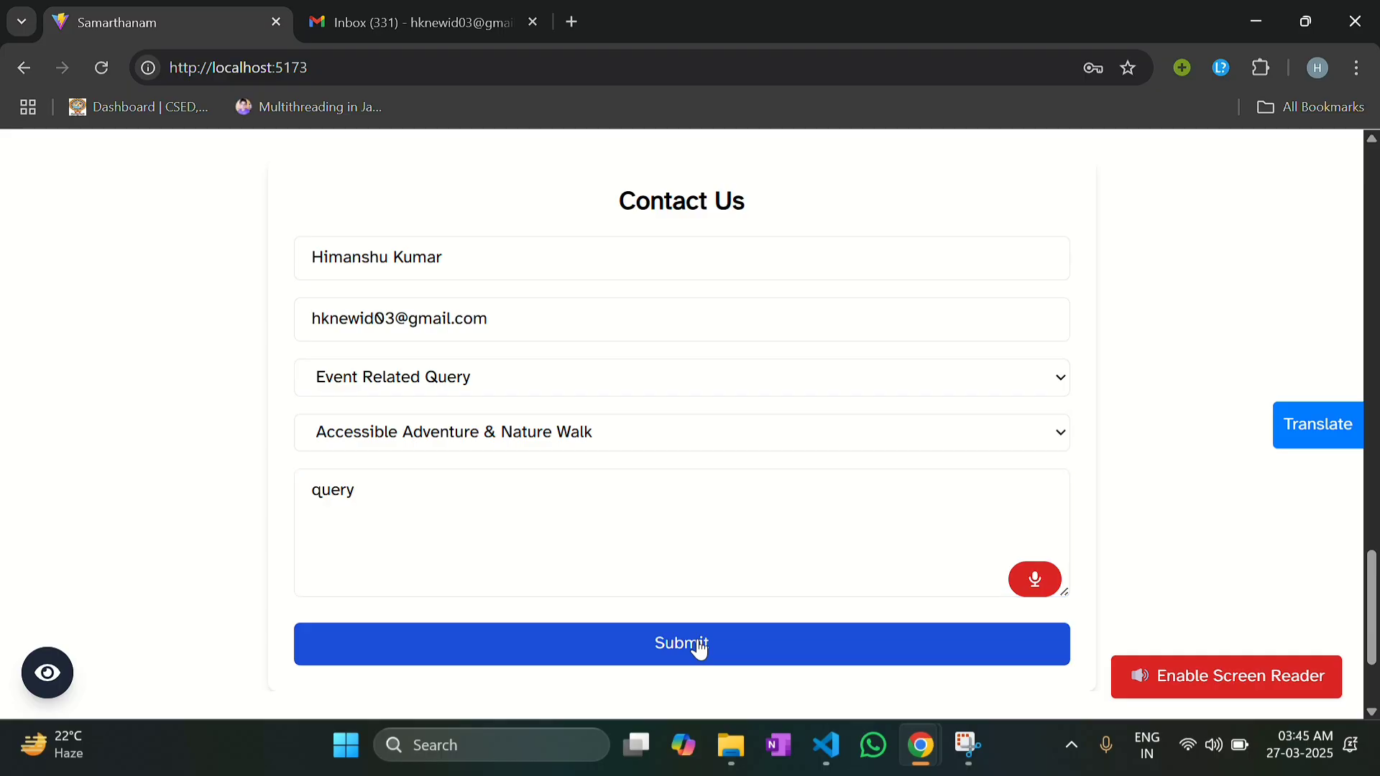
# Step: Switch to the Incognito window showing the Organiser Dashboard
pyautogui.scroll(10, 626, 432)
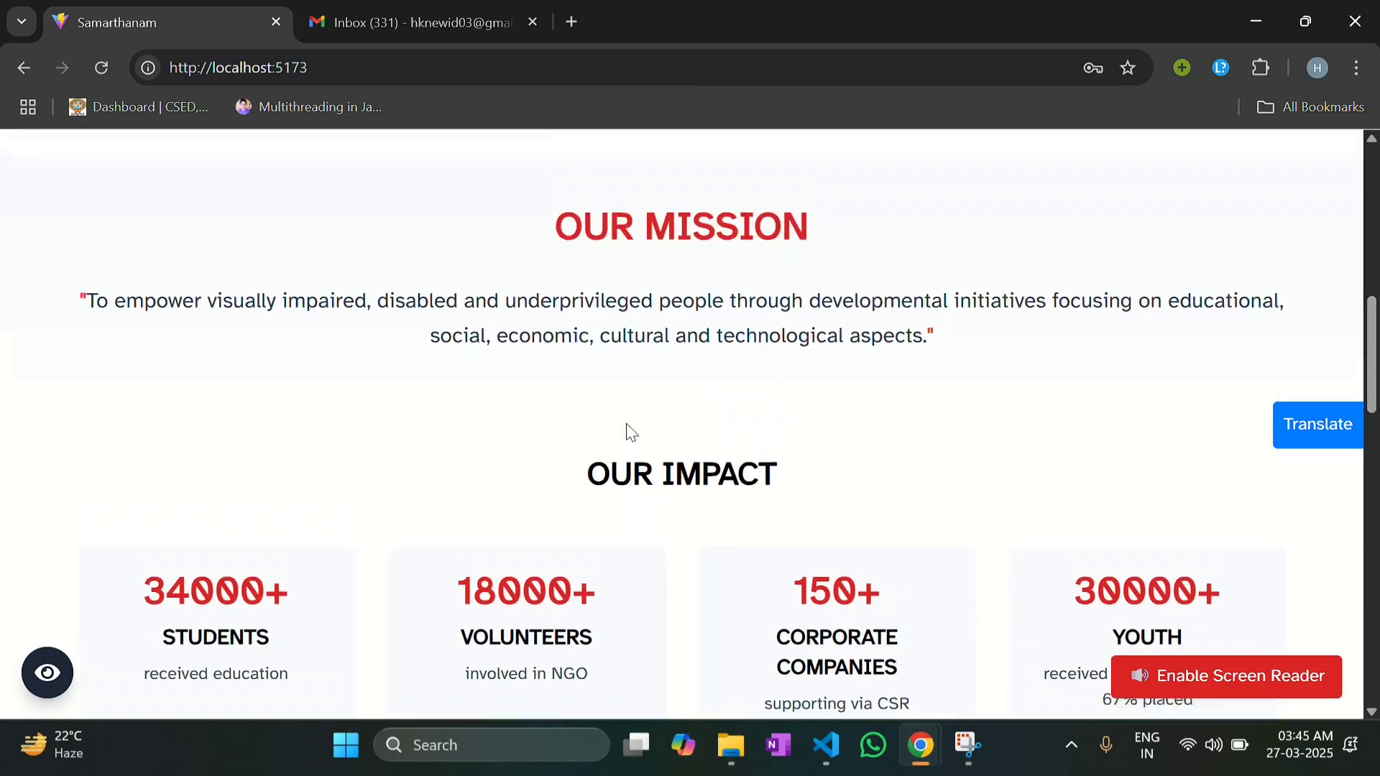
pyautogui.moveTo(924, 765)
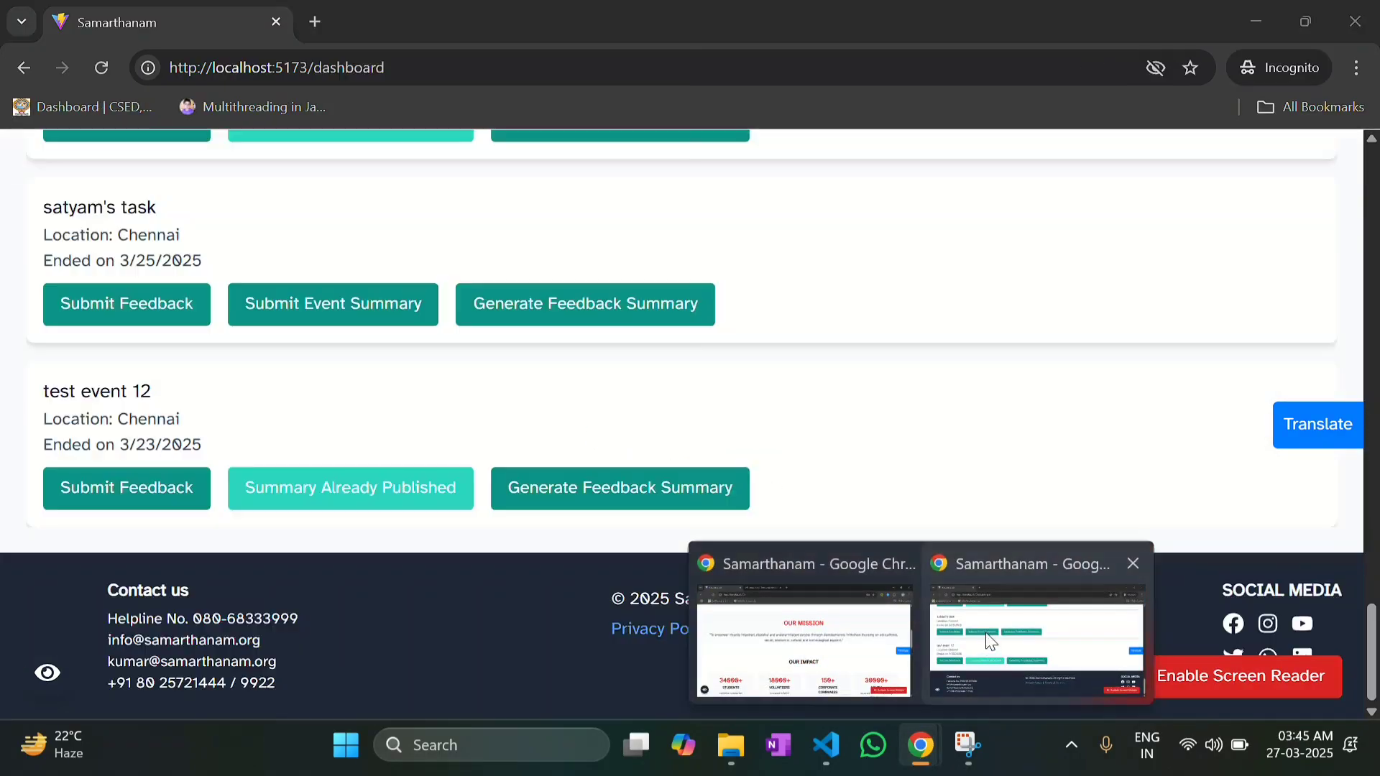
pyautogui.click(976, 641)
pyautogui.scroll(15, 567, 393)
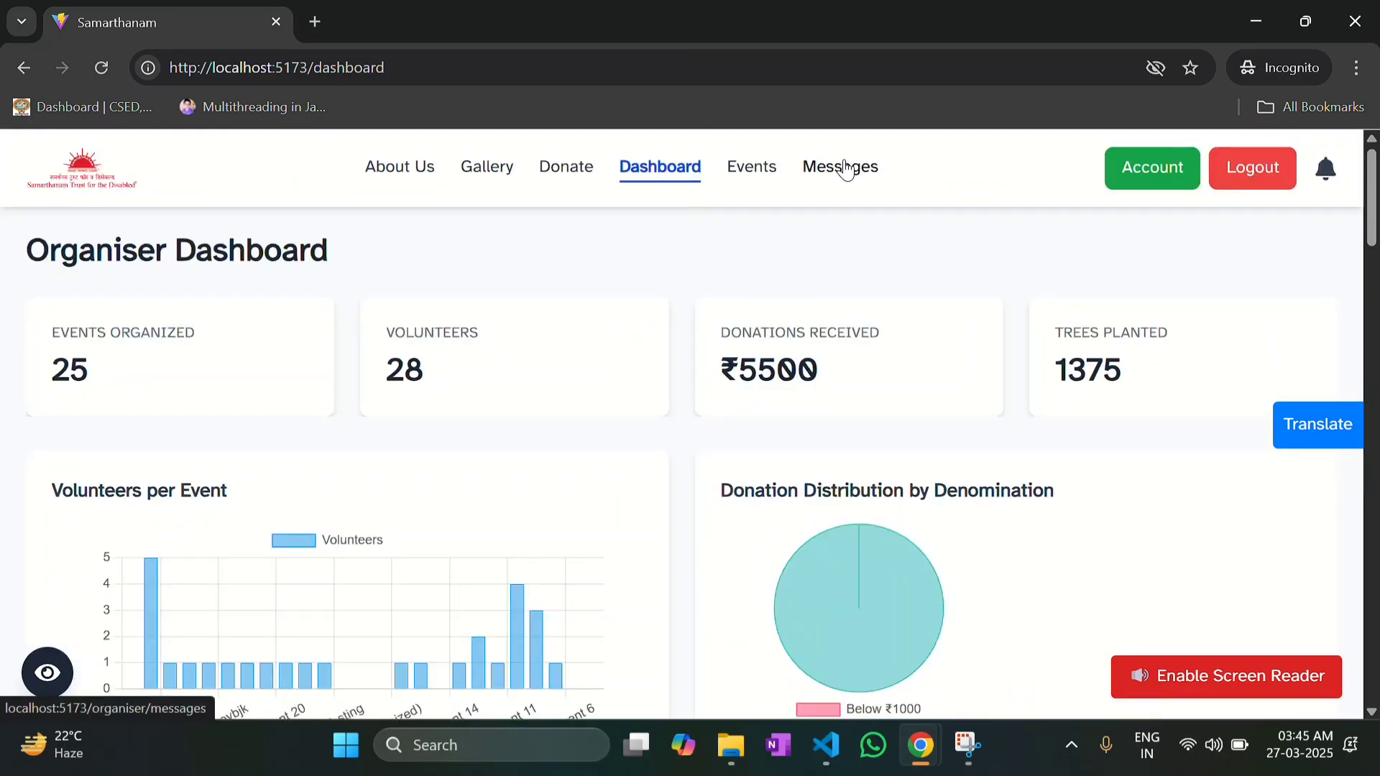
# Step: On the organiser Messages page, reply 'query replied' to the pending message, then delete it
pyautogui.click(845, 170)
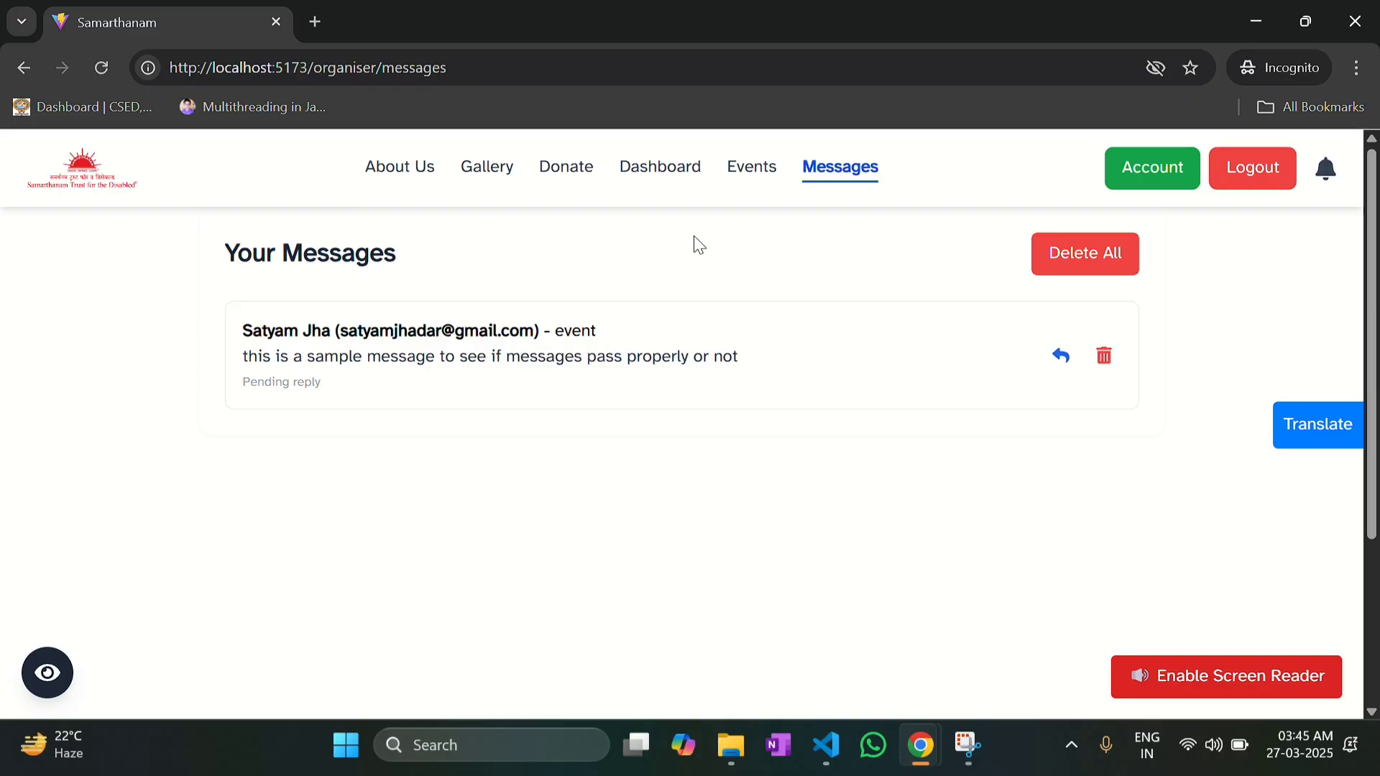
pyautogui.click(1058, 356)
pyautogui.click(683, 407)
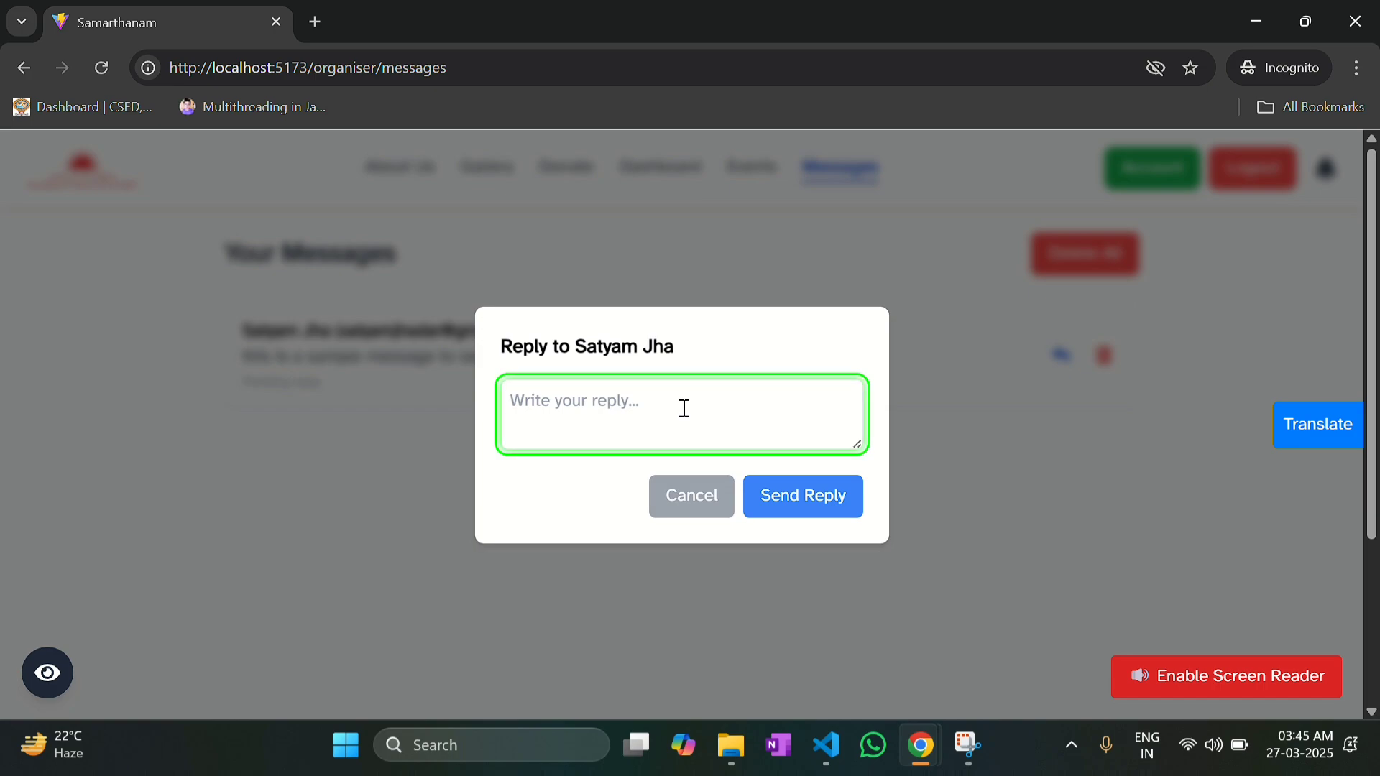
pyautogui.write('query rep')
pyautogui.write('lied')
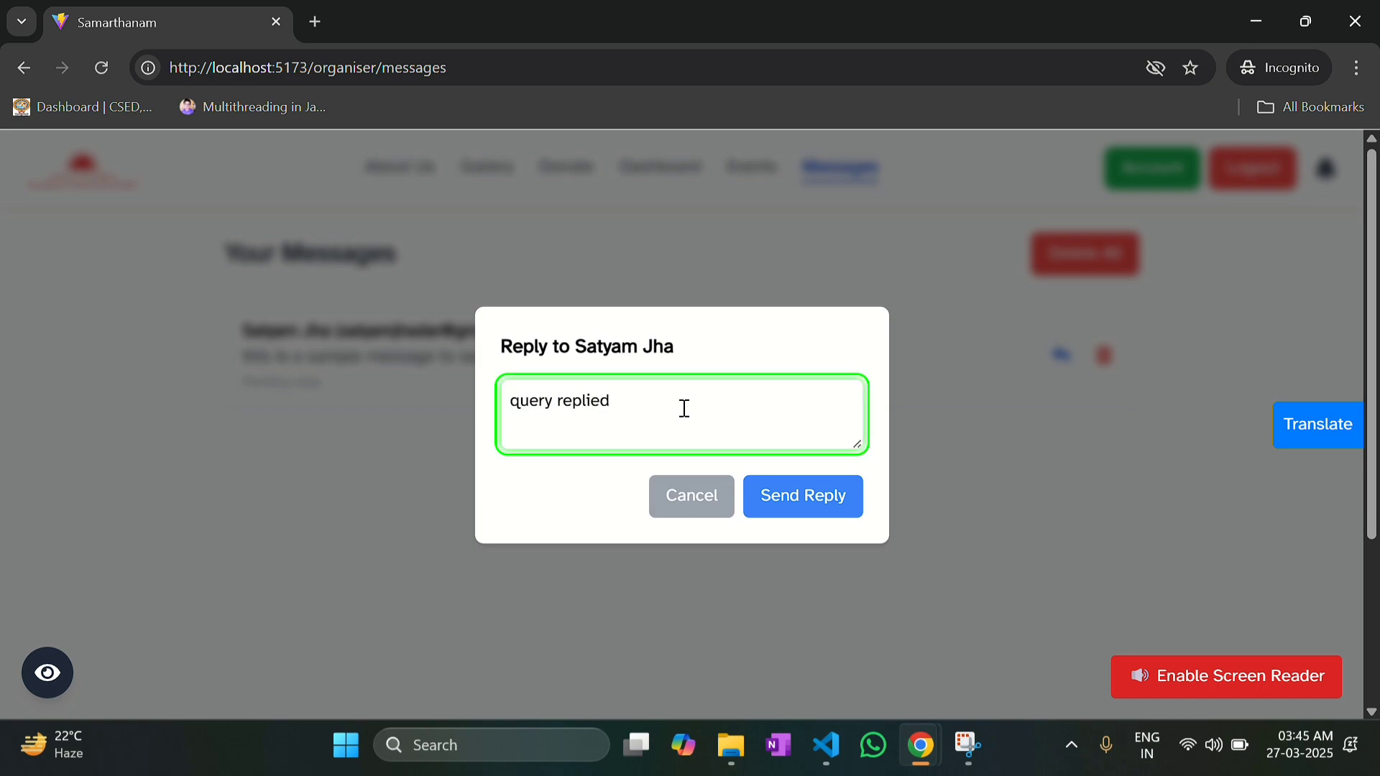
pyautogui.click(768, 498)
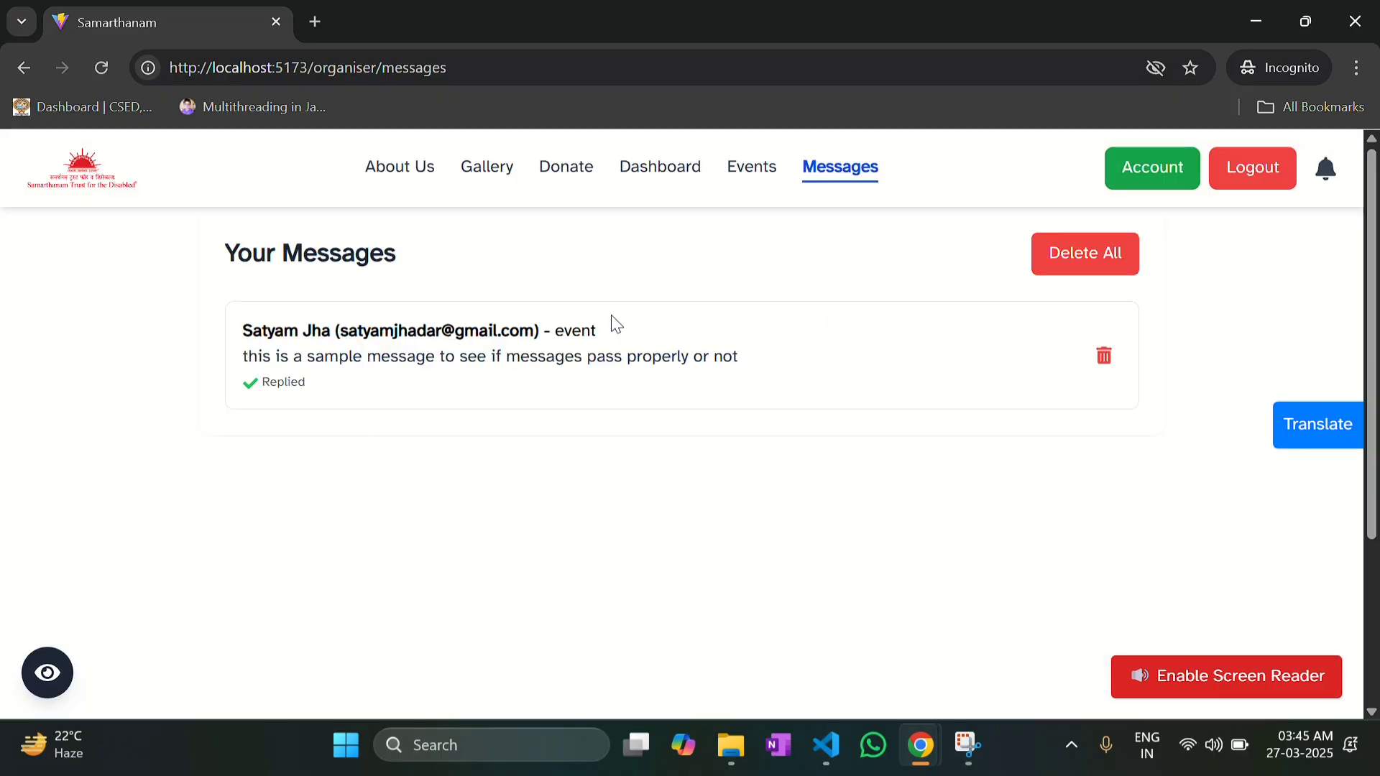
pyautogui.click(1102, 357)
# Step: Switch to the homepage browser window and log out of the current account
pyautogui.moveTo(920, 751)
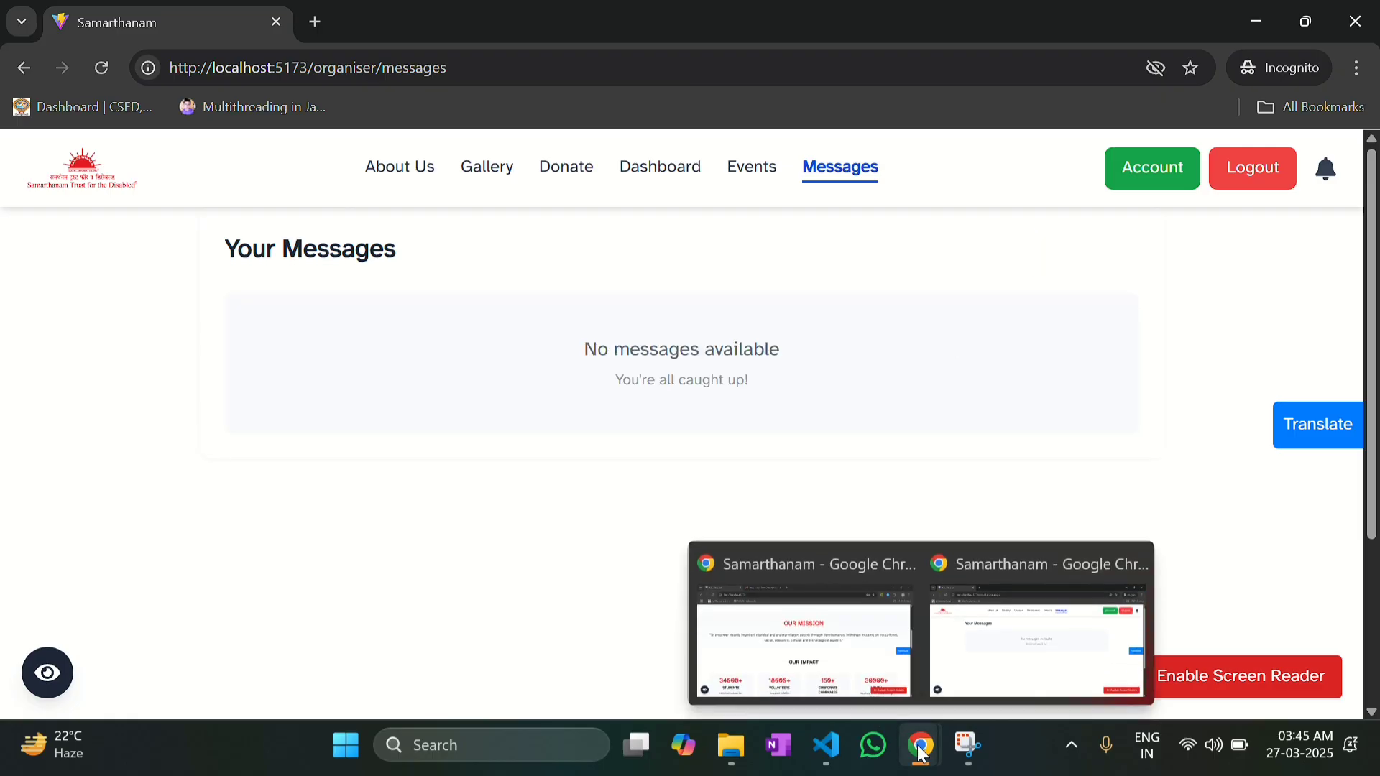
pyautogui.click(803, 639)
pyautogui.scroll(10, 588, 370)
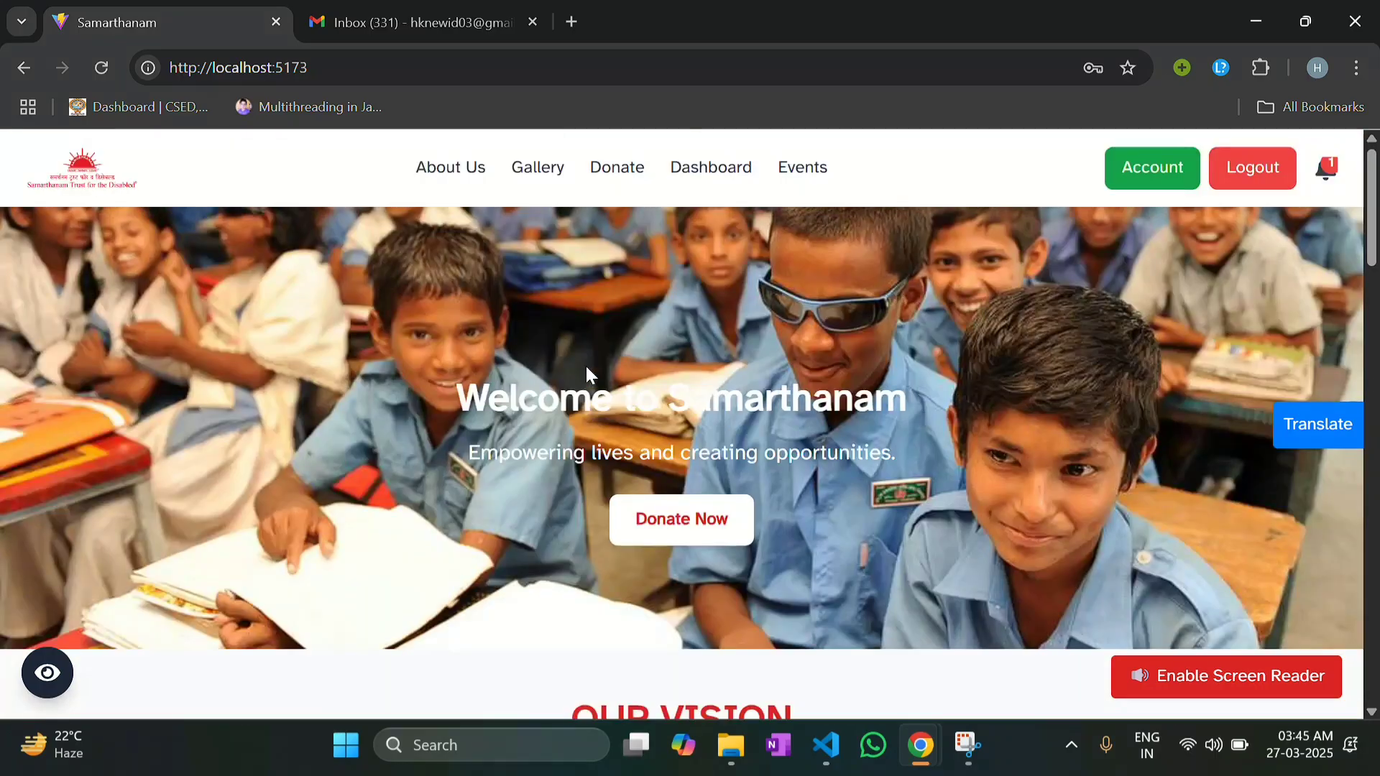
pyautogui.click(1254, 178)
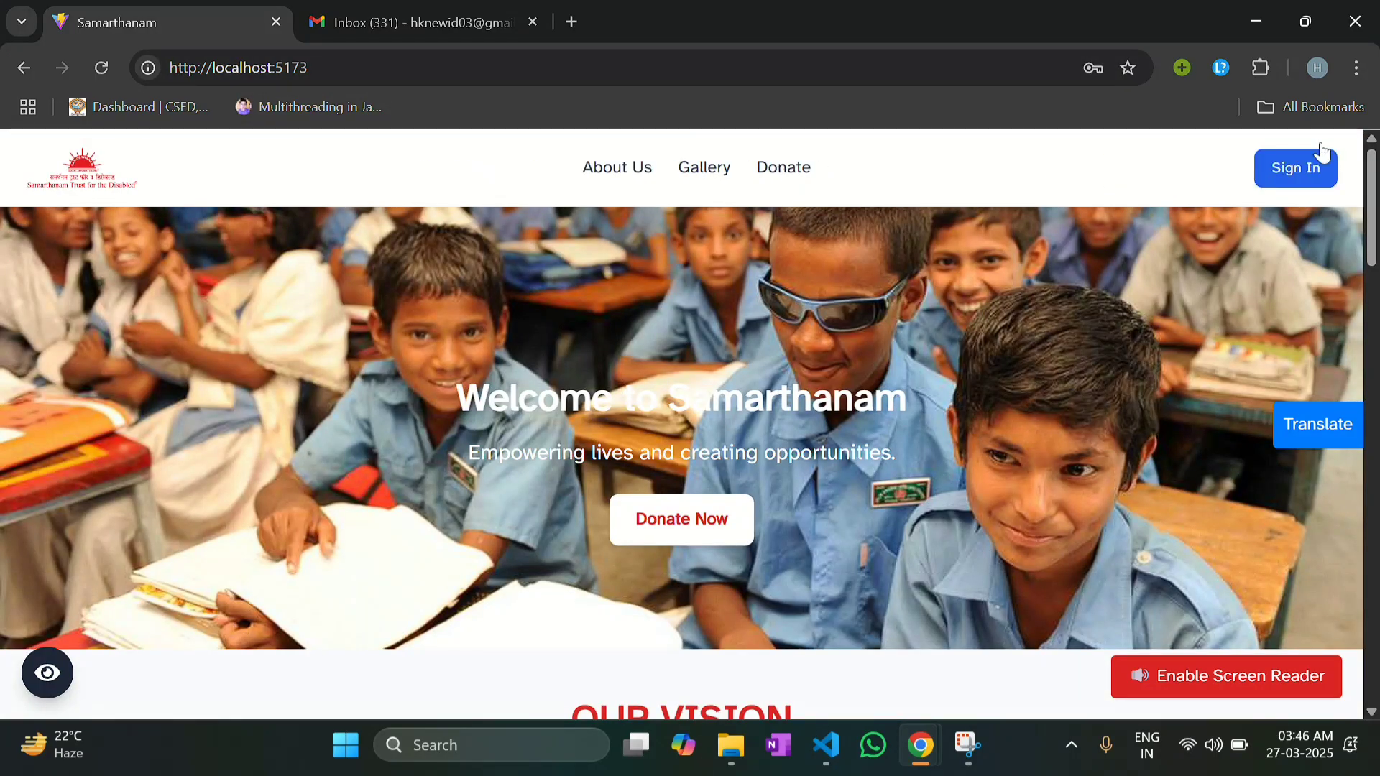
# Step: Sign in through ADMIN LOGIN with the admin e-mail and password
pyautogui.click(1318, 170)
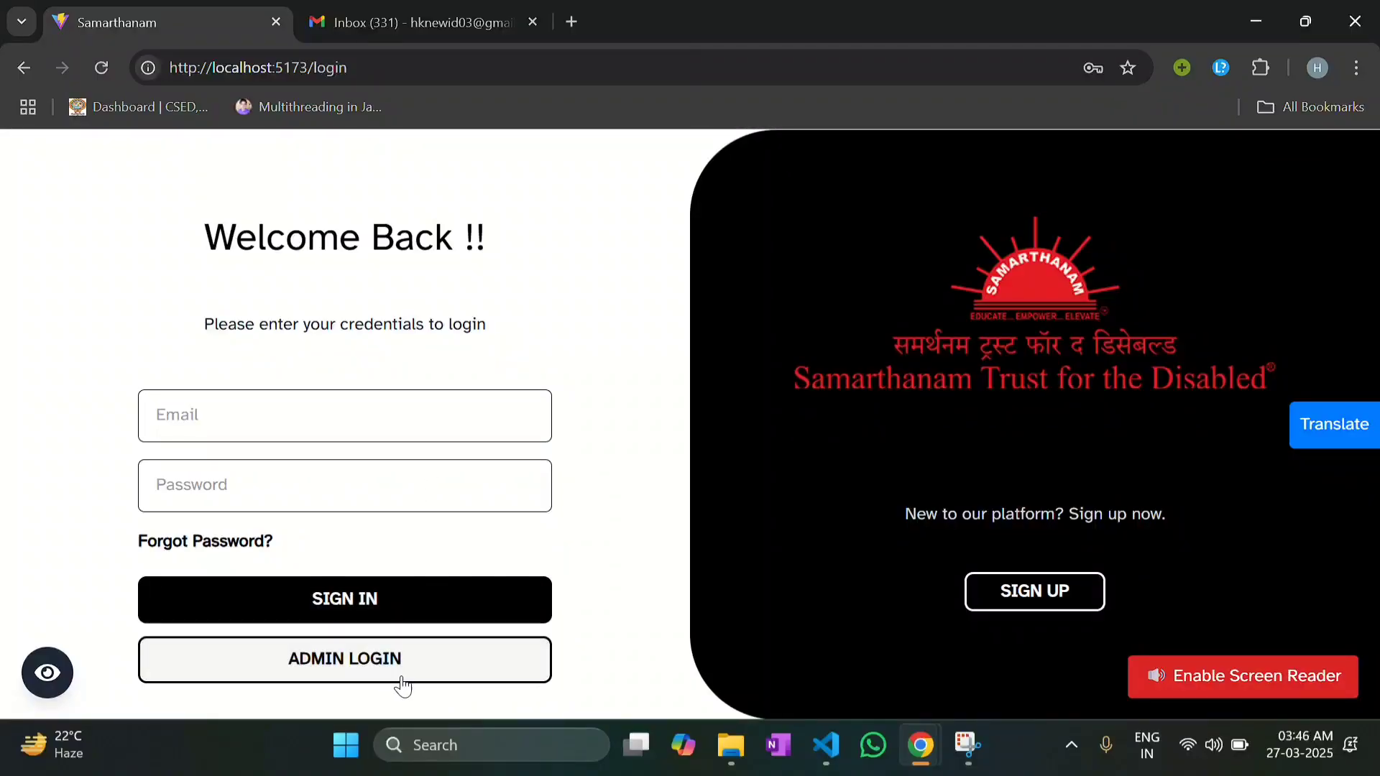
pyautogui.click(375, 666)
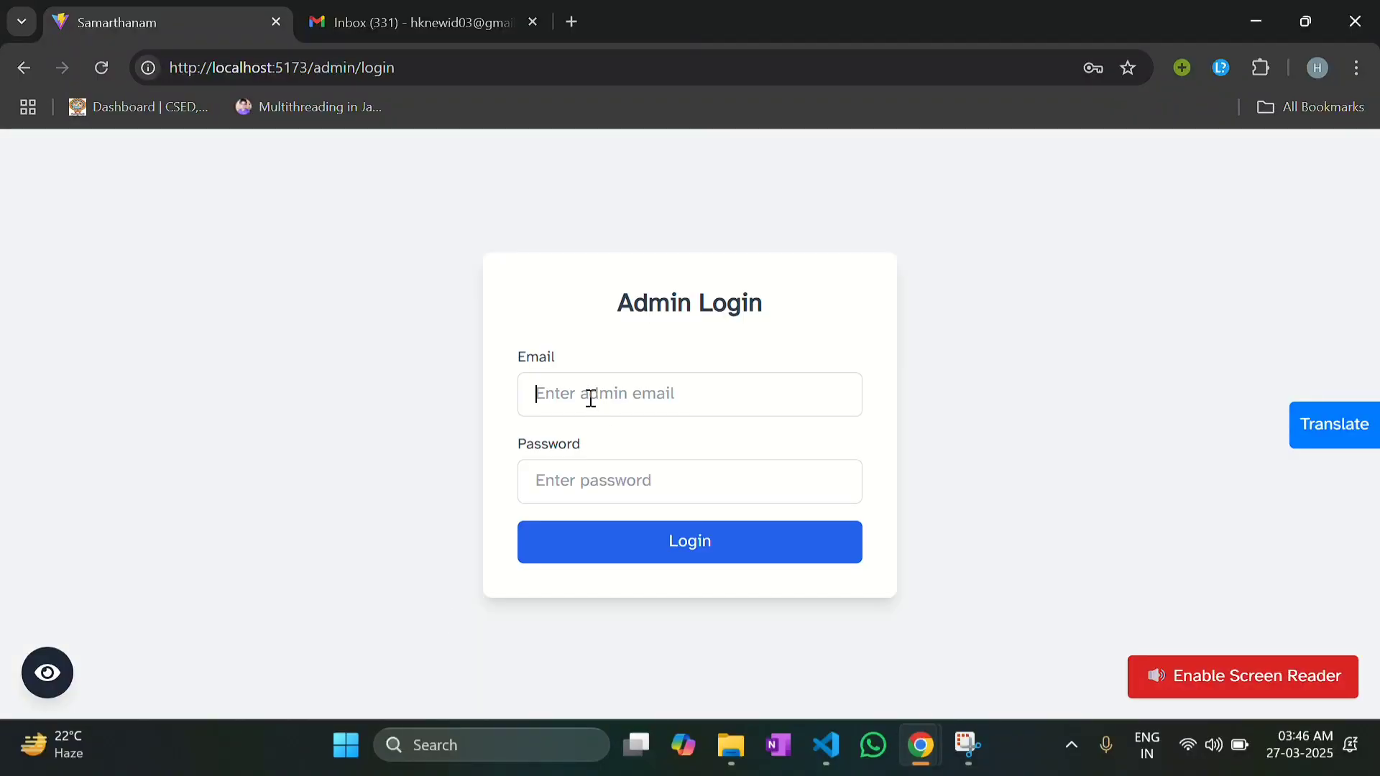
pyautogui.click(590, 397)
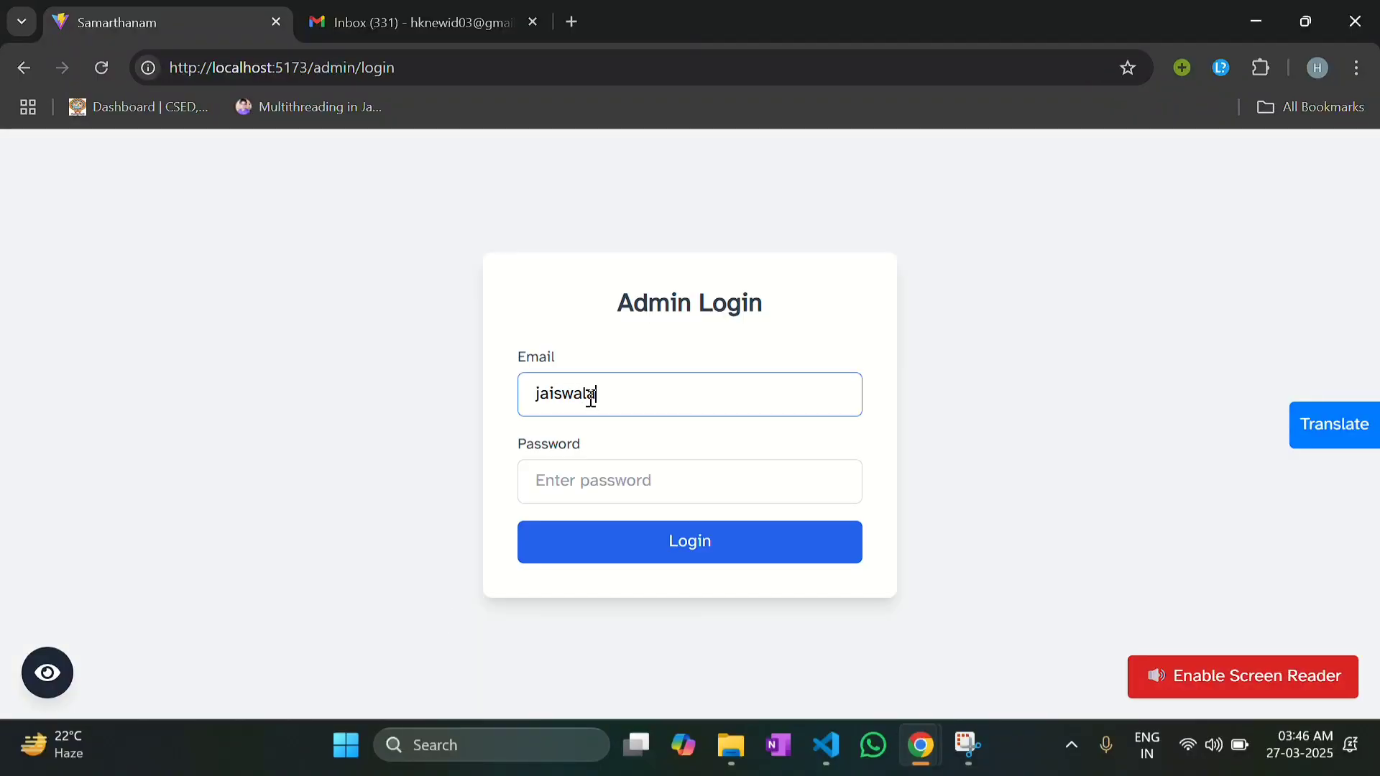
pyautogui.press('Tab')
pyautogui.write('••••••••')
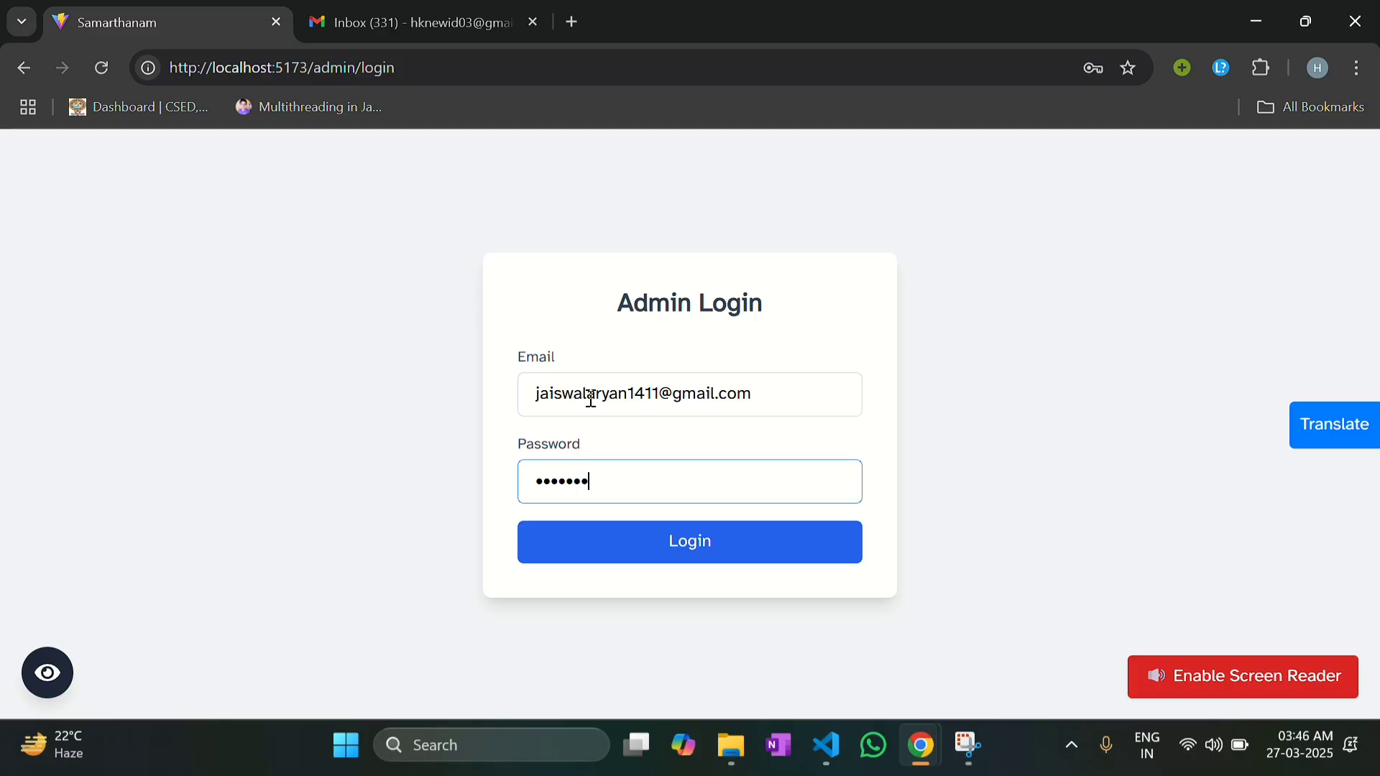
pyautogui.press('Return')
# Step: Scroll through the admin dashboard's Volunteers Per City chart and city details
pyautogui.scroll(-1, 554, 312)
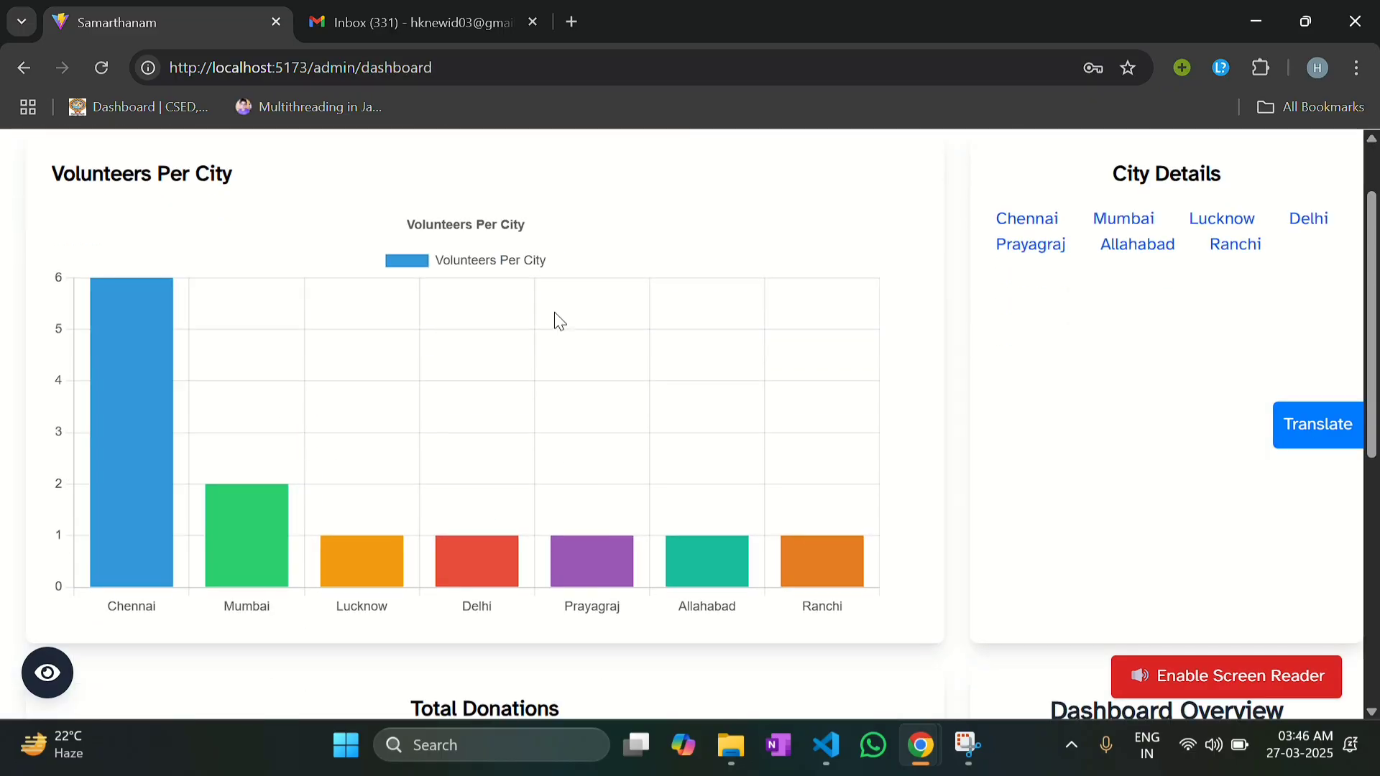
pyautogui.scroll(1, 554, 314)
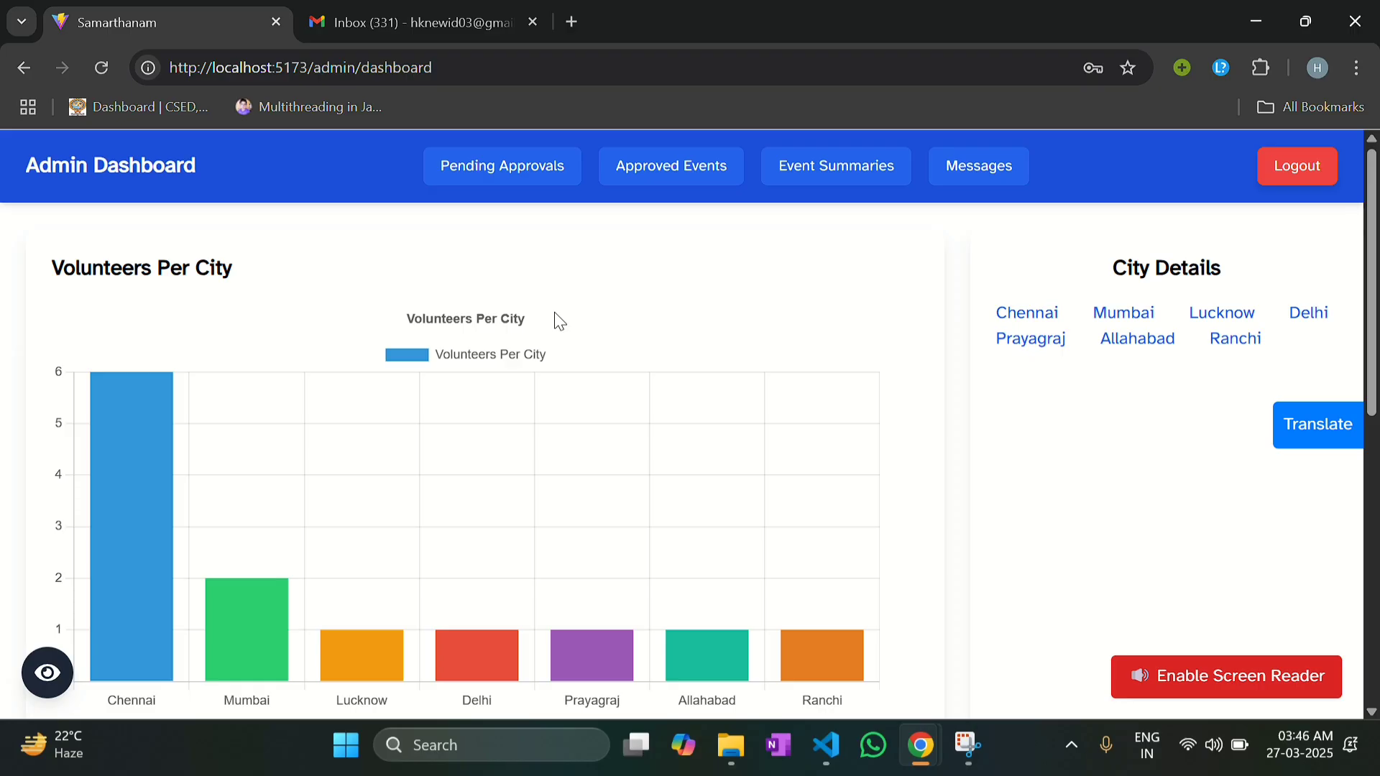
pyautogui.scroll(-1, 554, 314)
pyautogui.scroll(1, 511, 301)
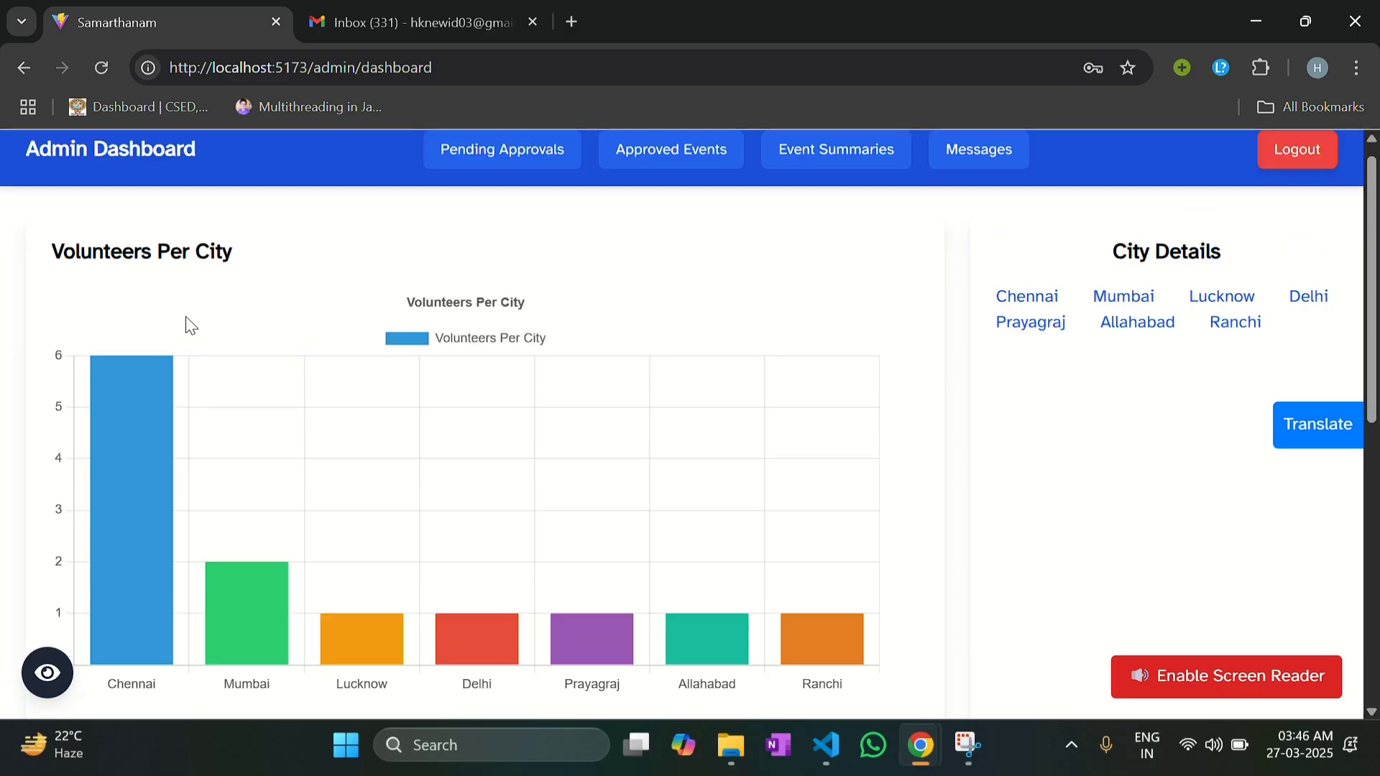
pyautogui.scroll(-1, 186, 320)
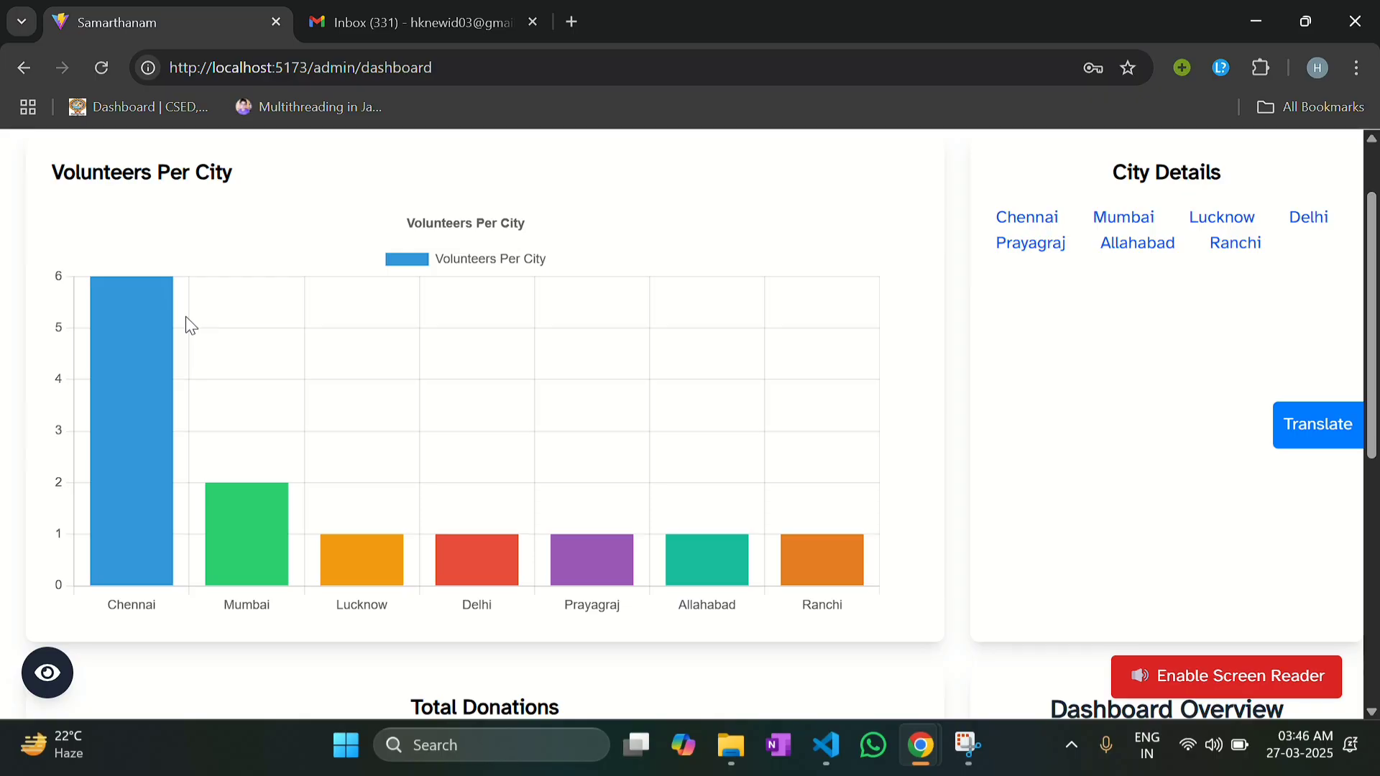
pyautogui.scroll(-6, 186, 316)
pyautogui.scroll(4, 186, 316)
pyautogui.scroll(-4, 186, 316)
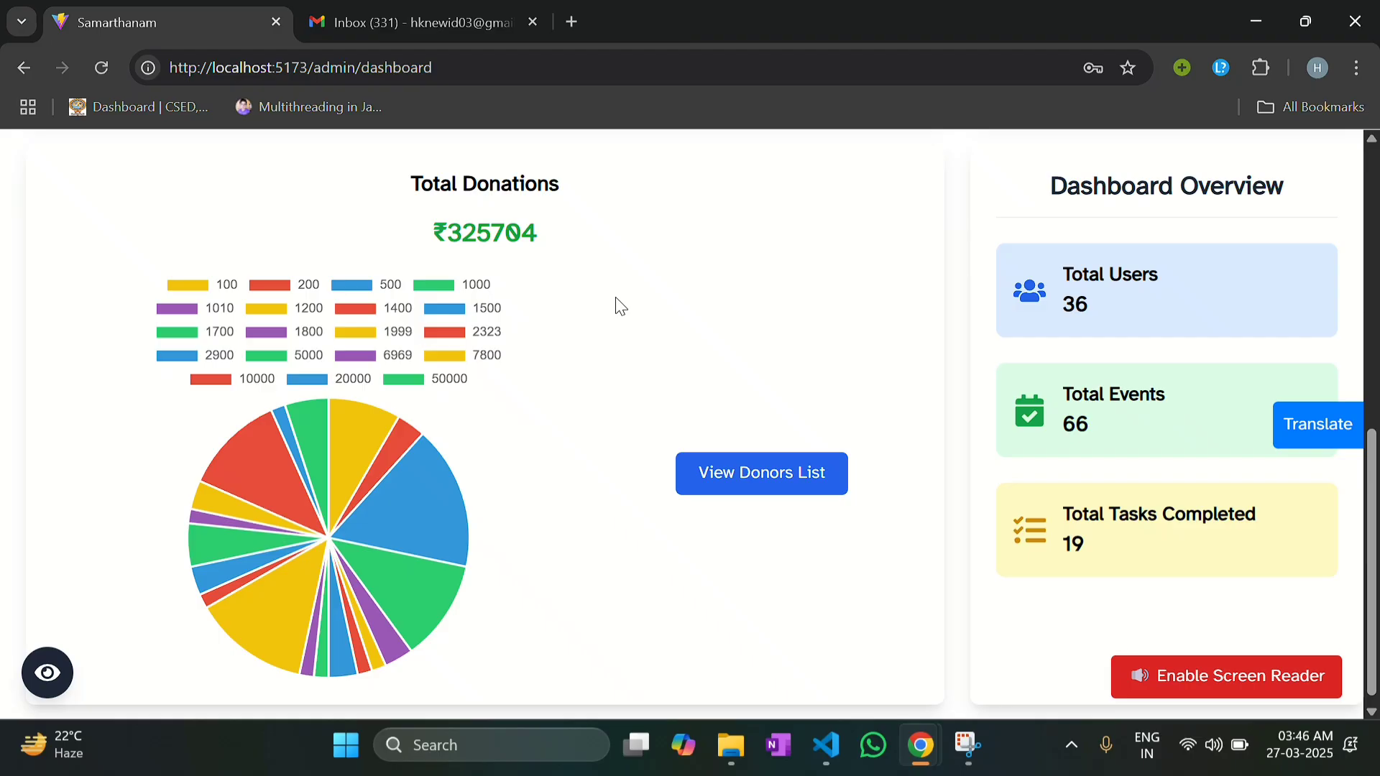
# Step: Open the Donors List, review the donations, then close it and return to the top
pyautogui.click(754, 480)
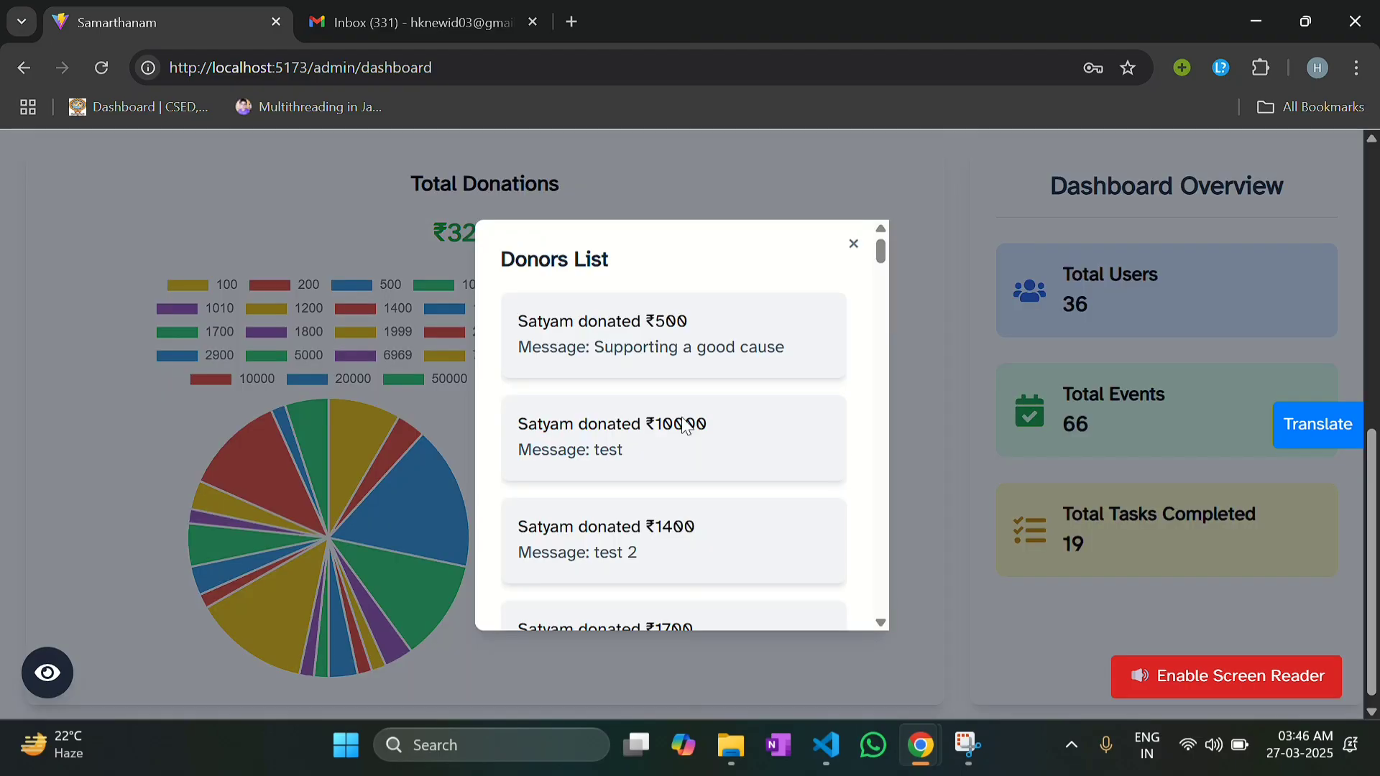
pyautogui.scroll(-3, 656, 394)
pyautogui.scroll(-10, 654, 394)
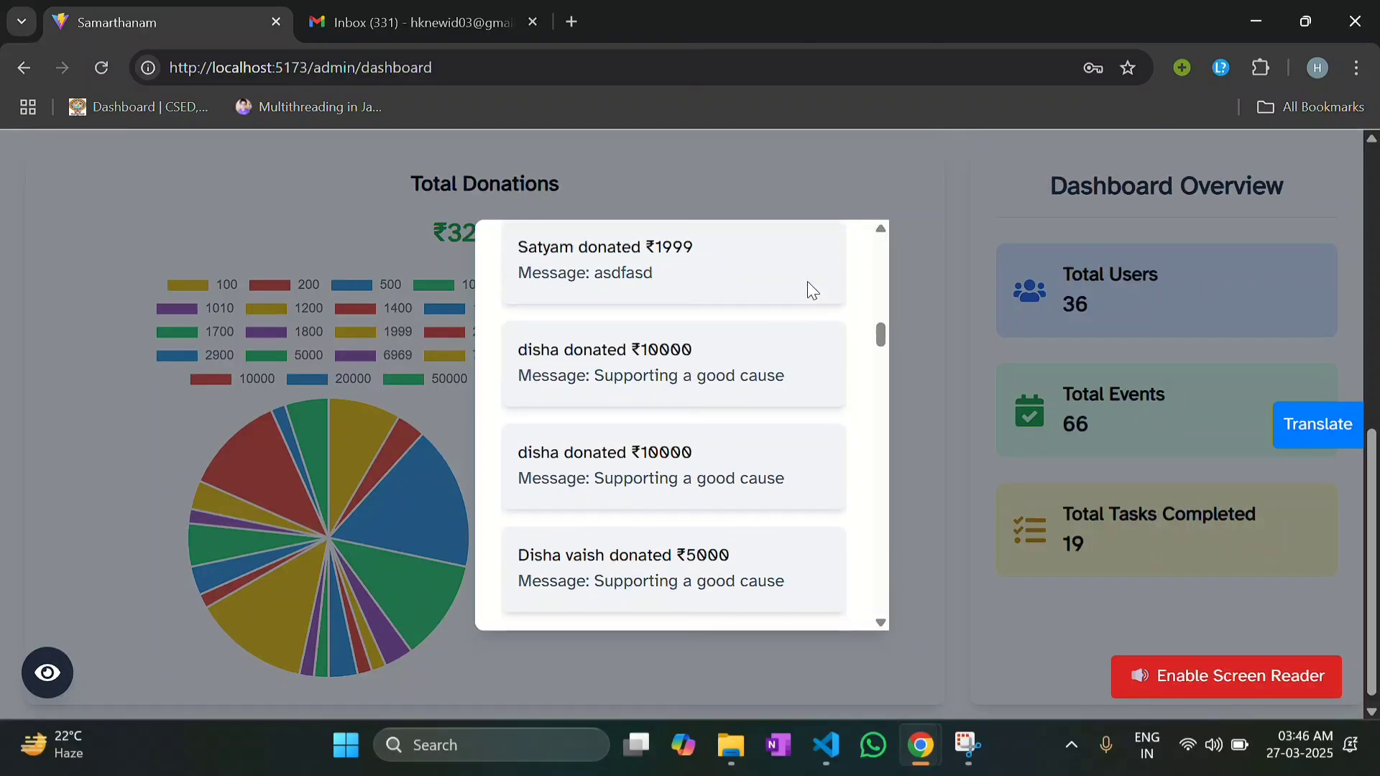
pyautogui.scroll(10, 646, 424)
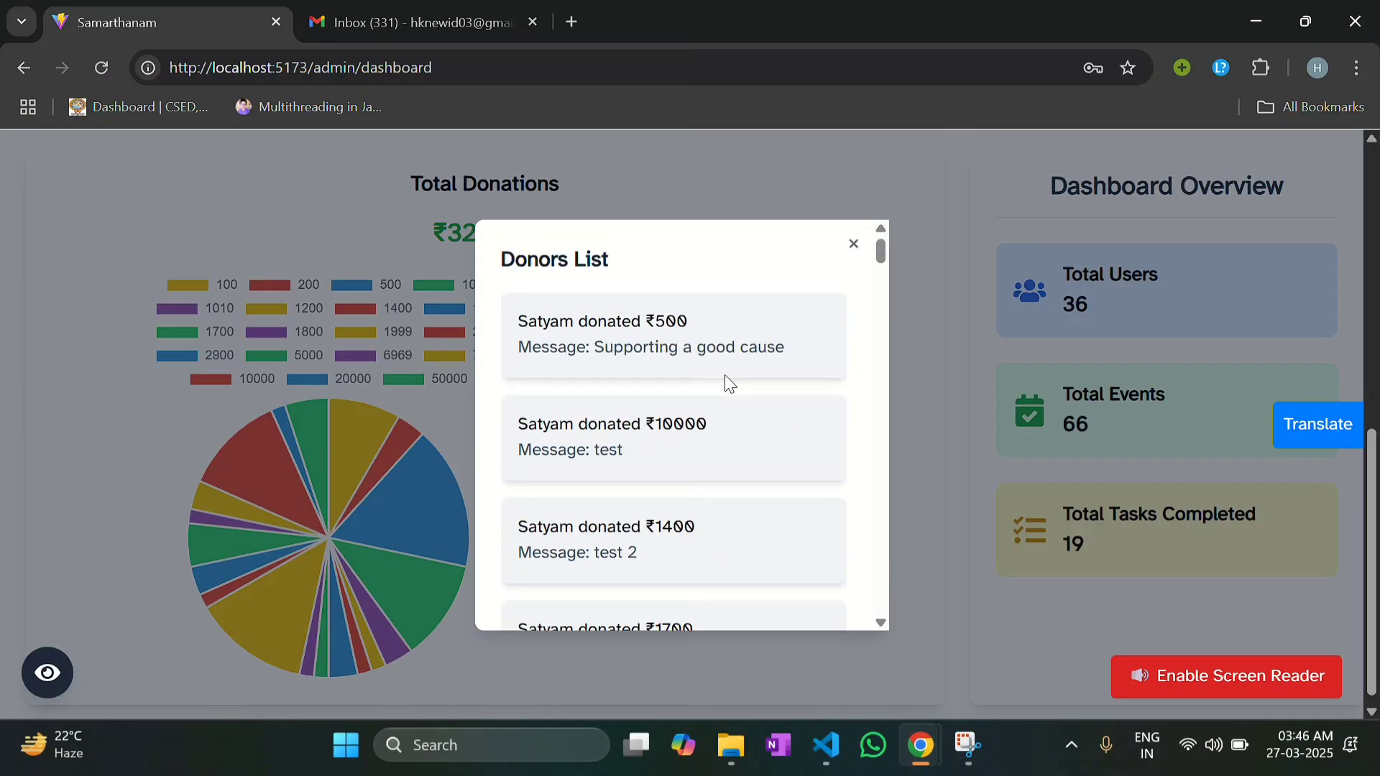
pyautogui.click(853, 244)
pyautogui.scroll(8, 950, 294)
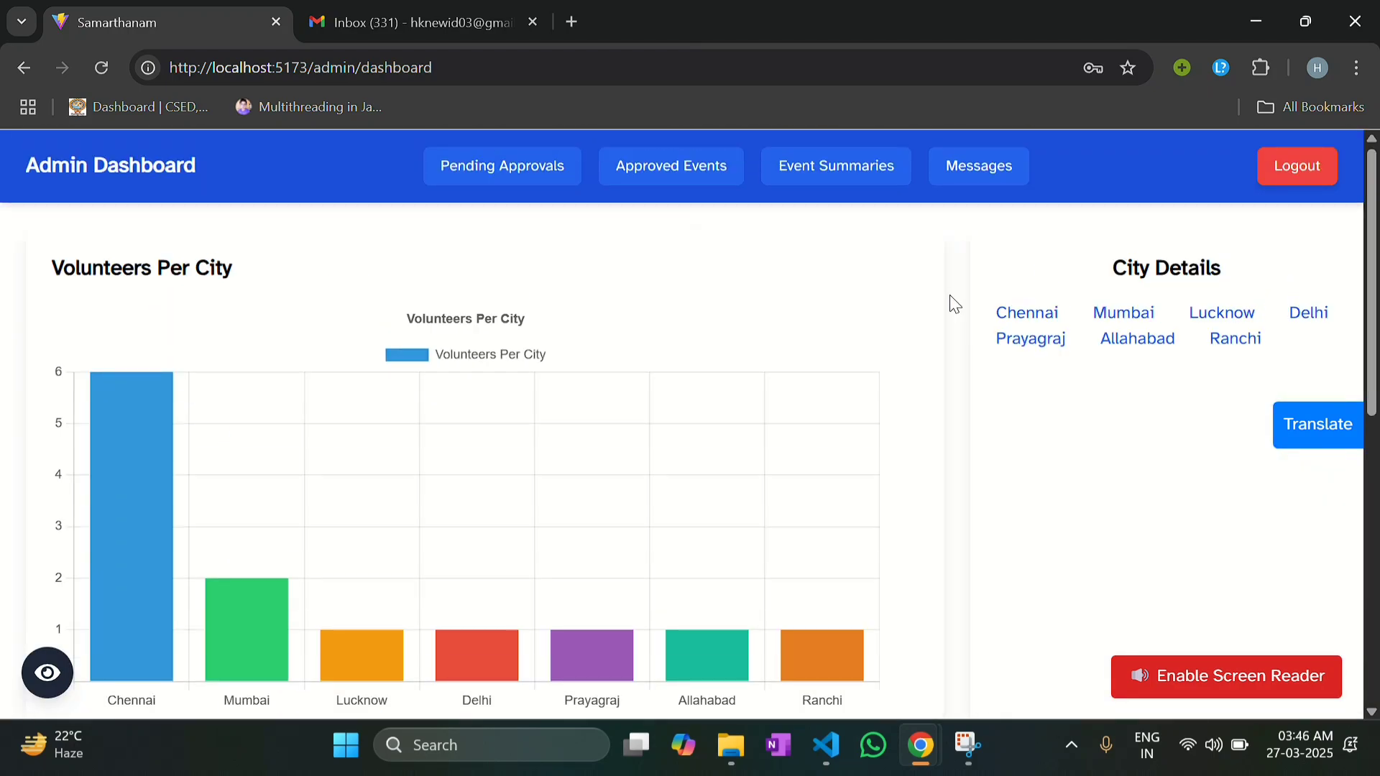
pyautogui.click(1054, 317)
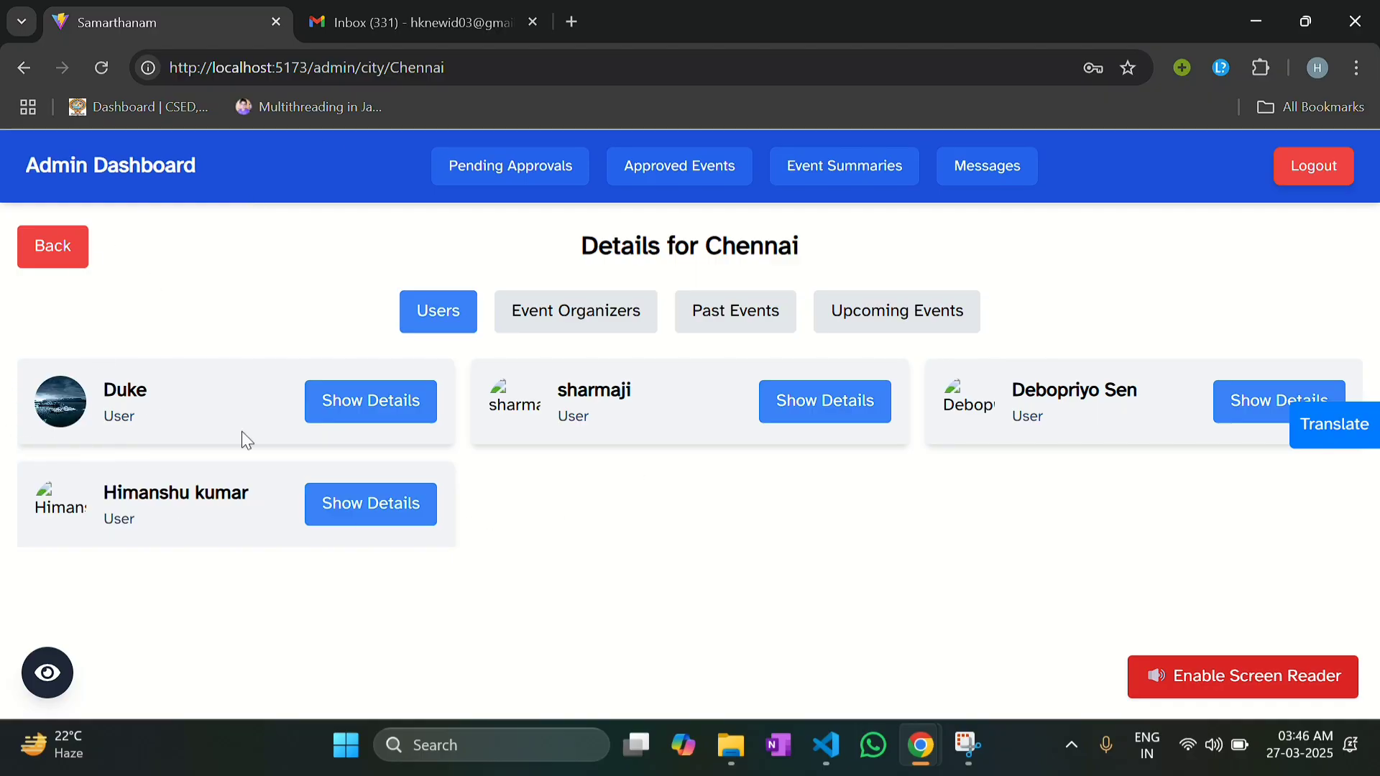
pyautogui.click(547, 318)
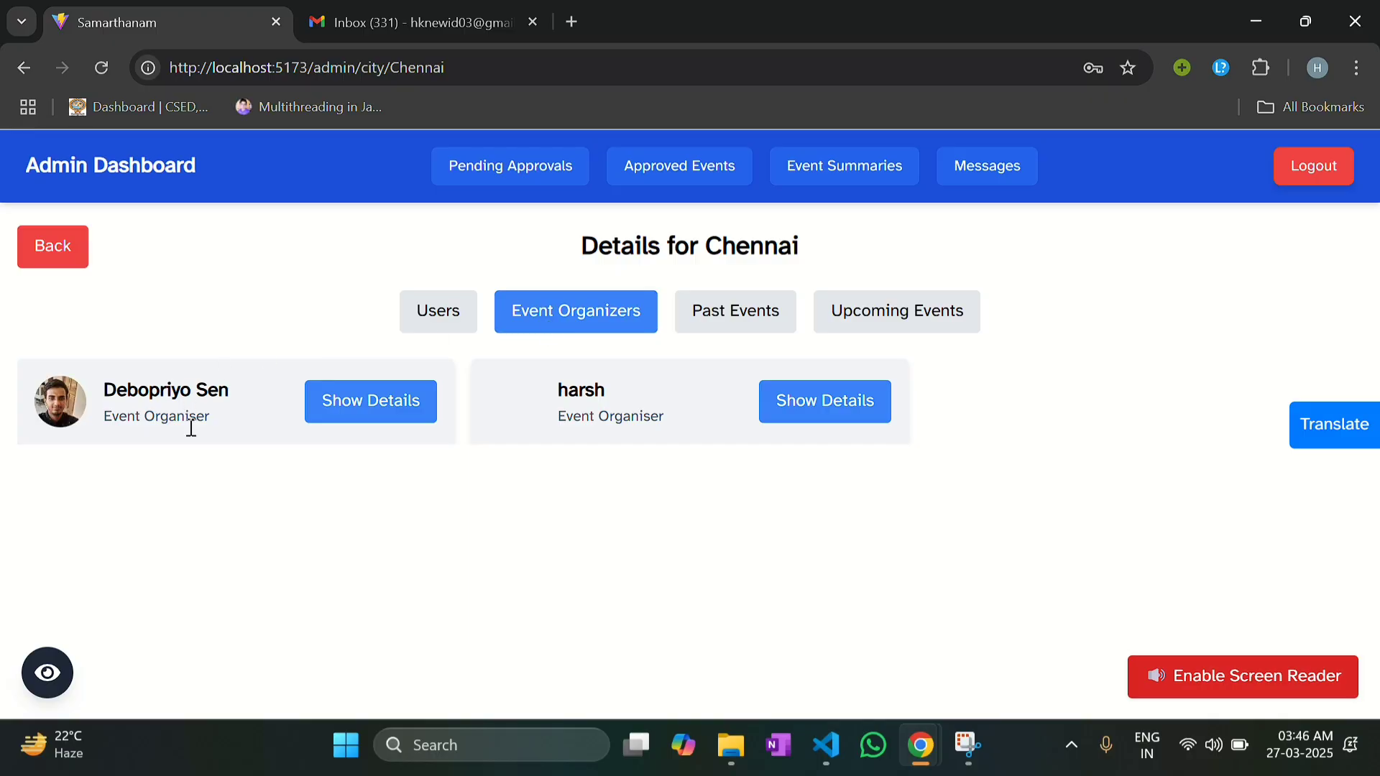
pyautogui.click(790, 320)
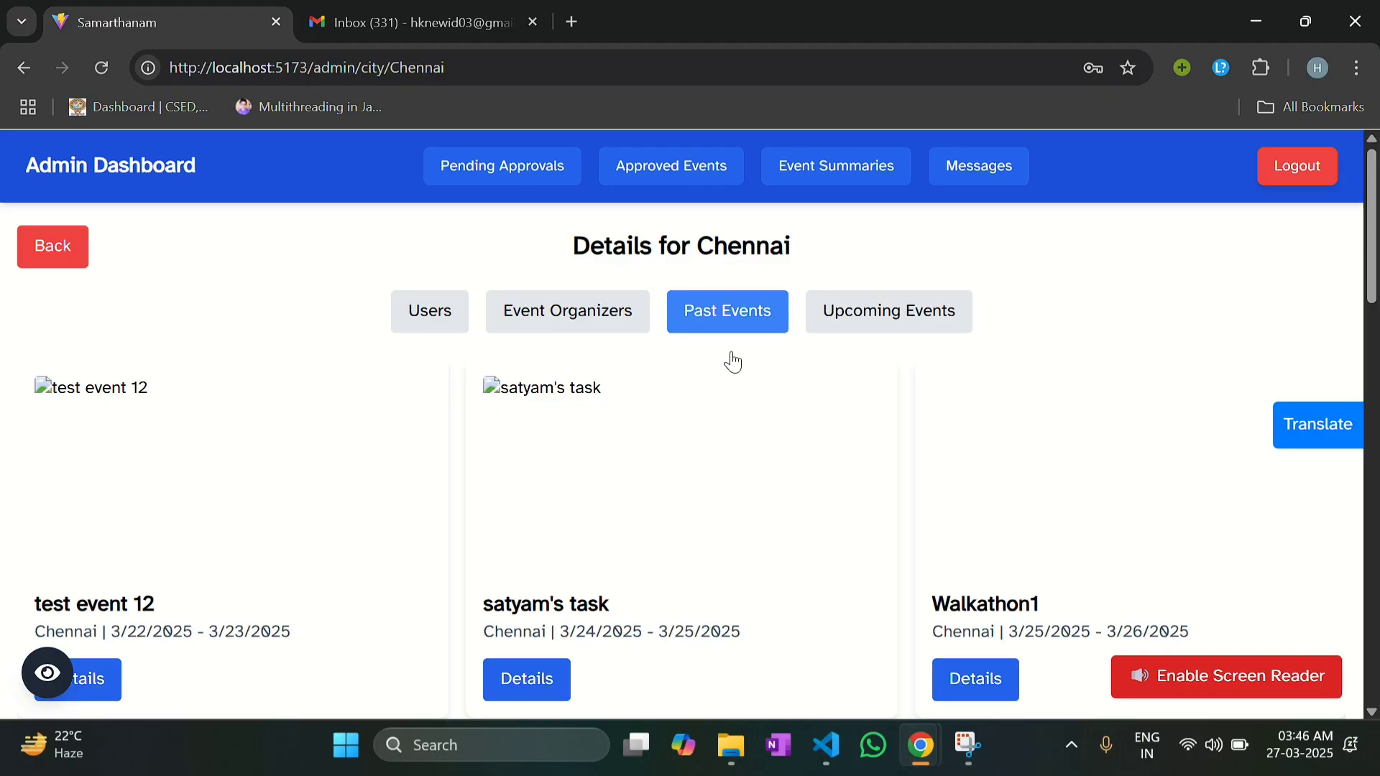
pyautogui.click(525, 678)
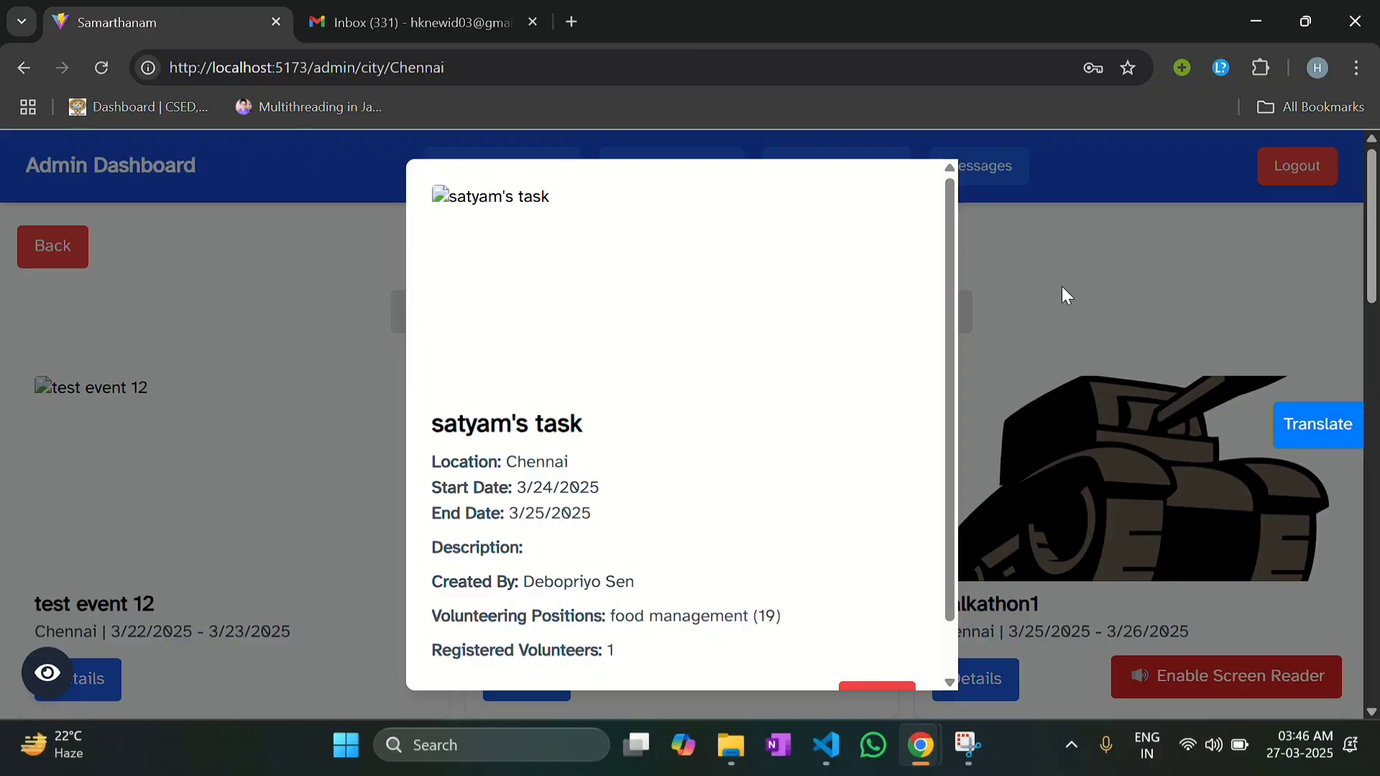
pyautogui.scroll(-1, 848, 453)
pyautogui.scroll(-1, 848, 453)
pyautogui.click(874, 643)
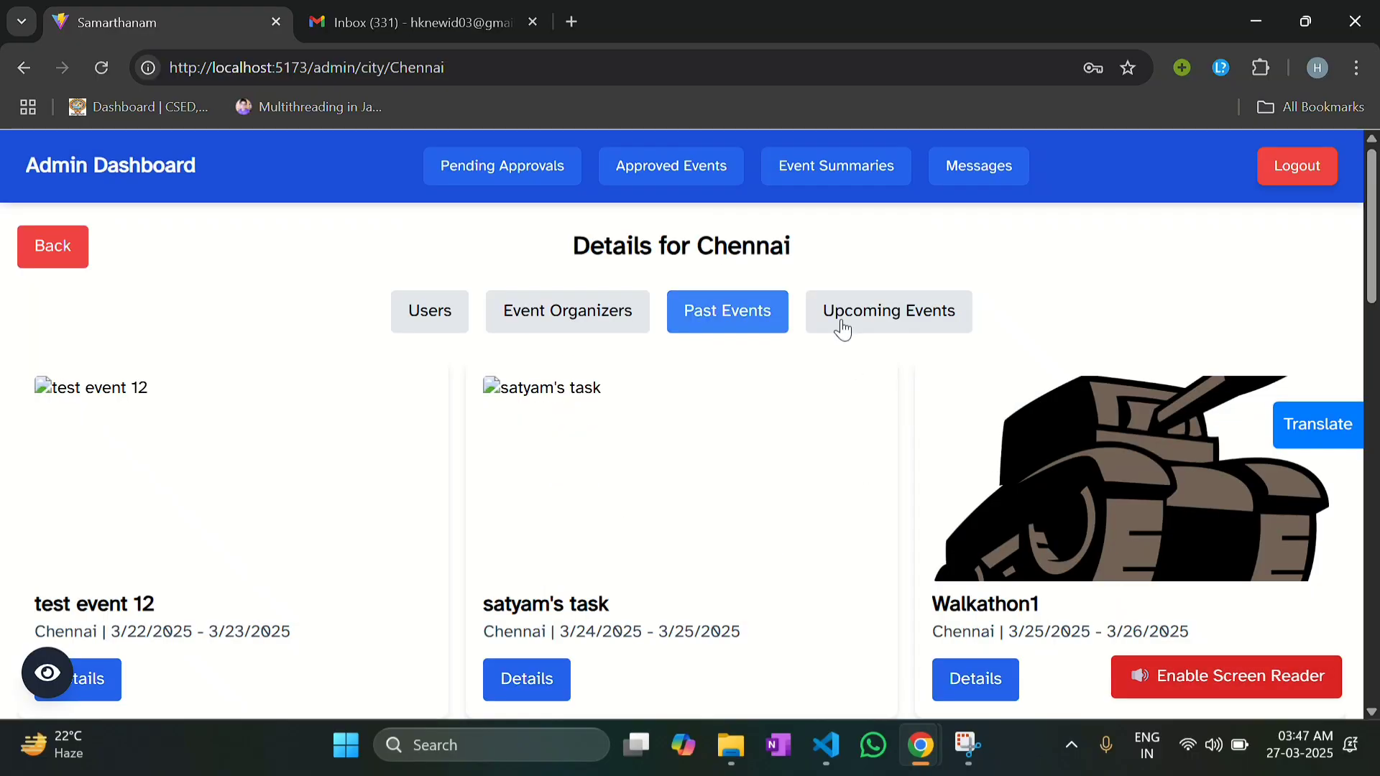
pyautogui.click(841, 320)
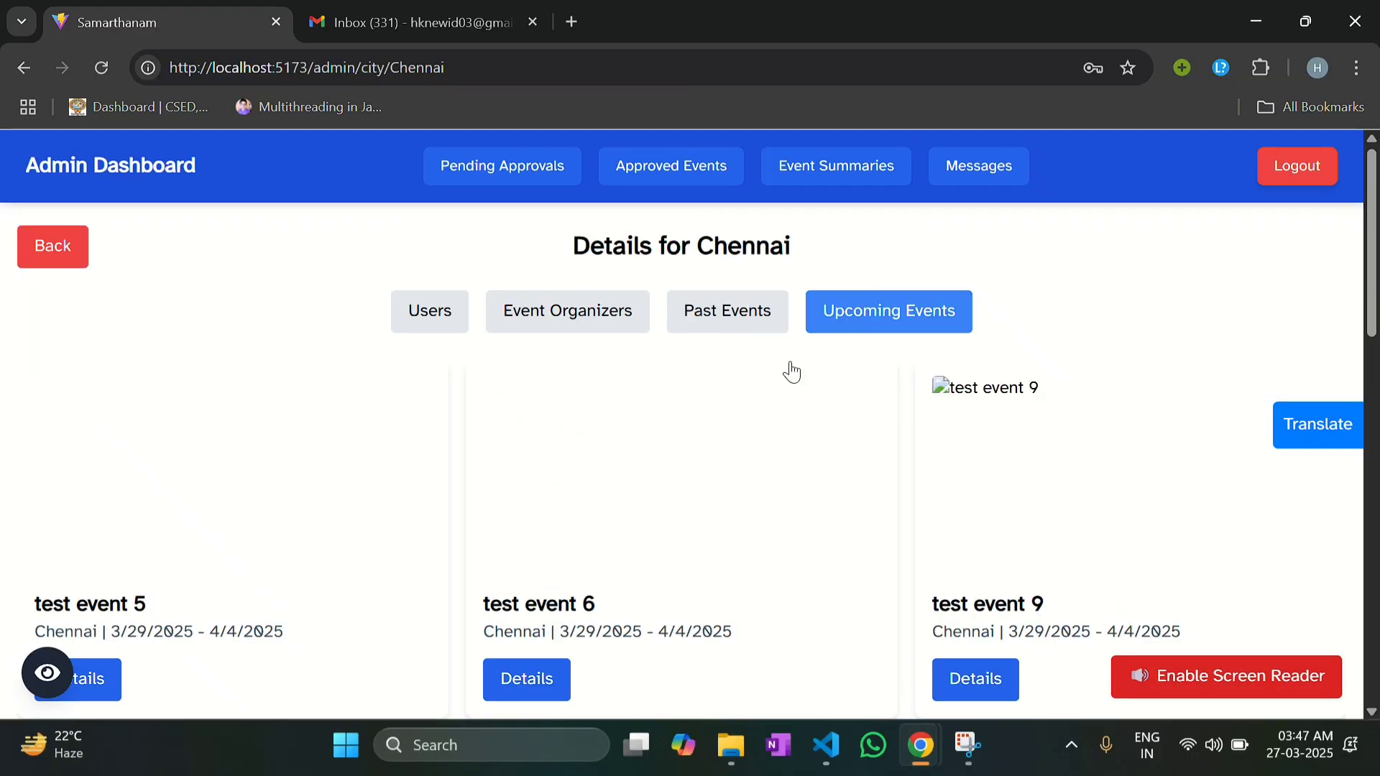
pyautogui.scroll(-7, 727, 466)
pyautogui.scroll(-7, 727, 465)
pyautogui.scroll(14, 724, 459)
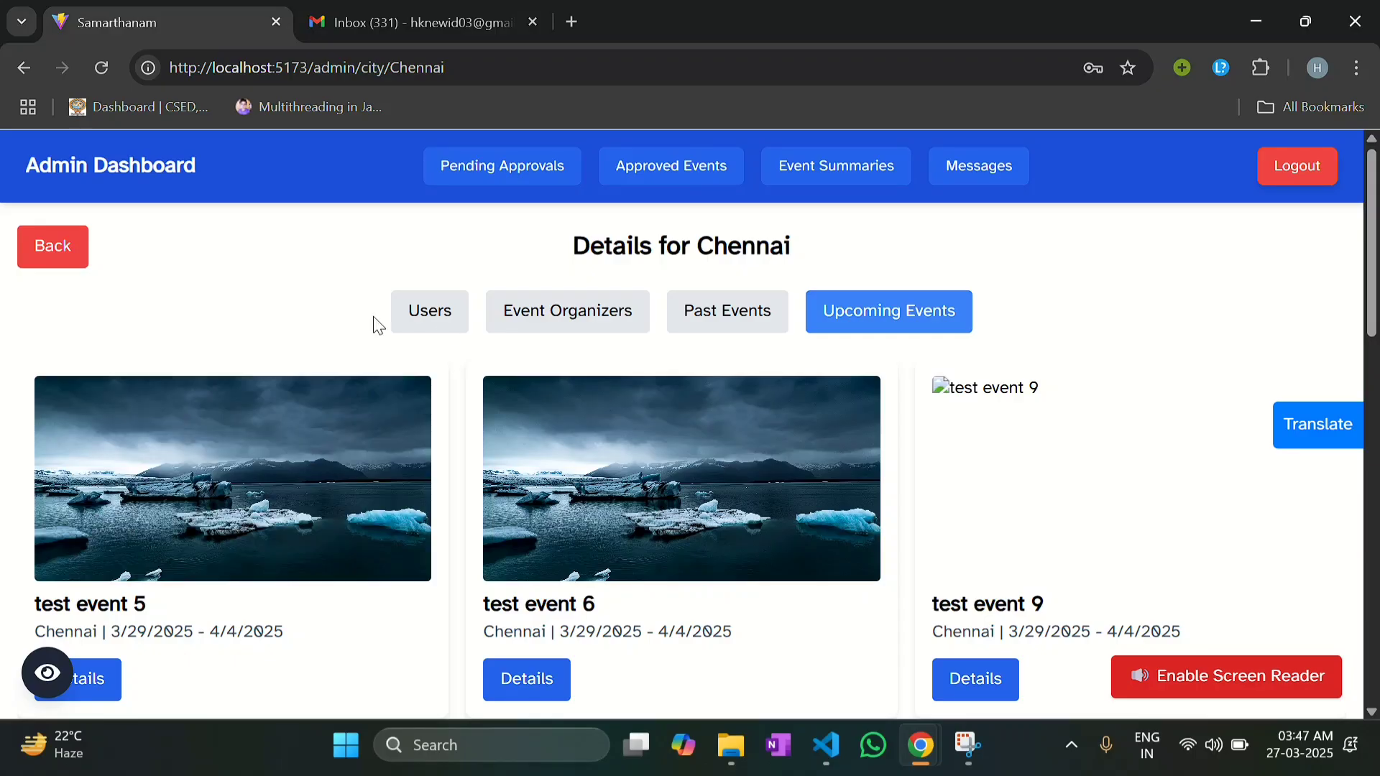
pyautogui.click(74, 252)
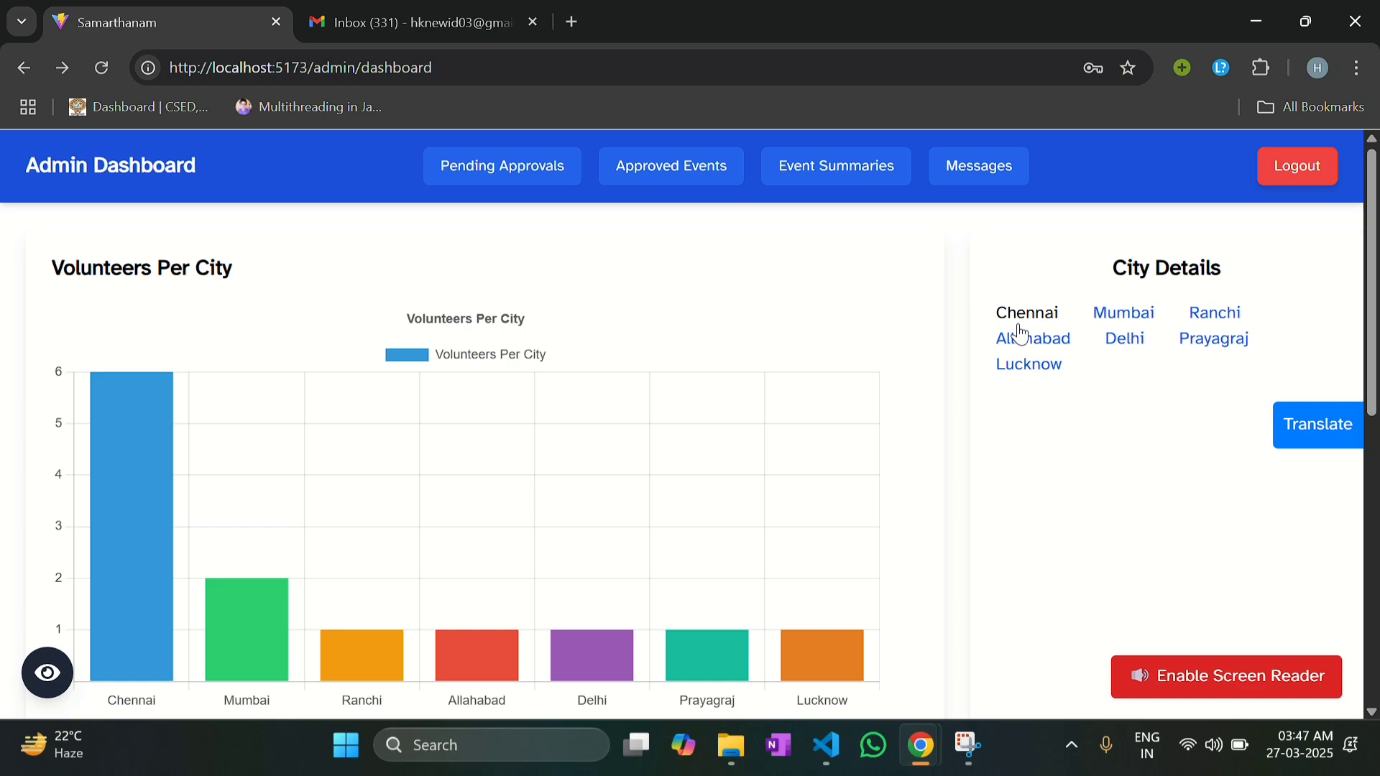
# Step: Open Chennai's details and review the first user's Show Details popup
pyautogui.click(1020, 321)
pyautogui.click(357, 411)
pyautogui.scroll(-2, 676, 460)
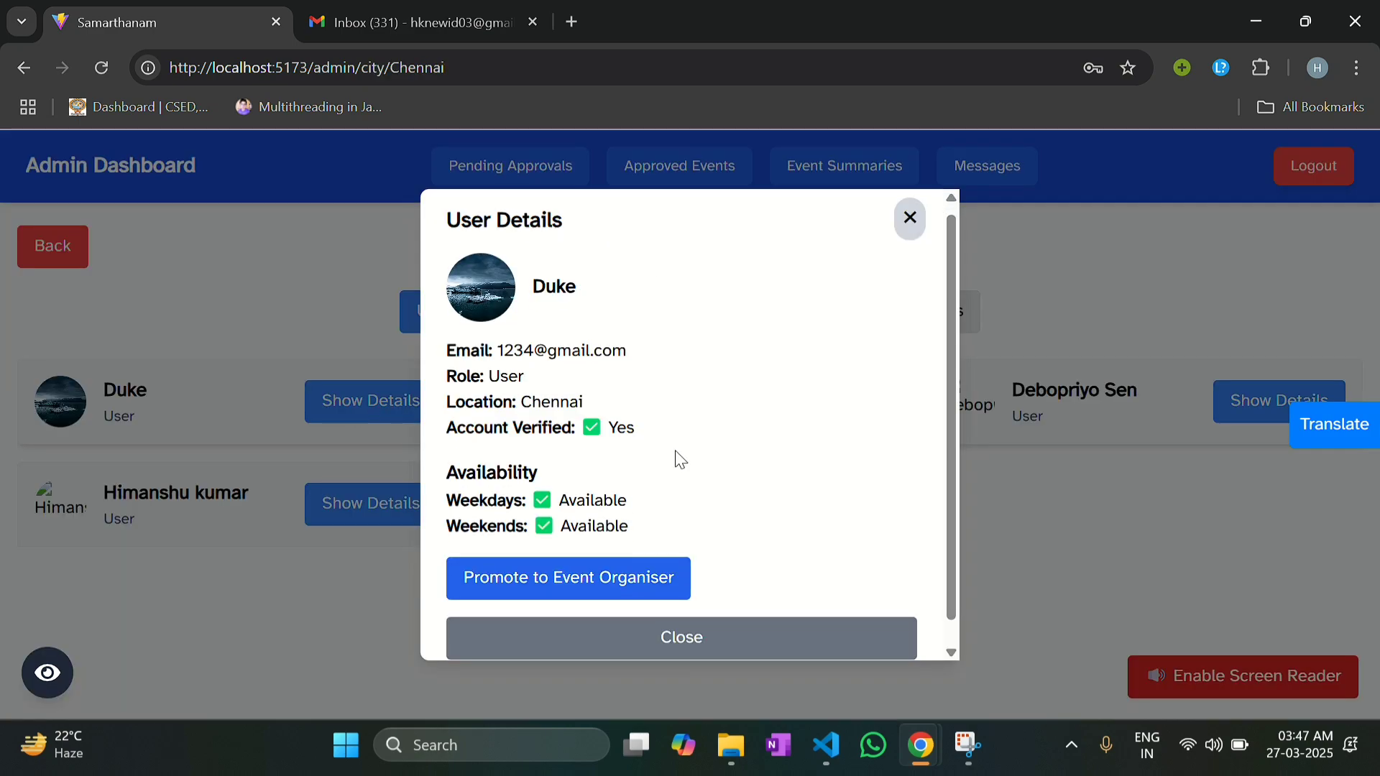
pyautogui.click(696, 634)
# Step: Review the first Chennai event organiser's details, then go back and open Pending Approvals
pyautogui.click(550, 332)
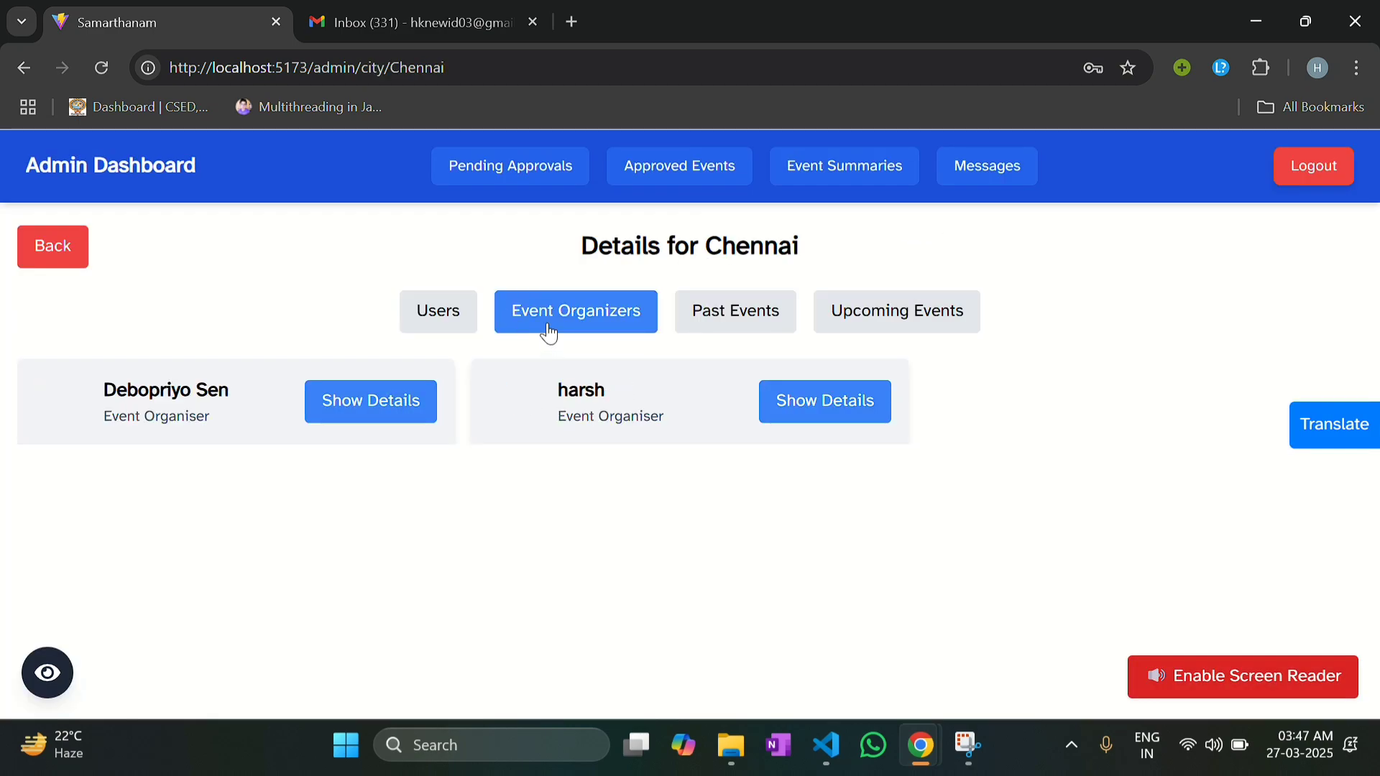
pyautogui.click(383, 392)
pyautogui.scroll(-3, 609, 511)
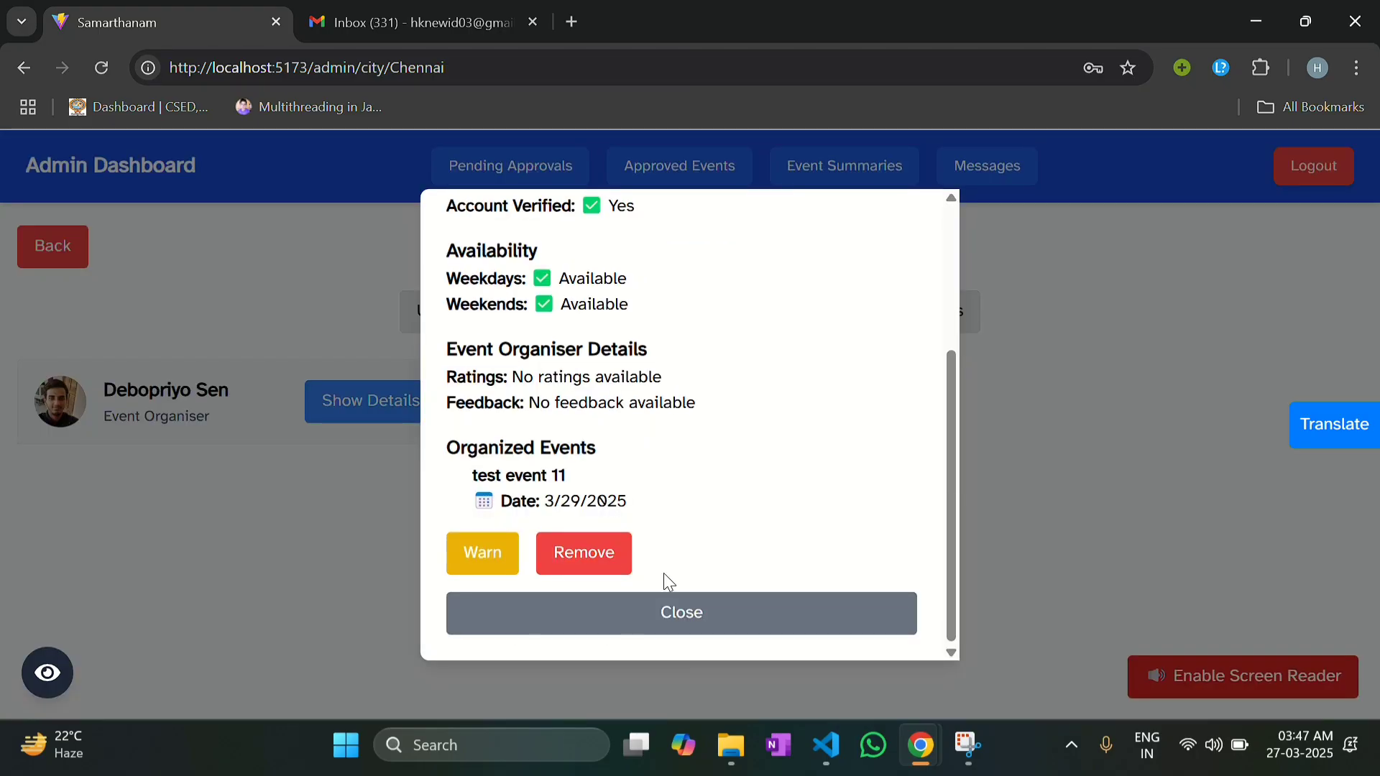
pyautogui.click(661, 614)
pyautogui.doubleClick(68, 252)
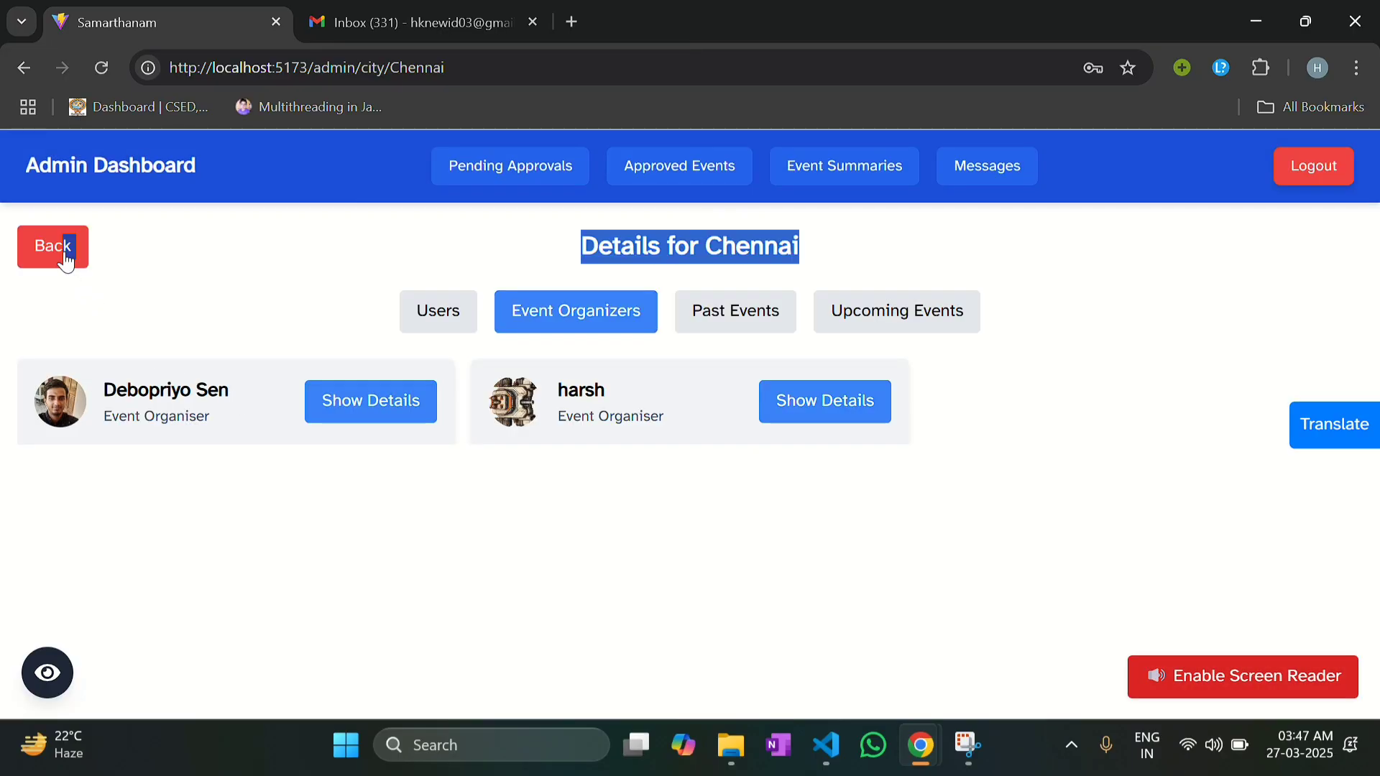
pyautogui.click(530, 172)
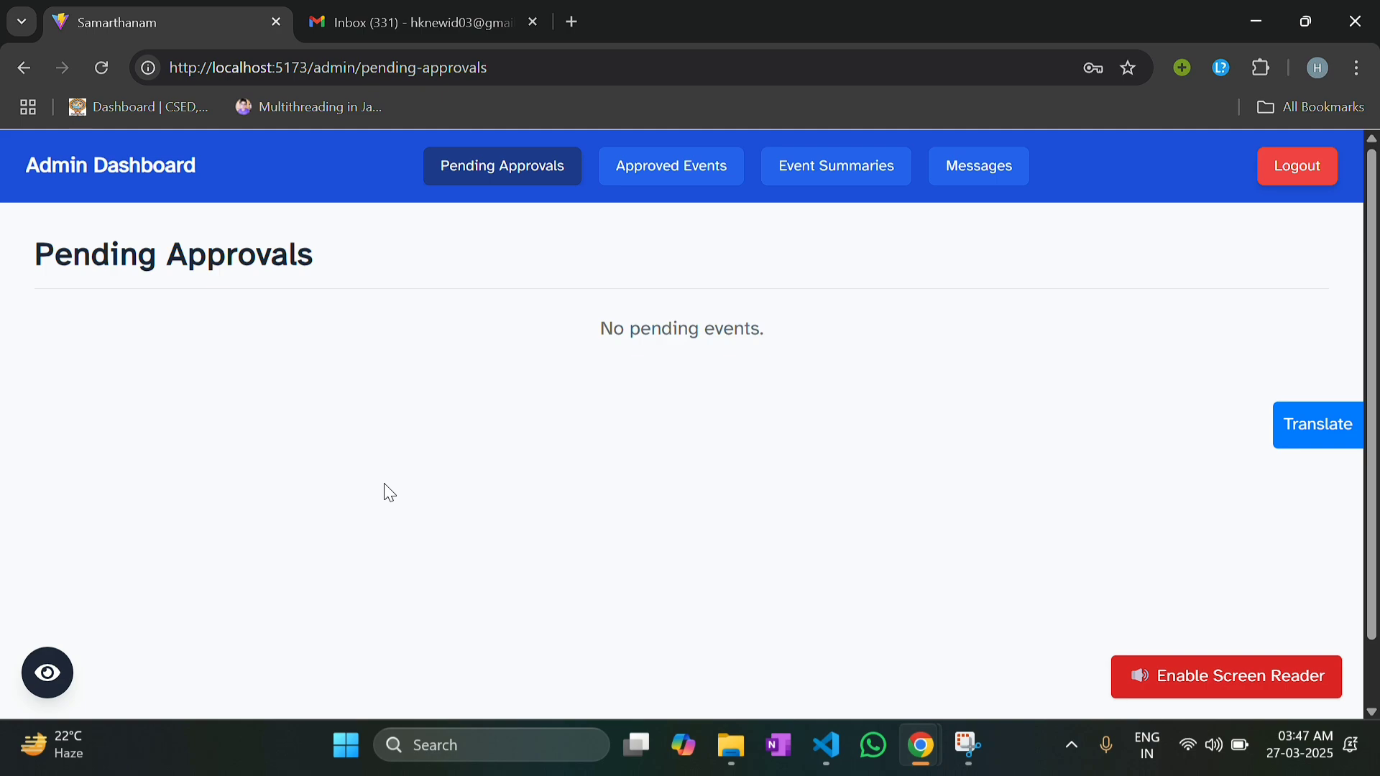
# Step: Check Approved Events, then open the full summary of A Walkathon For The Ages from Event Summaries
pyautogui.click(659, 180)
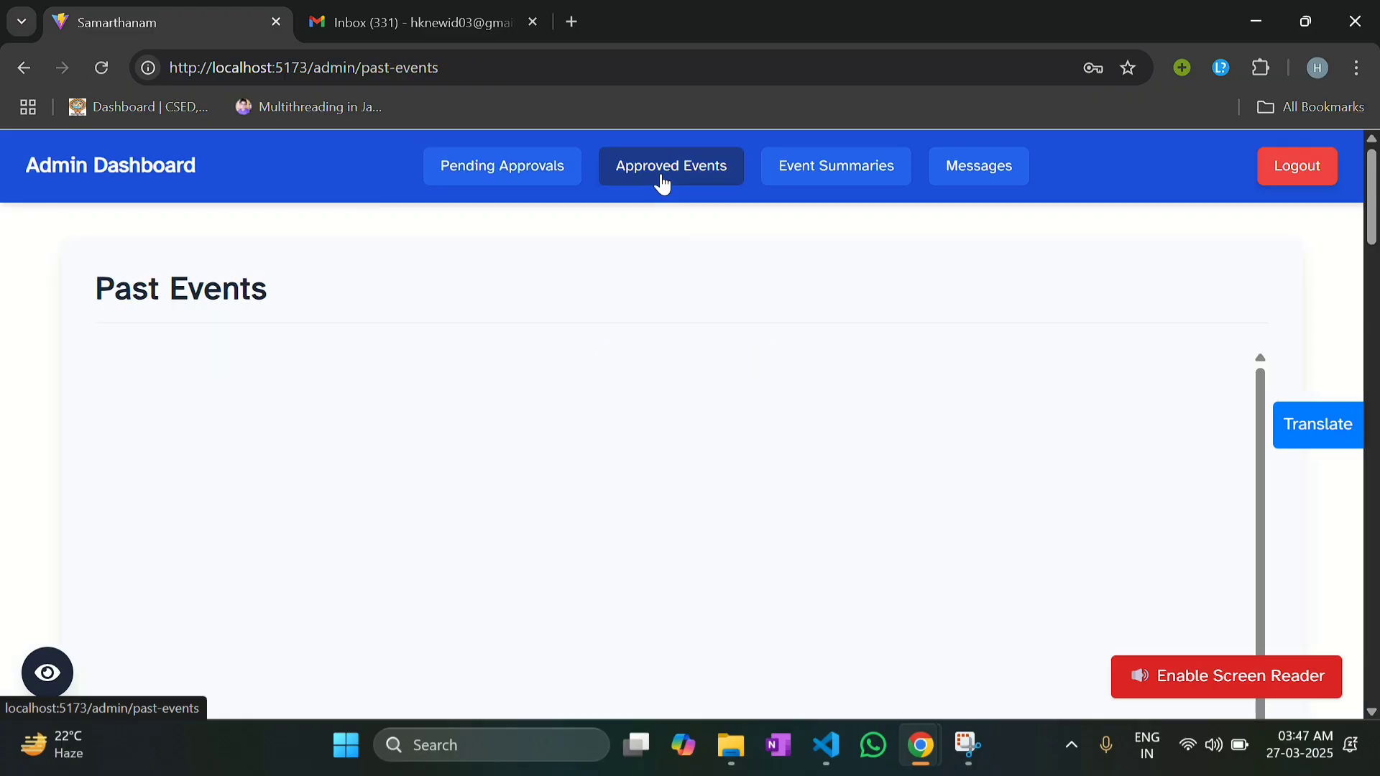
pyautogui.scroll(-5, 658, 359)
pyautogui.scroll(-10, 659, 361)
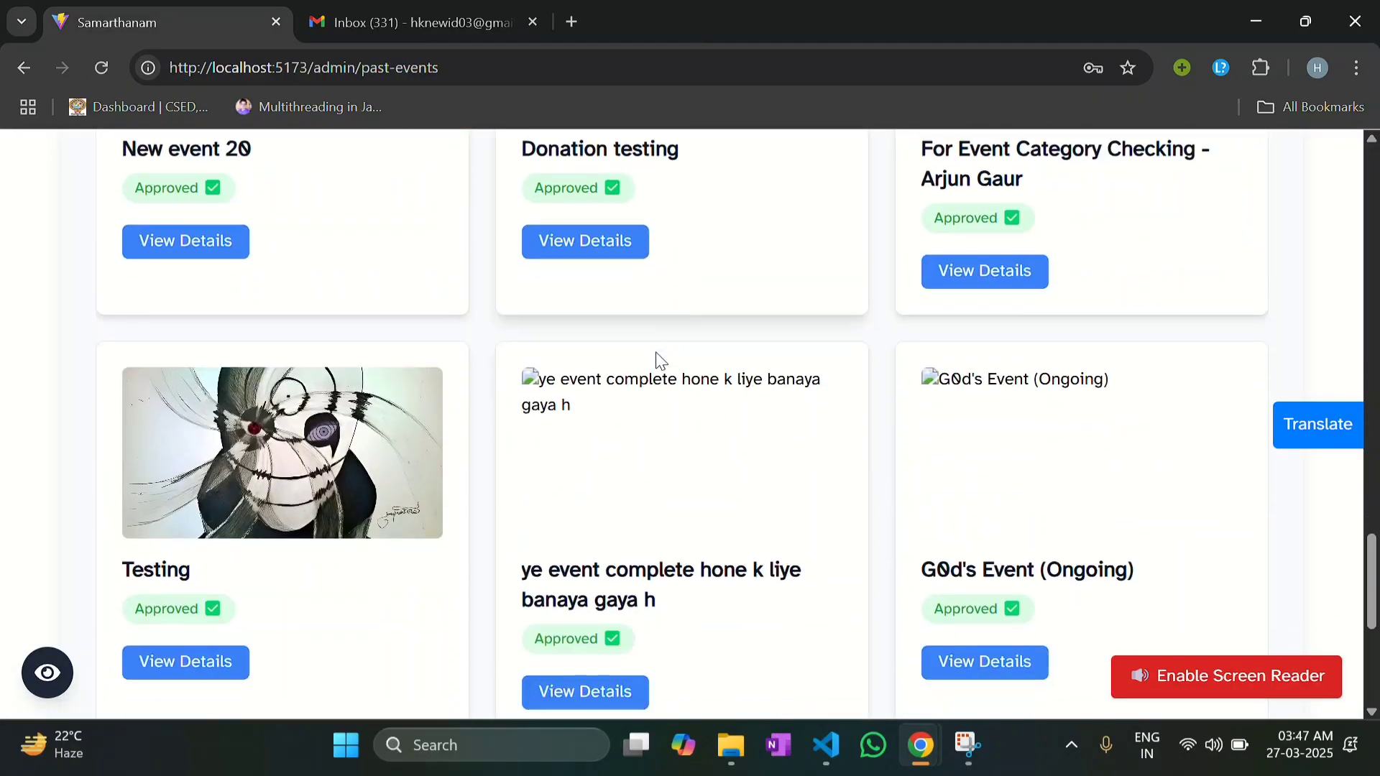
pyautogui.scroll(15, 660, 361)
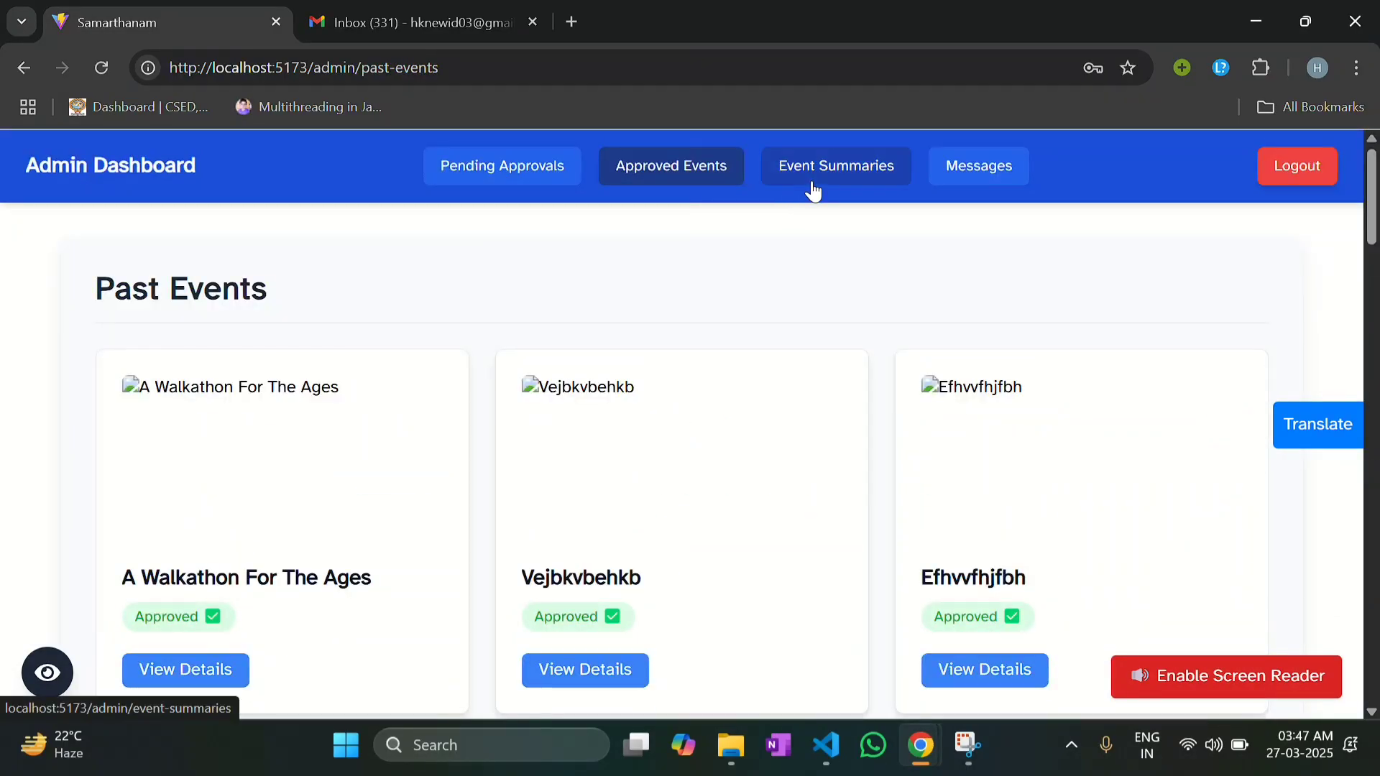
pyautogui.click(809, 180)
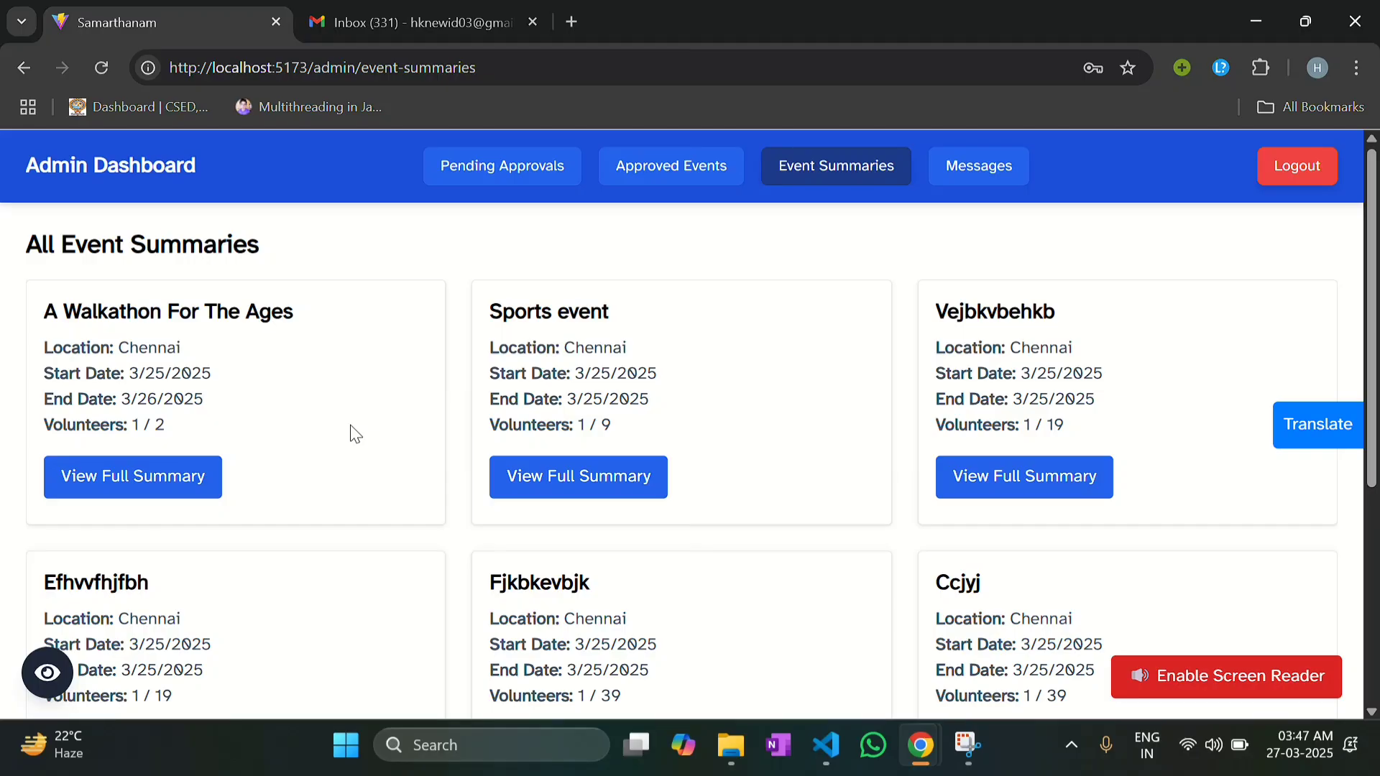
pyautogui.click(150, 501)
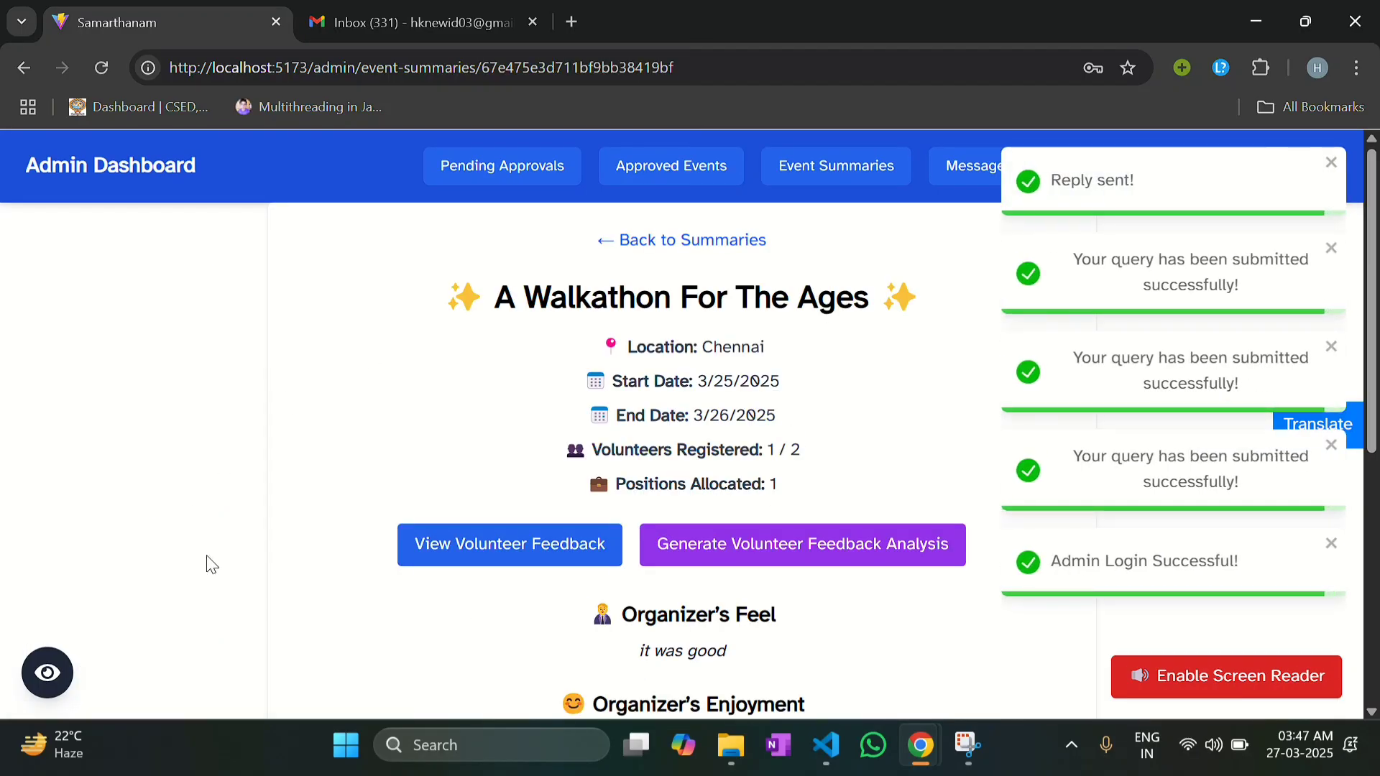
pyautogui.click(1330, 163)
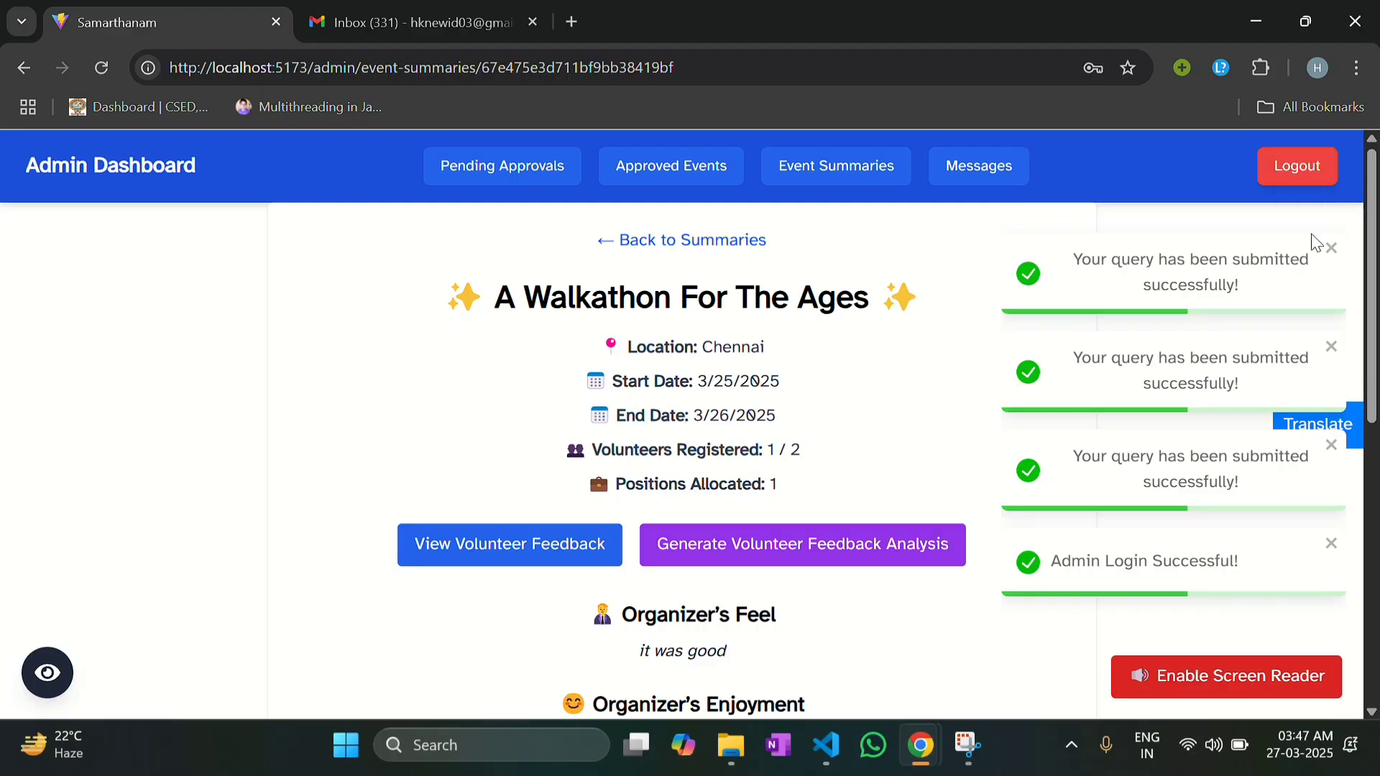
# Step: Read through the summary and its two volunteer feedback entries, then close the feedback
pyautogui.scroll(-10, 801, 403)
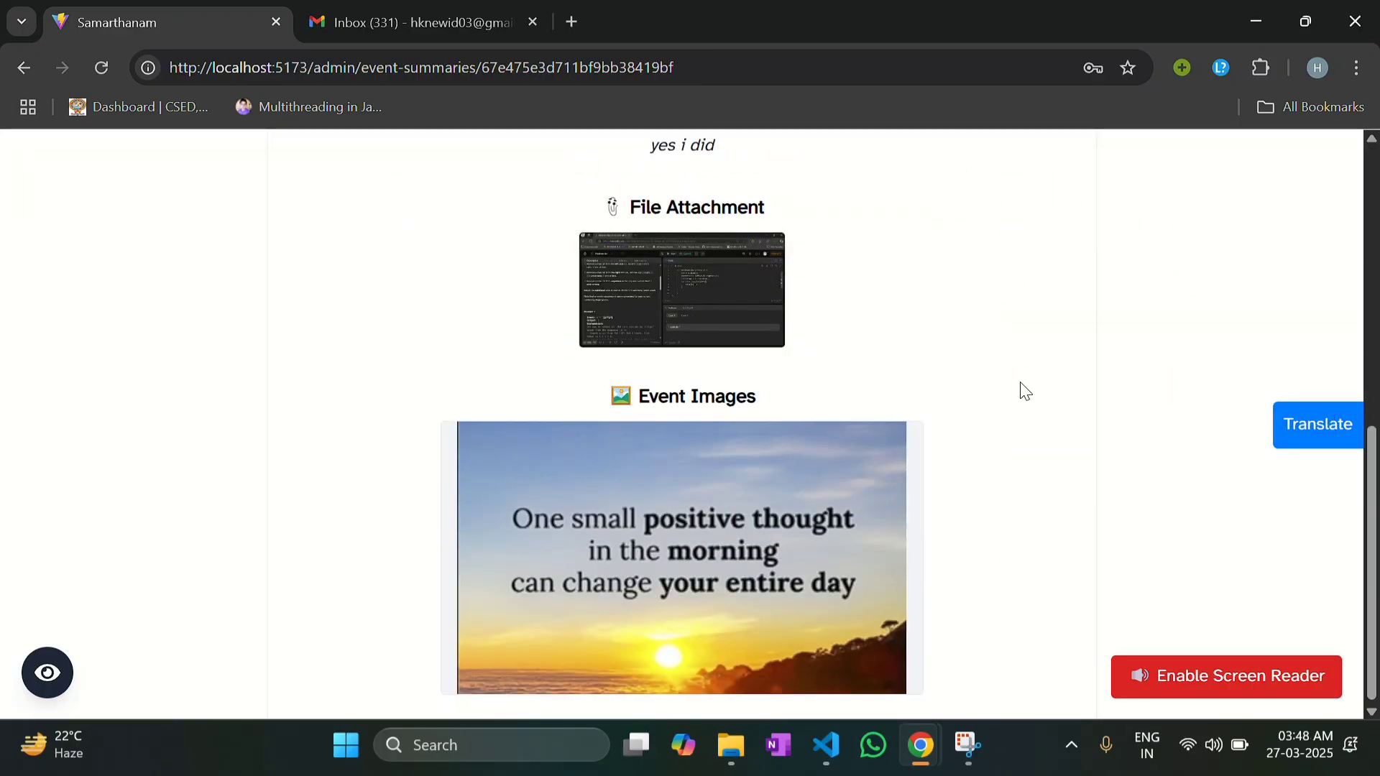
pyautogui.scroll(10, 1026, 392)
pyautogui.scroll(-2, 1006, 413)
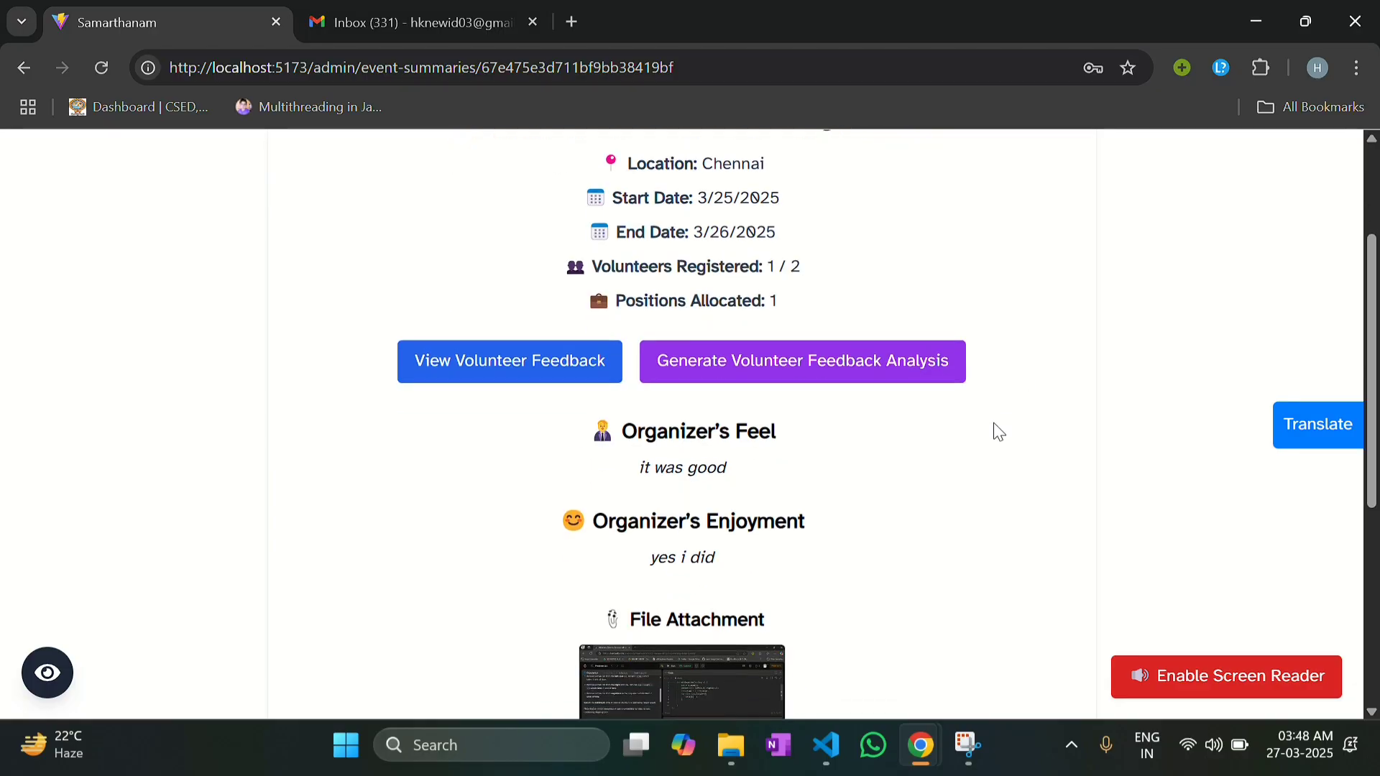
pyautogui.scroll(1, 733, 400)
pyautogui.click(603, 403)
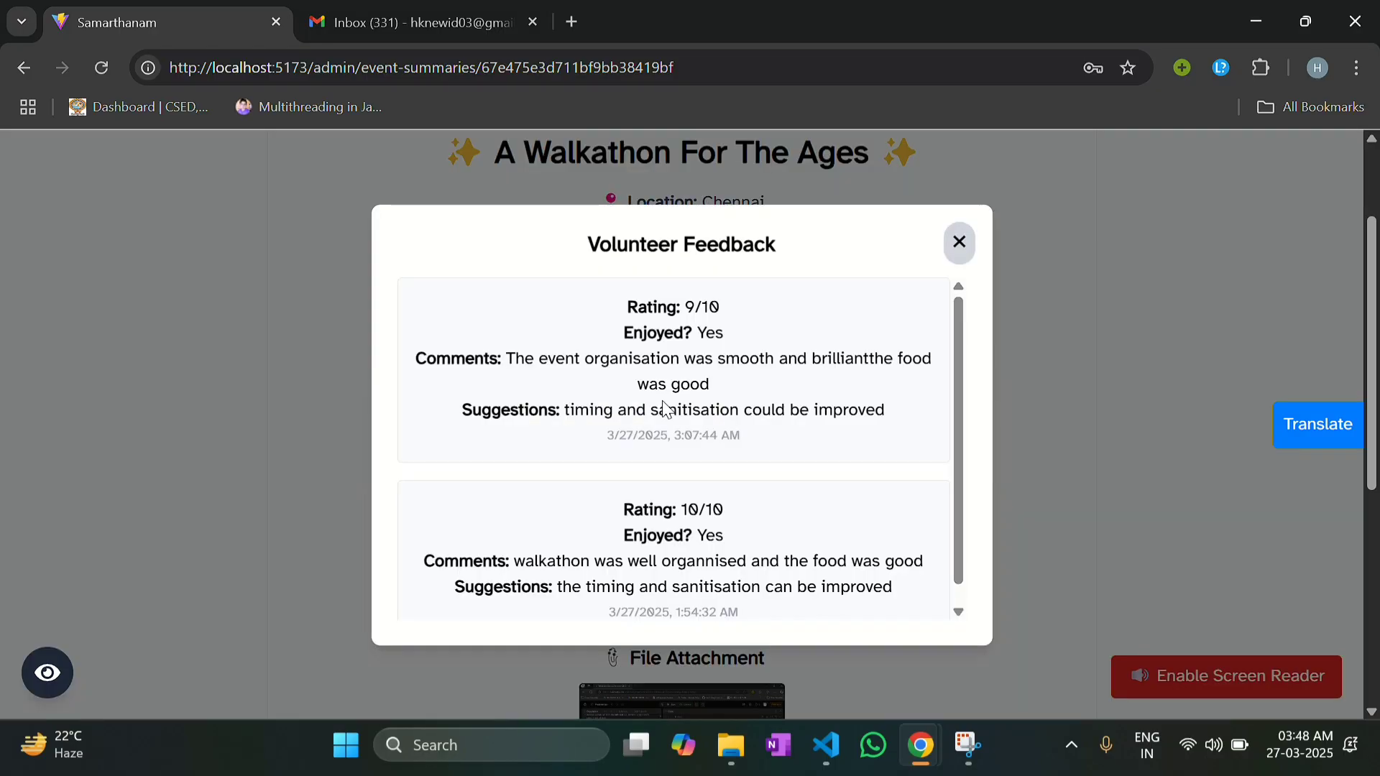
pyautogui.scroll(-1, 758, 451)
pyautogui.click(971, 250)
pyautogui.scroll(2, 967, 252)
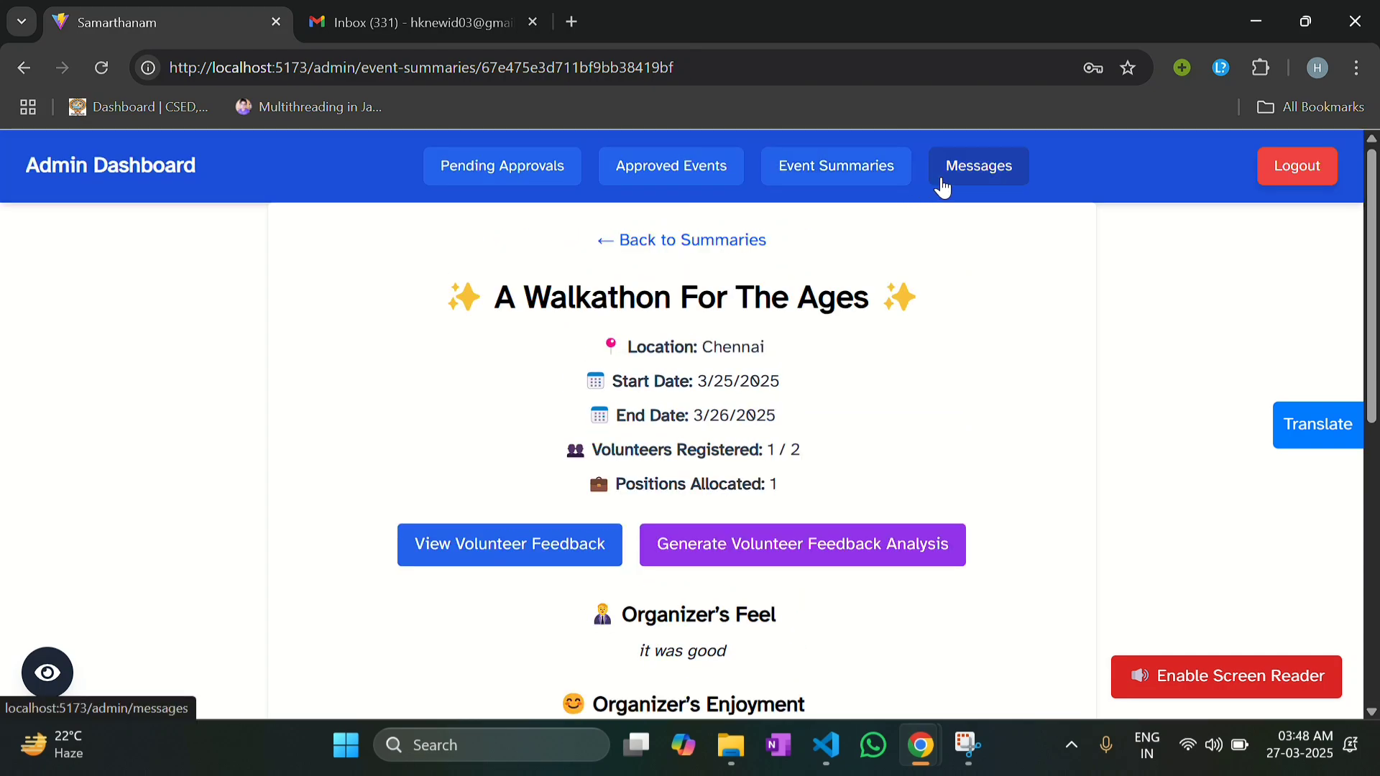
# Step: On admin Messages, reply 'general query replied' to the first message, then delete all messages
pyautogui.click(943, 188)
pyautogui.scroll(-1, 641, 388)
pyautogui.scroll(1, 641, 388)
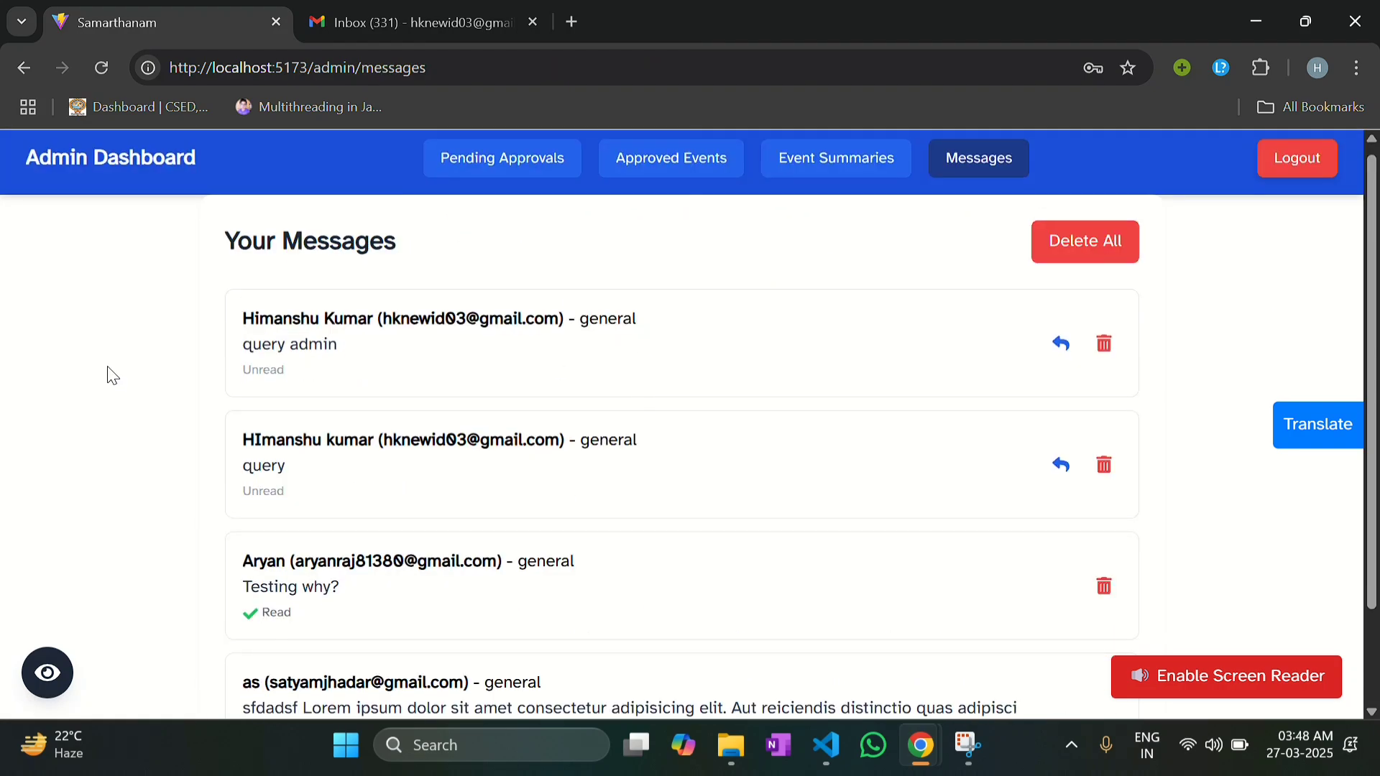
pyautogui.moveTo(248, 323); pyautogui.dragTo(340, 343)
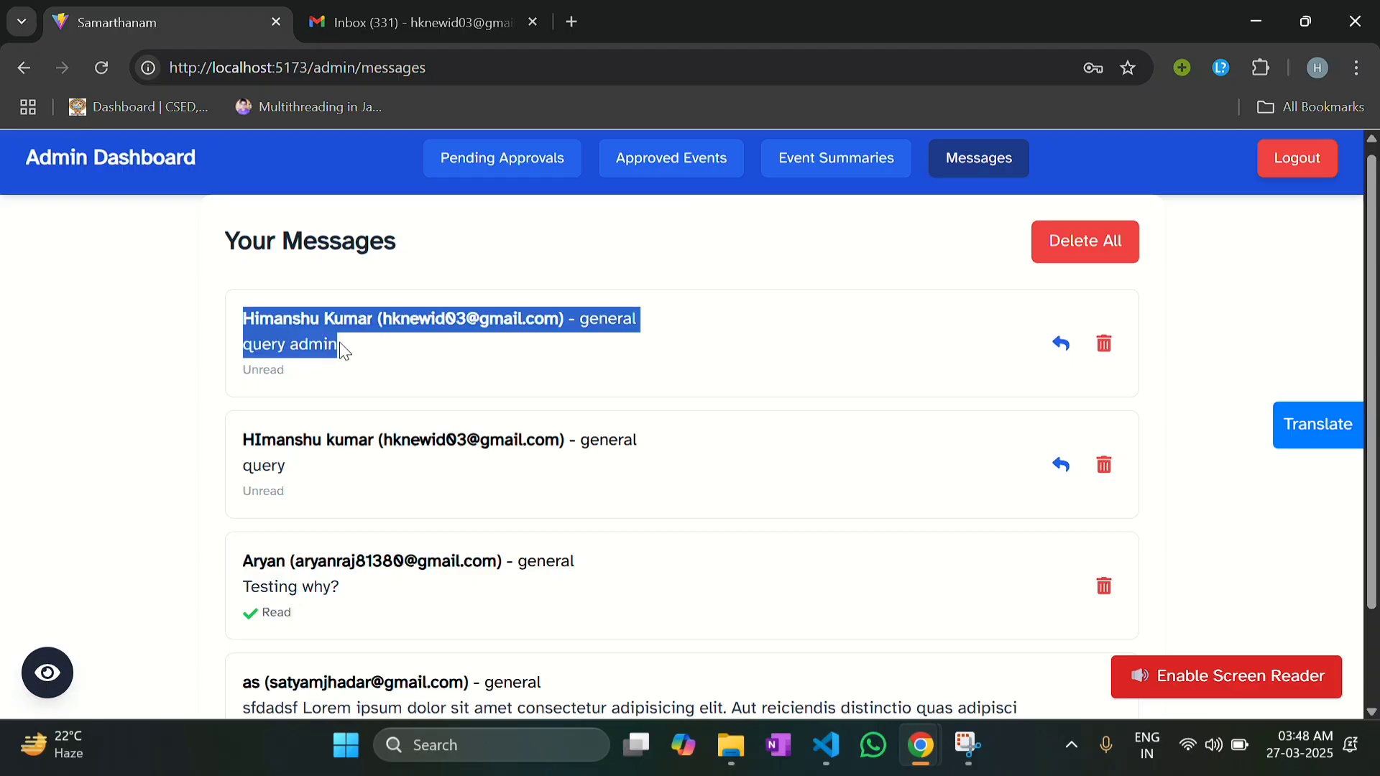
pyautogui.click(1059, 346)
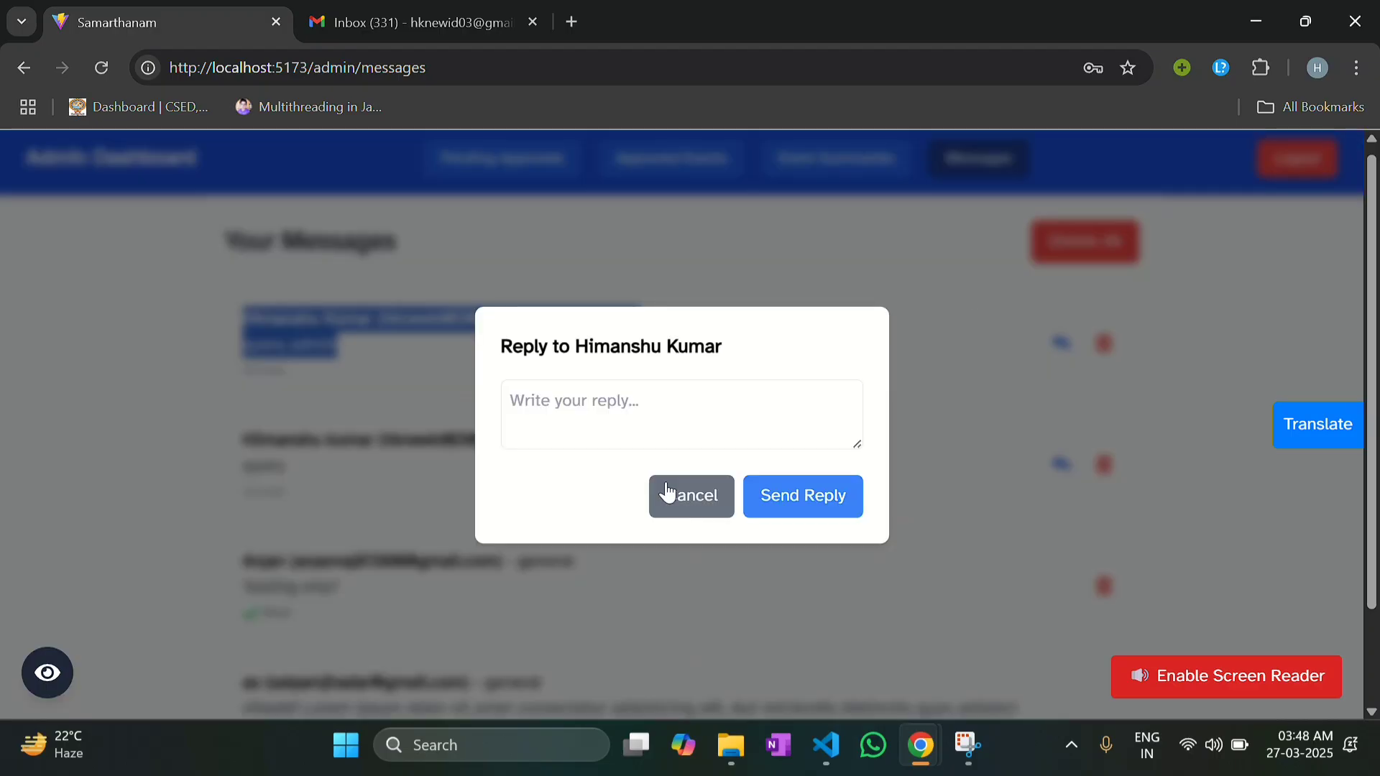
pyautogui.click(611, 398)
pyautogui.write('genera')
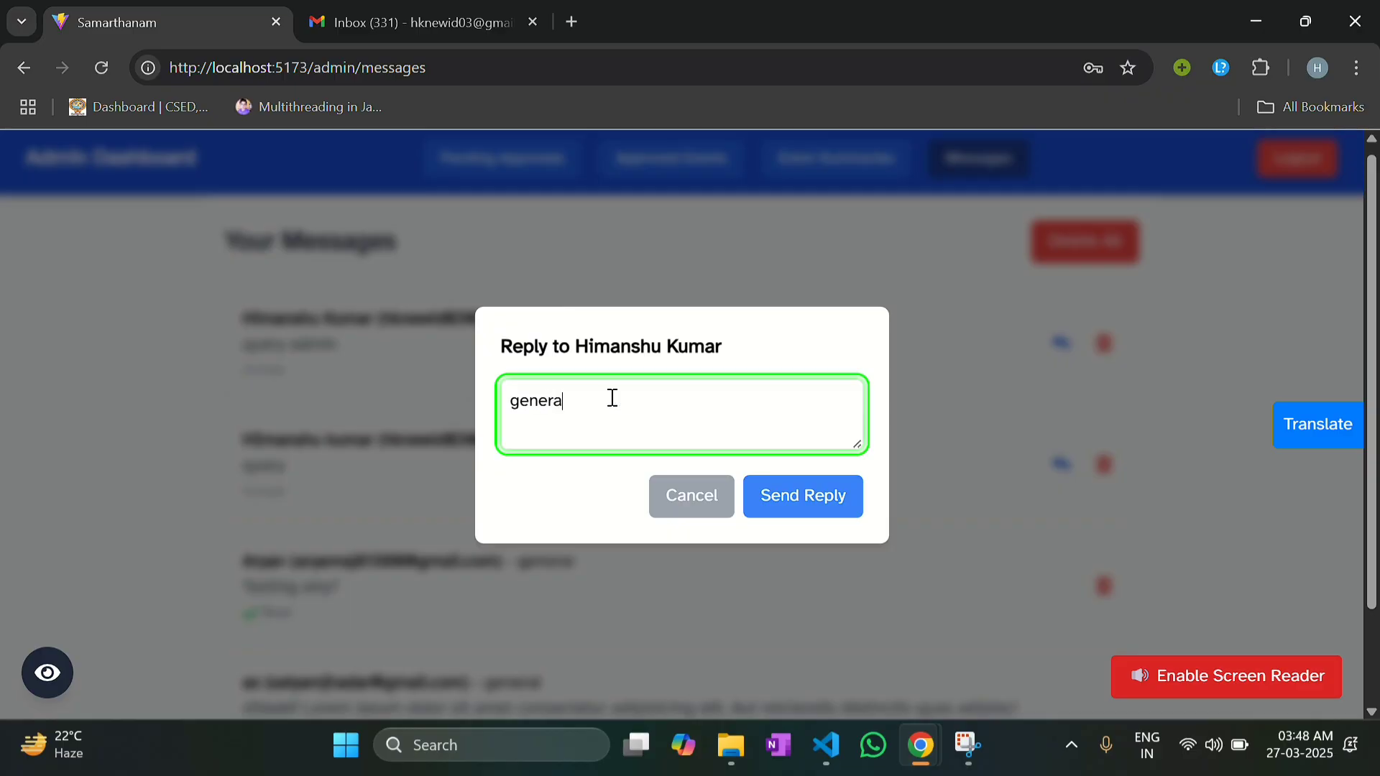
pyautogui.write('l query replied')
pyautogui.click(819, 496)
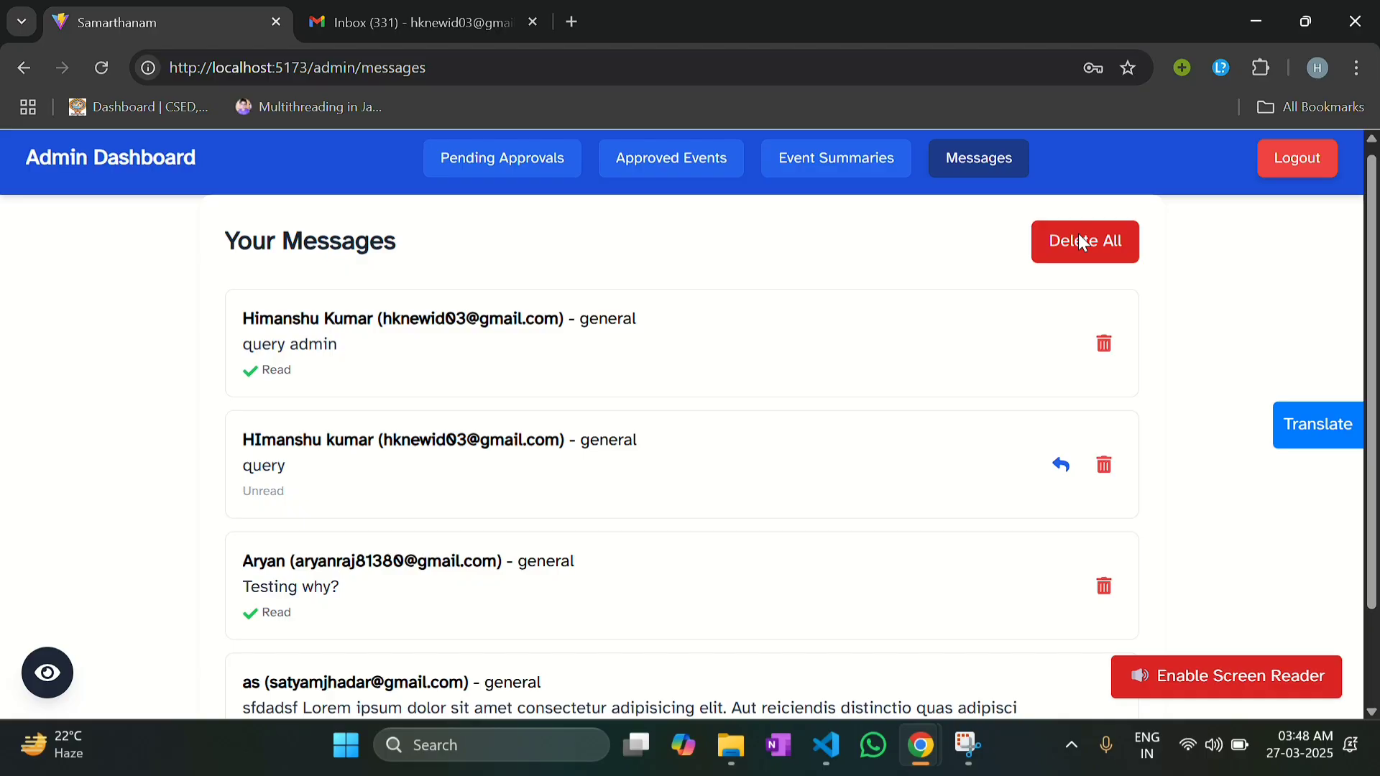
pyautogui.click(1078, 234)
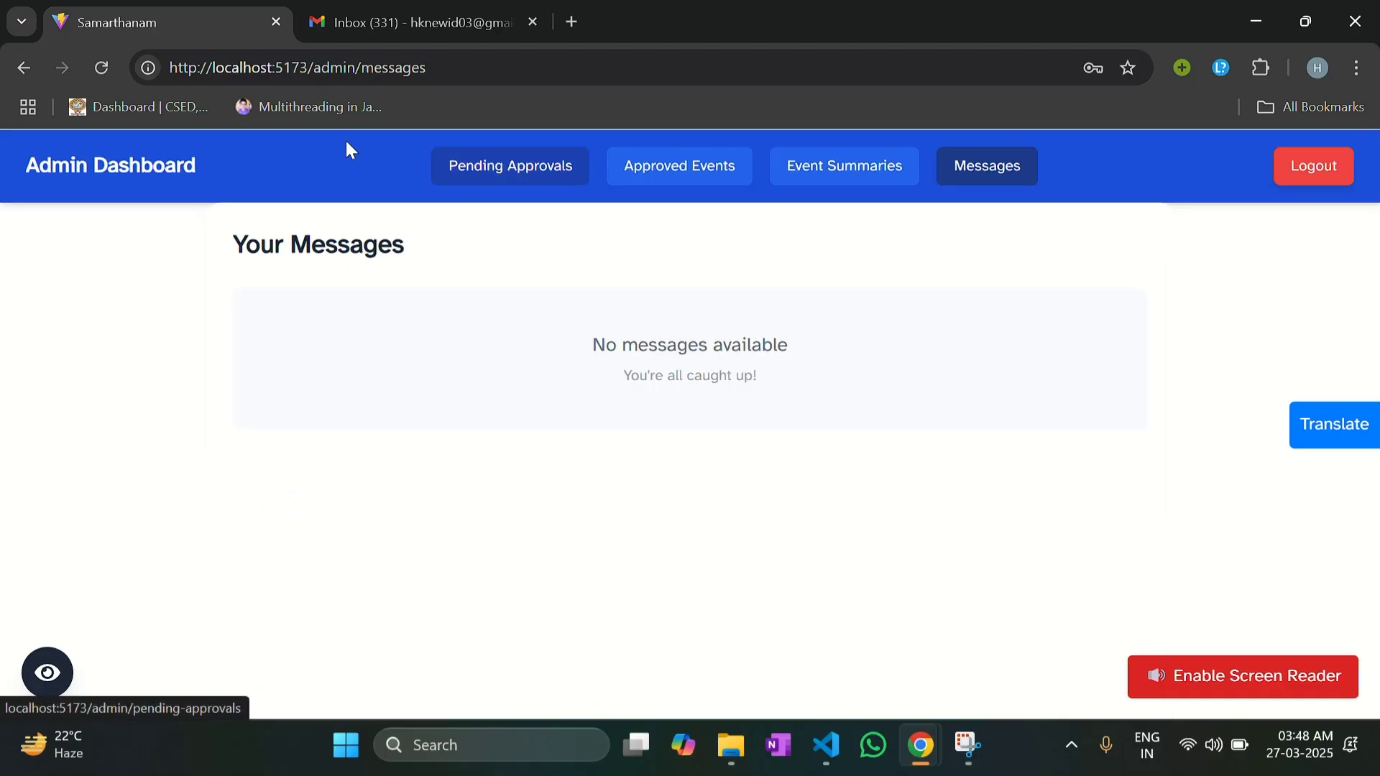
# Step: Return to the Admin Dashboard and log out of the admin account
pyautogui.click(106, 172)
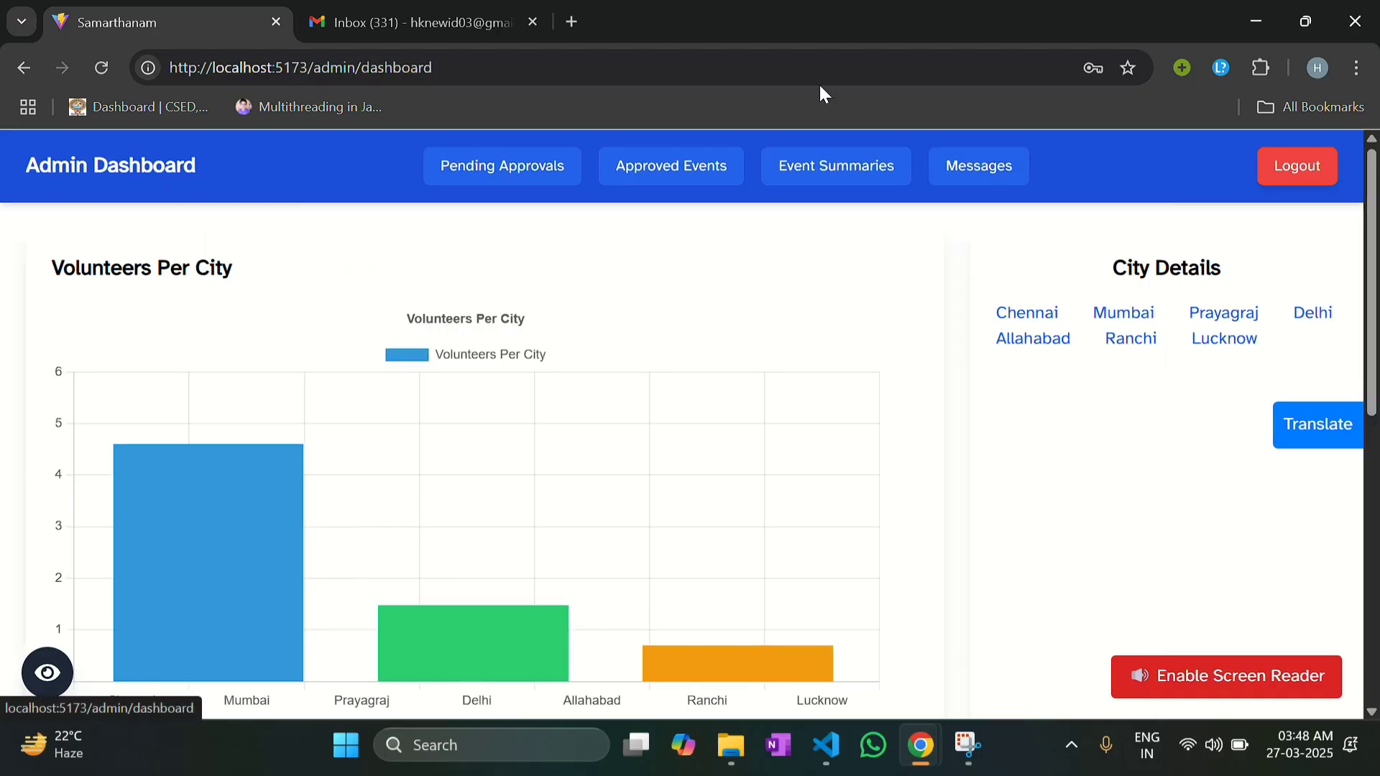
pyautogui.click(1311, 181)
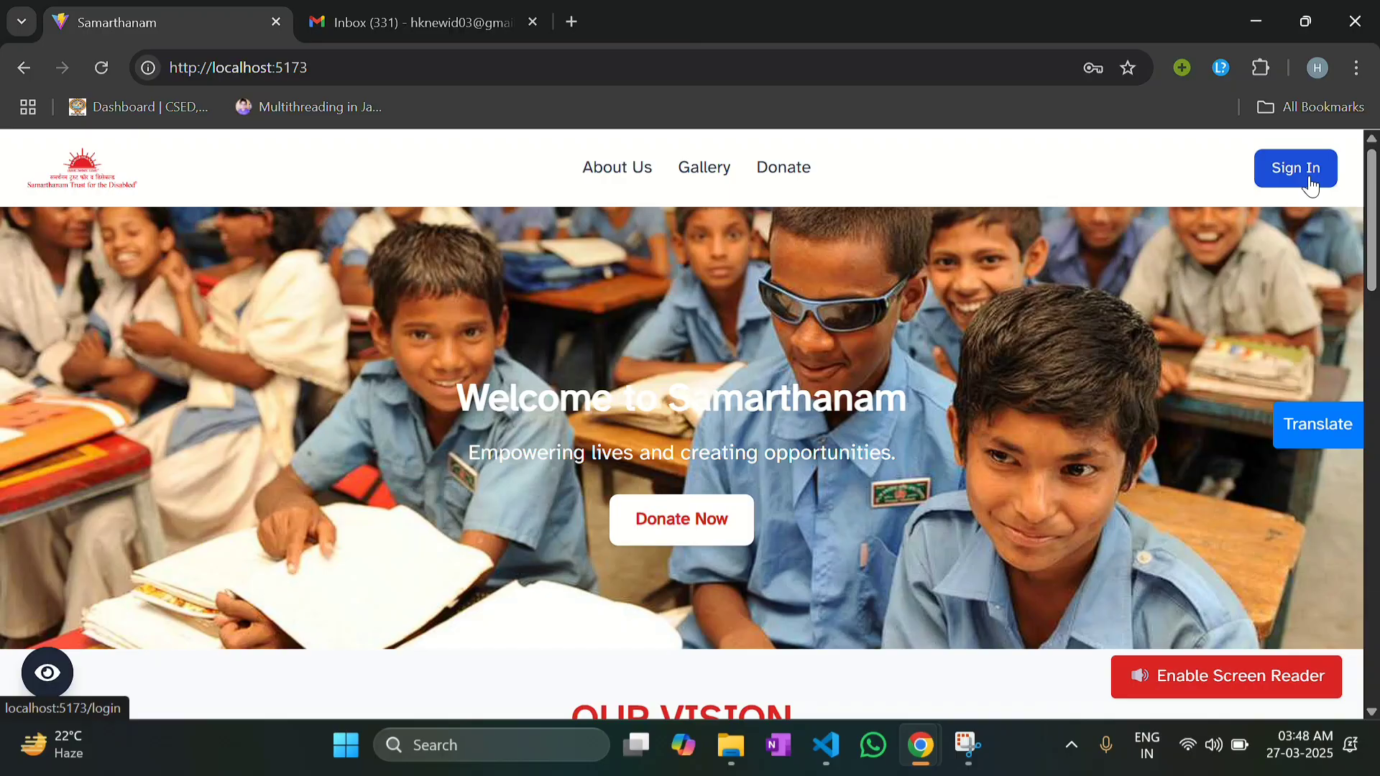
pyautogui.moveTo(1321, 431)
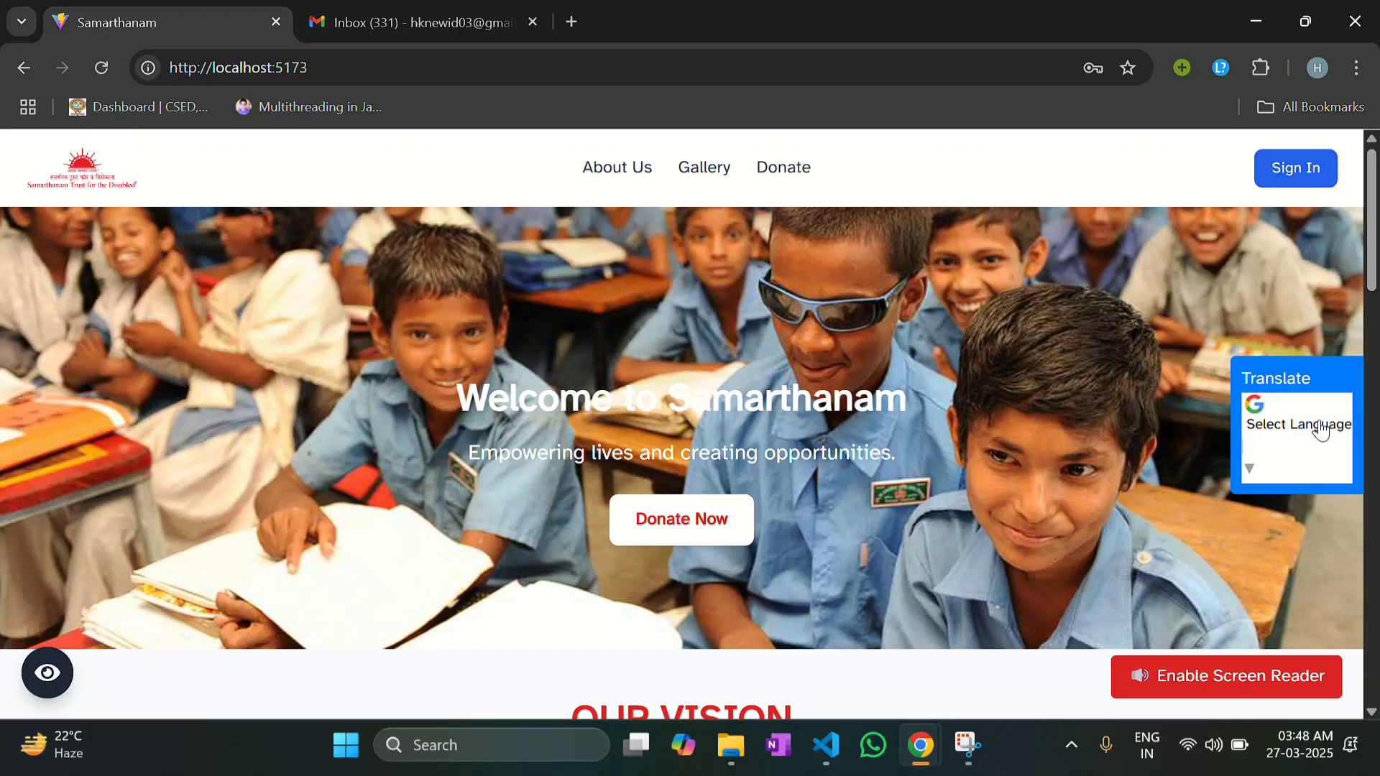
pyautogui.click(1299, 455)
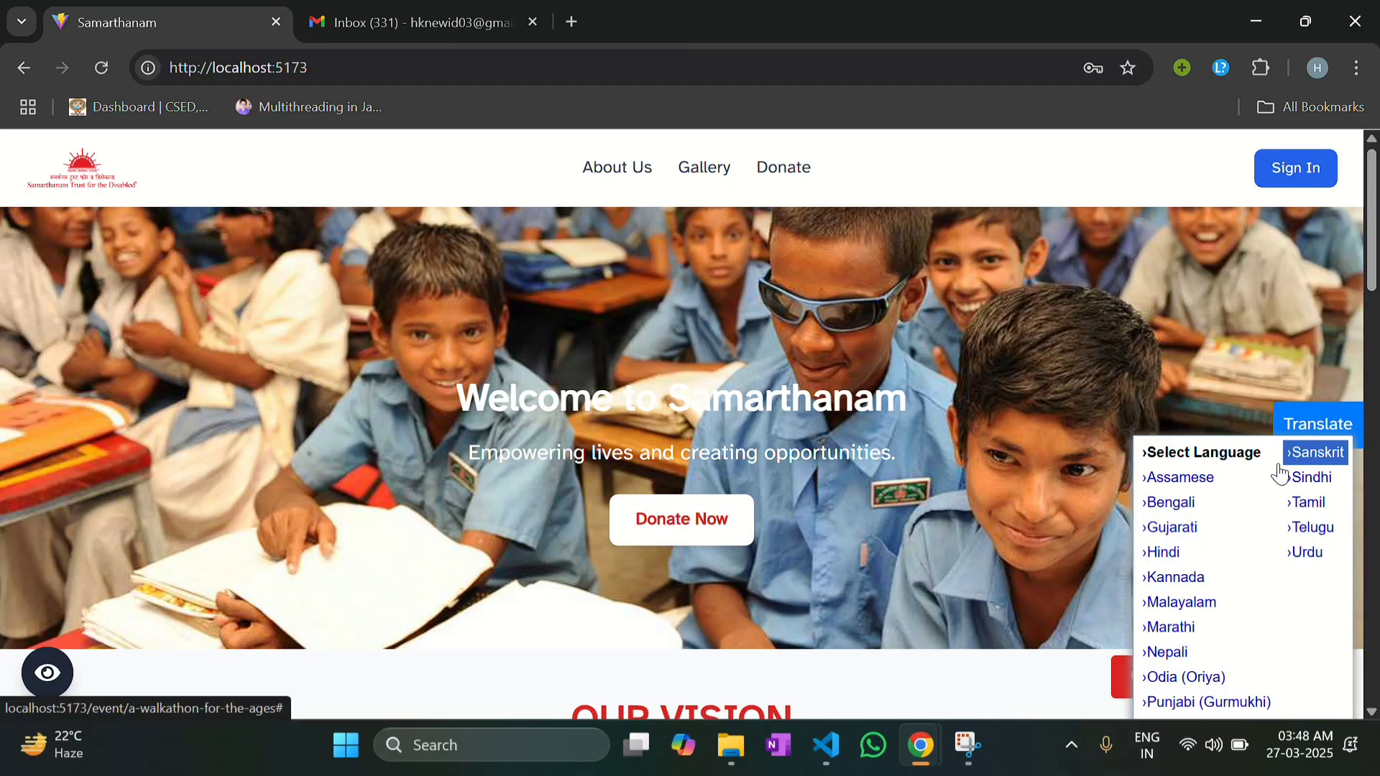
pyautogui.click(1214, 563)
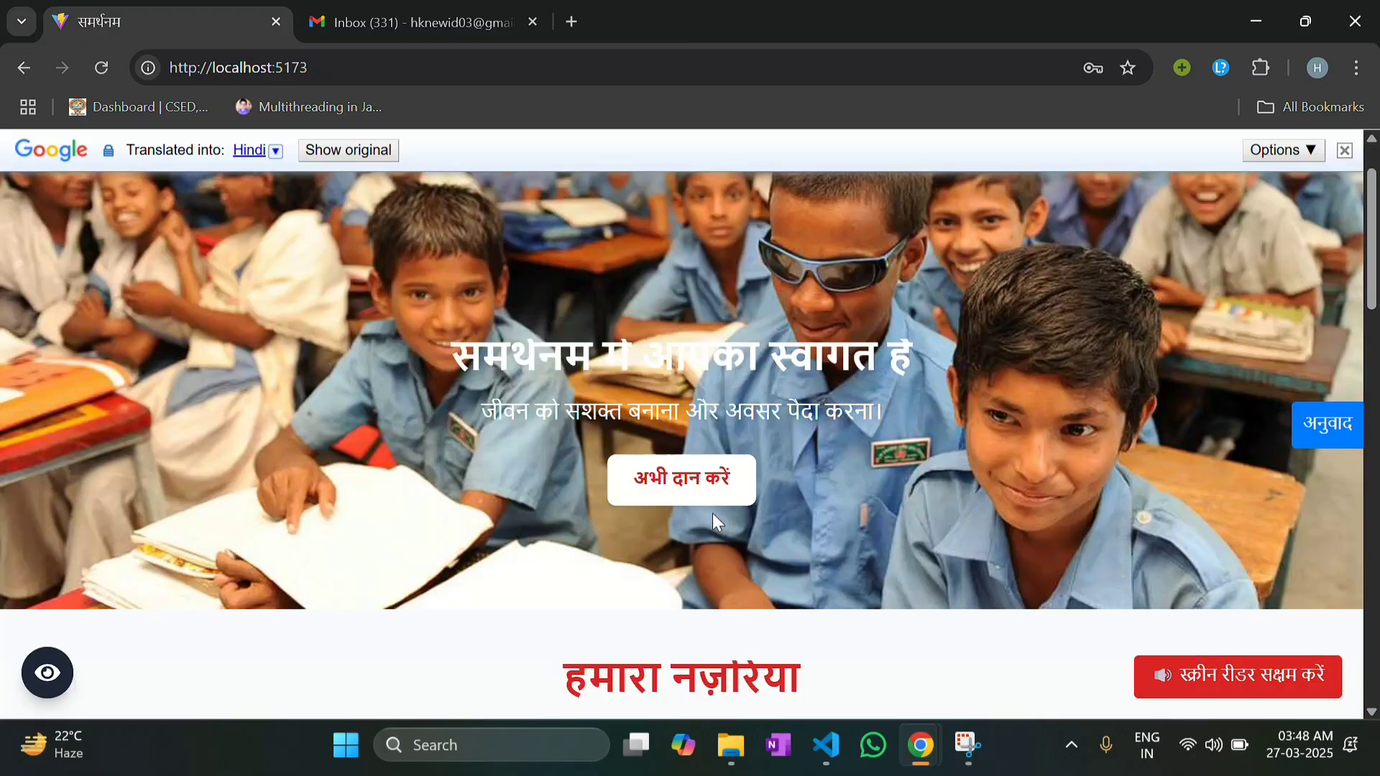
pyautogui.scroll(-10, 713, 513)
pyautogui.scroll(12, 714, 488)
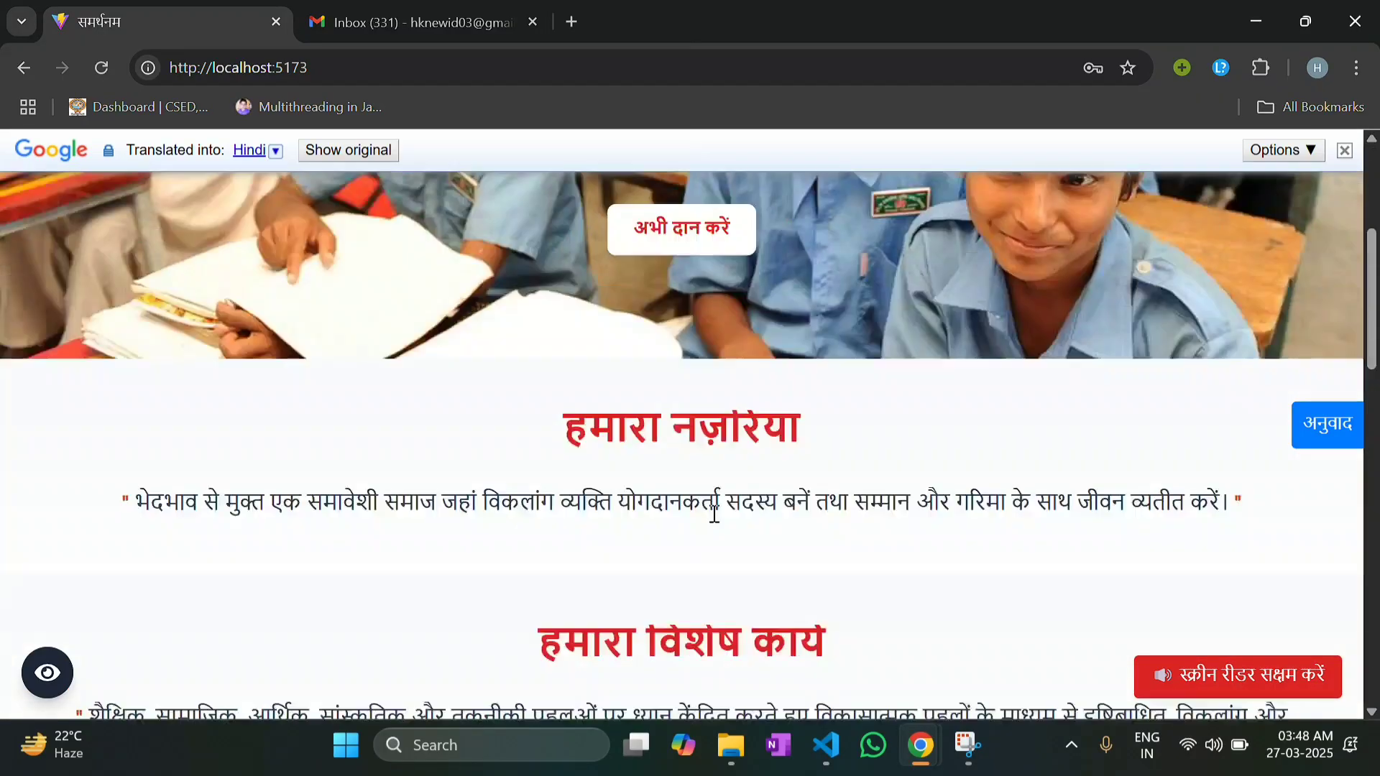
pyautogui.click(1341, 152)
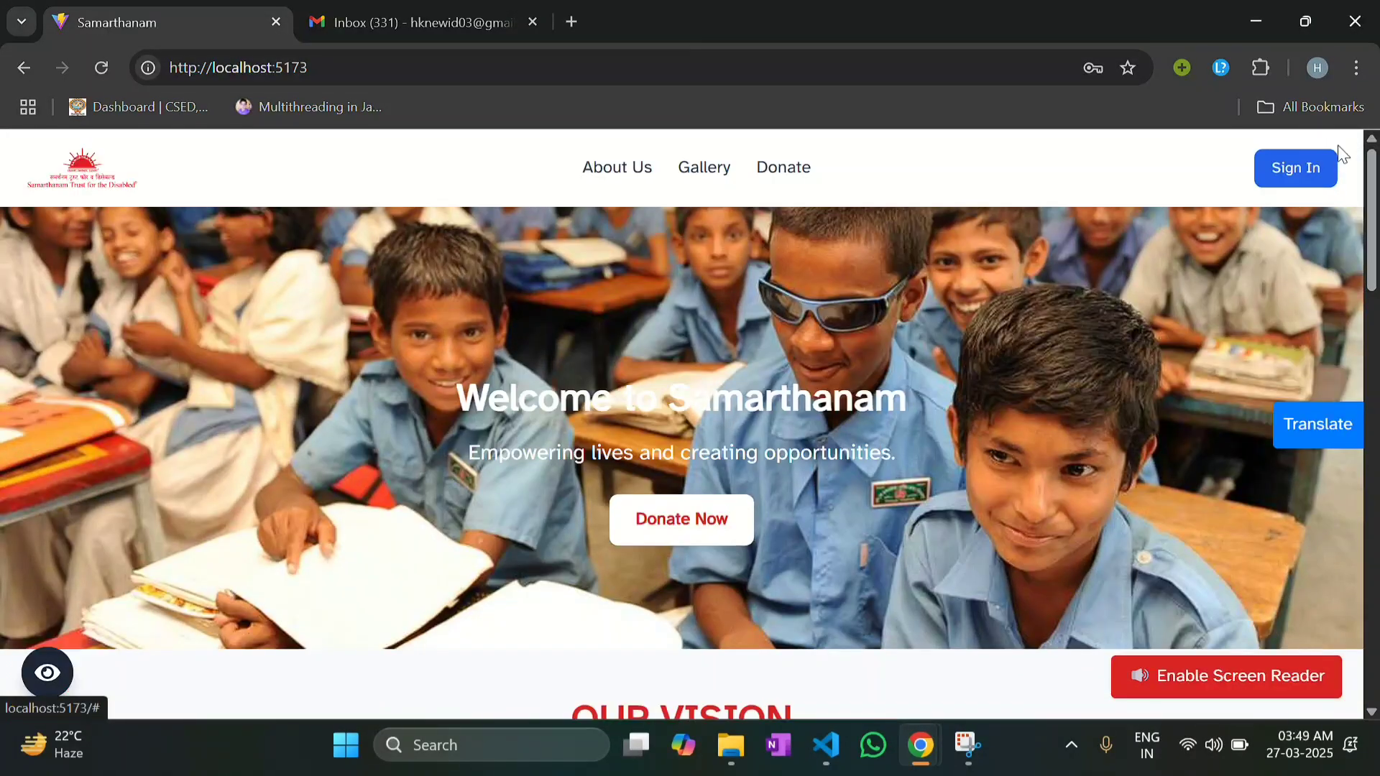
pyautogui.scroll(-1, 148, 567)
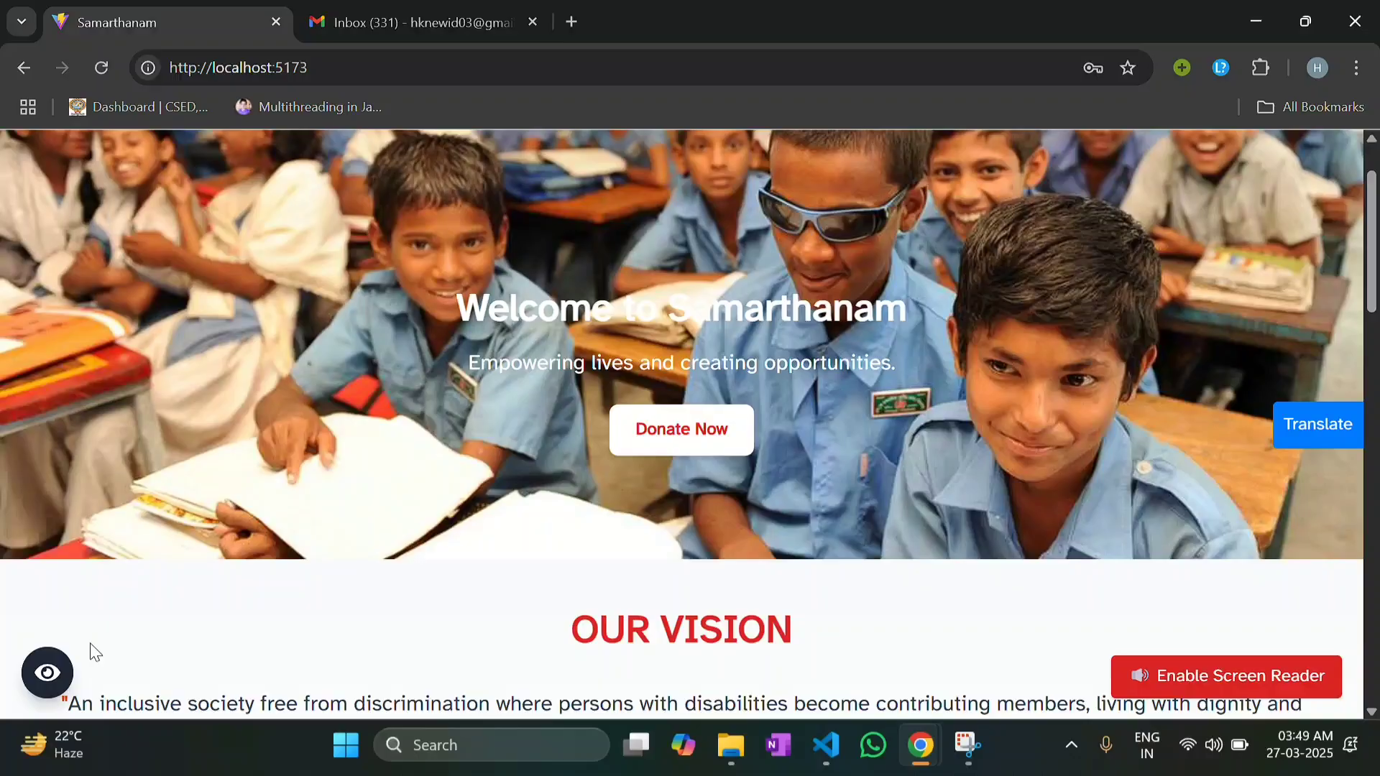
pyautogui.click(48, 665)
pyautogui.click(137, 558)
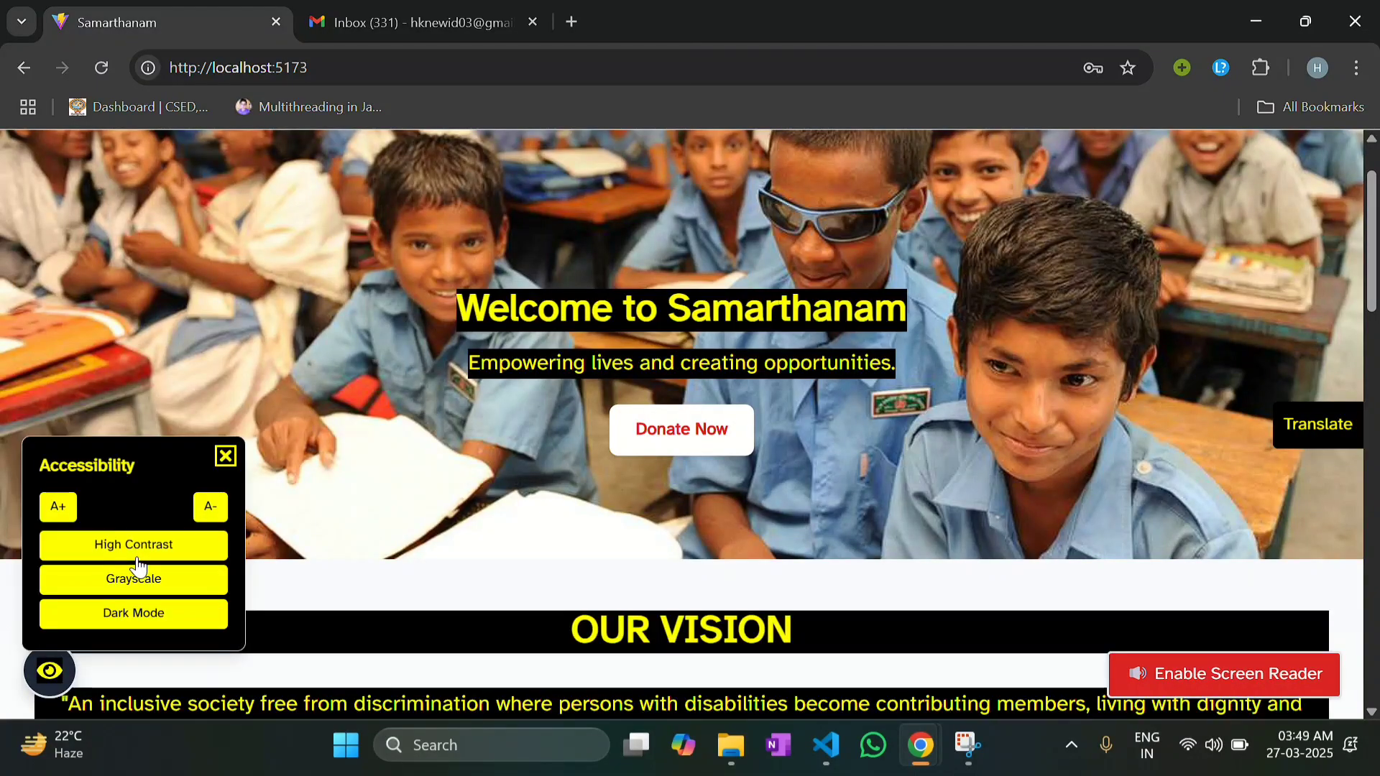
pyautogui.click(136, 558)
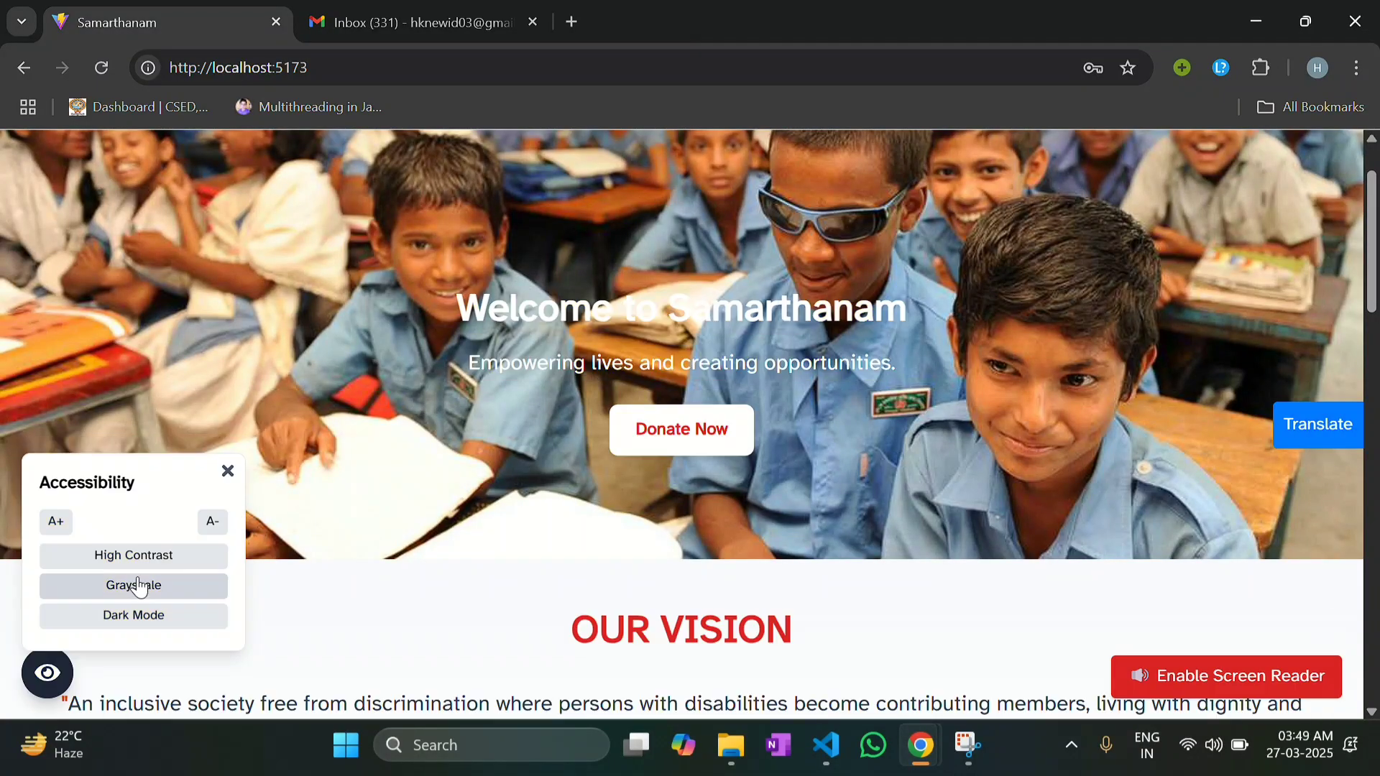
pyautogui.click(136, 583)
pyautogui.scroll(-15, 137, 580)
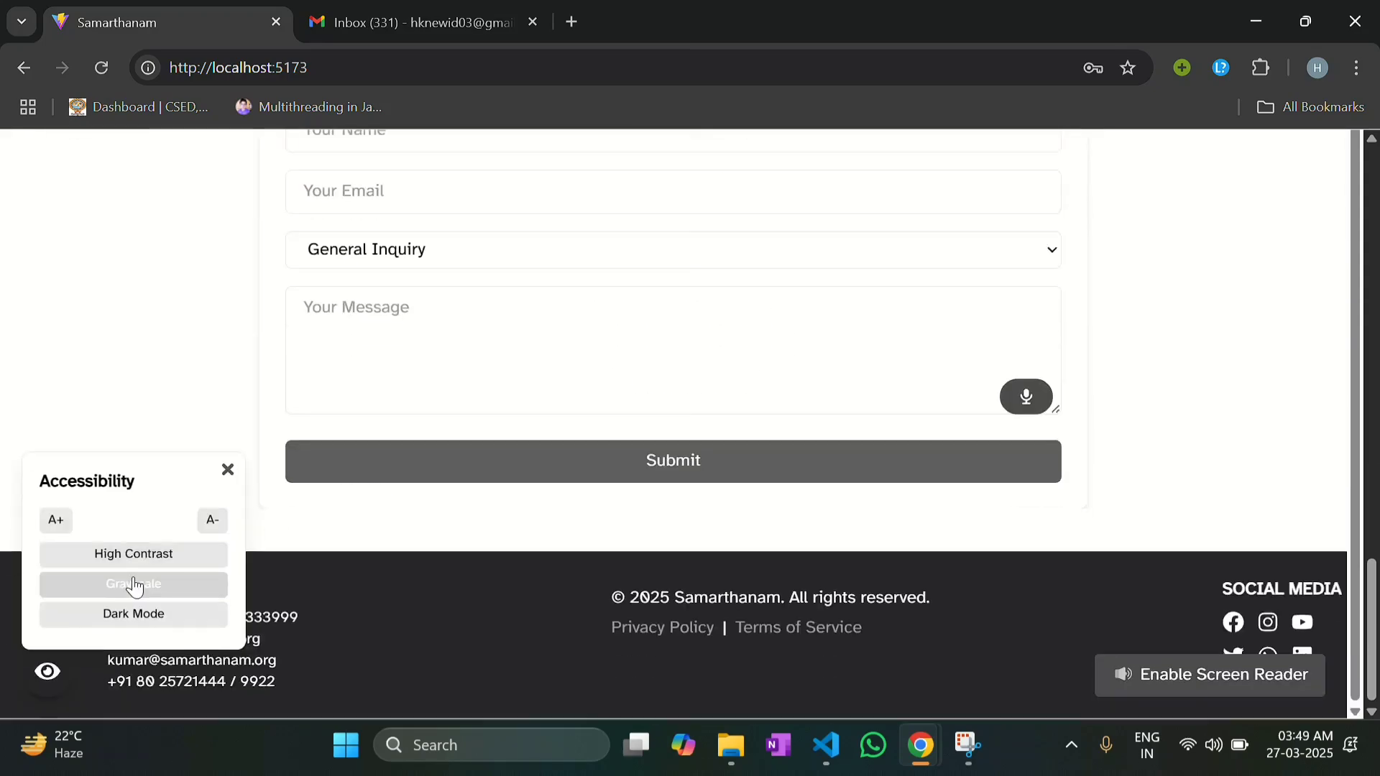
pyautogui.click(129, 588)
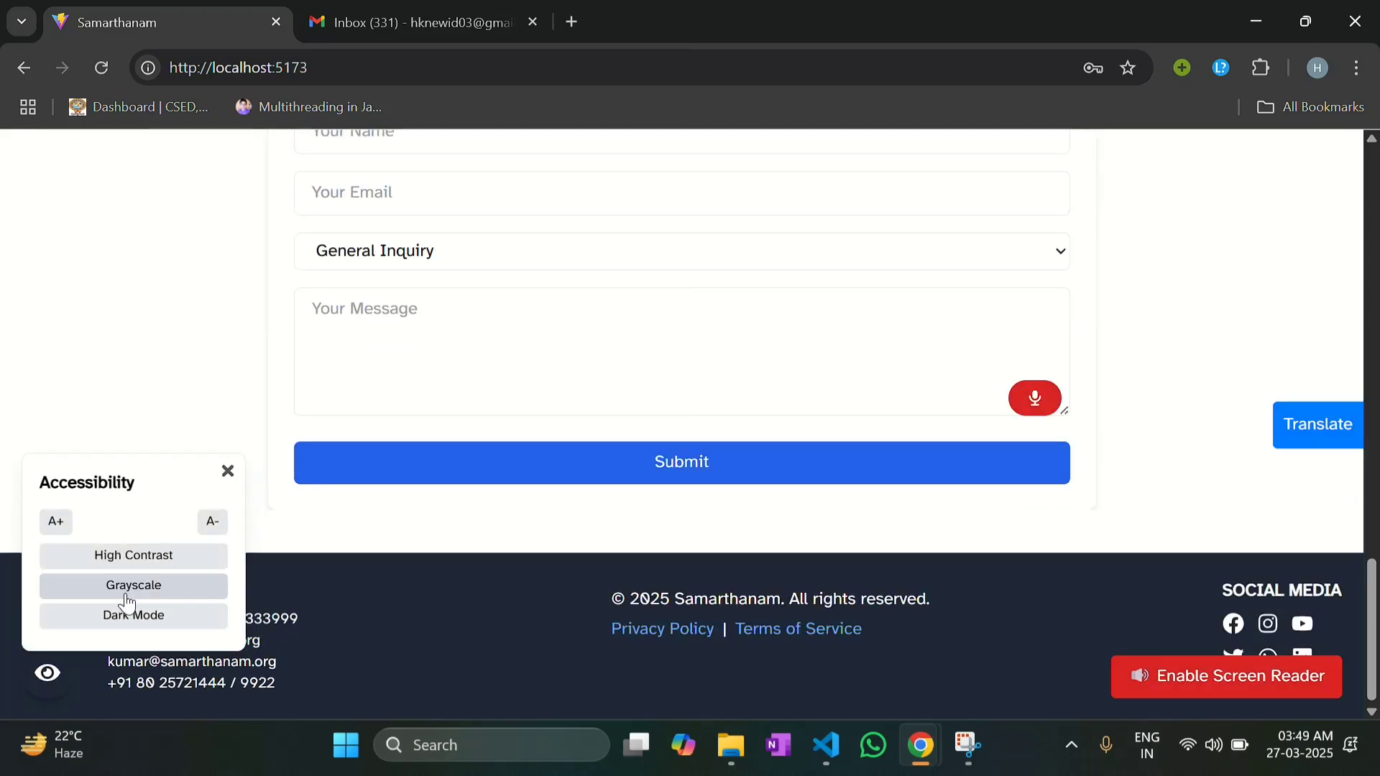
pyautogui.click(128, 605)
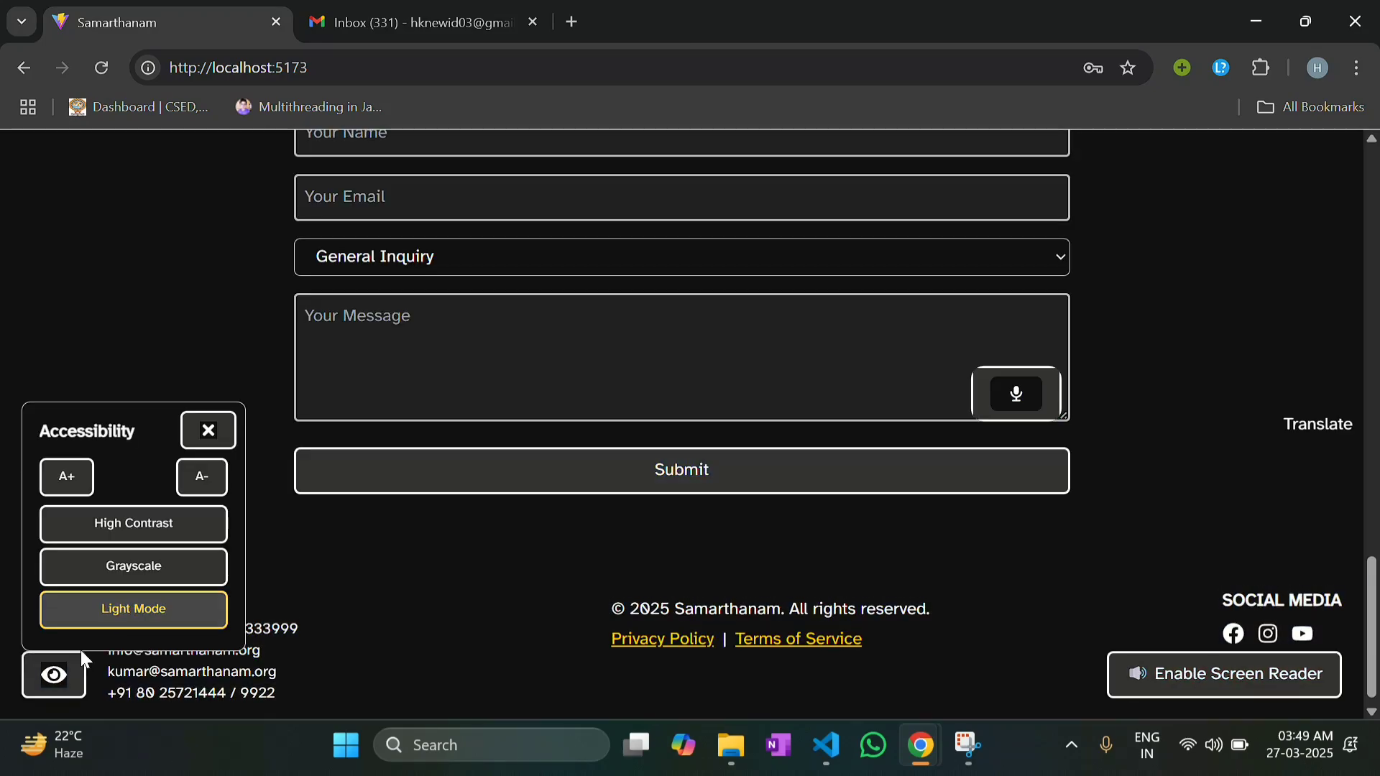
pyautogui.click(89, 631)
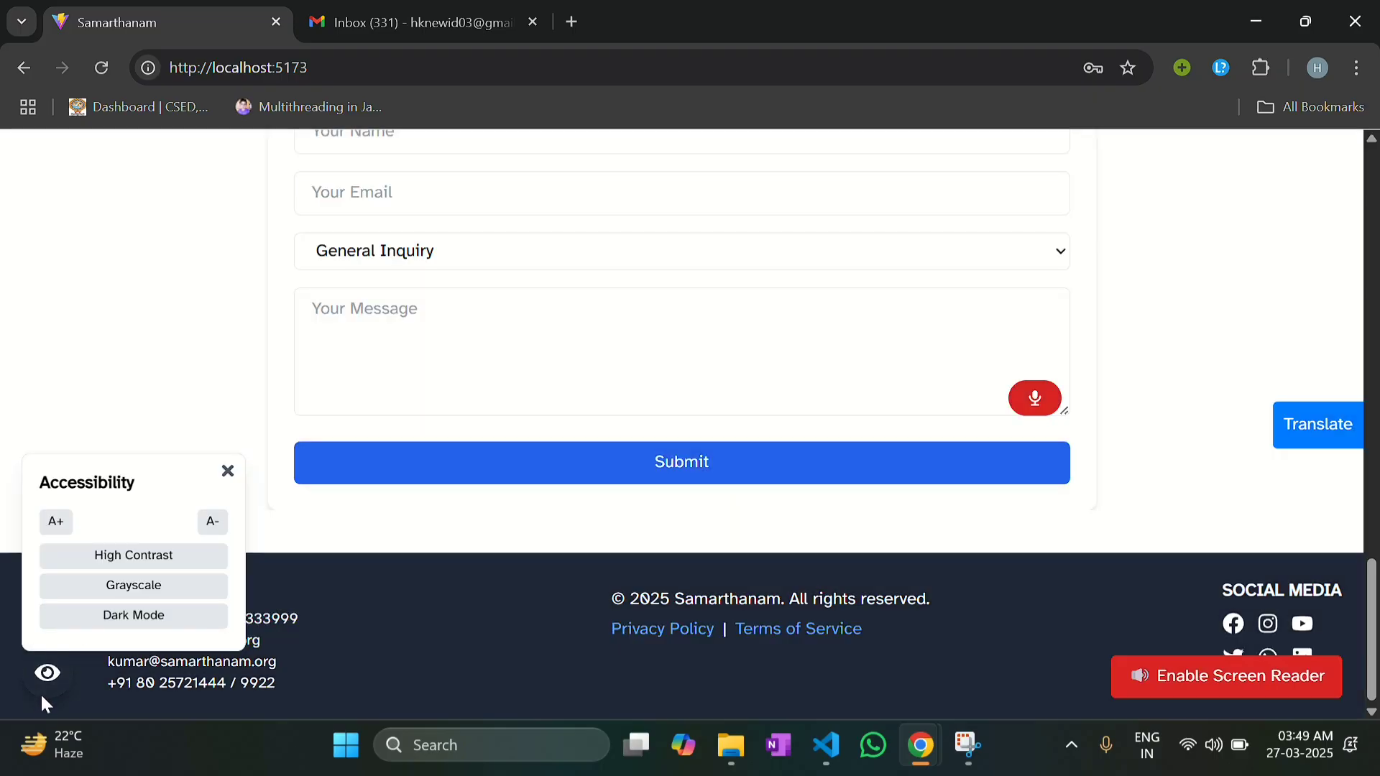
pyautogui.click(44, 674)
pyautogui.scroll(2, 669, 321)
# Step: Dictate an English message about speech-to-text into the contact form's message box, granting microphone access
pyautogui.scroll(-2, 719, 331)
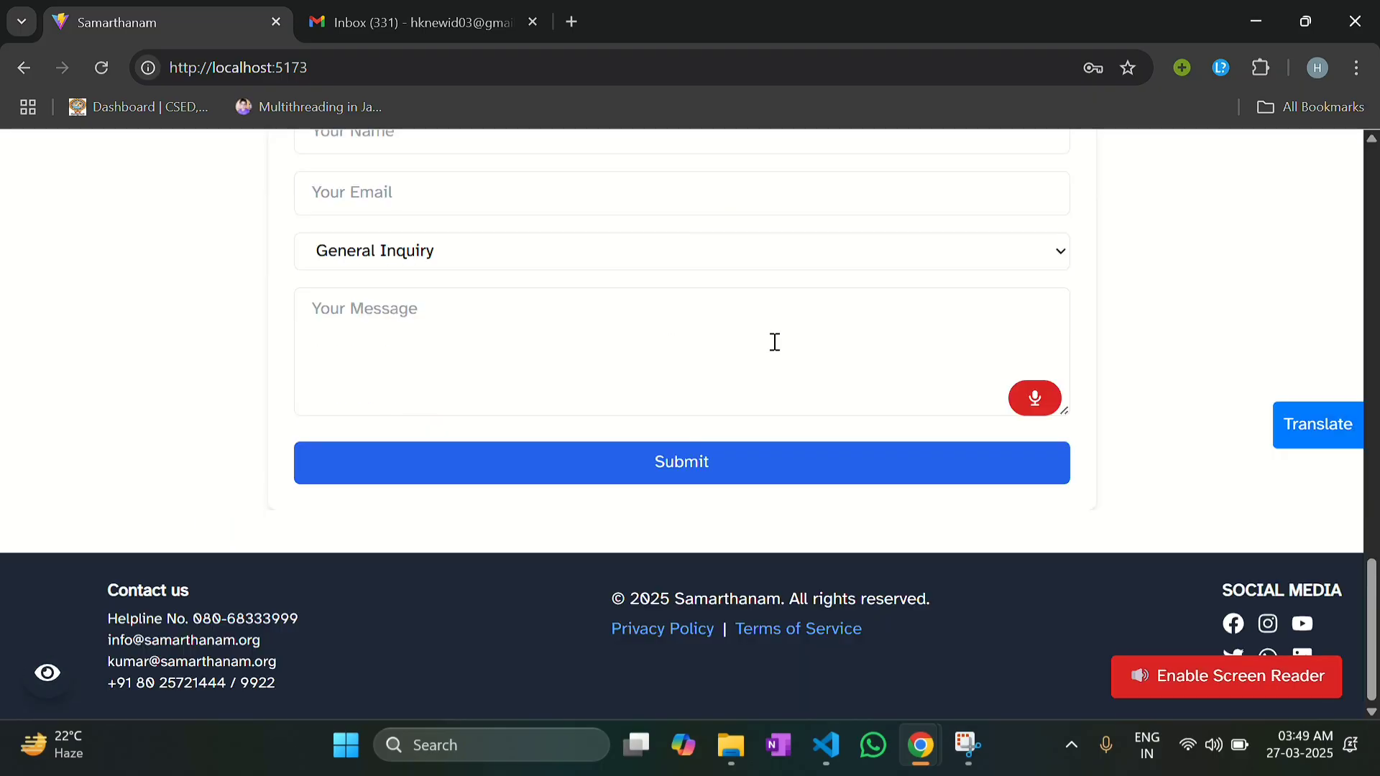
pyautogui.click(1052, 414)
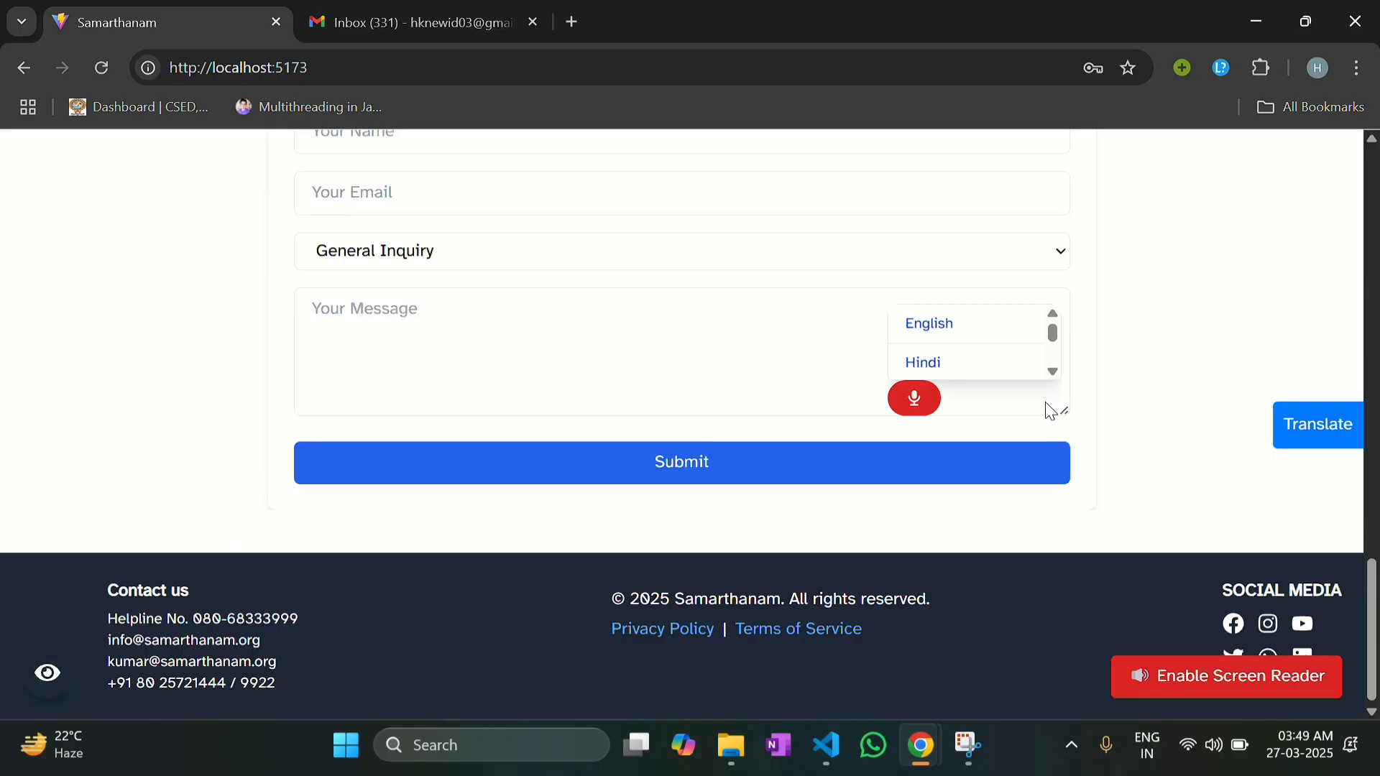
pyautogui.click(968, 342)
pyautogui.click(338, 222)
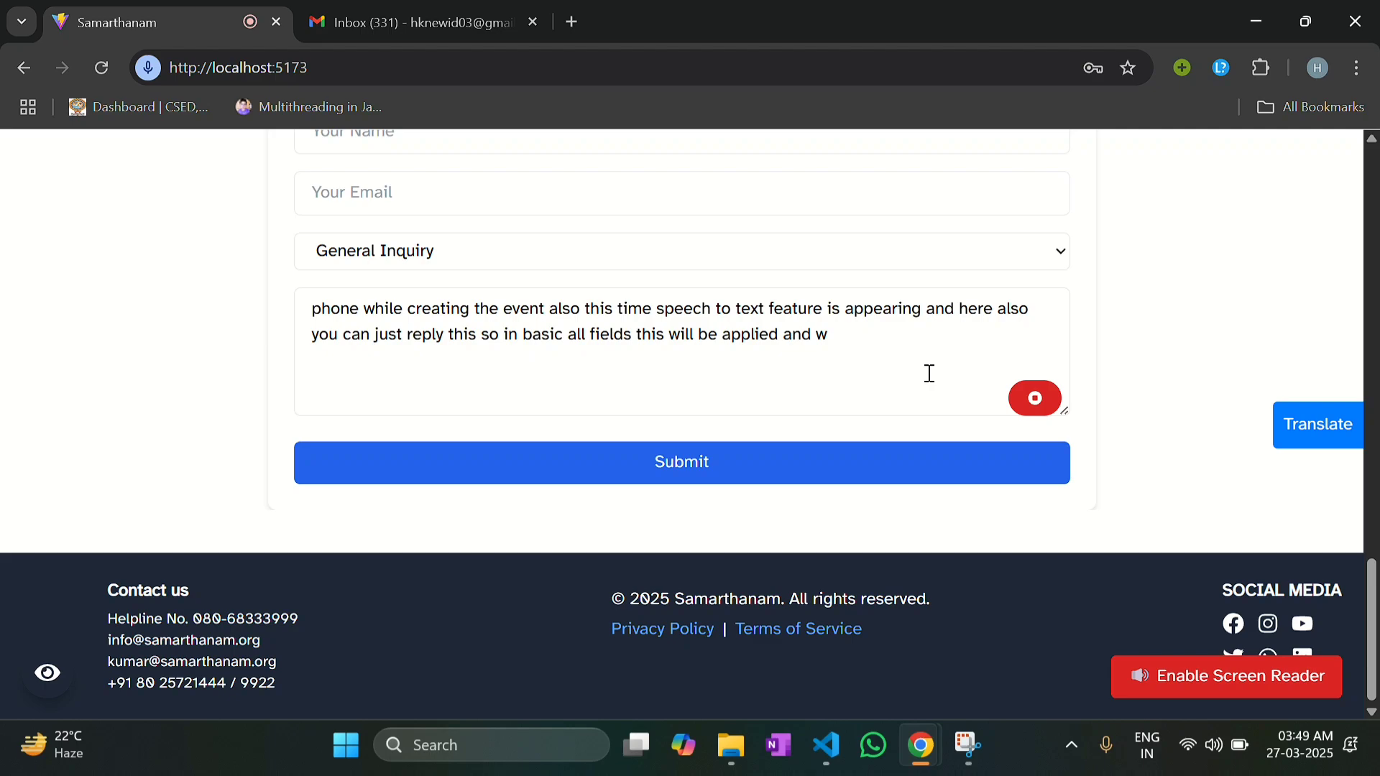
pyautogui.click(1027, 399)
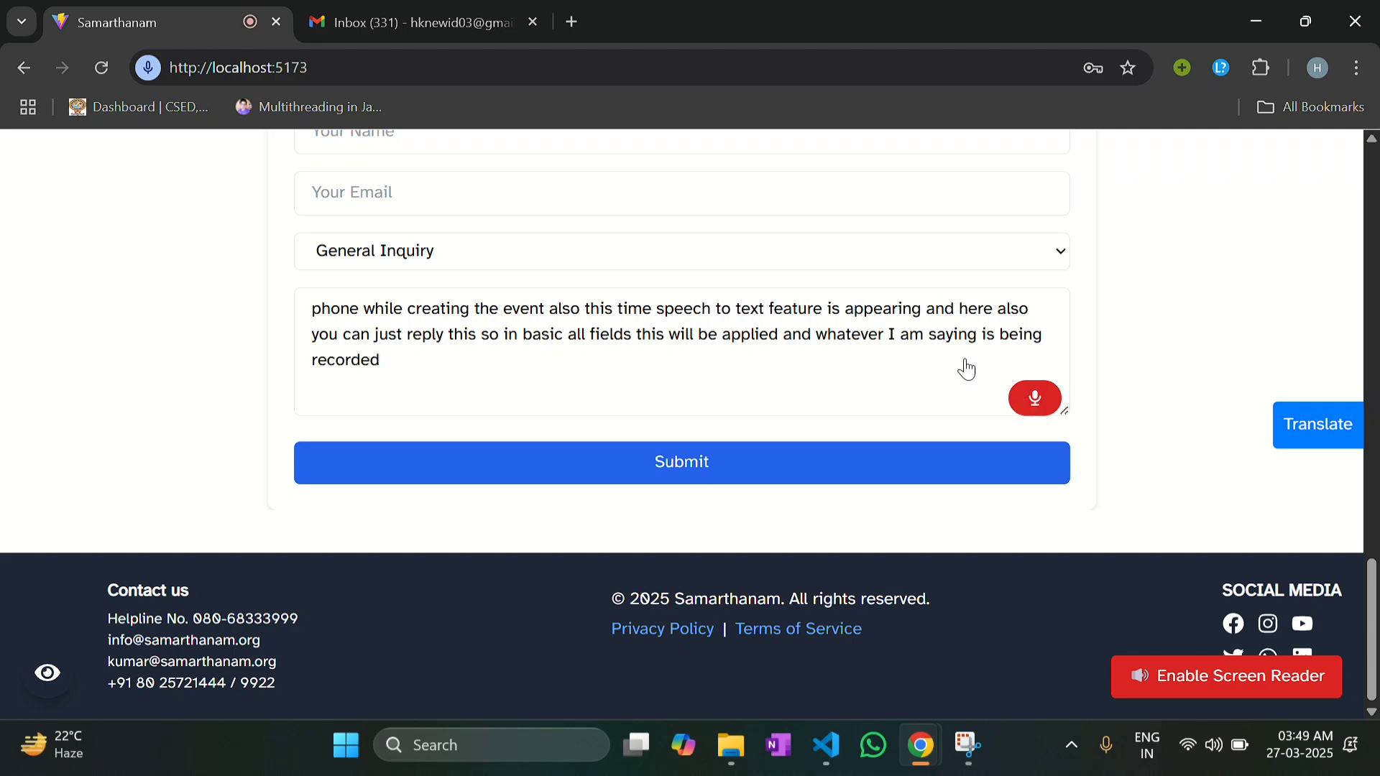
pyautogui.scroll(6, 871, 327)
pyautogui.scroll(15, 867, 320)
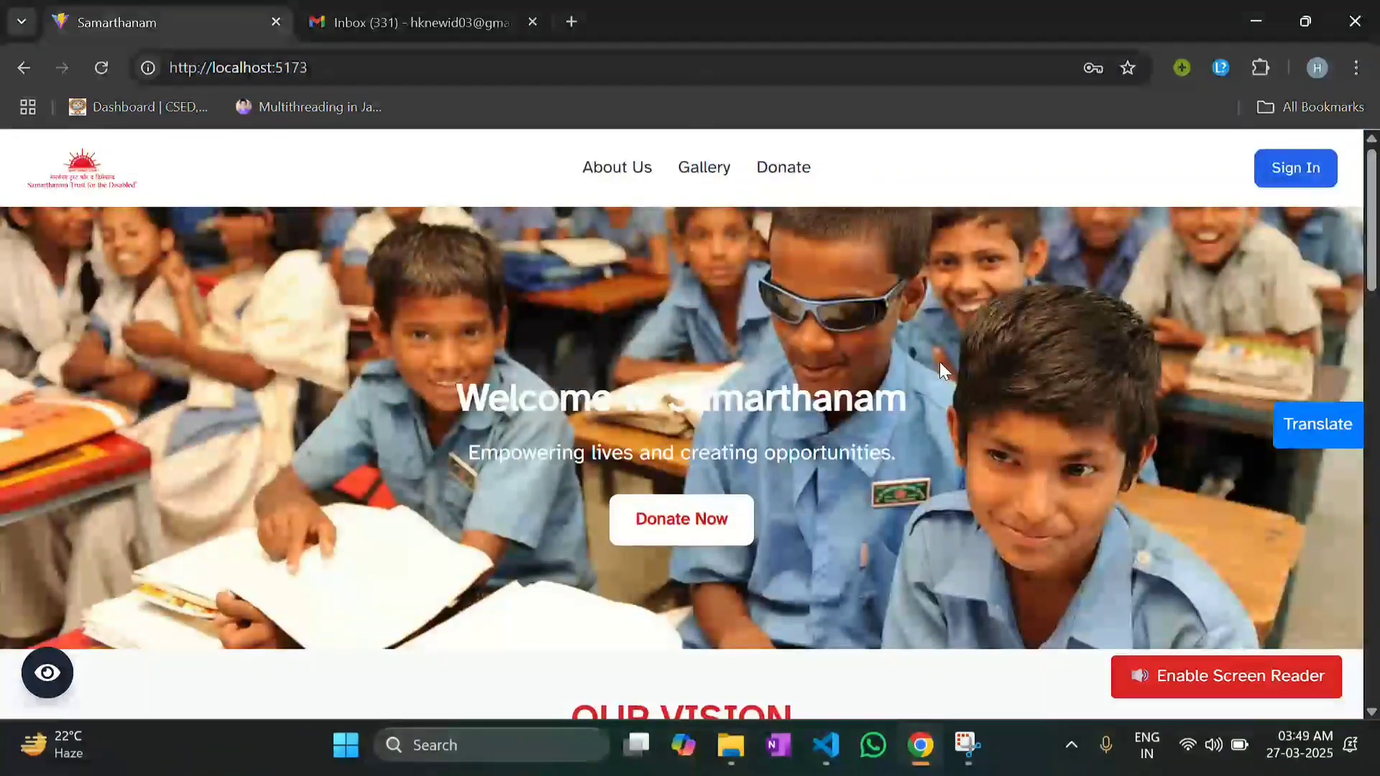
pyautogui.click(1198, 677)
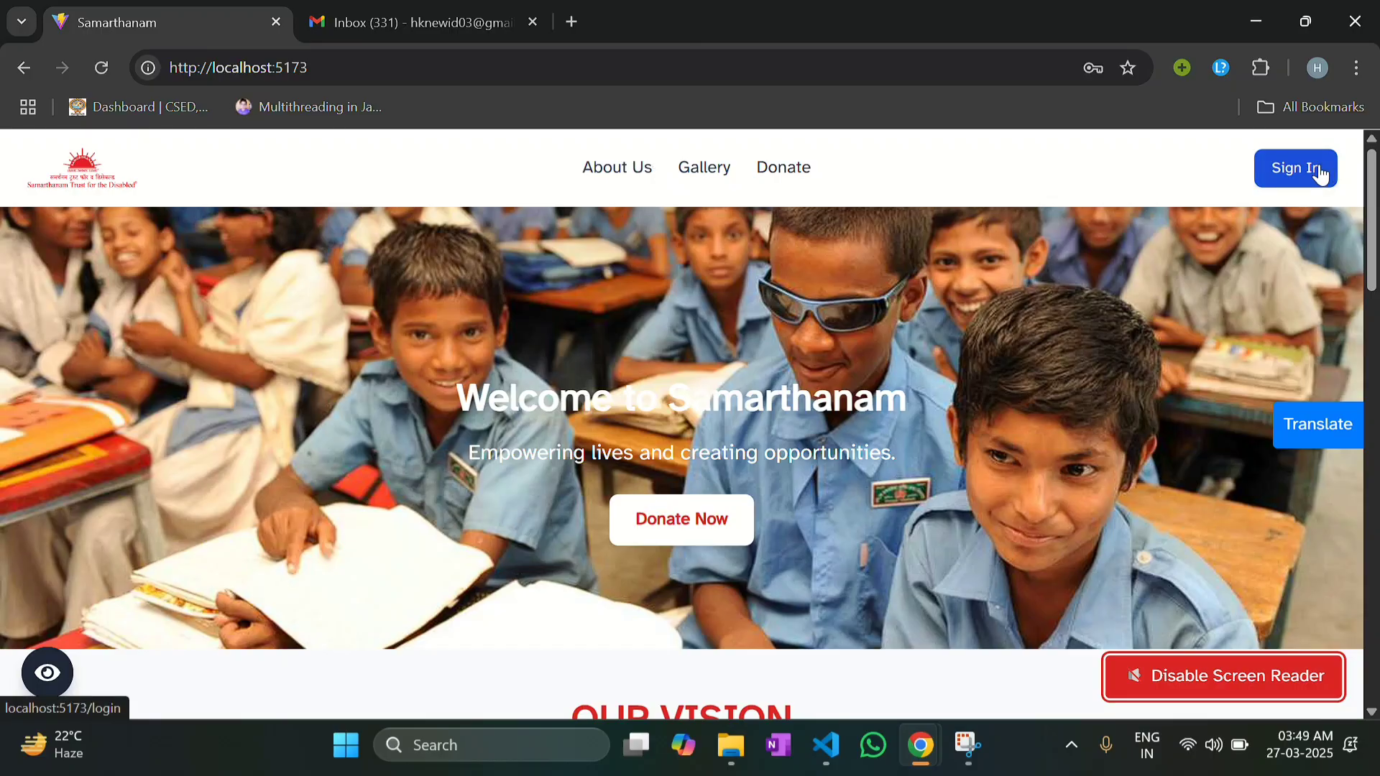
pyautogui.click(1142, 669)
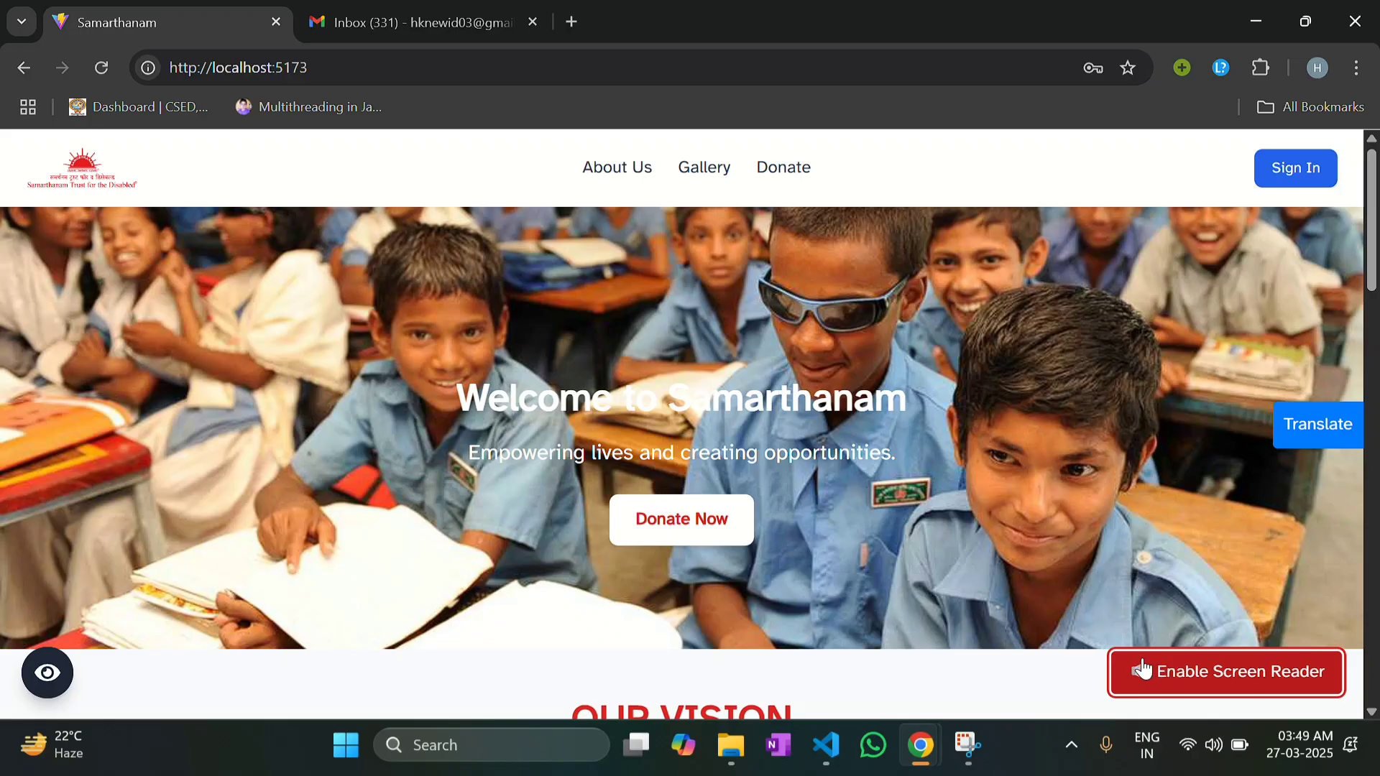